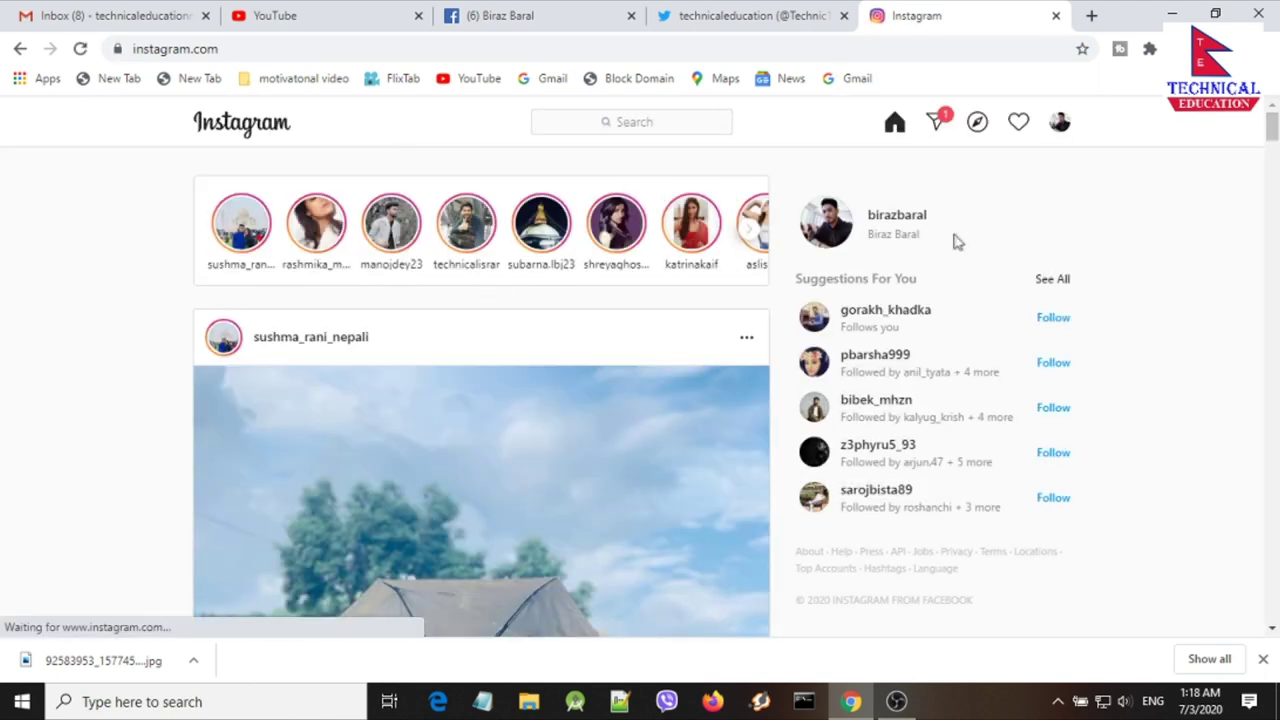
# - Copy the profile name from the Instagram profile's address, enter it without a trailing slash as the YouTube channel's Instagram link, and save the links
pyautogui.click(1059, 122)
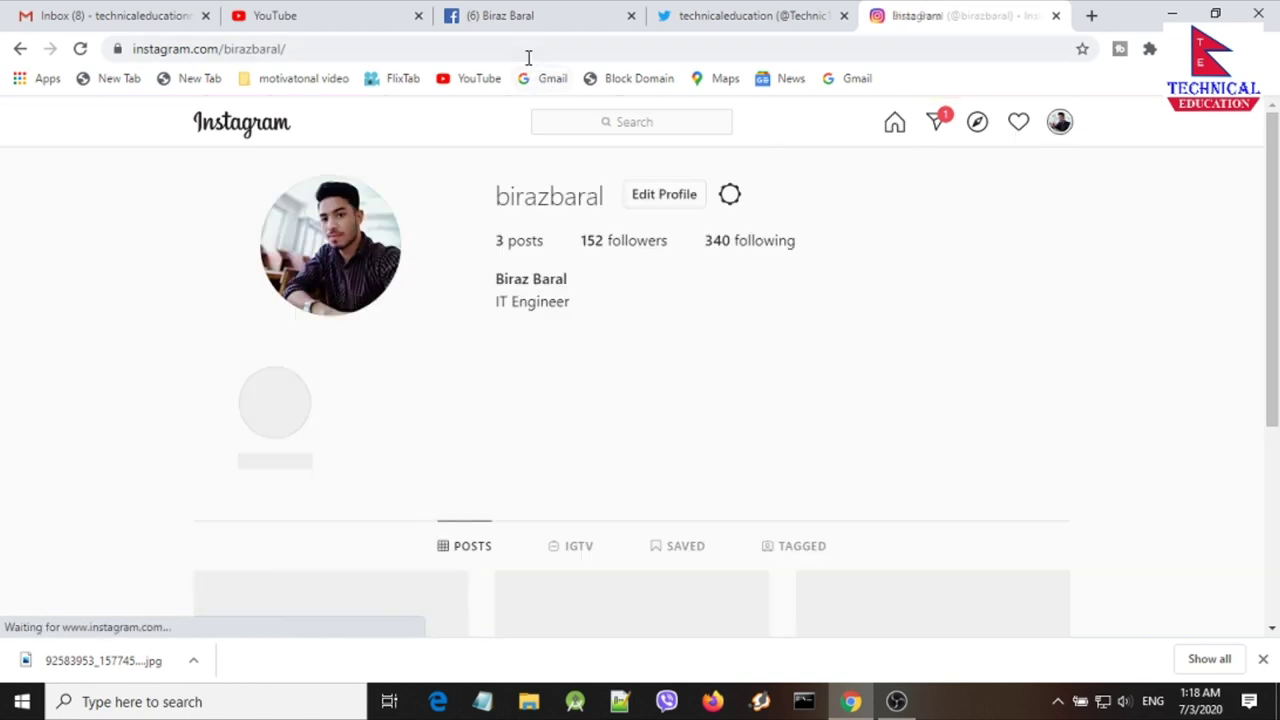
pyautogui.moveTo(227, 49); pyautogui.dragTo(314, 51)
pyautogui.click(275, 15)
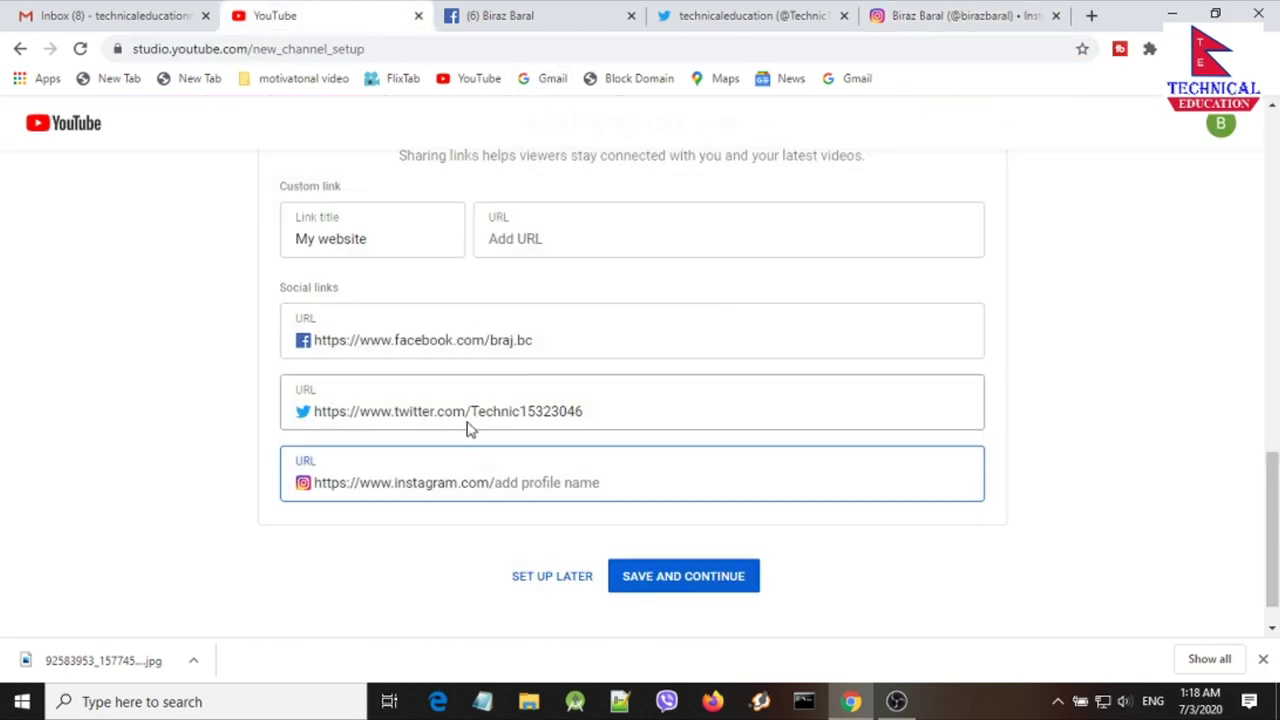
pyautogui.write('birazbaral/')
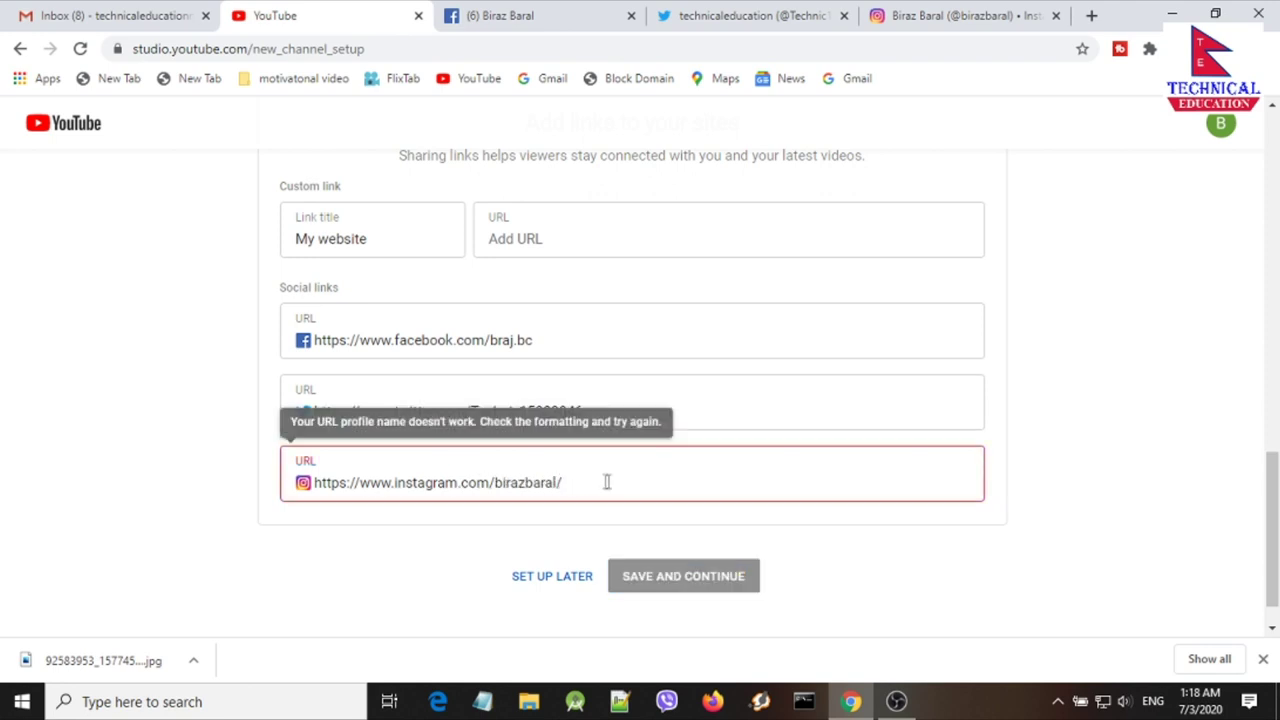
pyautogui.press('BackSpace')
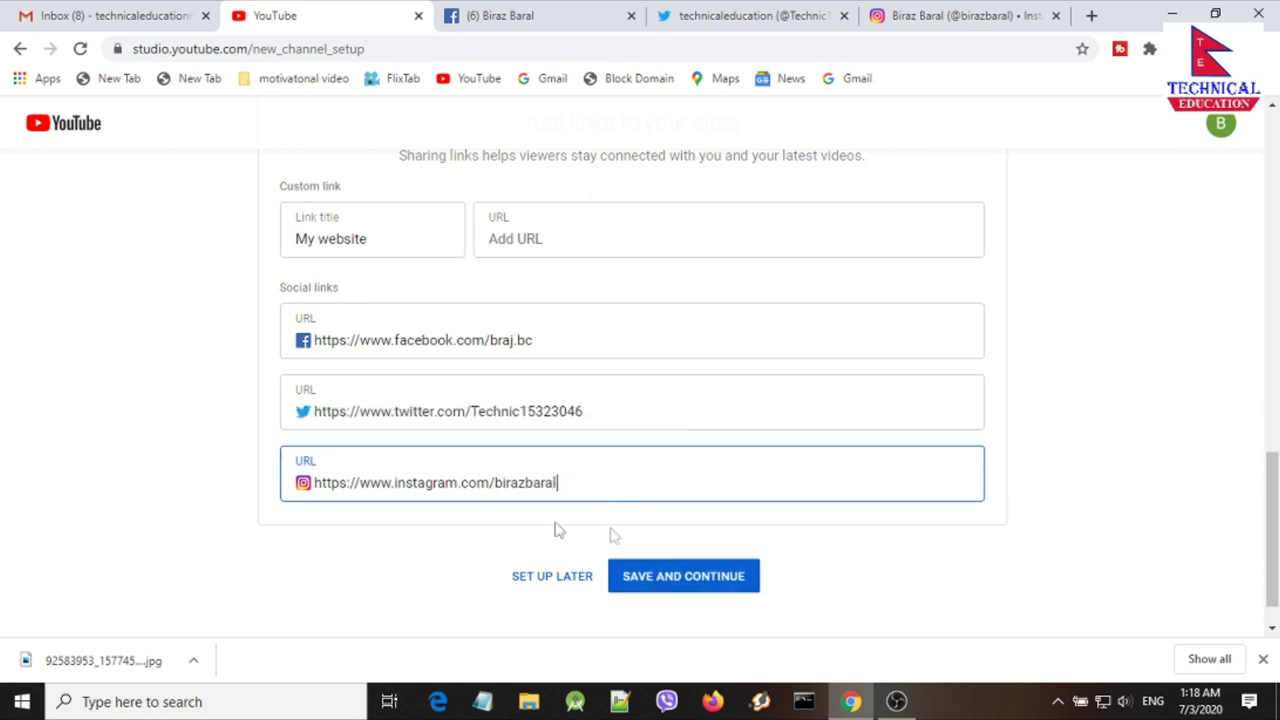
pyautogui.scroll(-1, 655, 460)
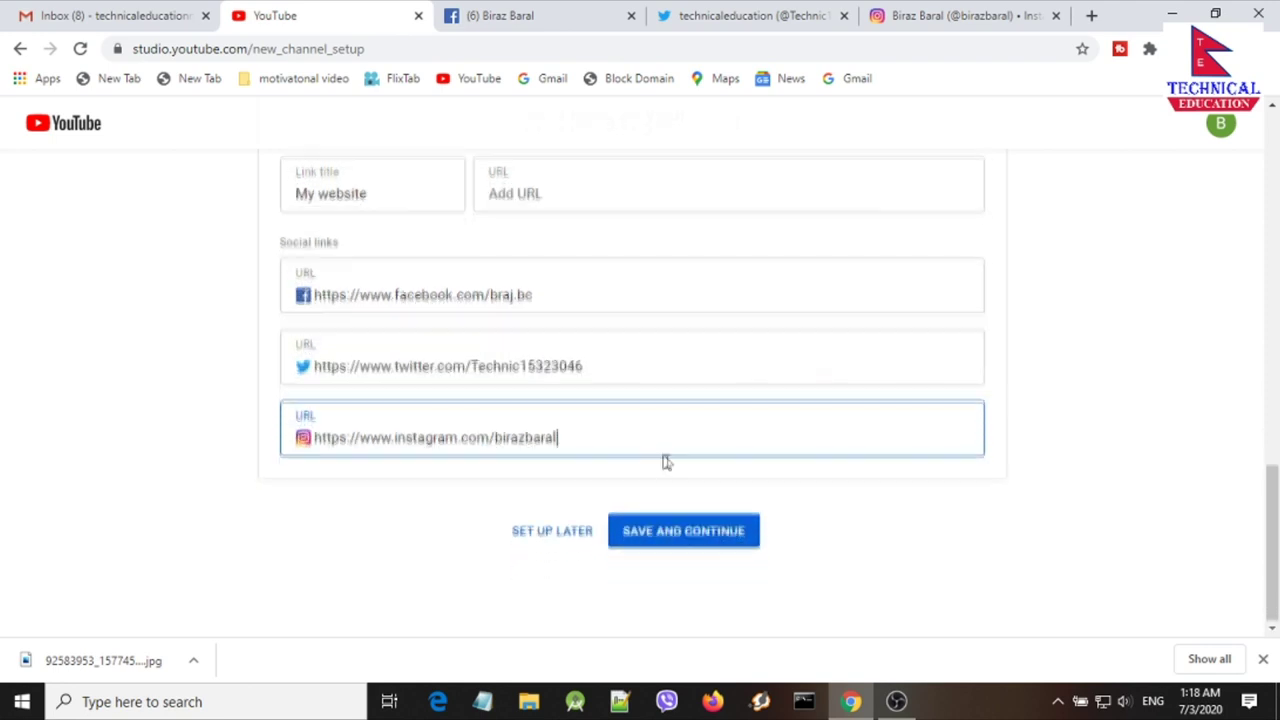
pyautogui.click(659, 538)
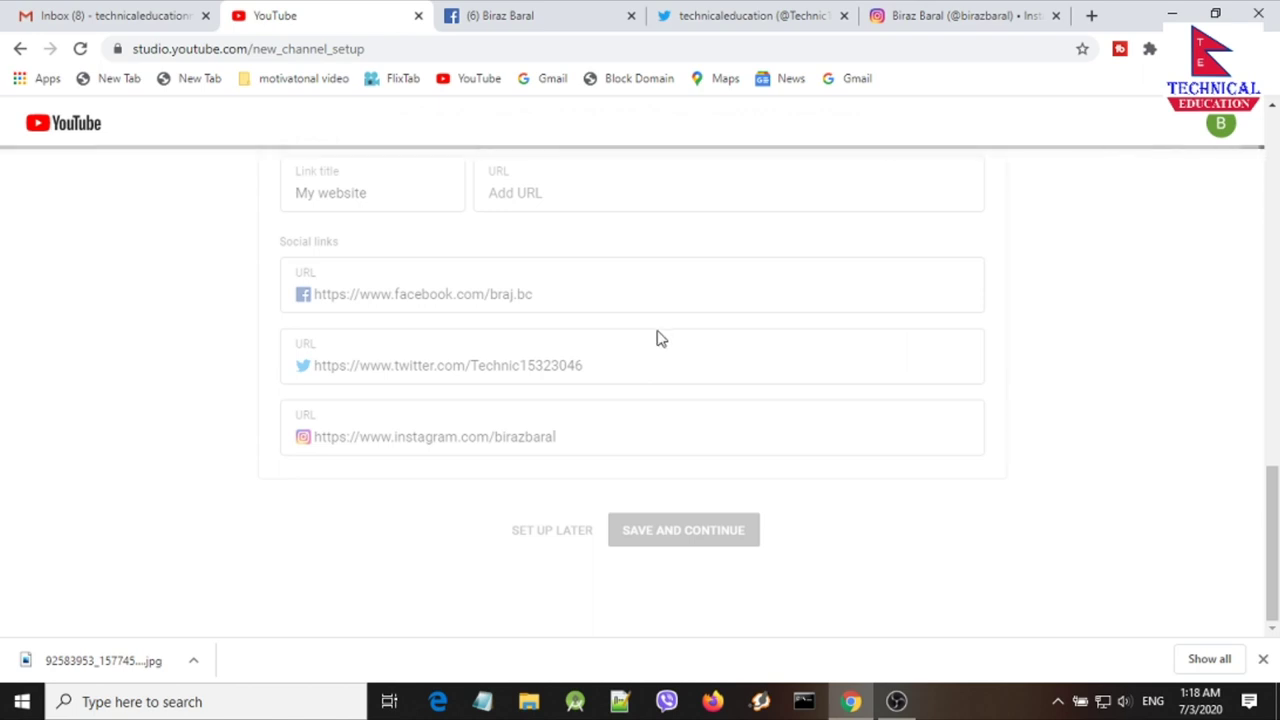
pyautogui.scroll(2, 657, 338)
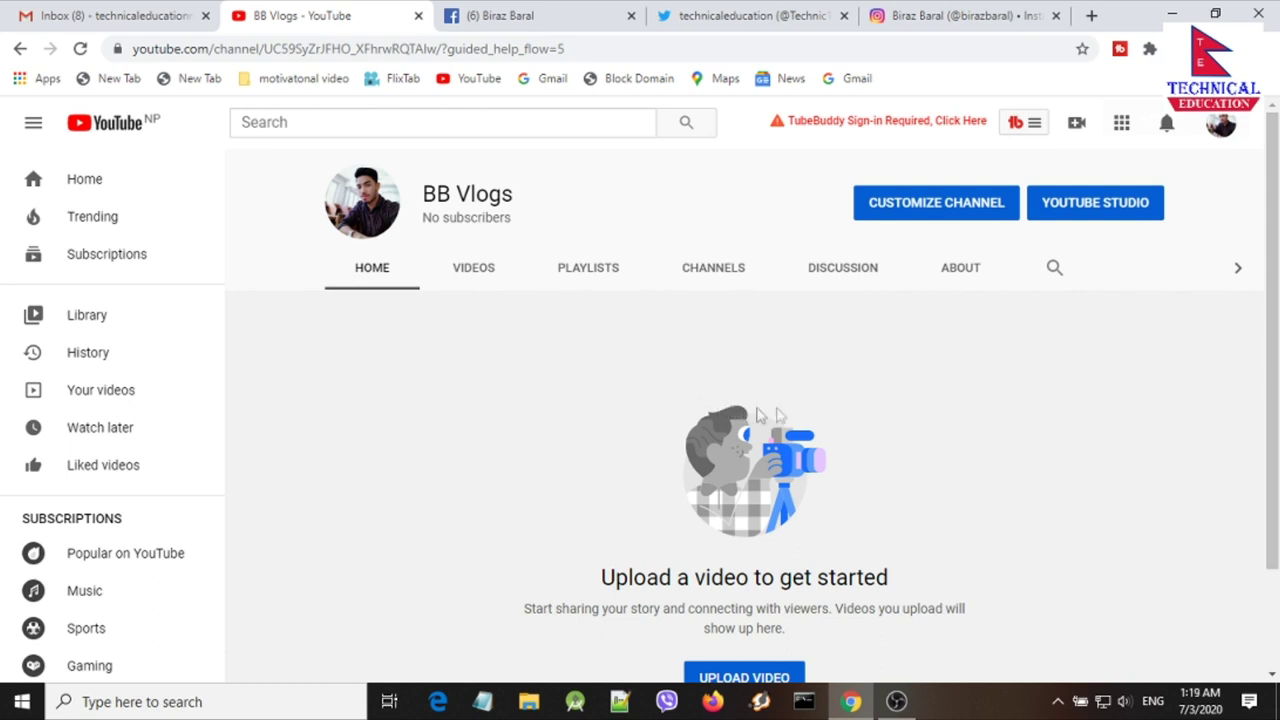
# - Open customization for the BB Vlogs channel and start adding channel art, browsing the computer's files without choosing a photo
pyautogui.click(934, 207)
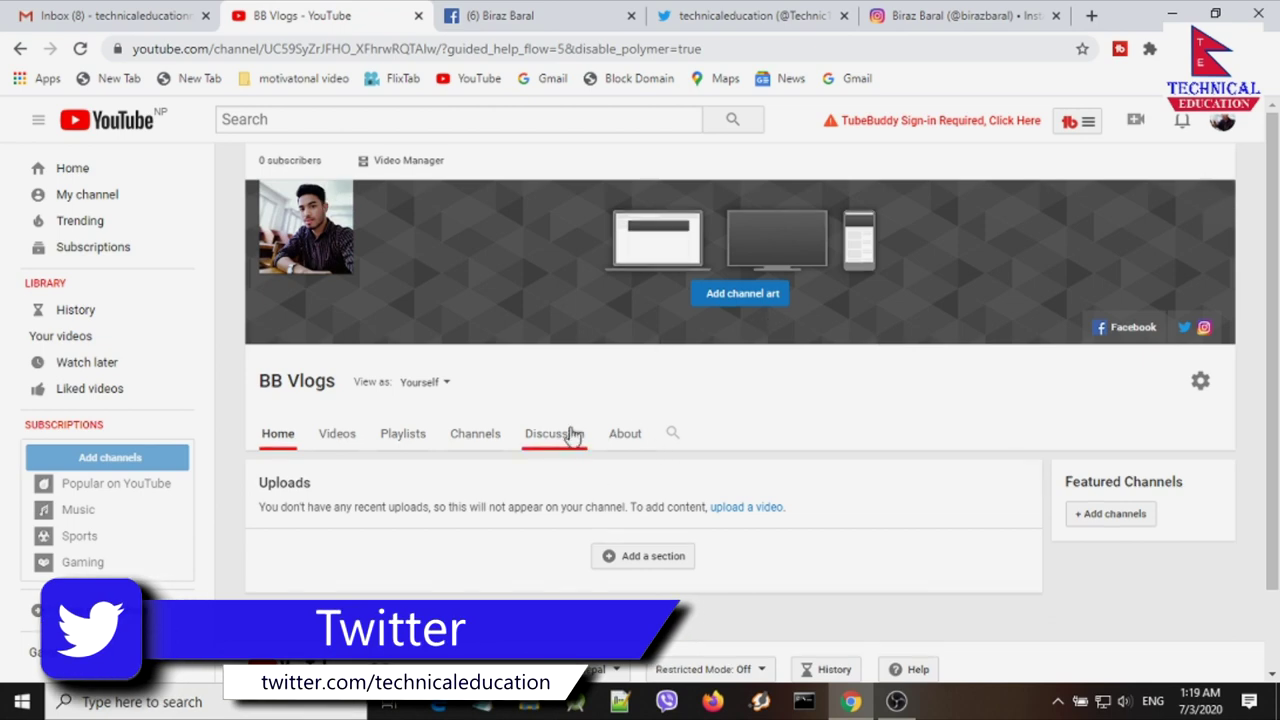
pyautogui.scroll(-1, 680, 511)
pyautogui.scroll(1, 734, 296)
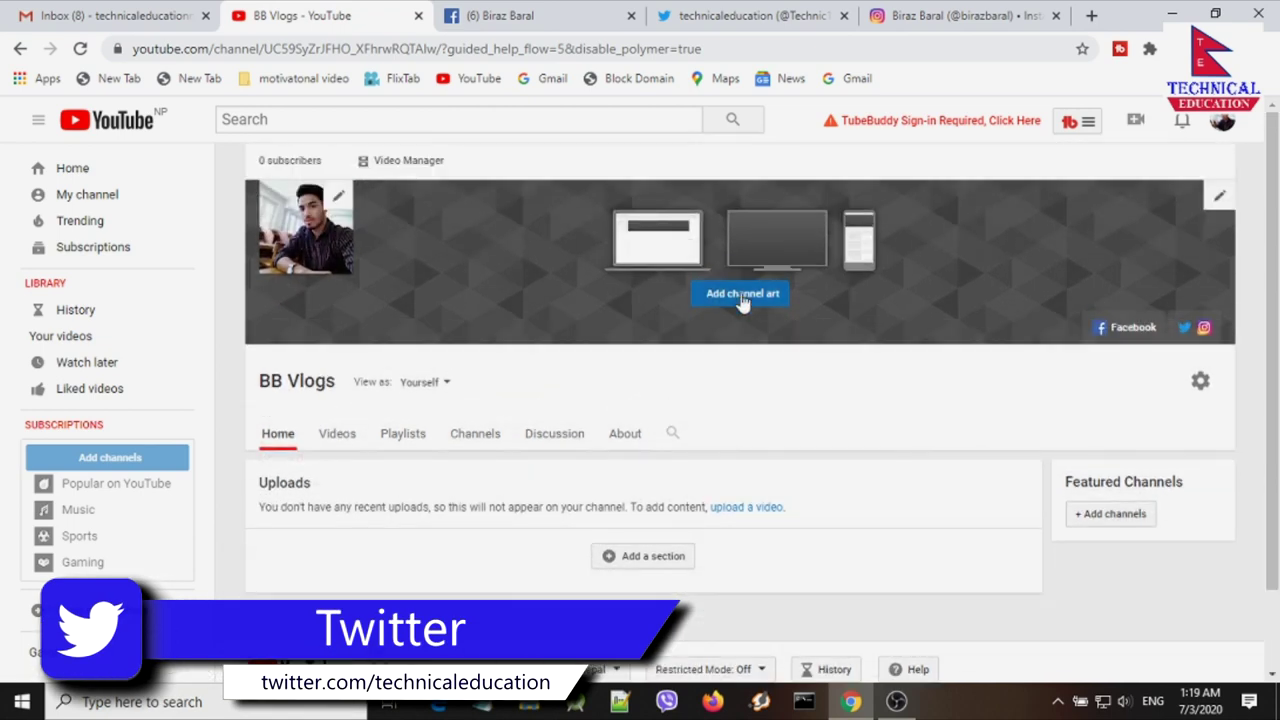
pyautogui.click(742, 295)
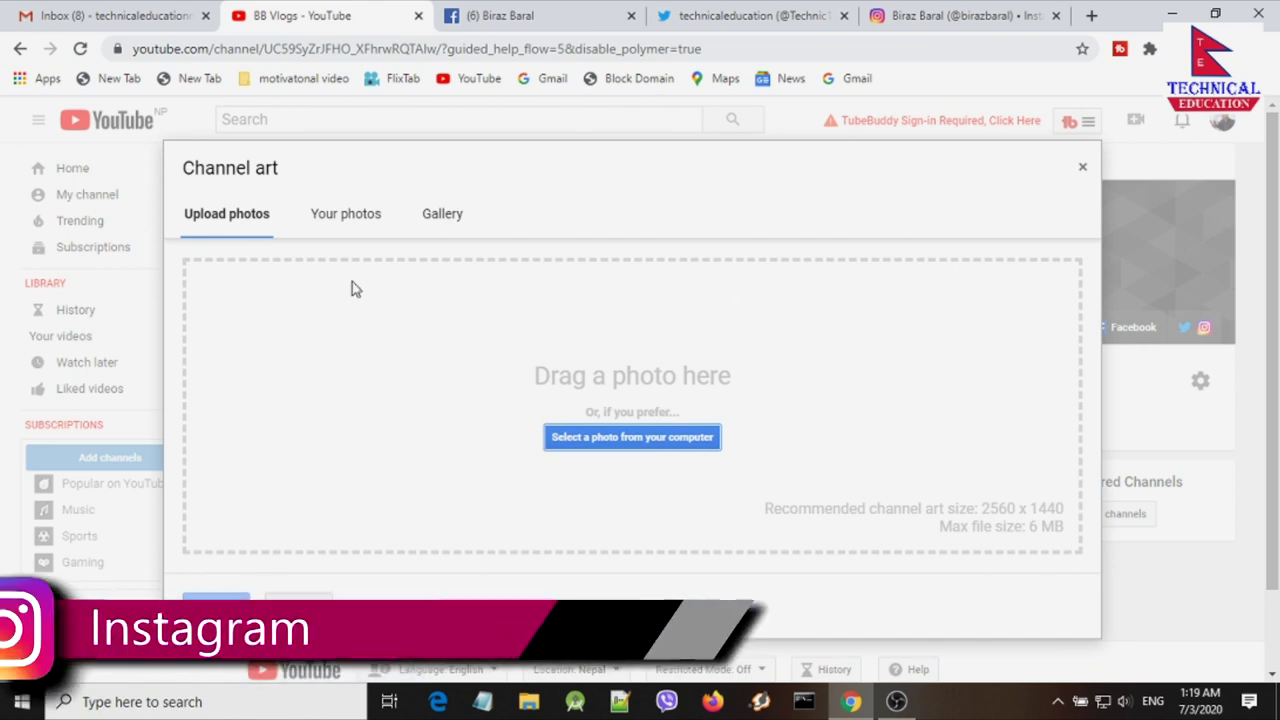
pyautogui.click(592, 440)
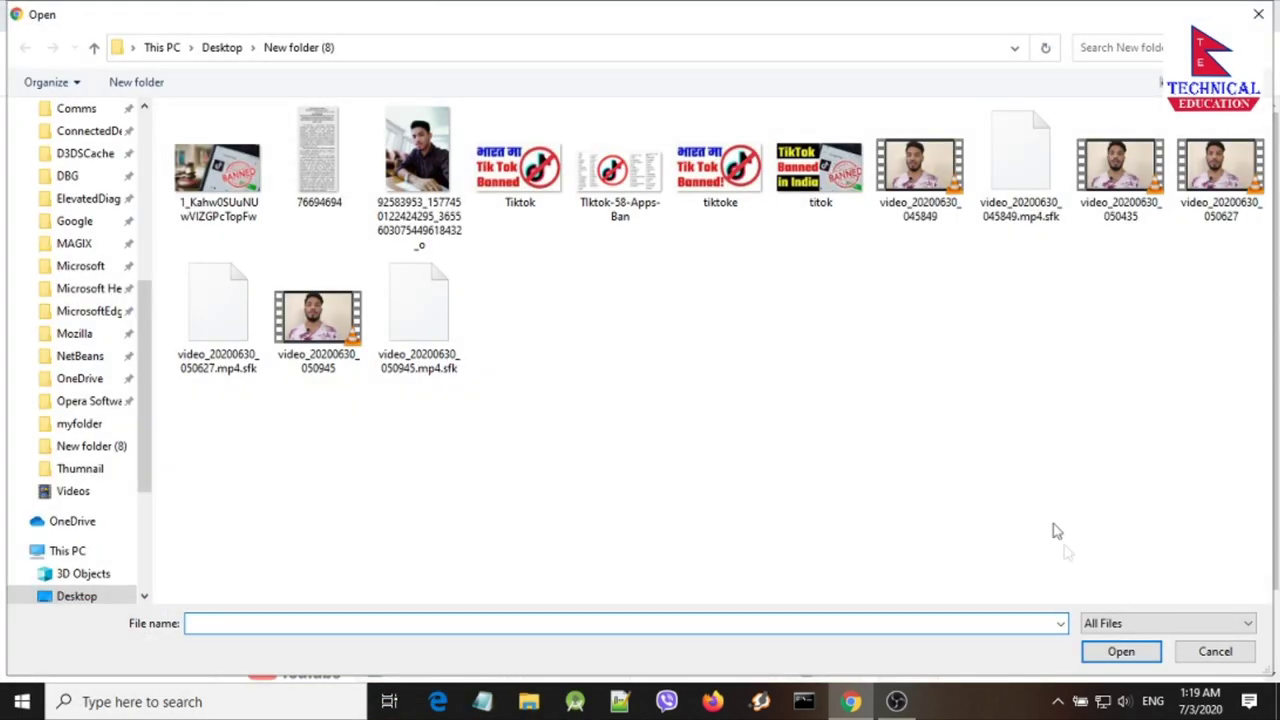
pyautogui.click(1210, 651)
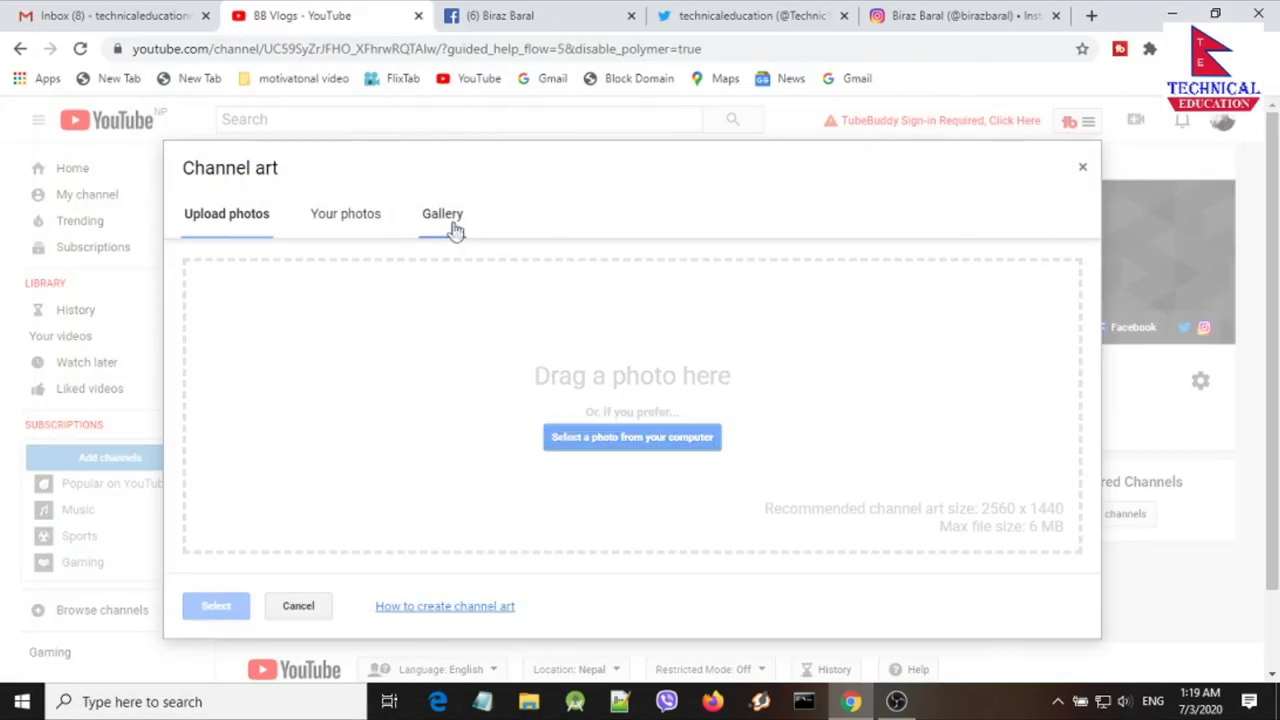
# - Browse the channel art gallery and apply the night city skyline photo as the channel banner
pyautogui.click(445, 216)
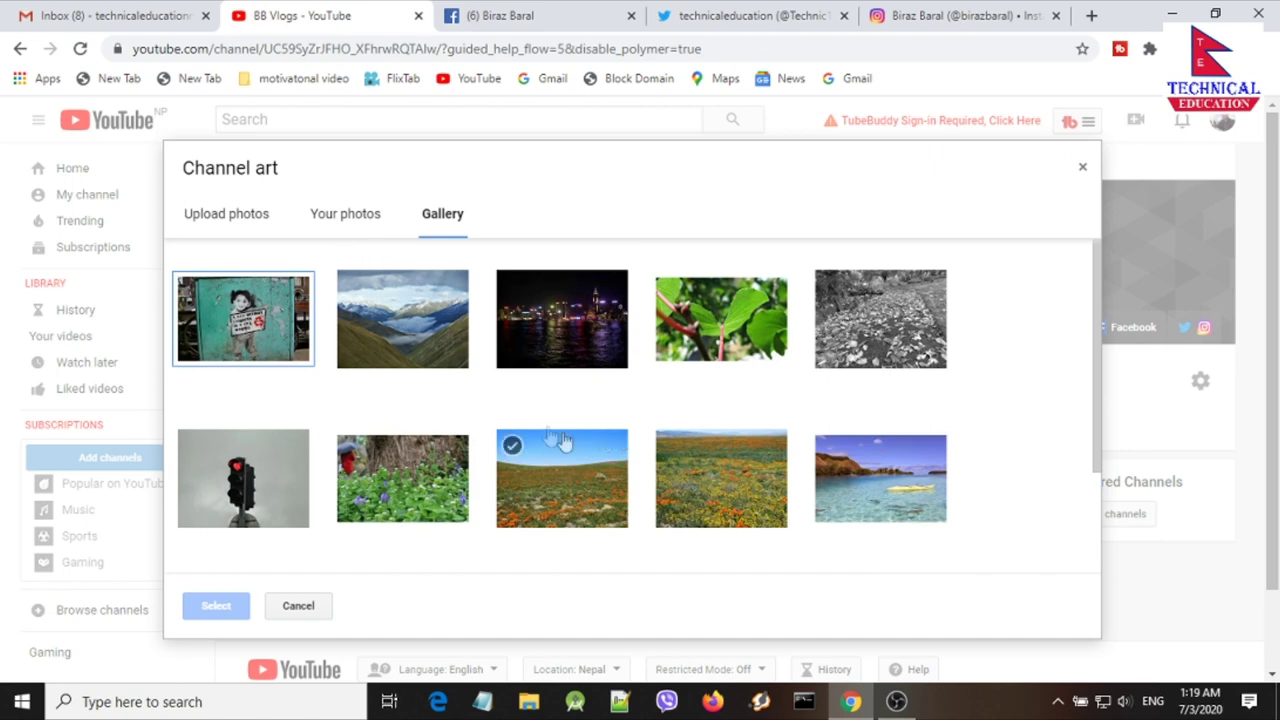
pyautogui.scroll(-2, 762, 380)
pyautogui.scroll(-1, 650, 400)
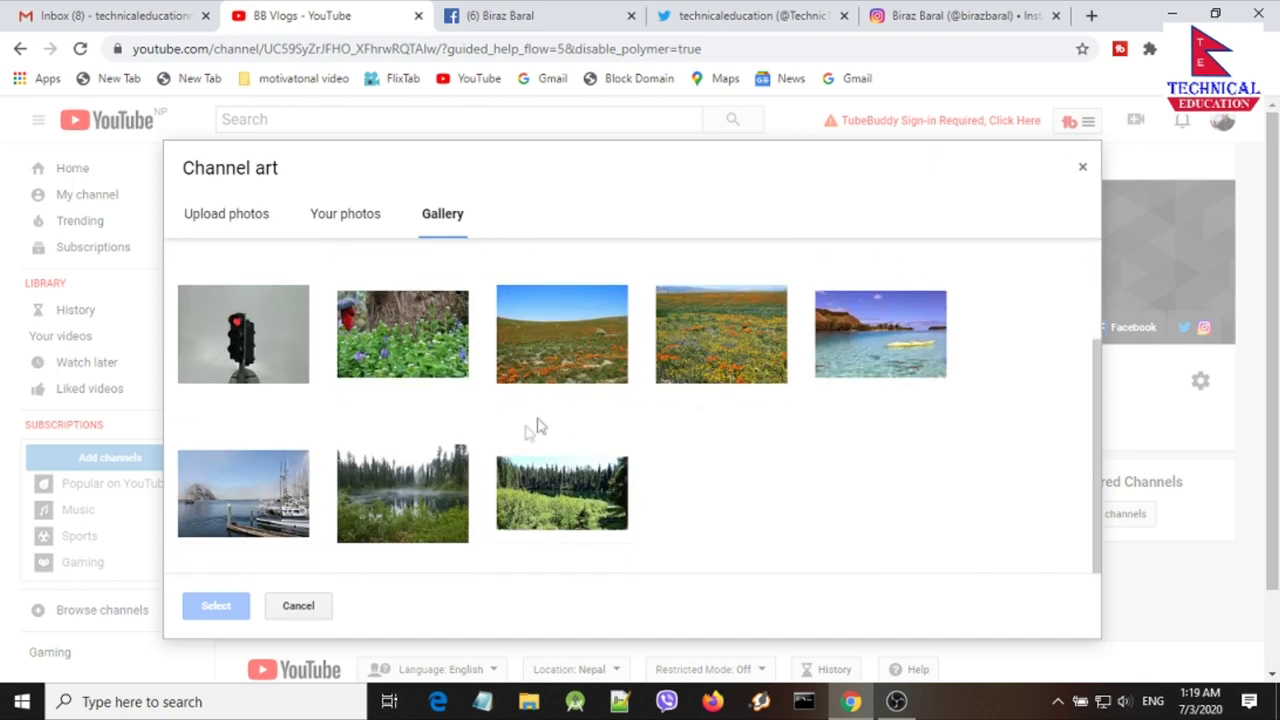
pyautogui.scroll(3, 290, 470)
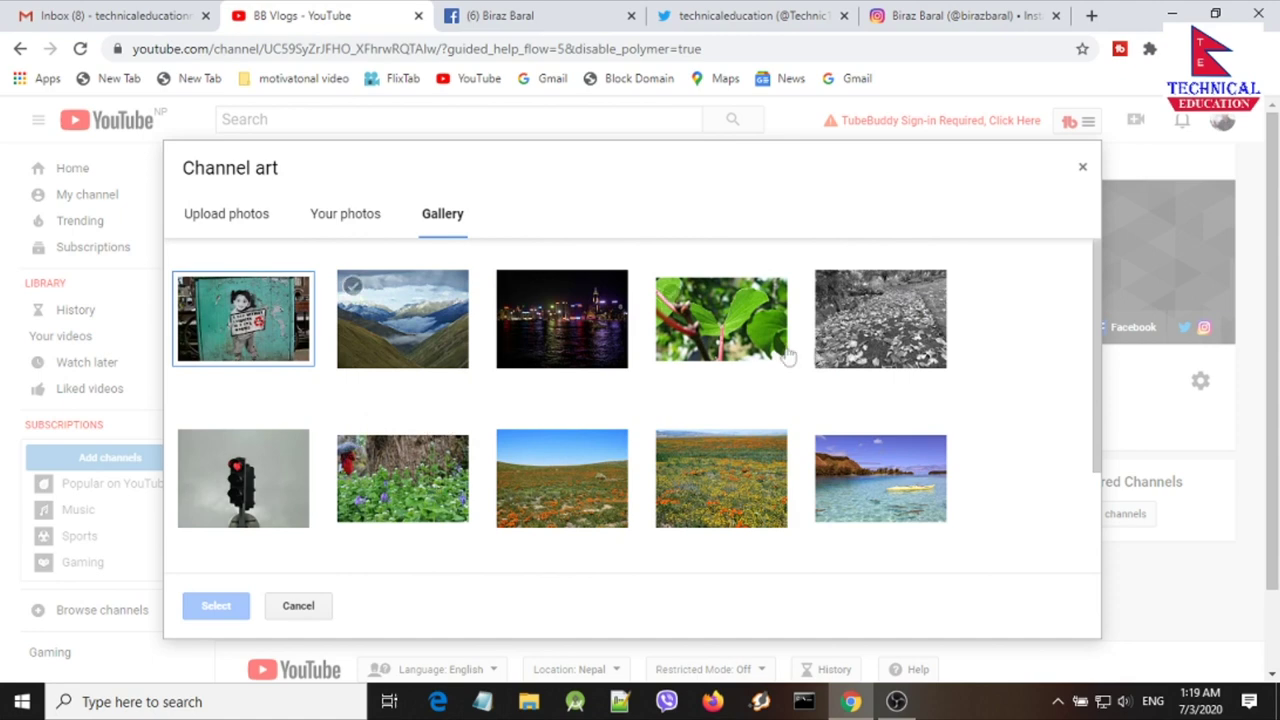
pyautogui.scroll(-1, 700, 440)
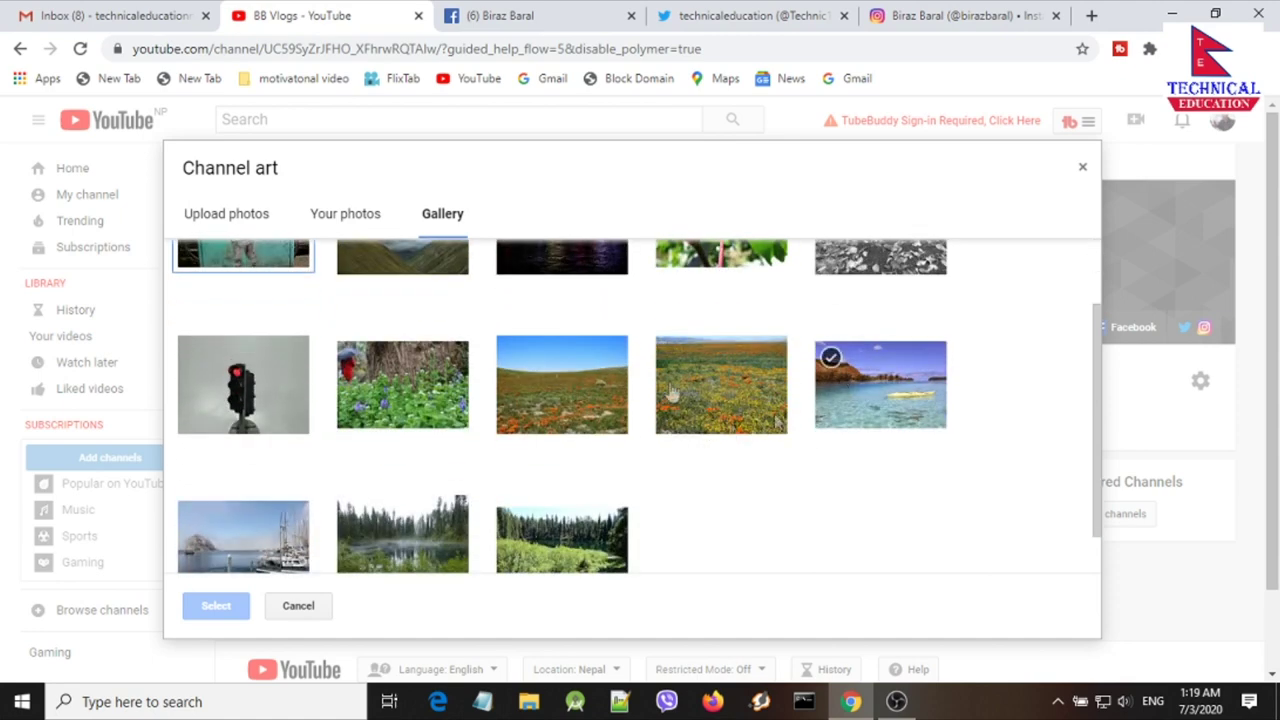
pyautogui.click(340, 226)
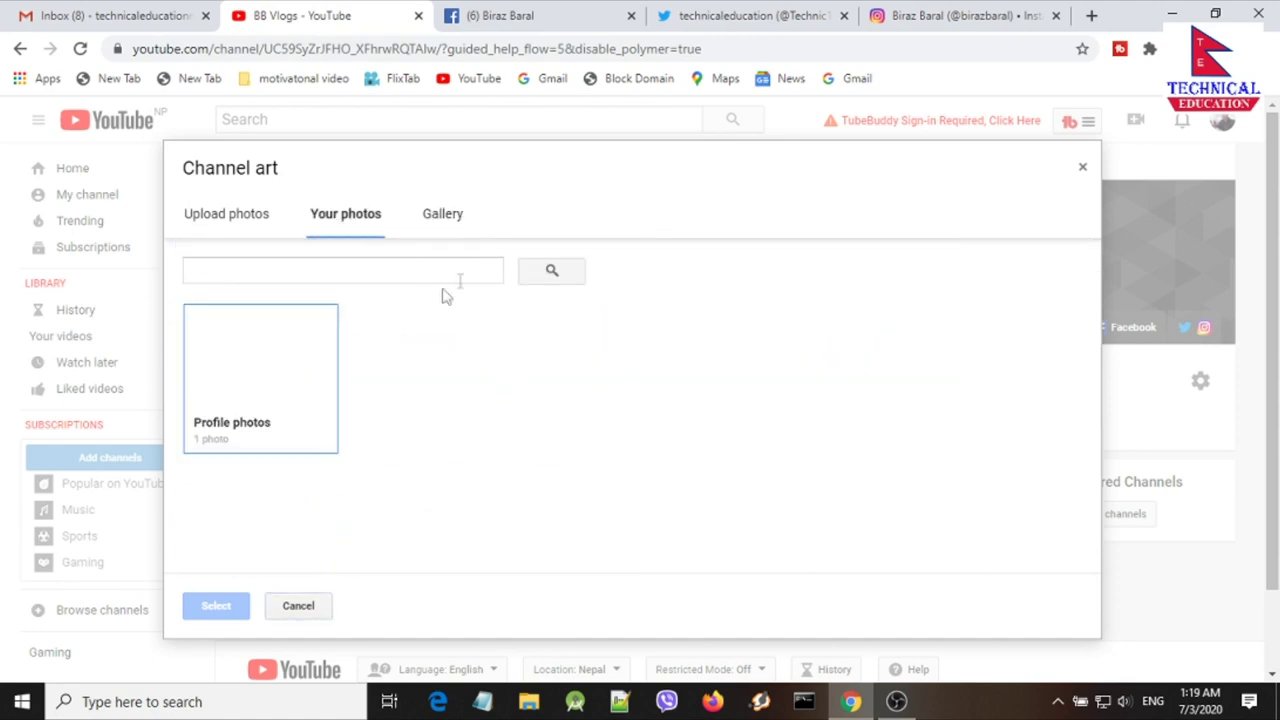
pyautogui.click(437, 214)
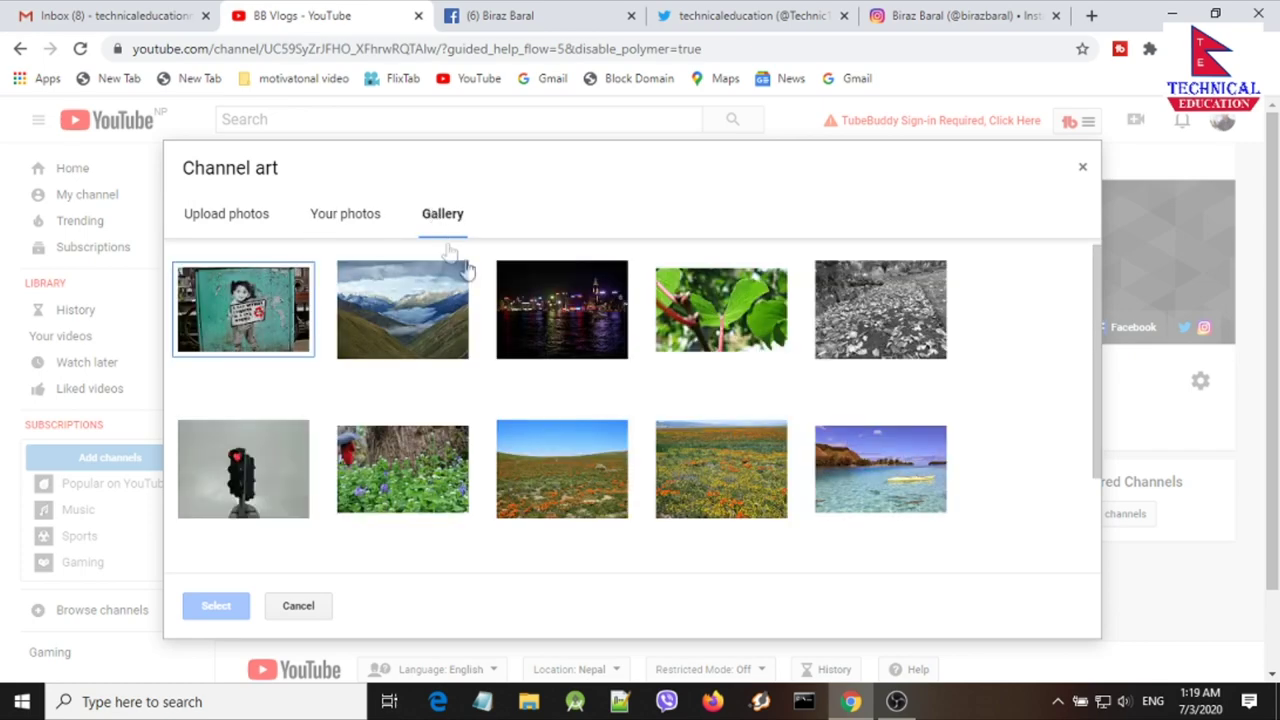
pyautogui.scroll(-2, 437, 403)
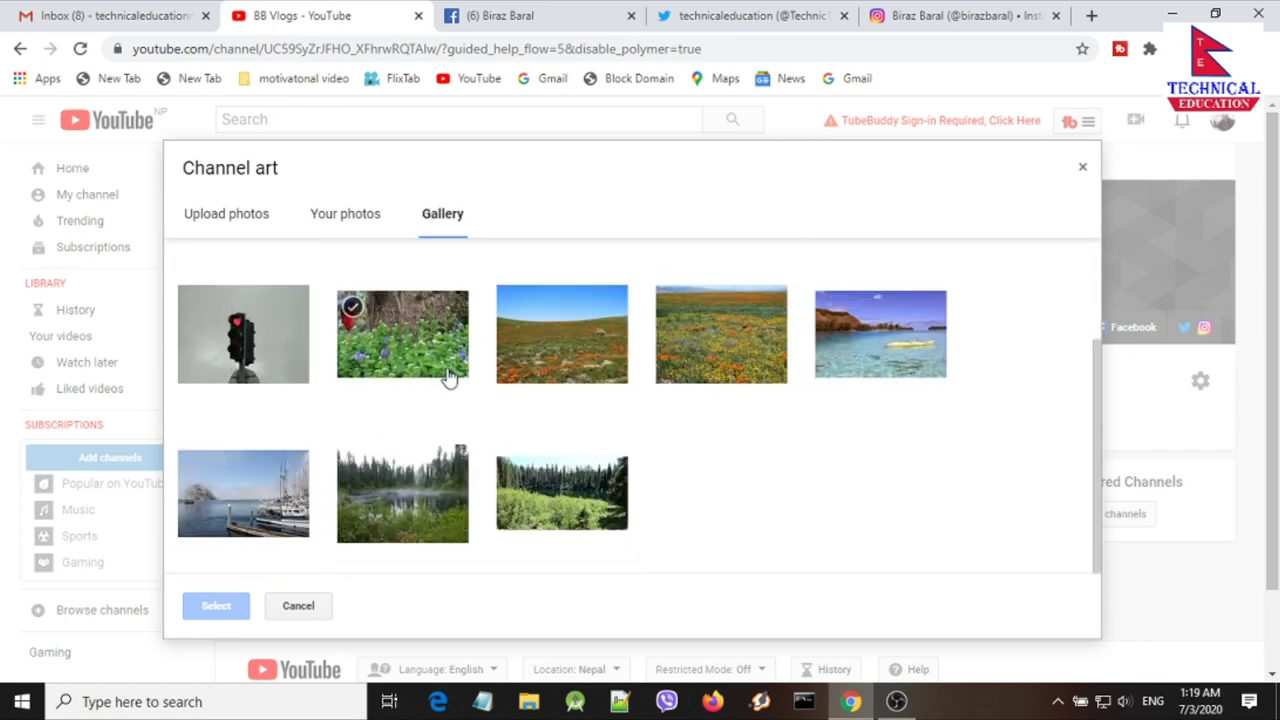
pyautogui.scroll(2, 651, 380)
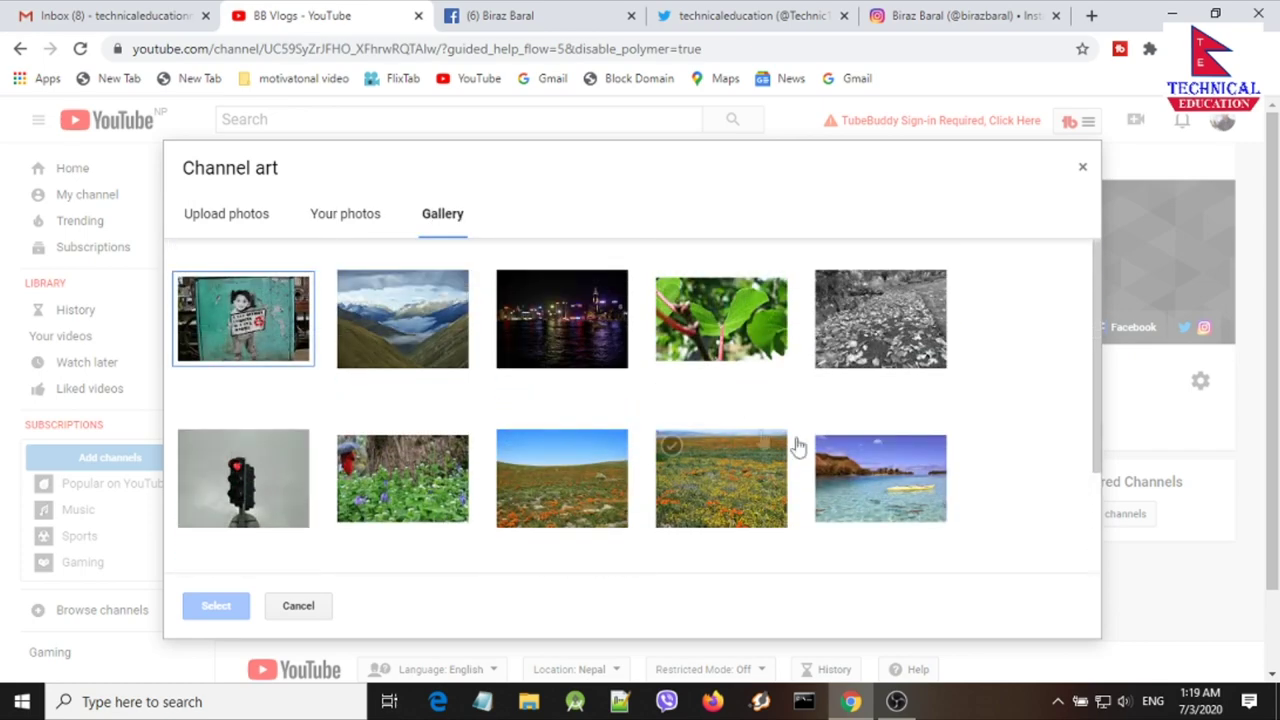
pyautogui.click(551, 328)
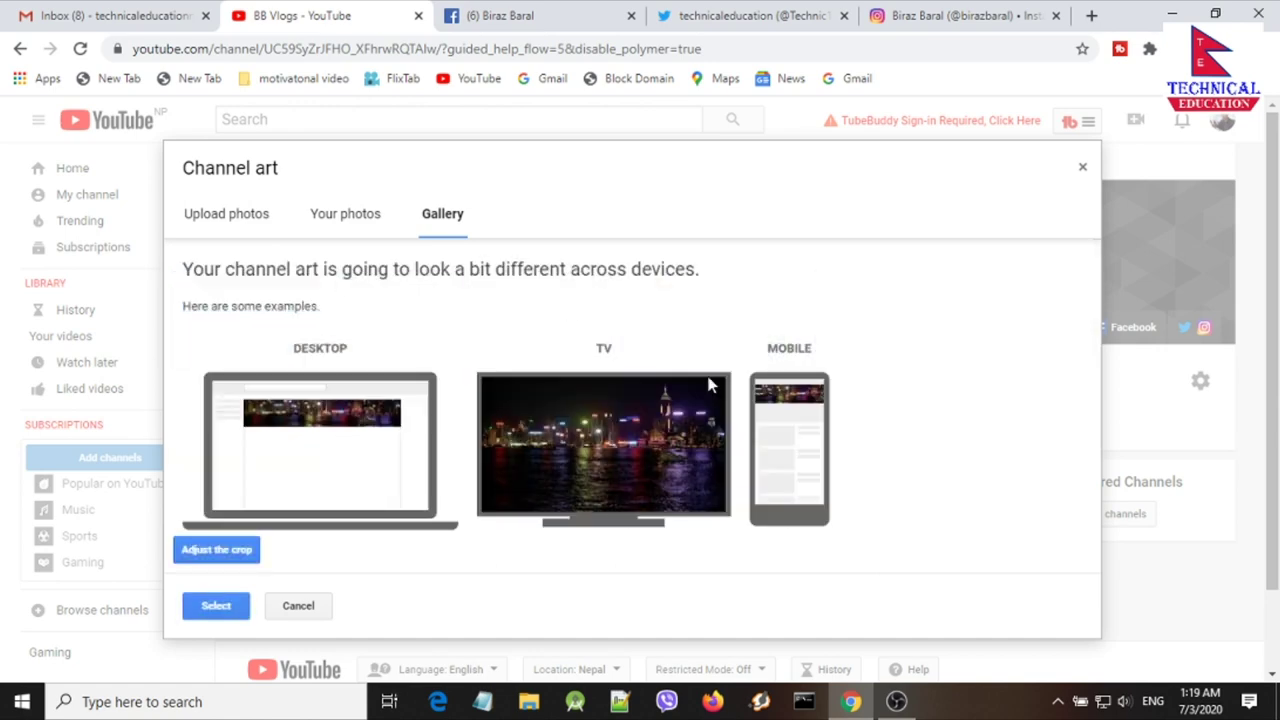
pyautogui.scroll(-1, 477, 451)
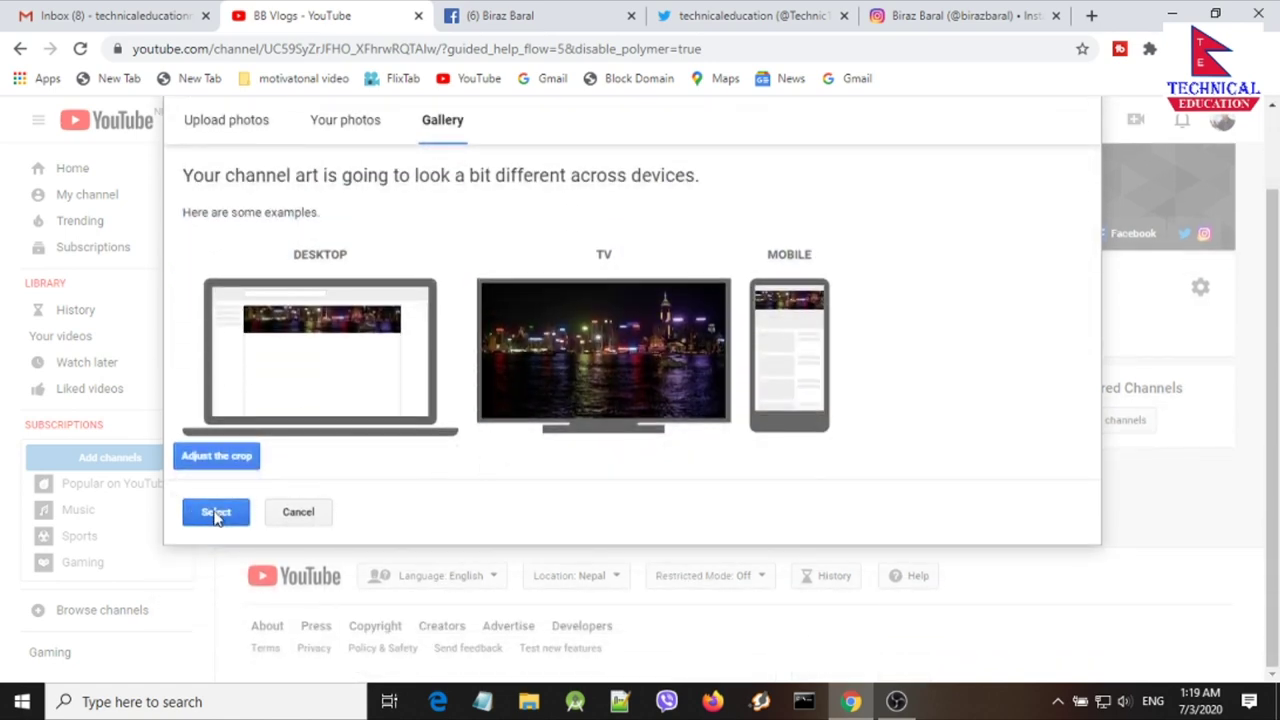
pyautogui.click(216, 513)
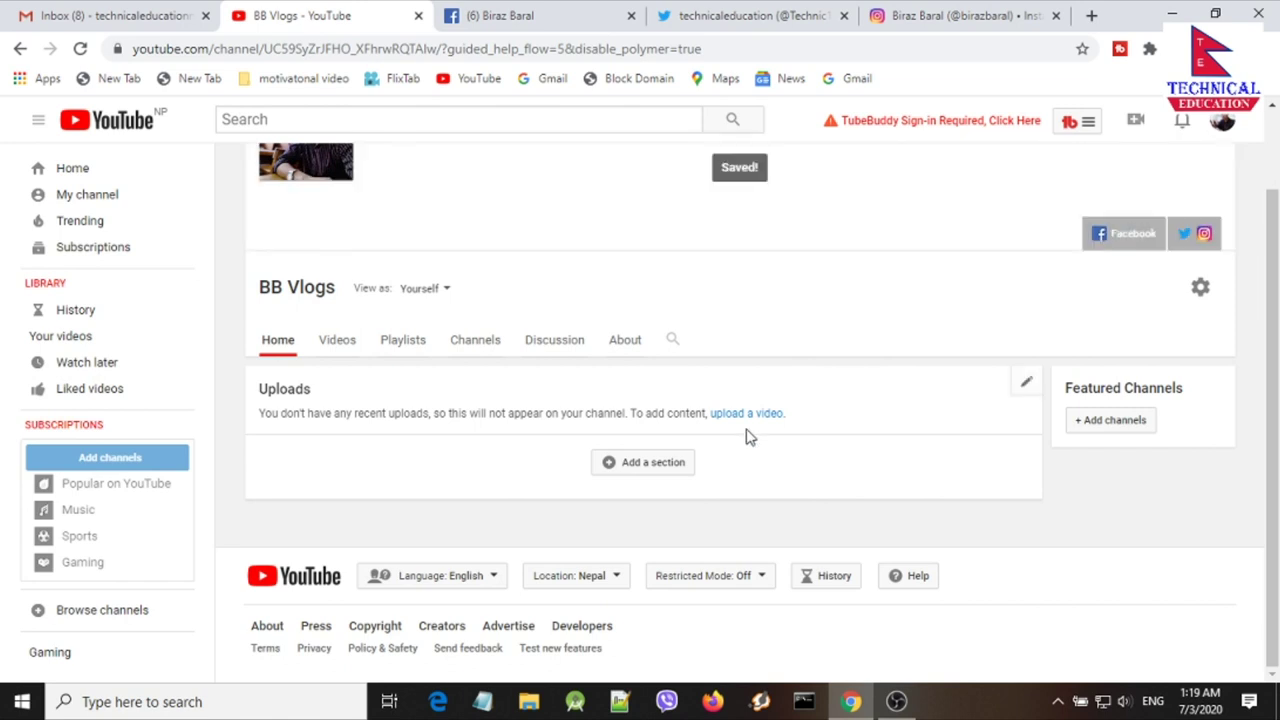
pyautogui.scroll(1, 746, 400)
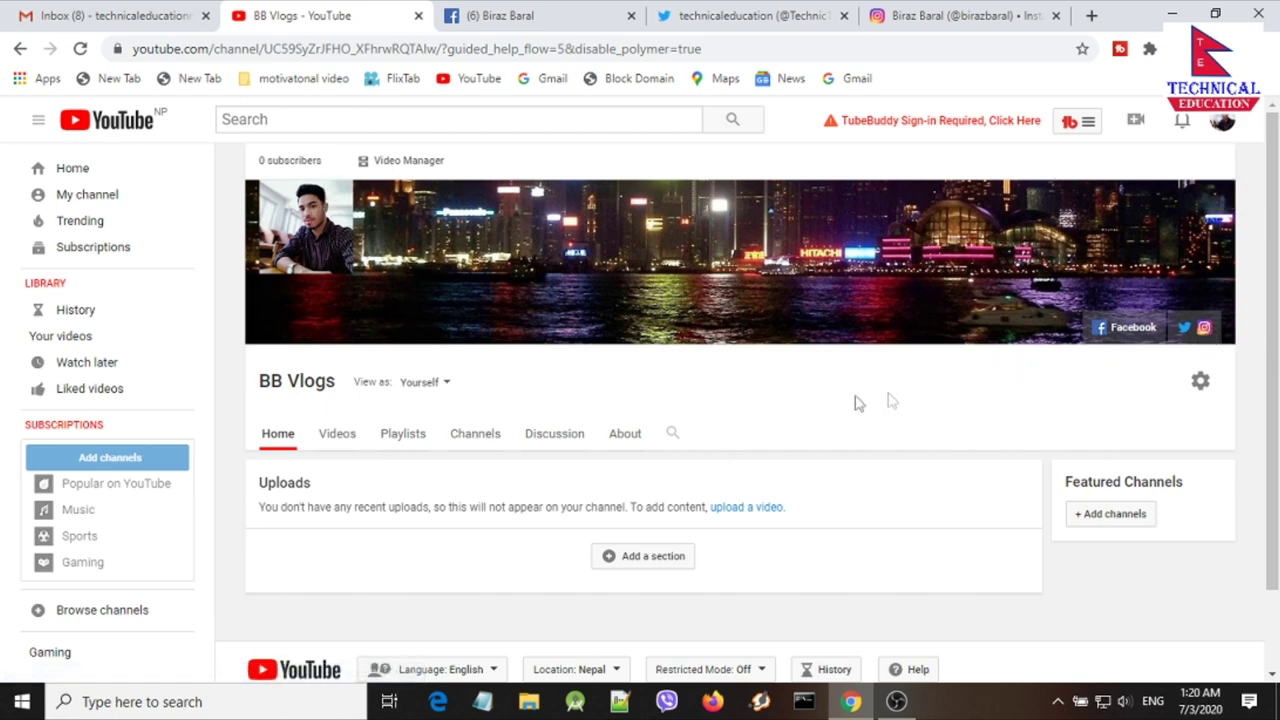
# - Review the customized channel's Home, Videos and Playlists sections
pyautogui.scroll(-2, 751, 425)
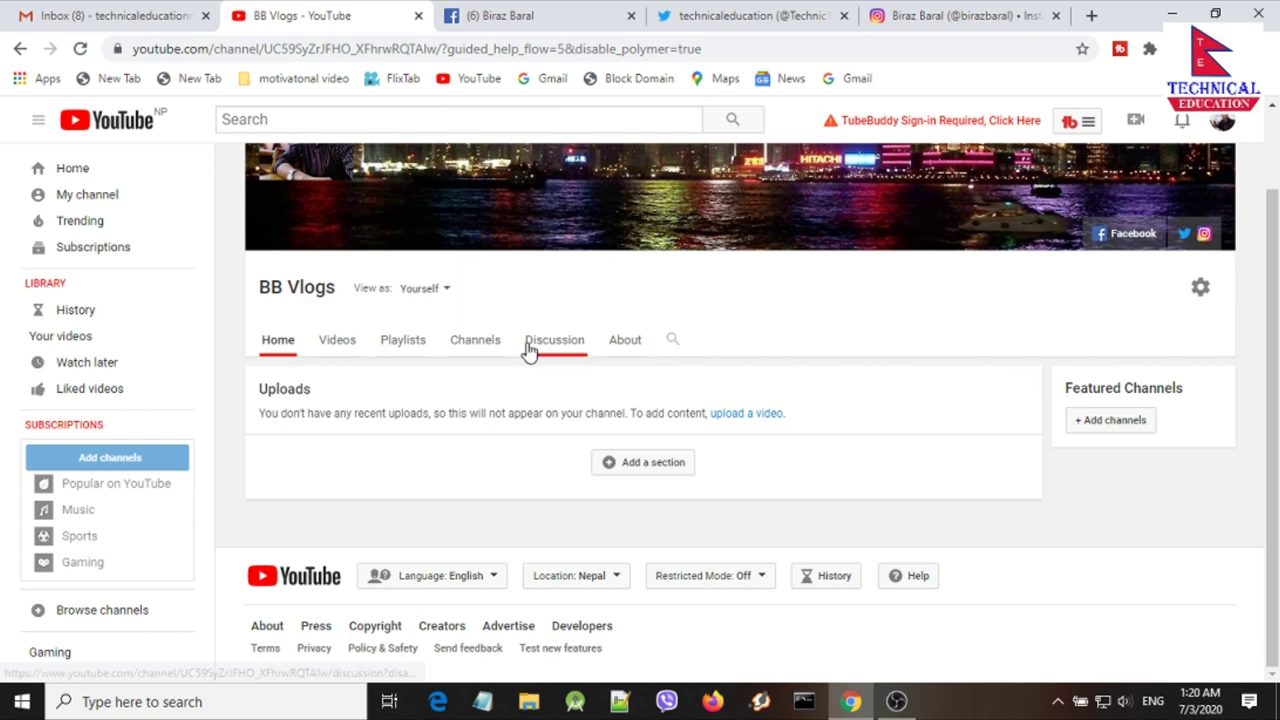
pyautogui.scroll(2, 530, 355)
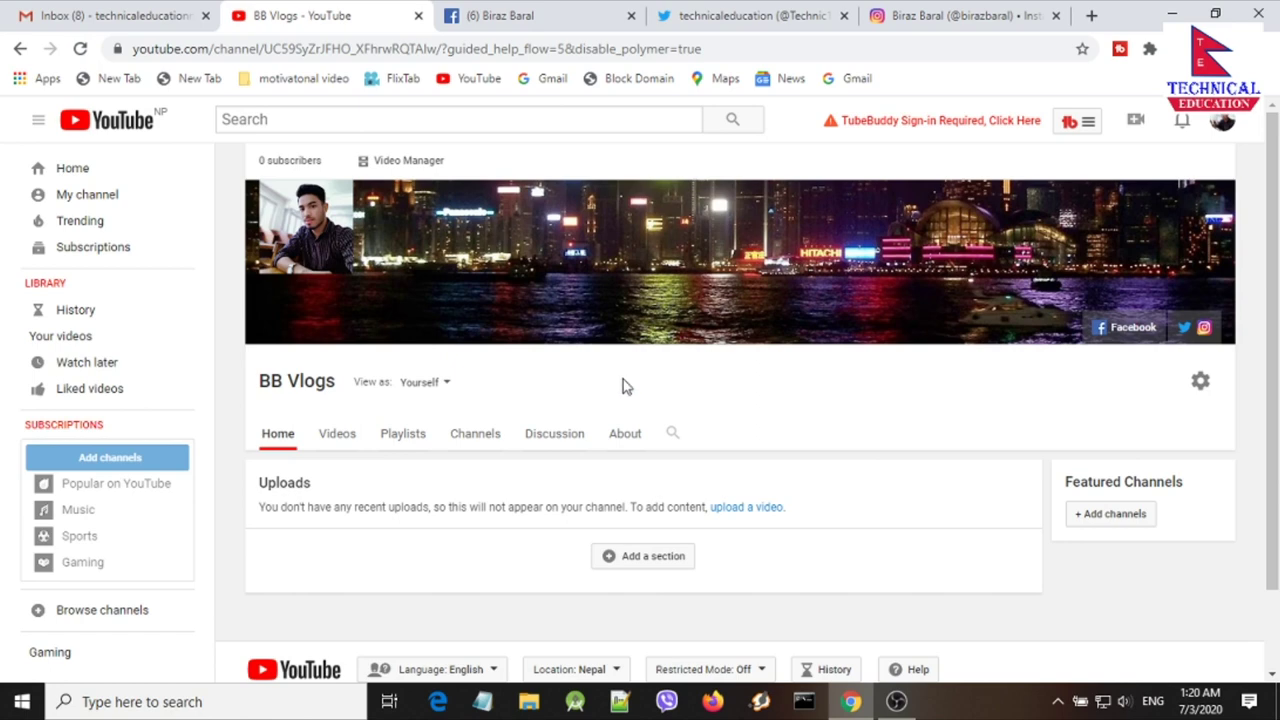
pyautogui.scroll(-2, 683, 397)
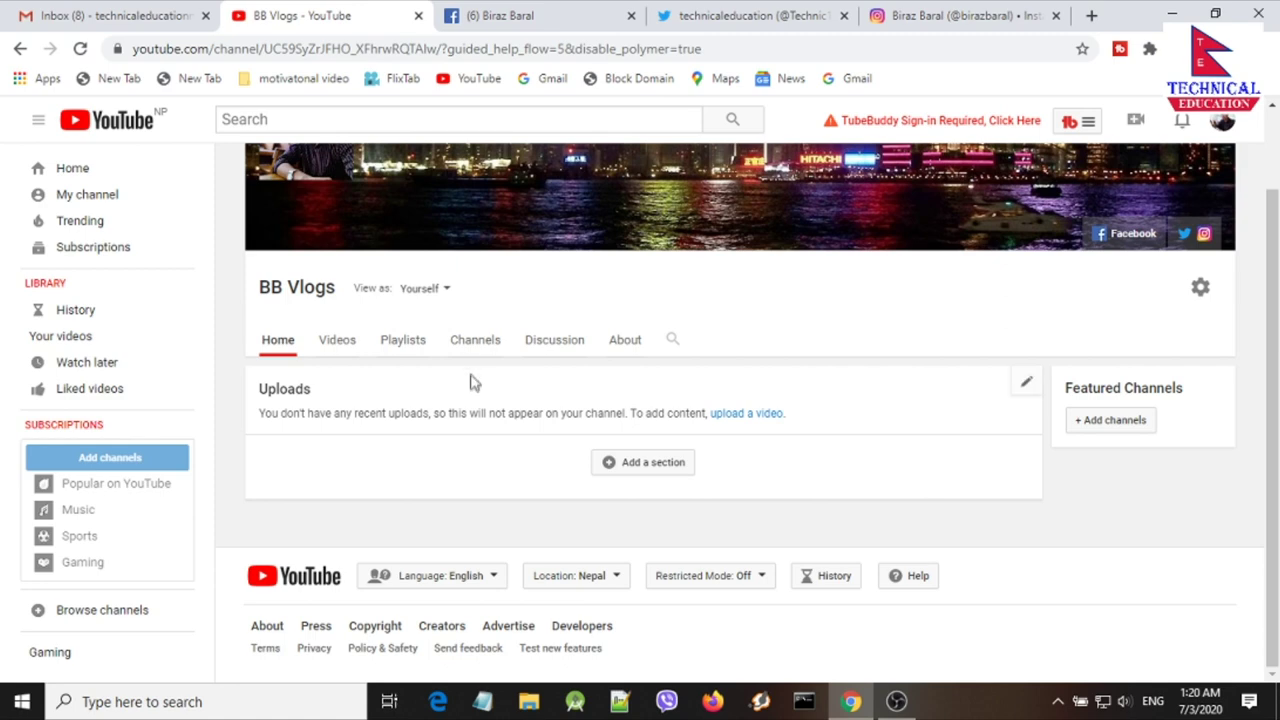
pyautogui.click(398, 345)
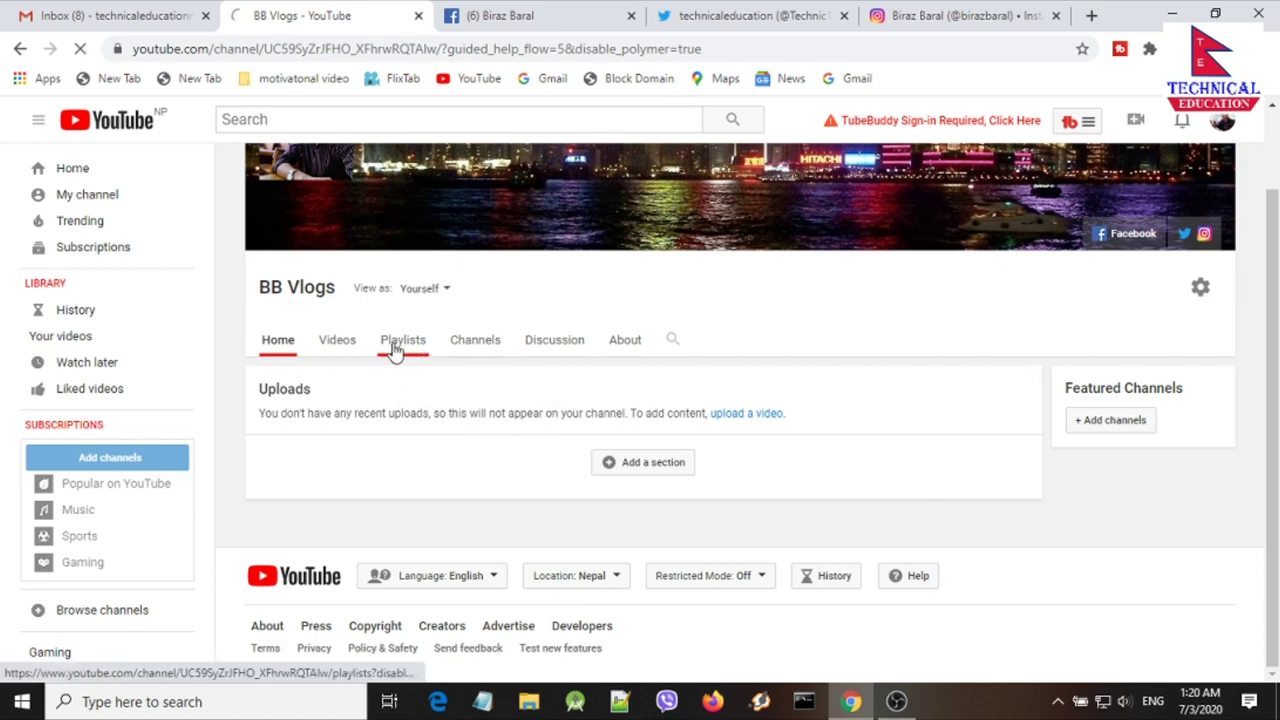
pyautogui.click(340, 343)
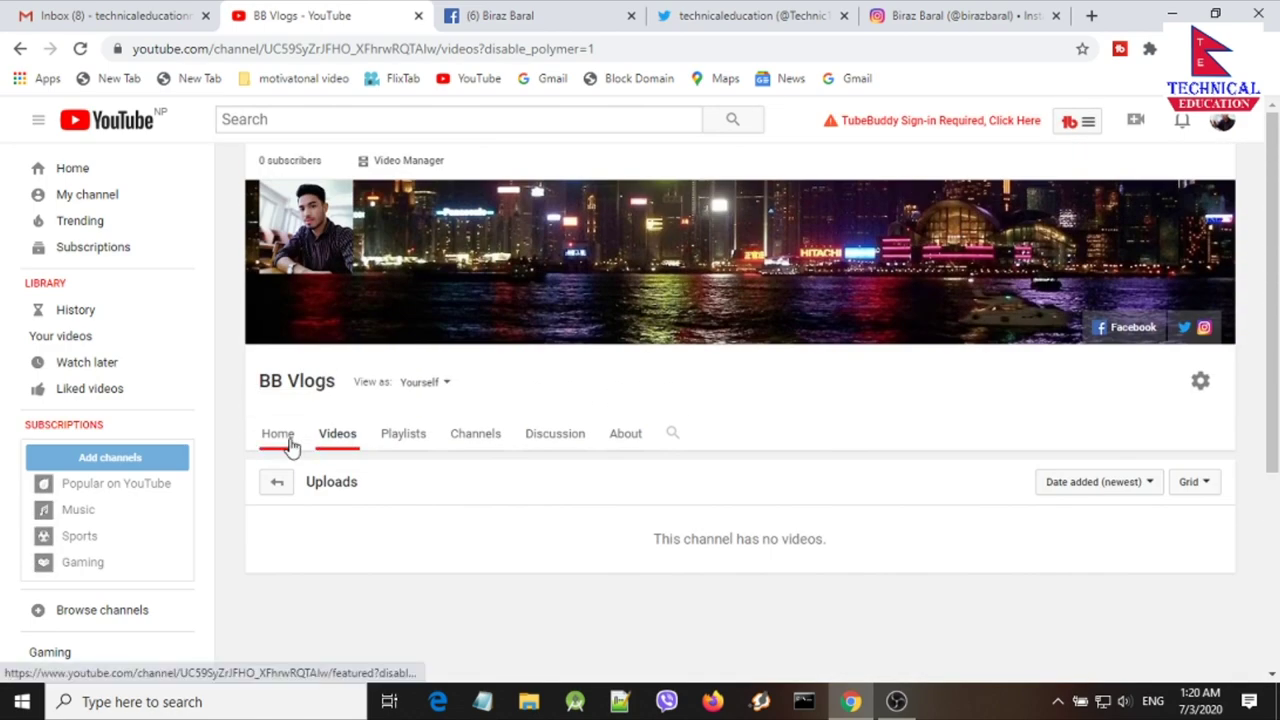
pyautogui.click(287, 444)
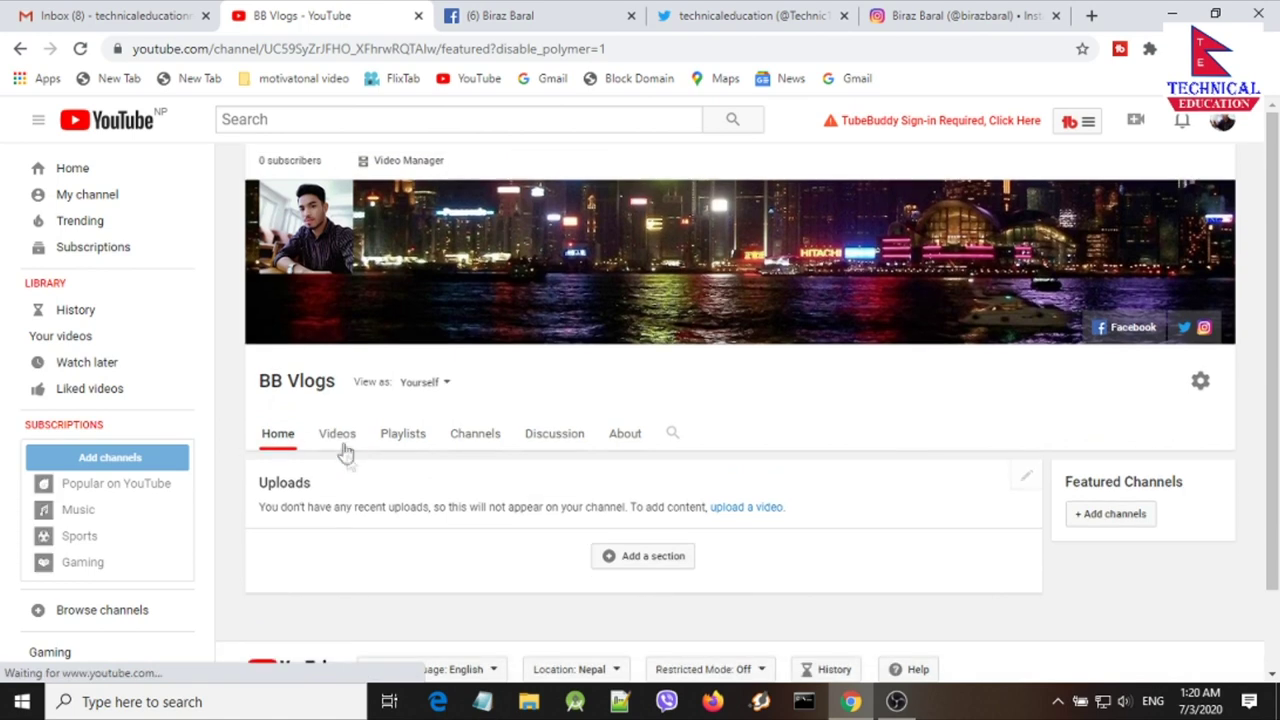
pyautogui.click(340, 441)
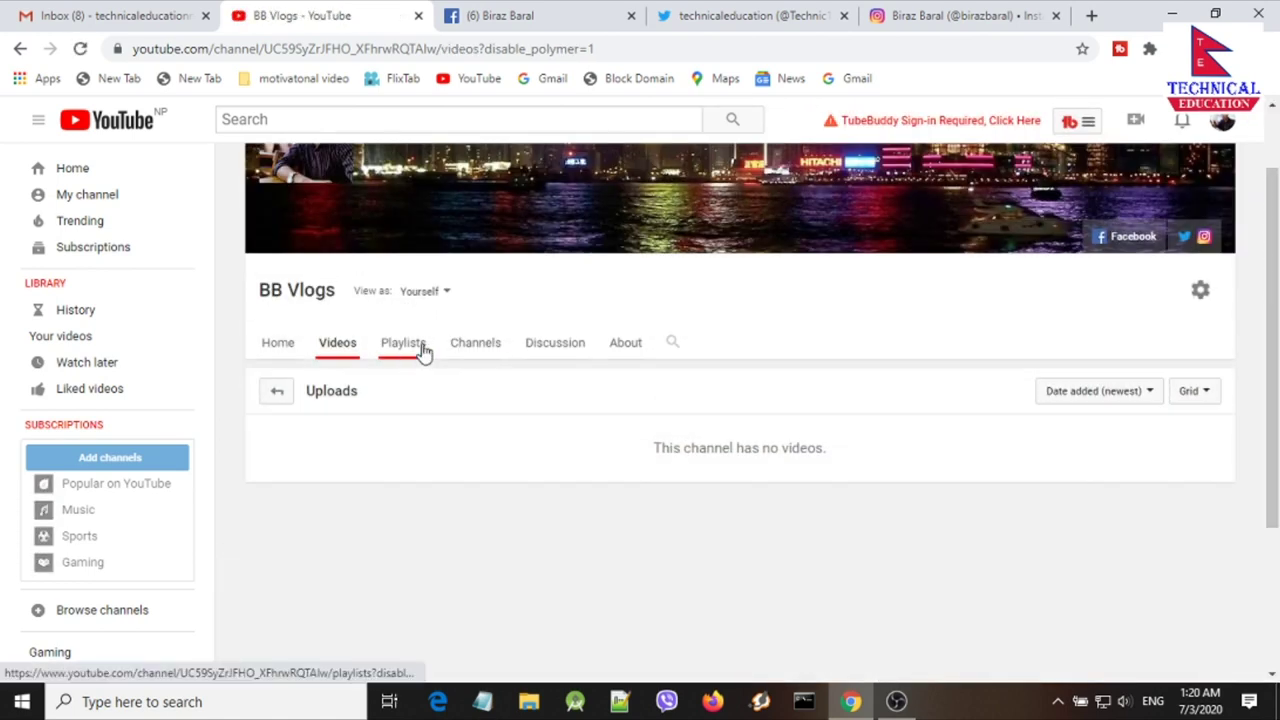
pyautogui.click(418, 362)
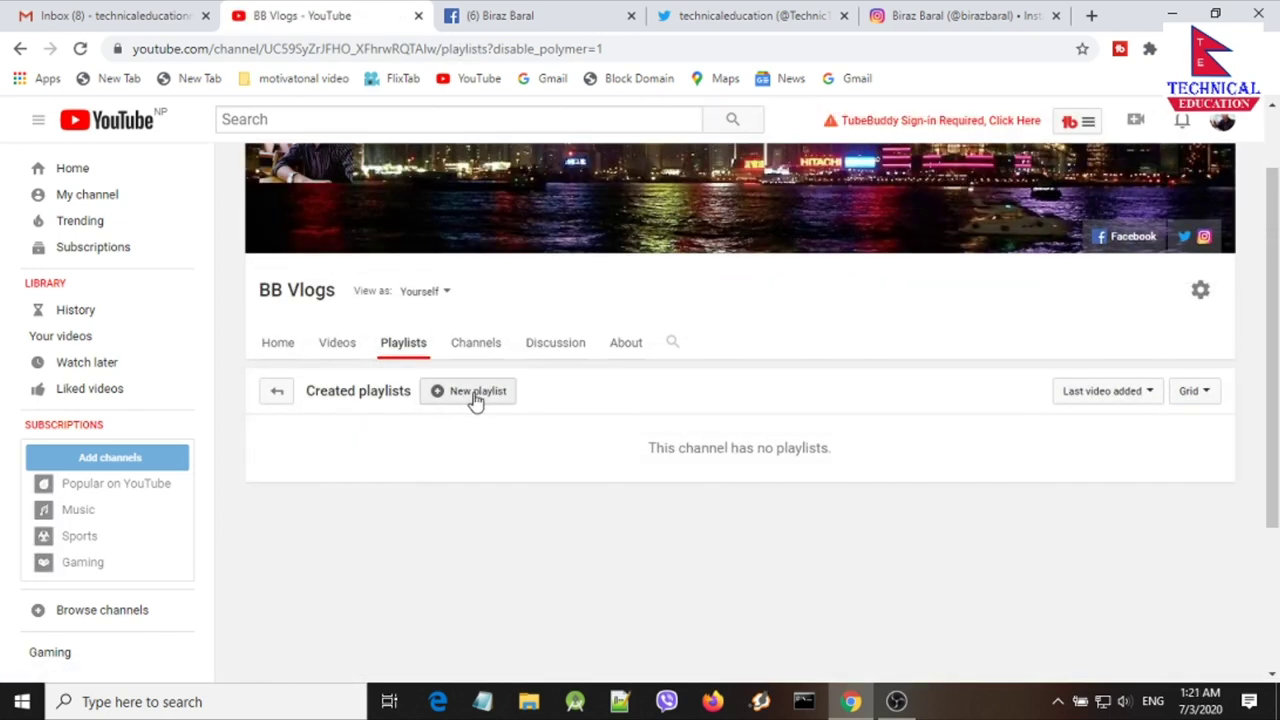
pyautogui.click(475, 398)
pyautogui.click(496, 474)
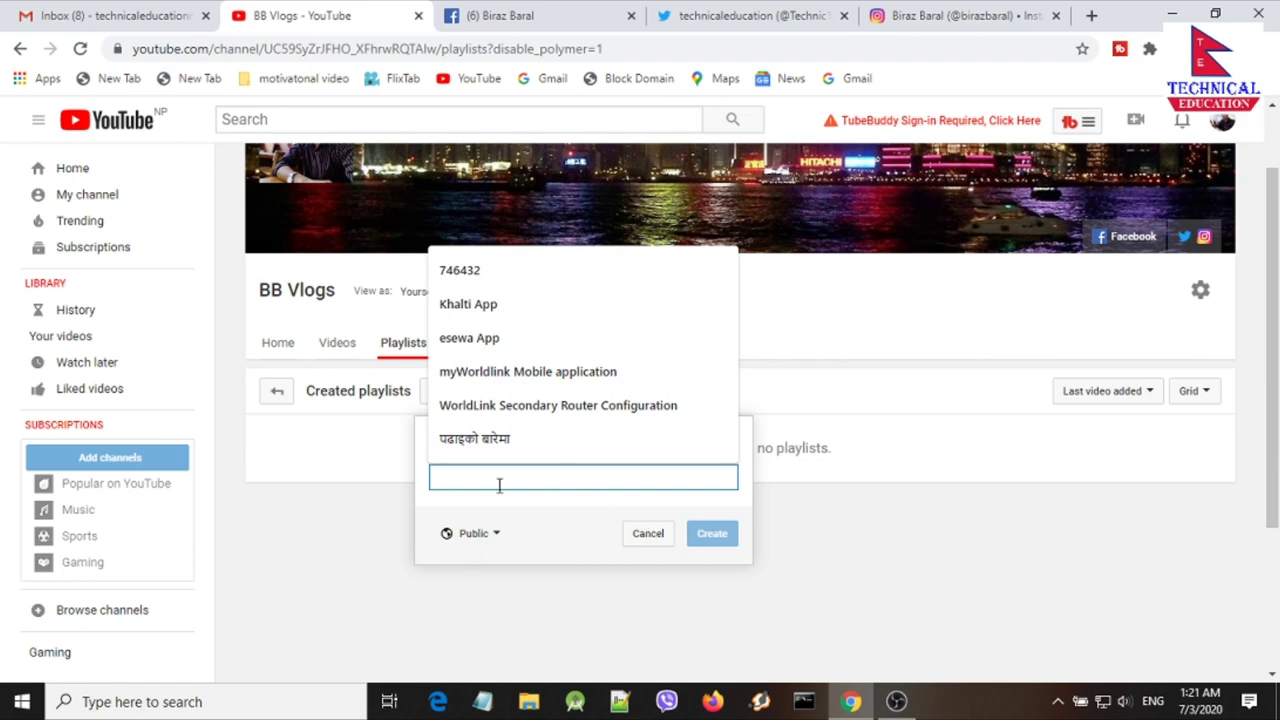
pyautogui.click(365, 478)
pyautogui.click(365, 478)
# - View the channel's featured channels, and open its About section with the description, details and links
pyautogui.click(537, 350)
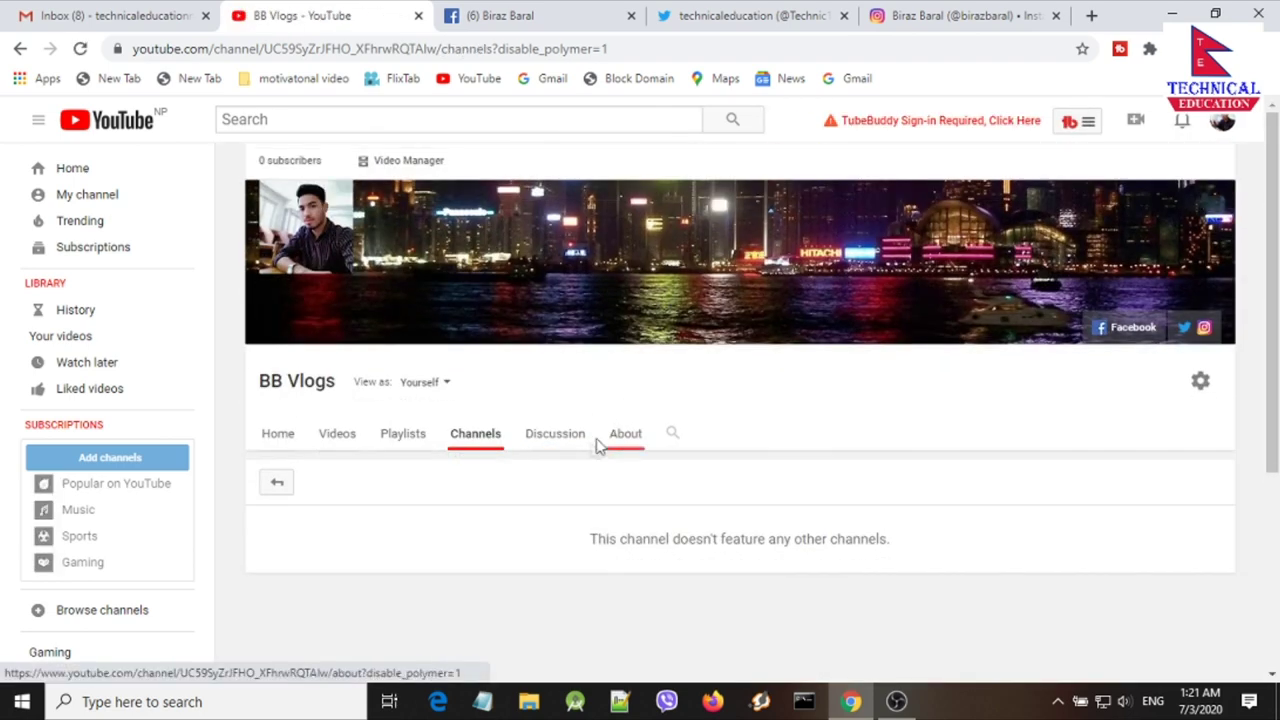
pyautogui.click(616, 440)
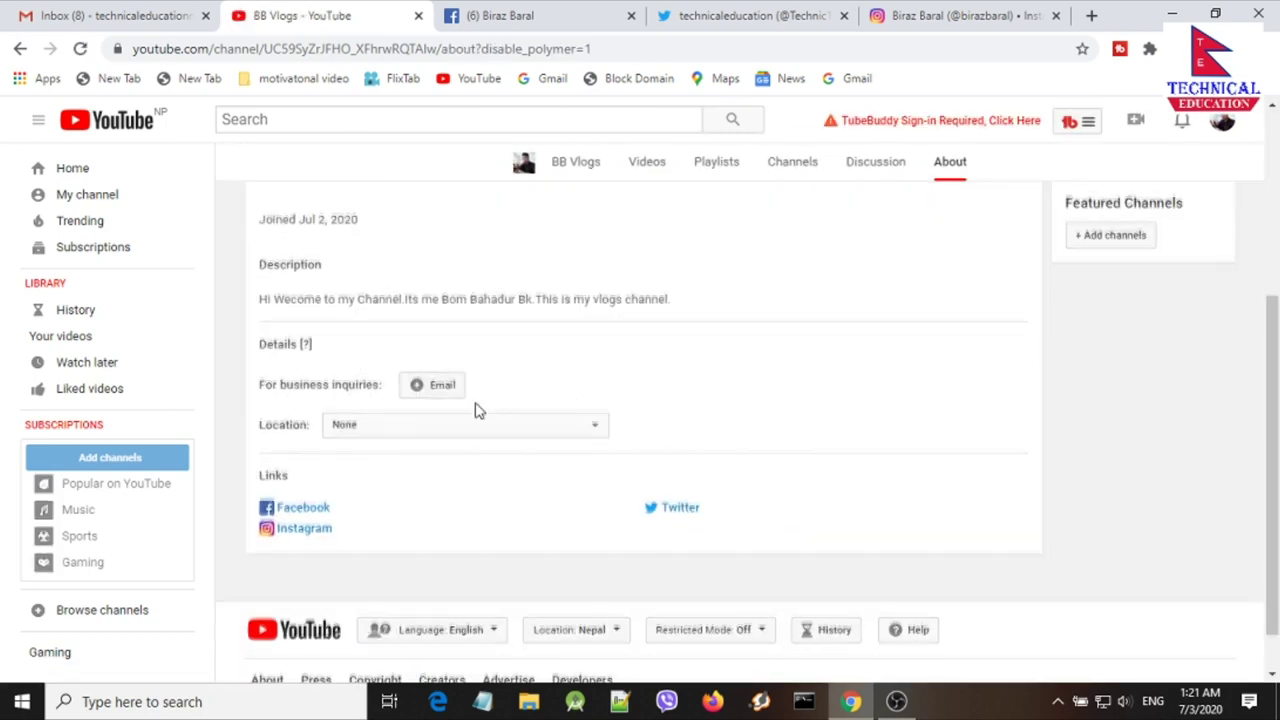
# - Review the description, details and links on the channel's About section
pyautogui.scroll(-1, 477, 410)
pyautogui.scroll(2, 497, 414)
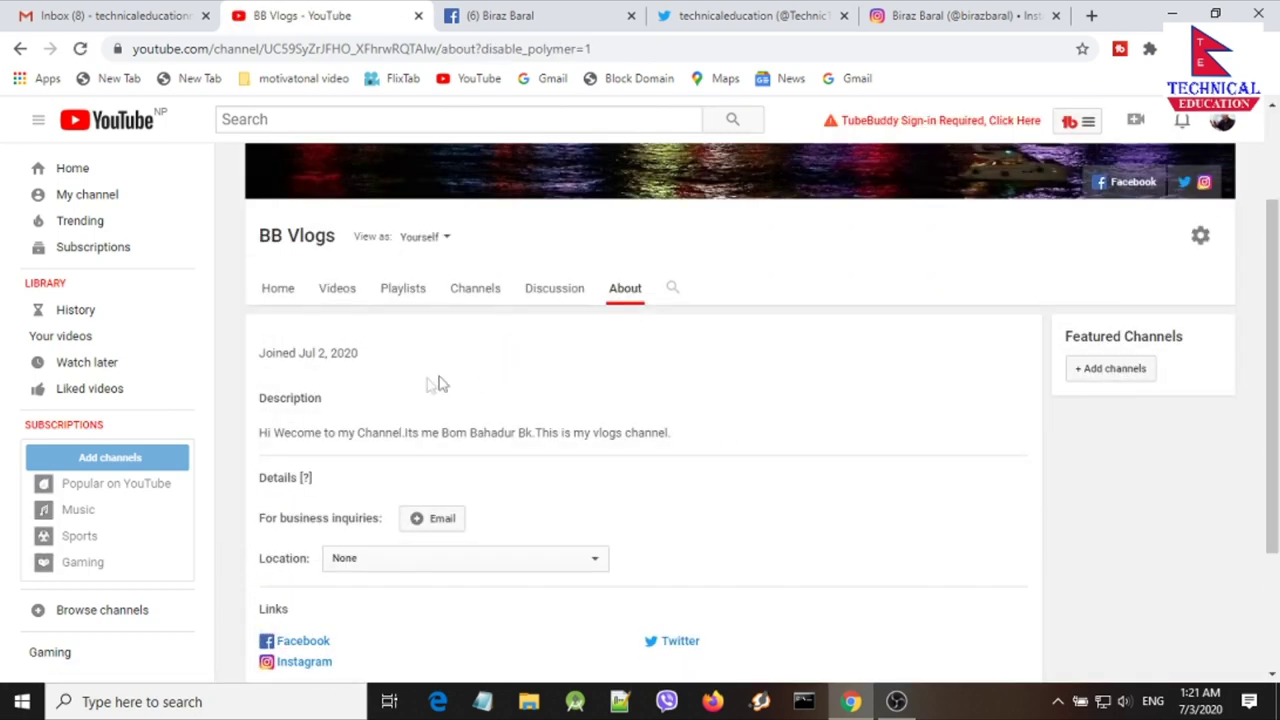
pyautogui.scroll(1, 455, 375)
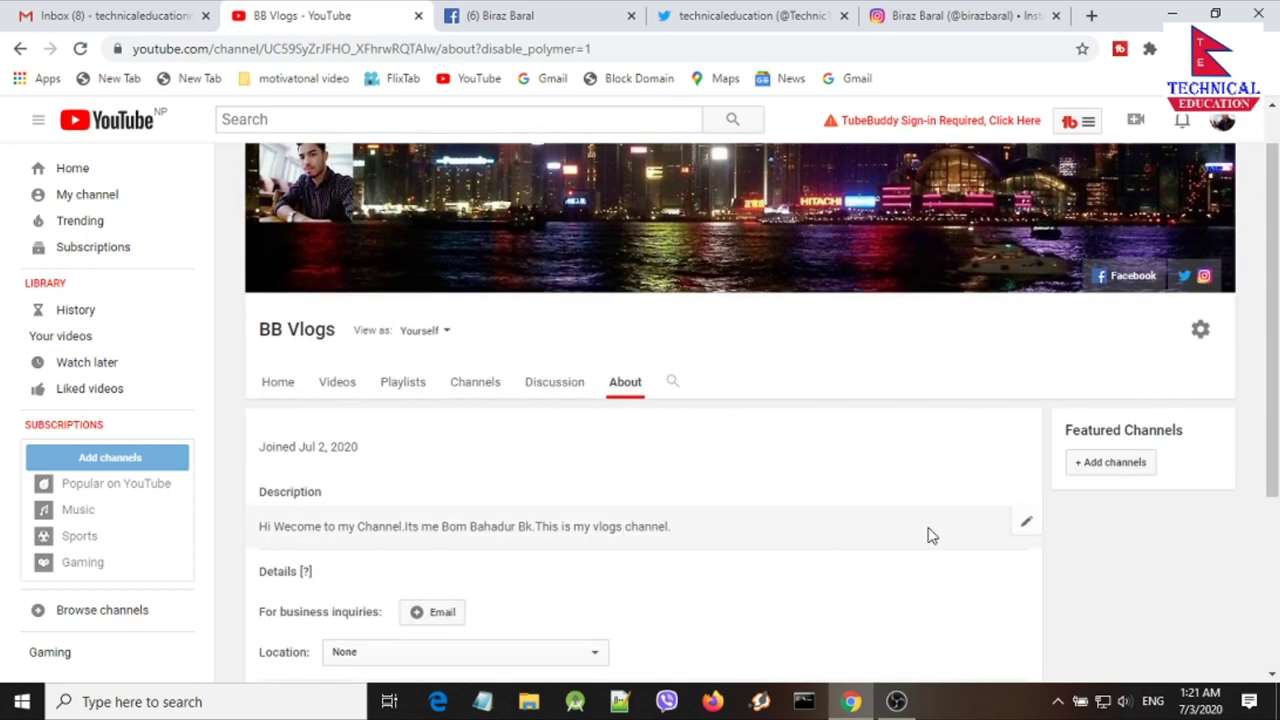
pyautogui.scroll(-1, 593, 493)
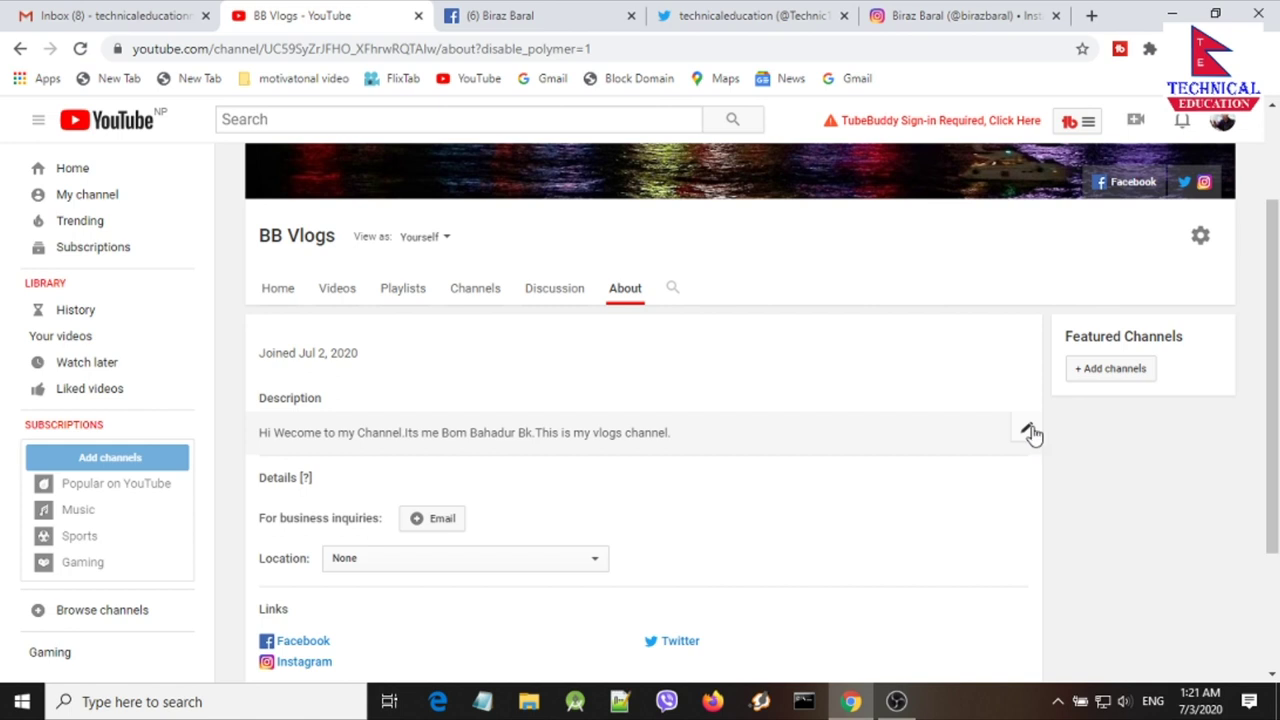
pyautogui.click(278, 292)
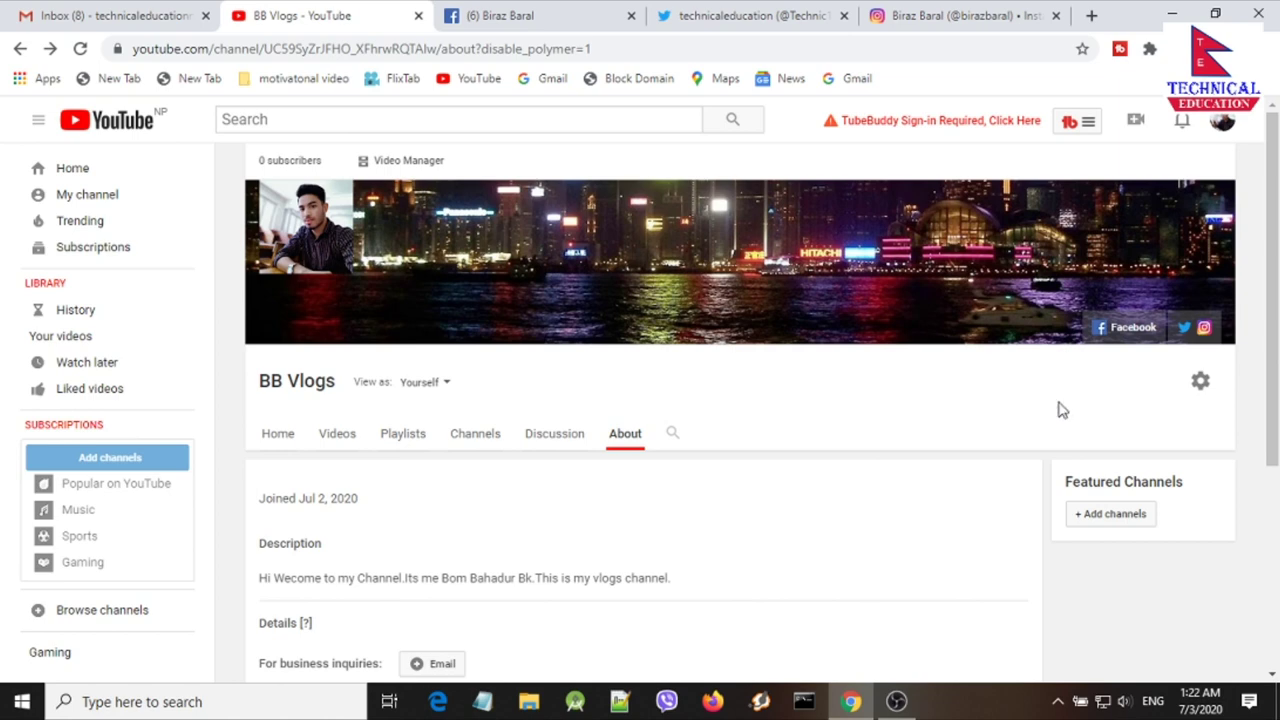
# - Open the channel's advanced settings and review the account, advertising and recommendation options and the list of countries
pyautogui.click(1200, 385)
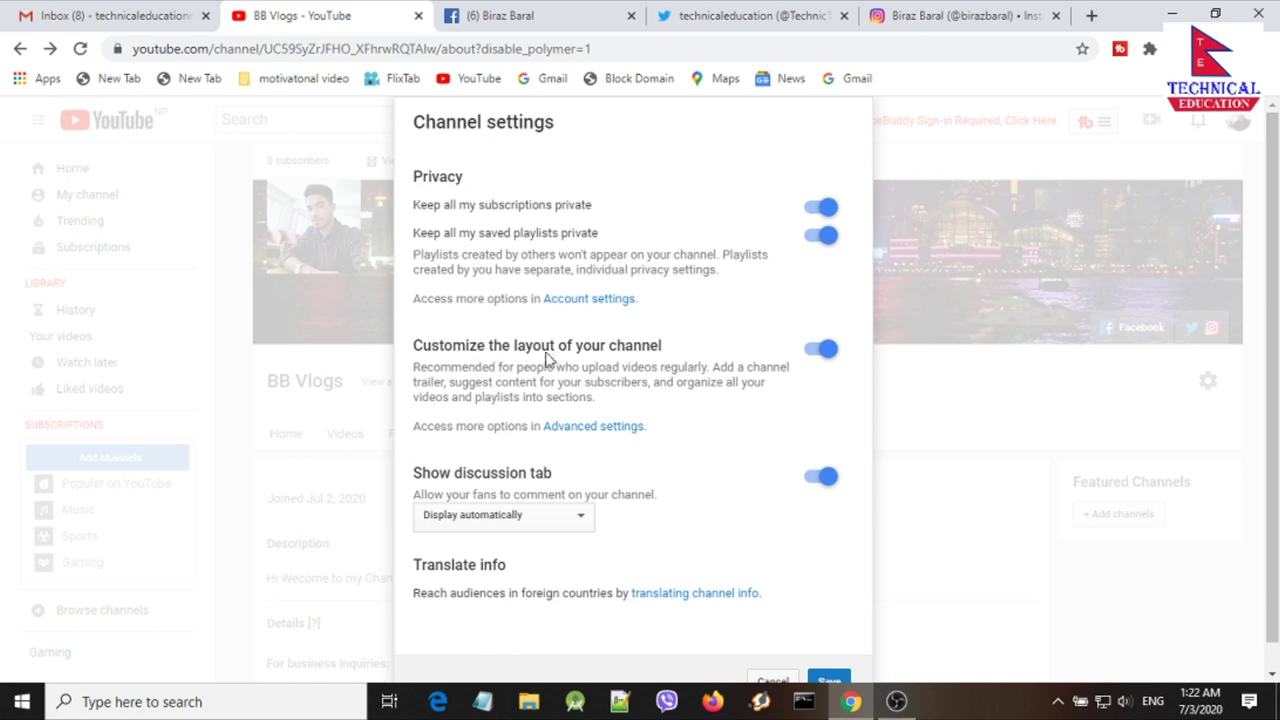
pyautogui.click(598, 436)
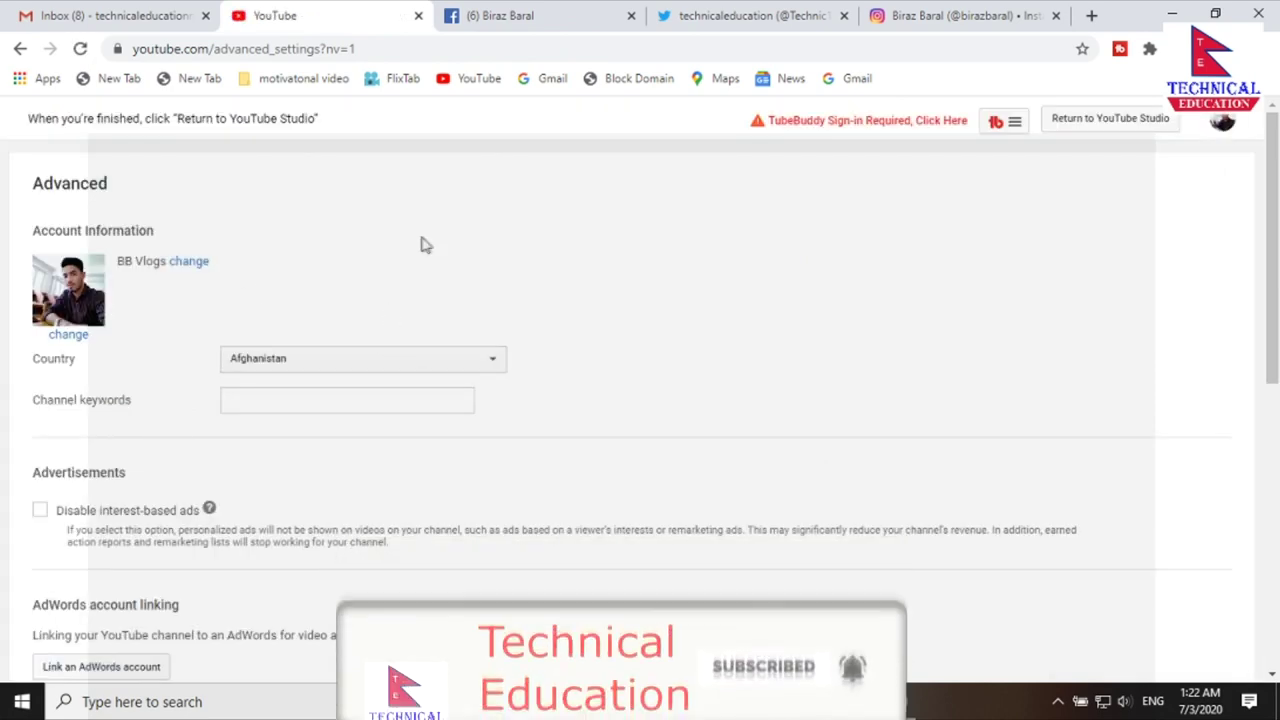
pyautogui.scroll(-6, 260, 269)
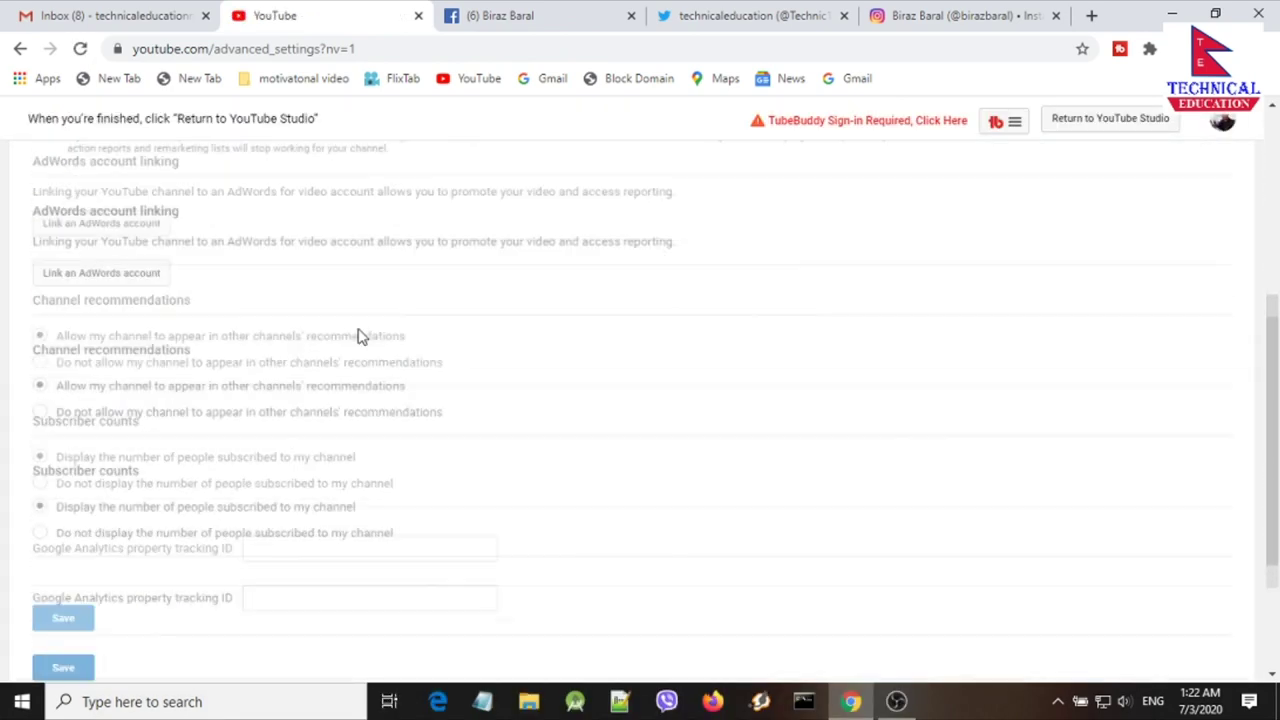
pyautogui.scroll(8, 390, 380)
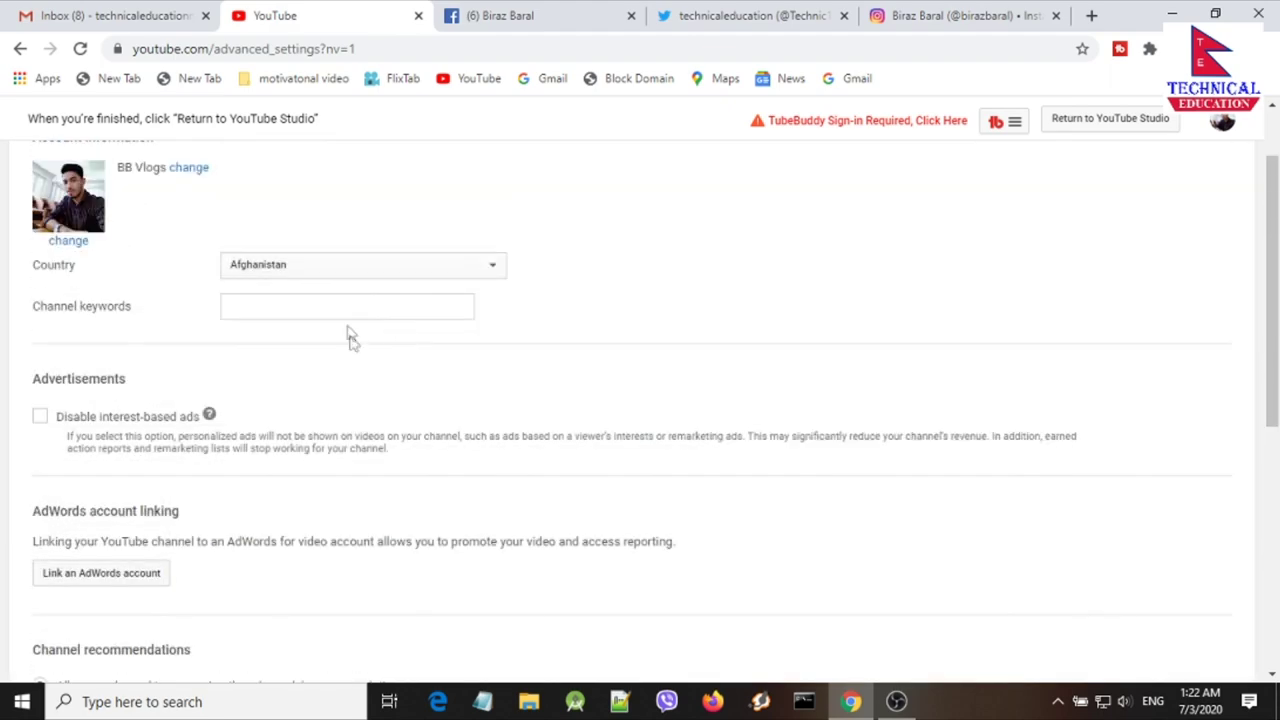
pyautogui.scroll(1, 170, 245)
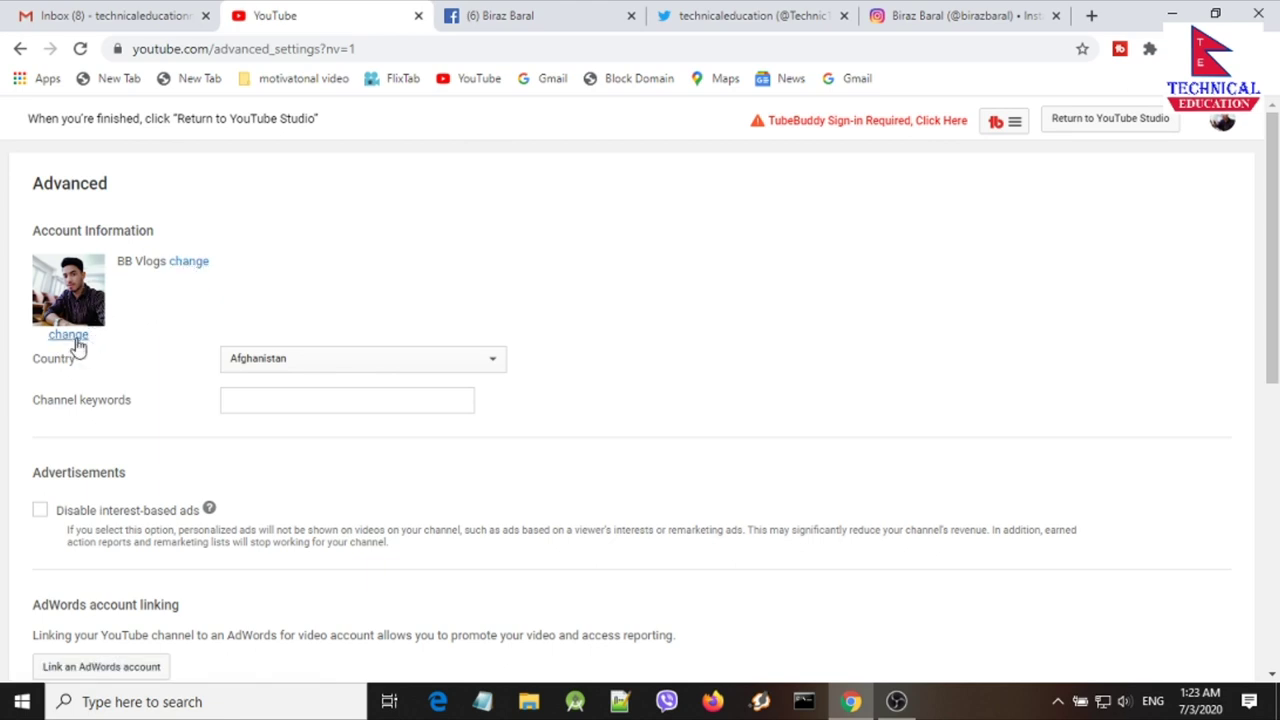
pyautogui.click(323, 362)
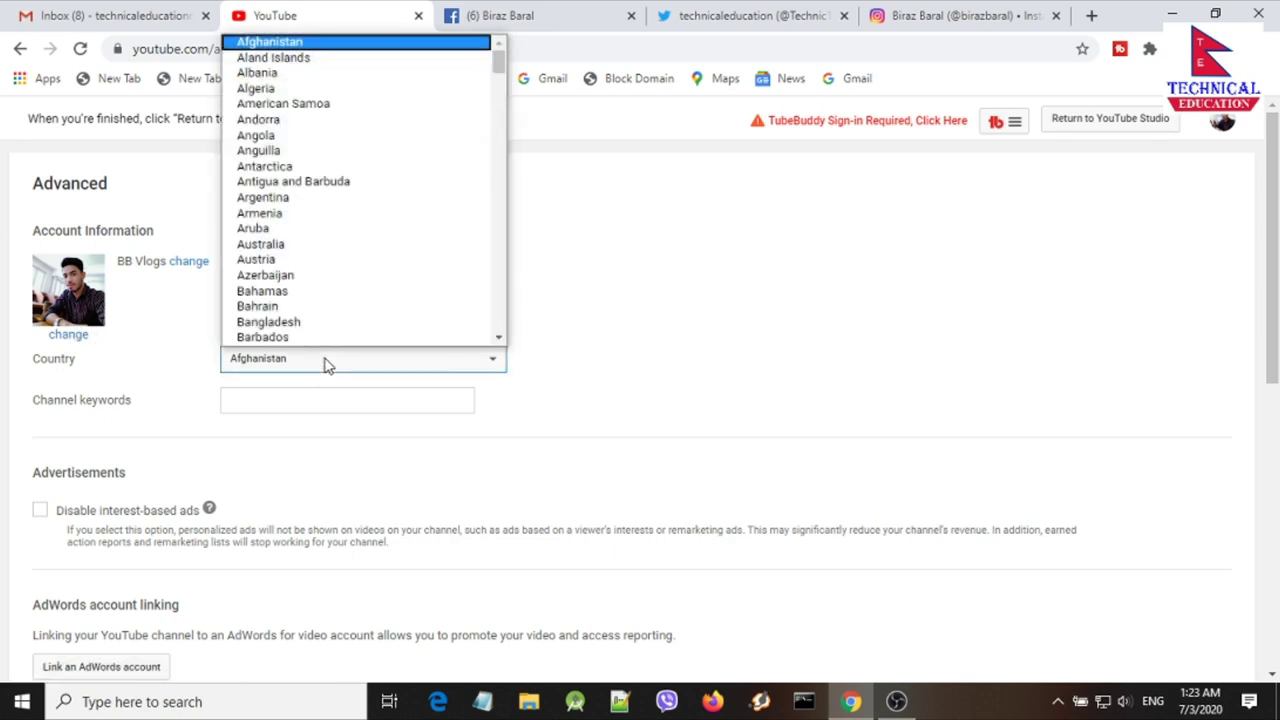
pyautogui.scroll(-15, 321, 284)
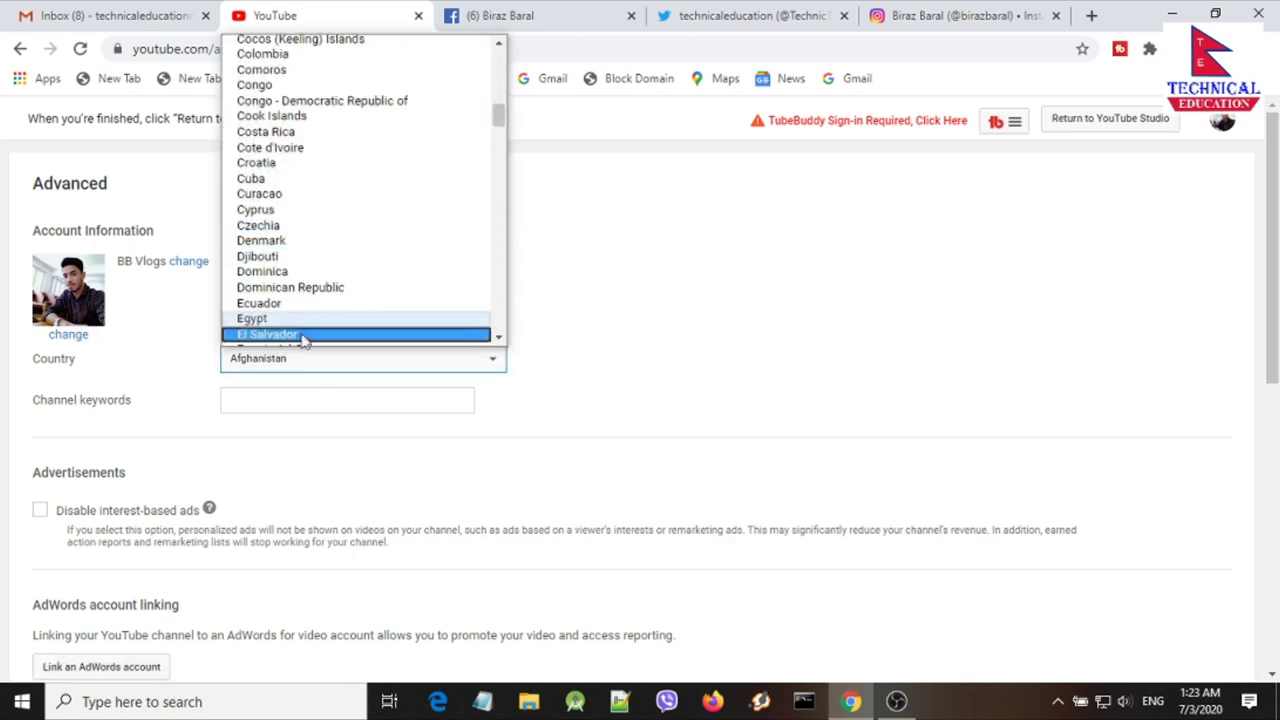
pyautogui.scroll(15, 330, 210)
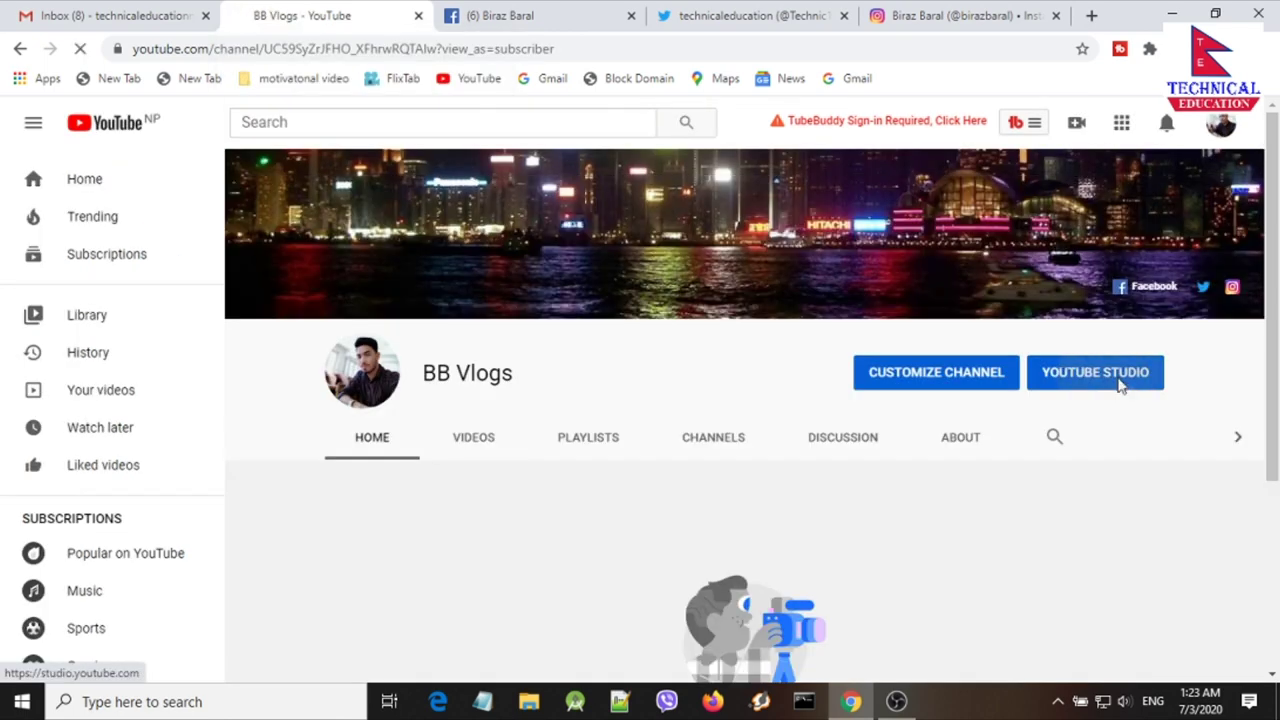
# - Go to YouTube Studio for the channel, view the Studio introduction video page, and return to the channel dashboard
pyautogui.click(1120, 385)
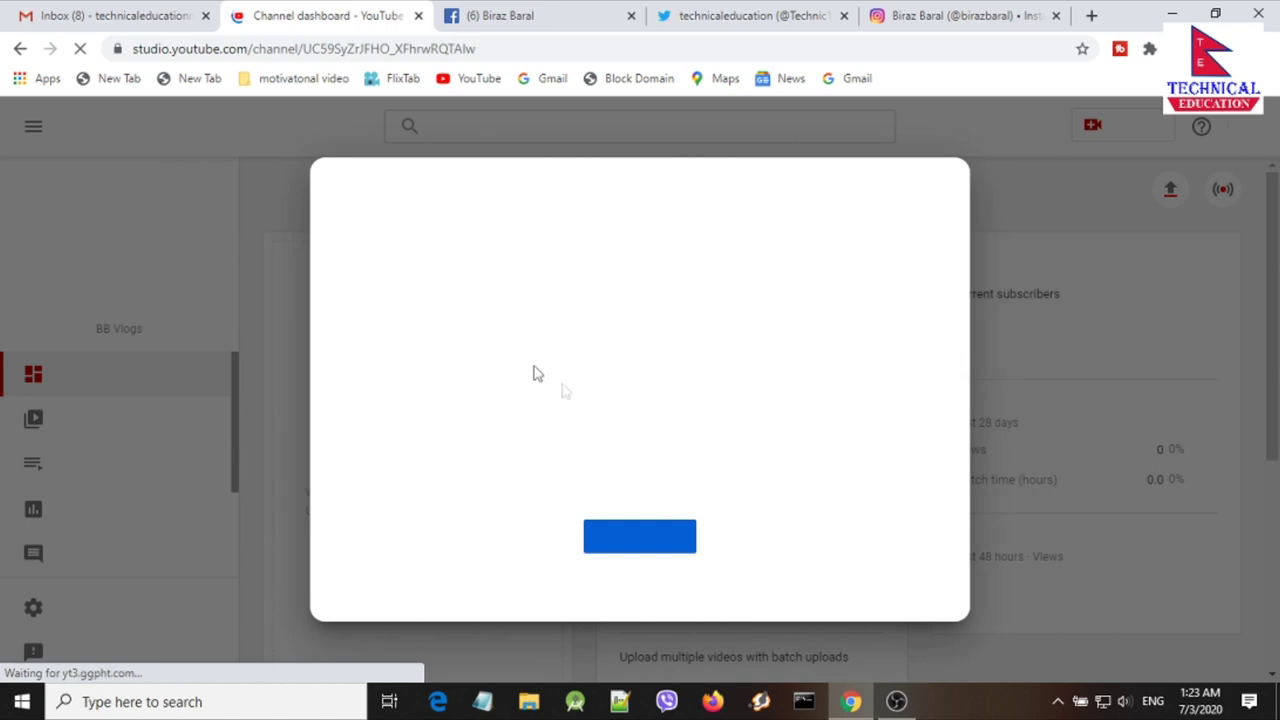
pyautogui.click(644, 540)
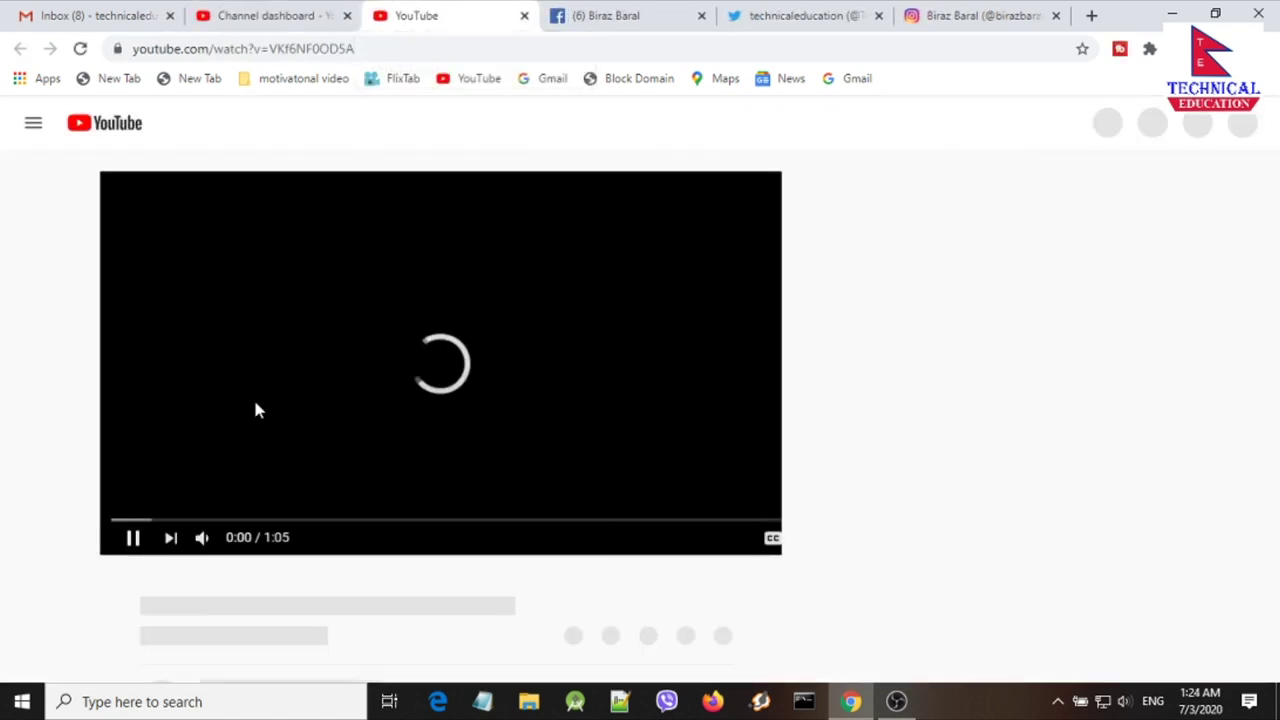
pyautogui.scroll(-2, 449, 456)
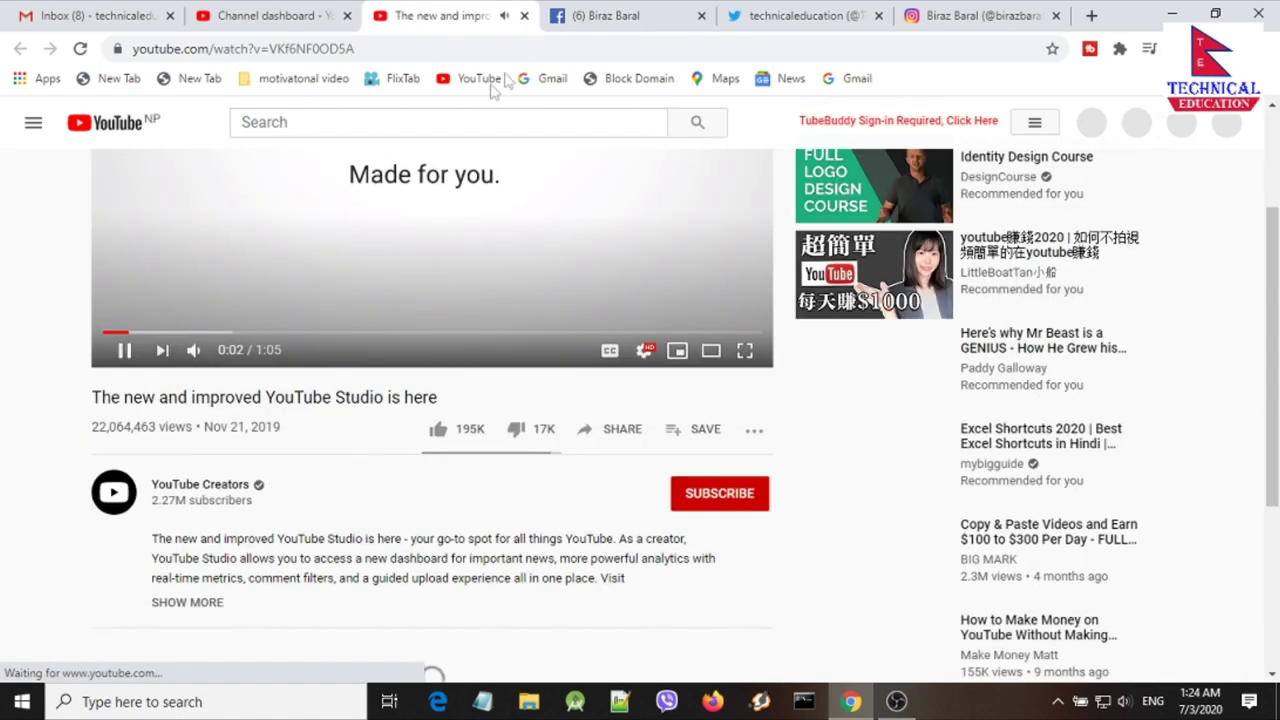
pyautogui.click(525, 16)
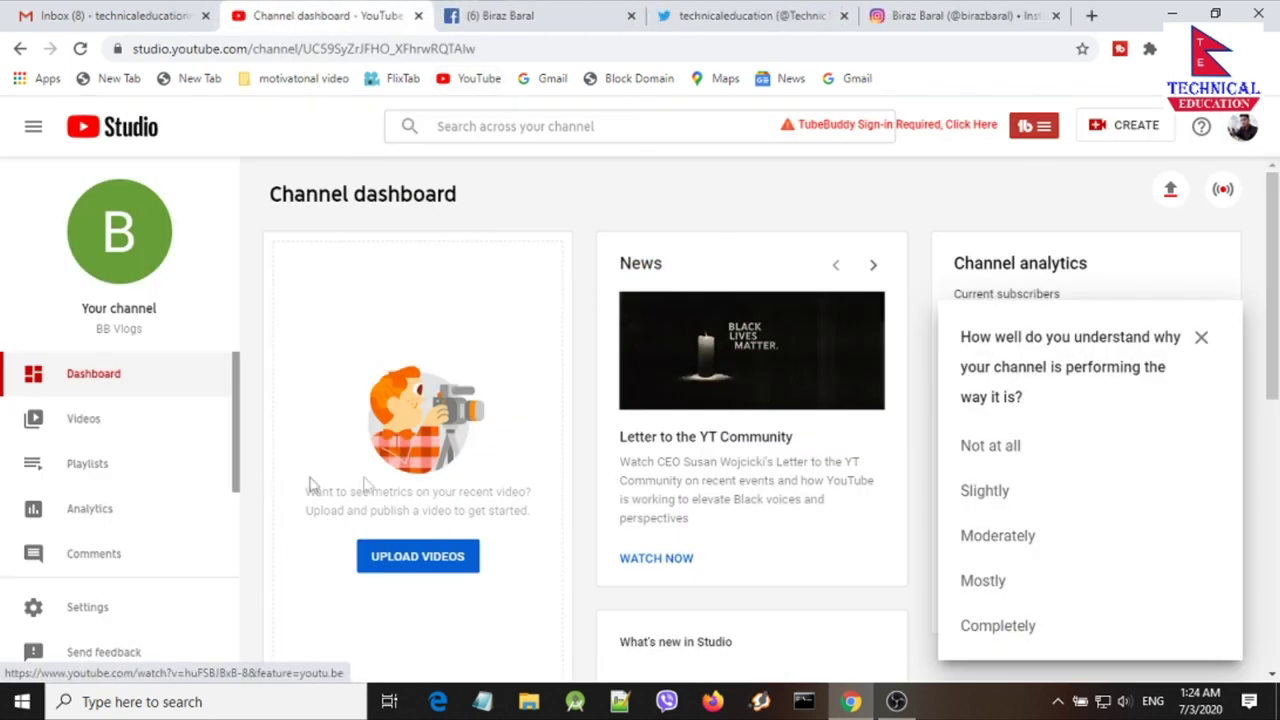
# - View the channel's monetization page in YouTube Studio and dismiss the survey about channel performance
pyautogui.scroll(-2, 149, 500)
pyautogui.click(121, 528)
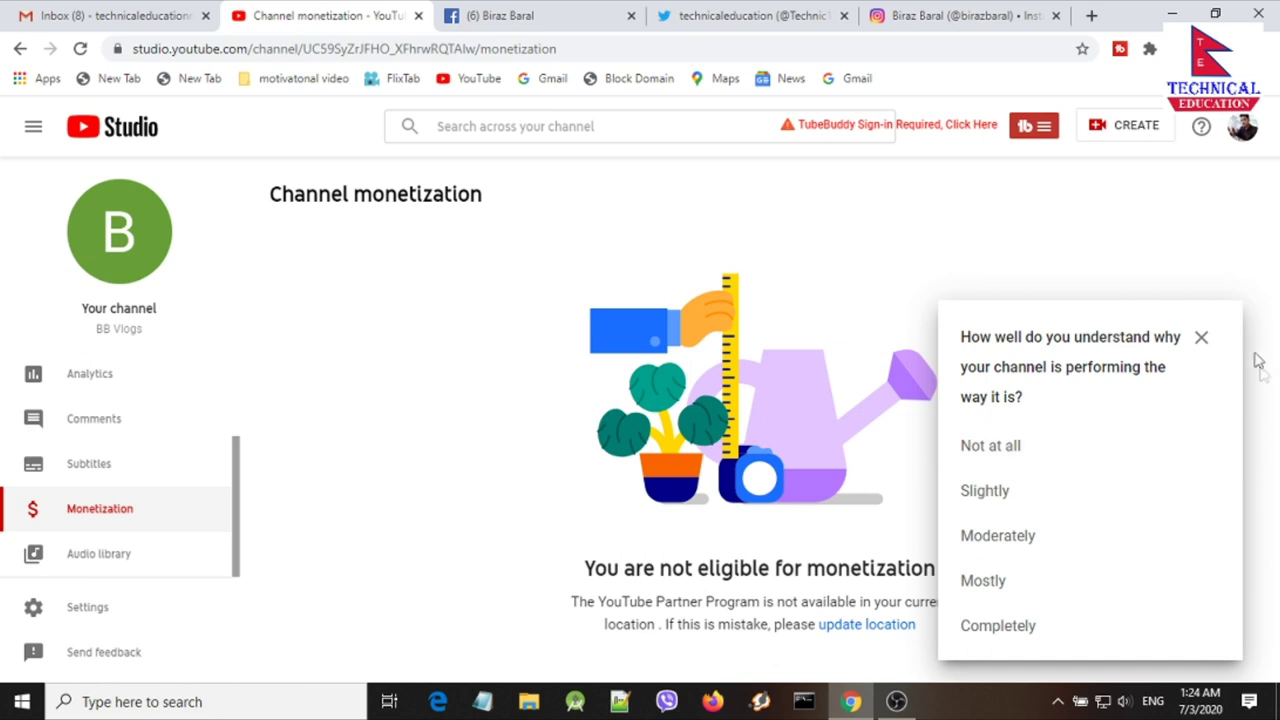
pyautogui.click(1201, 337)
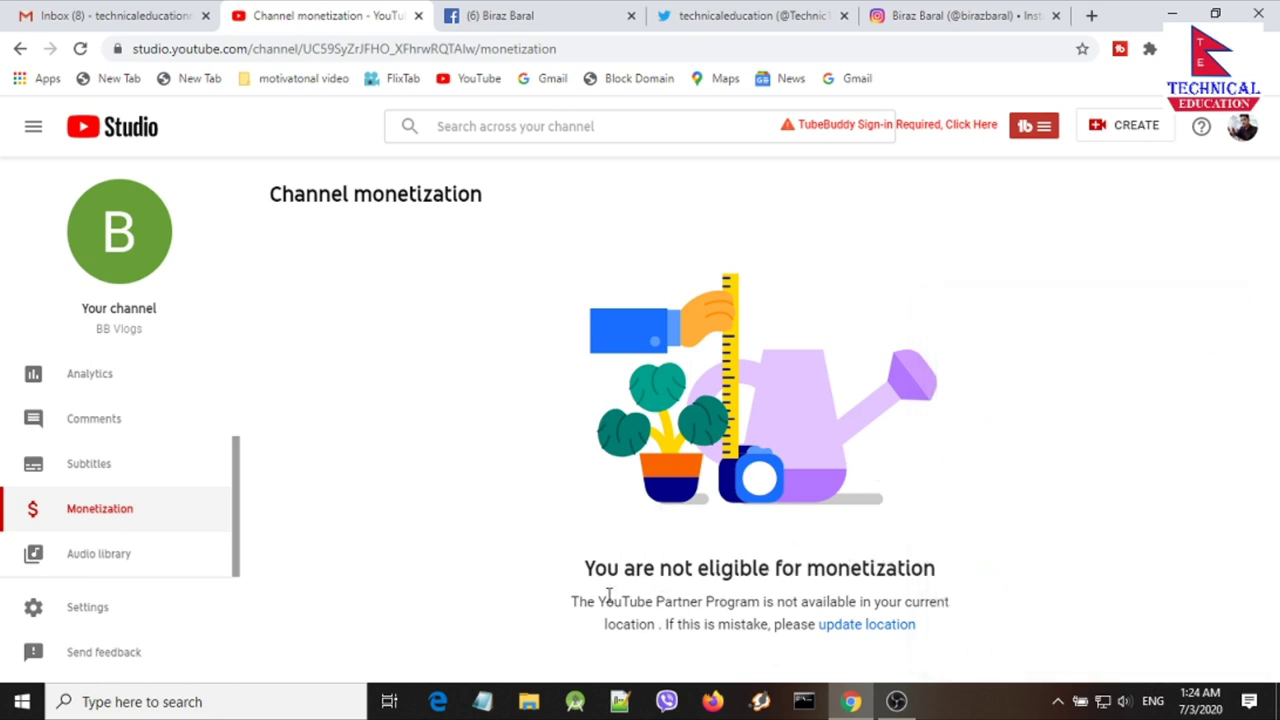
pyautogui.click(882, 625)
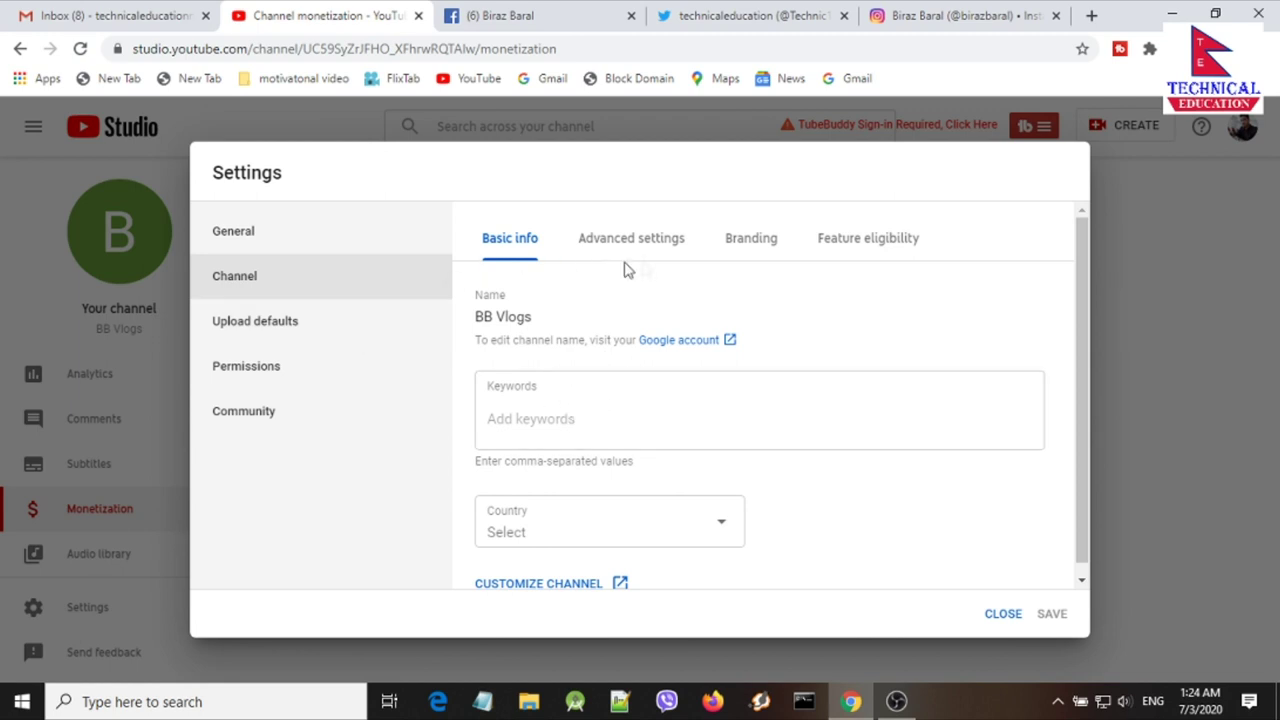
pyautogui.scroll(-1, 714, 383)
pyautogui.click(648, 512)
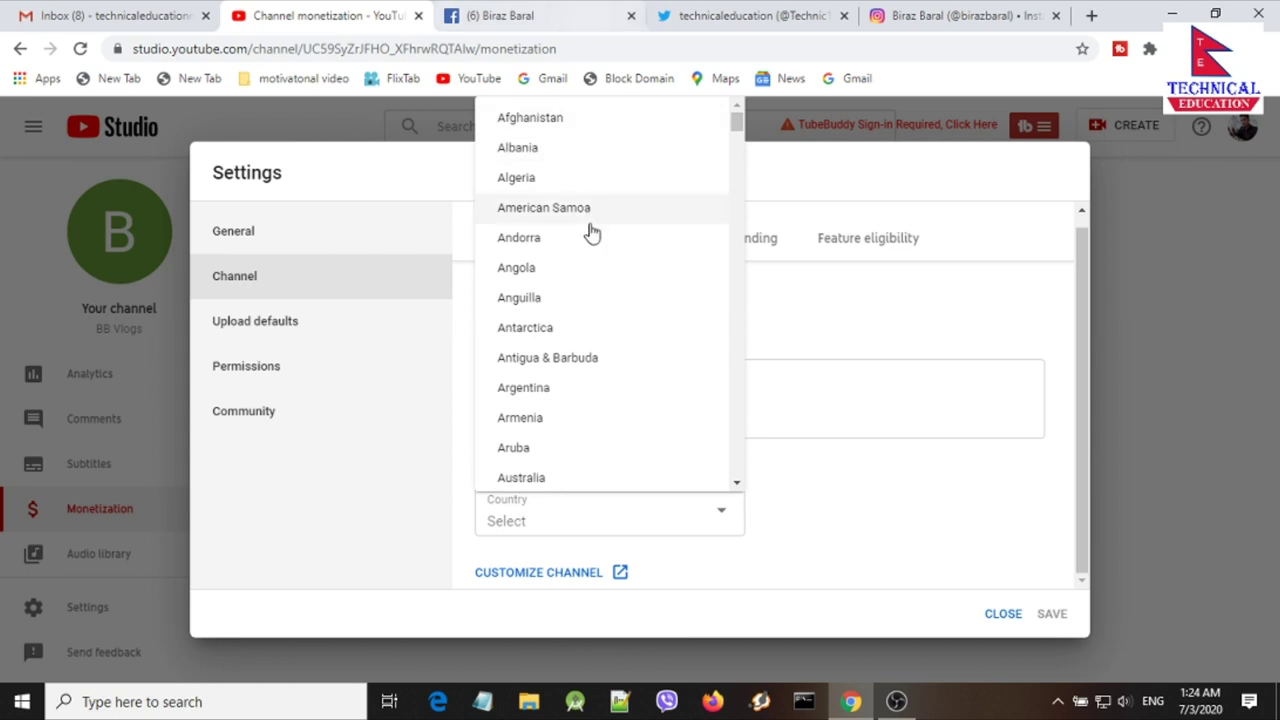
pyautogui.click(1146, 174)
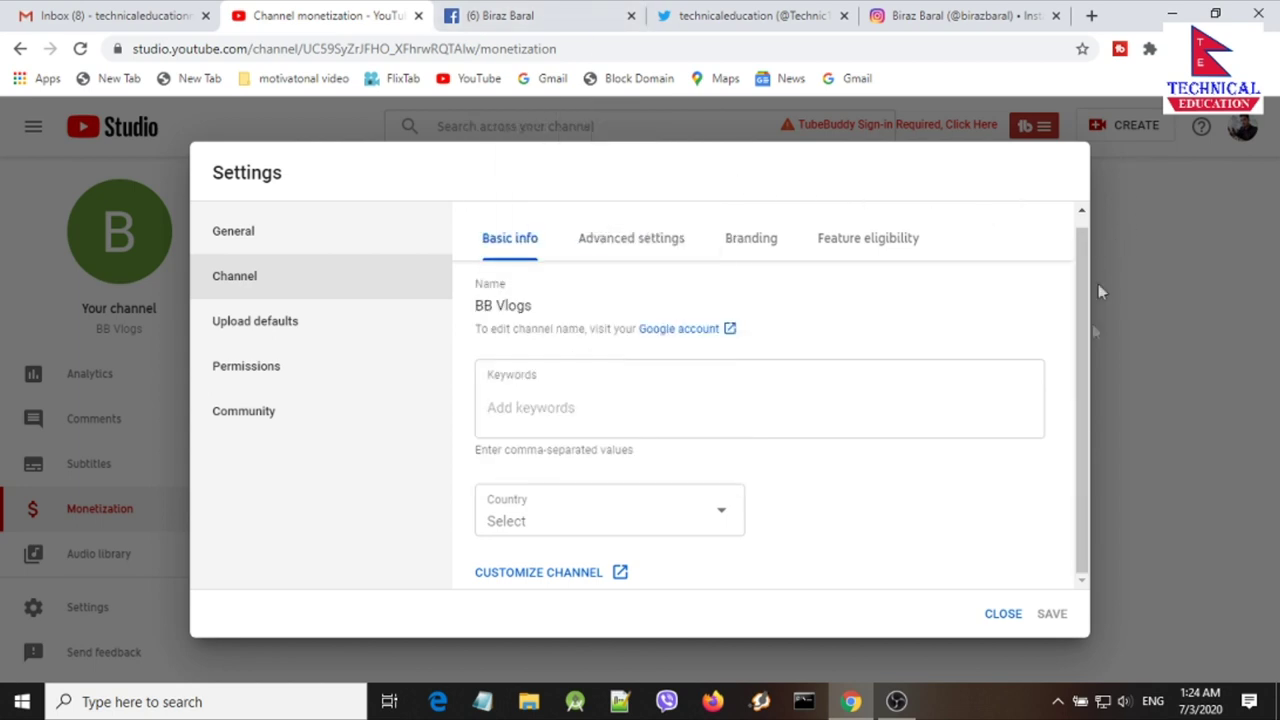
pyautogui.click(1003, 614)
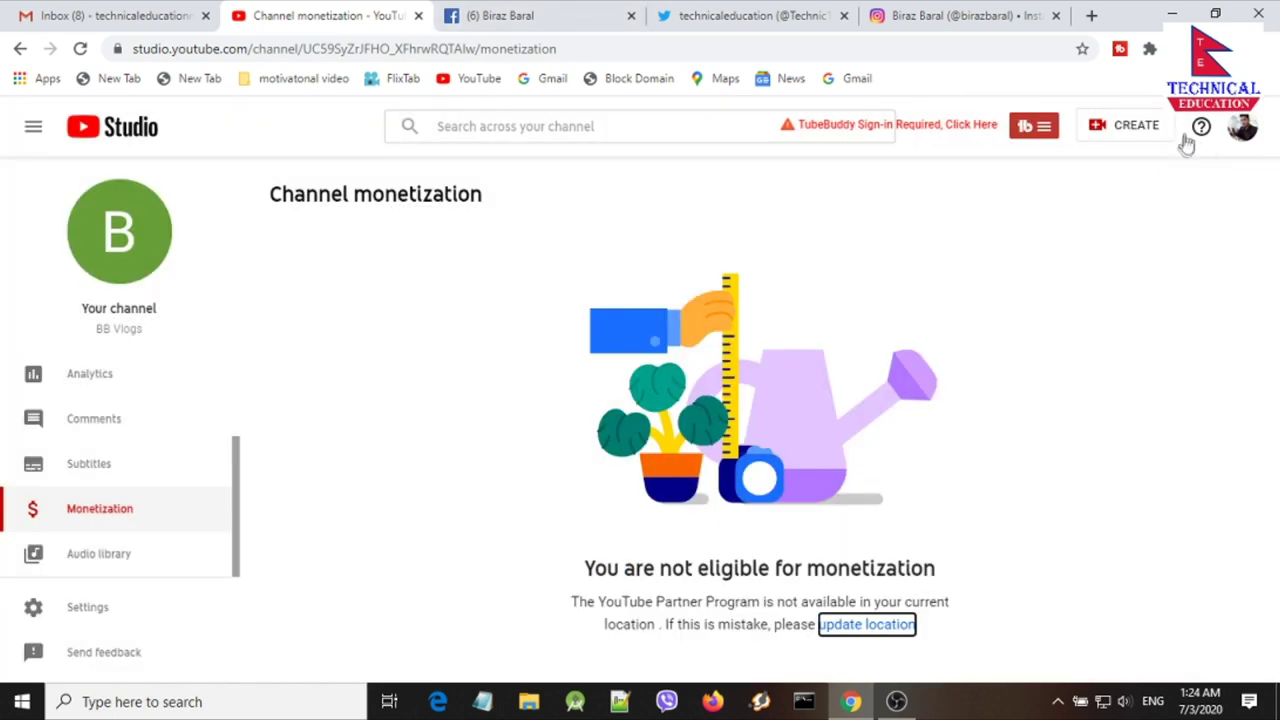
# - Return to customizing the BB Vlogs channel and open the advanced settings from its channel settings
pyautogui.click(1242, 128)
pyautogui.click(1092, 239)
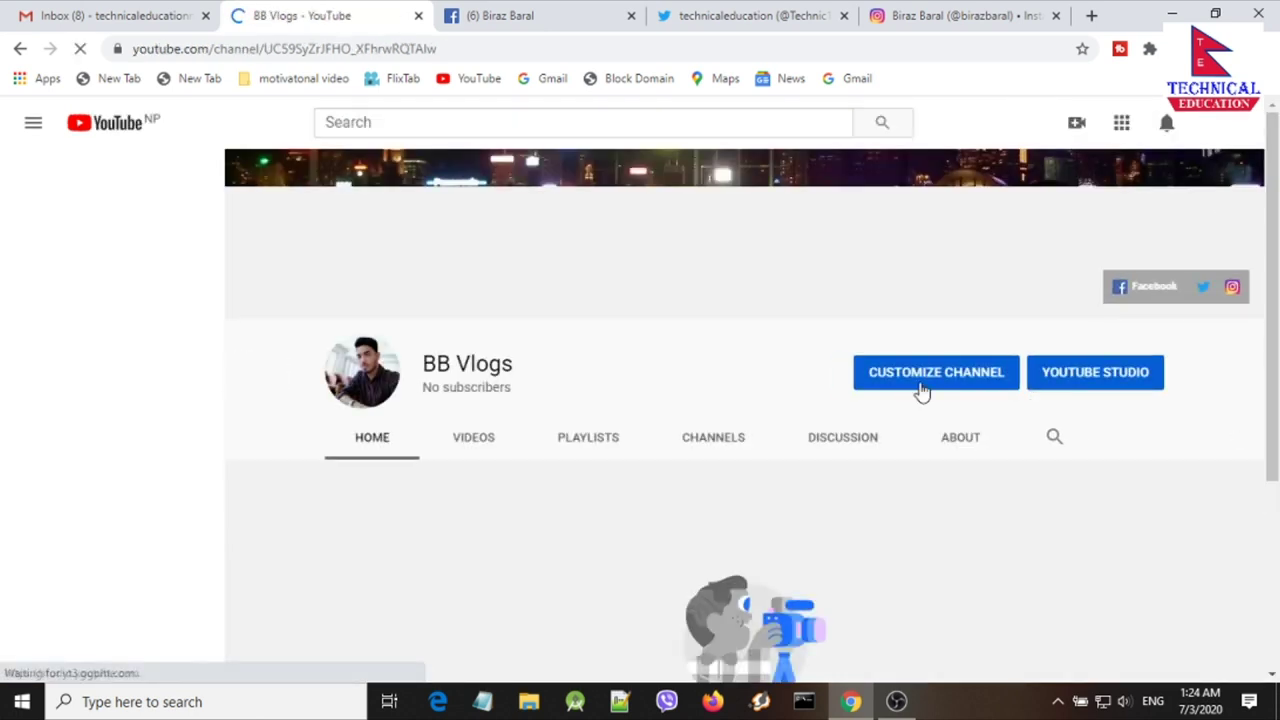
pyautogui.click(942, 372)
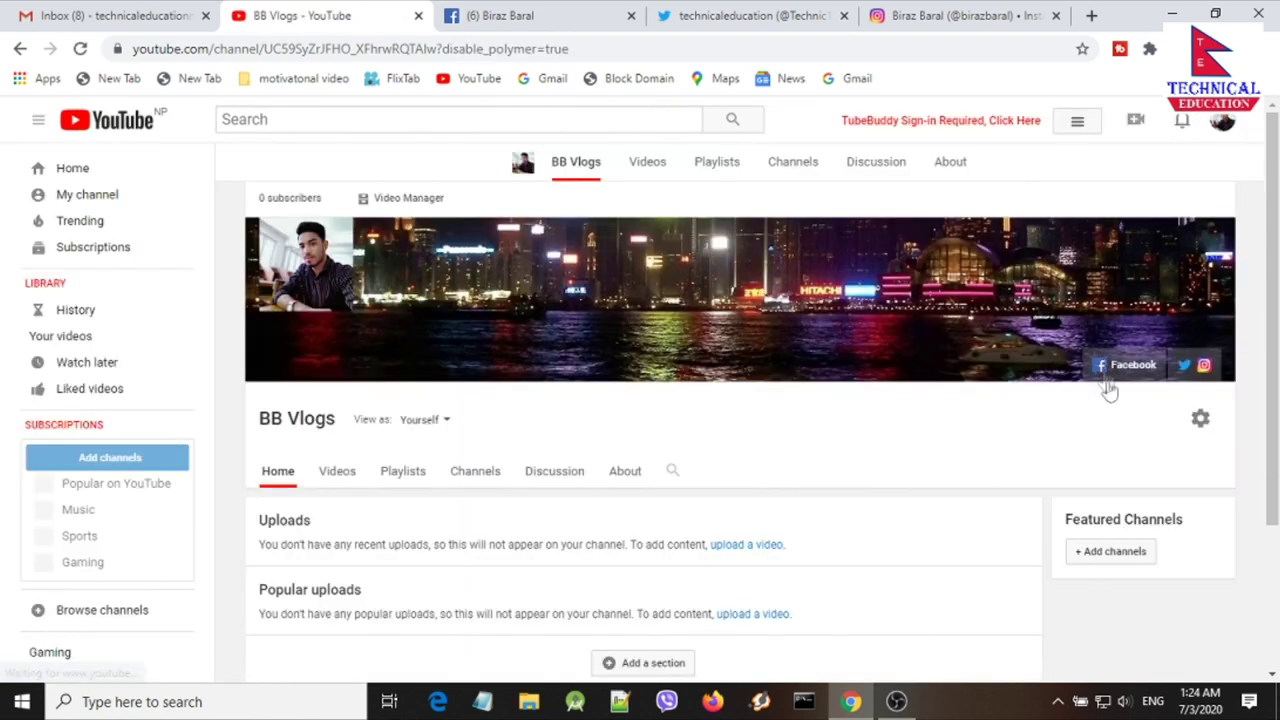
pyautogui.click(1205, 383)
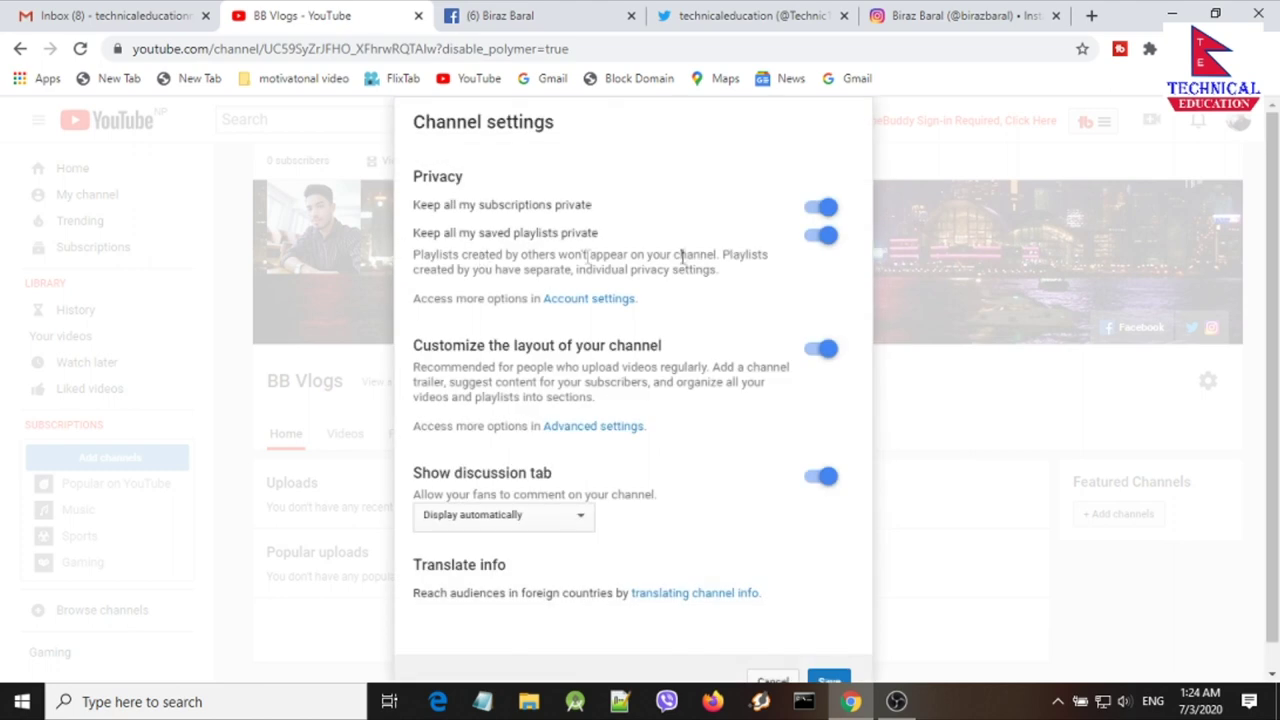
pyautogui.click(580, 433)
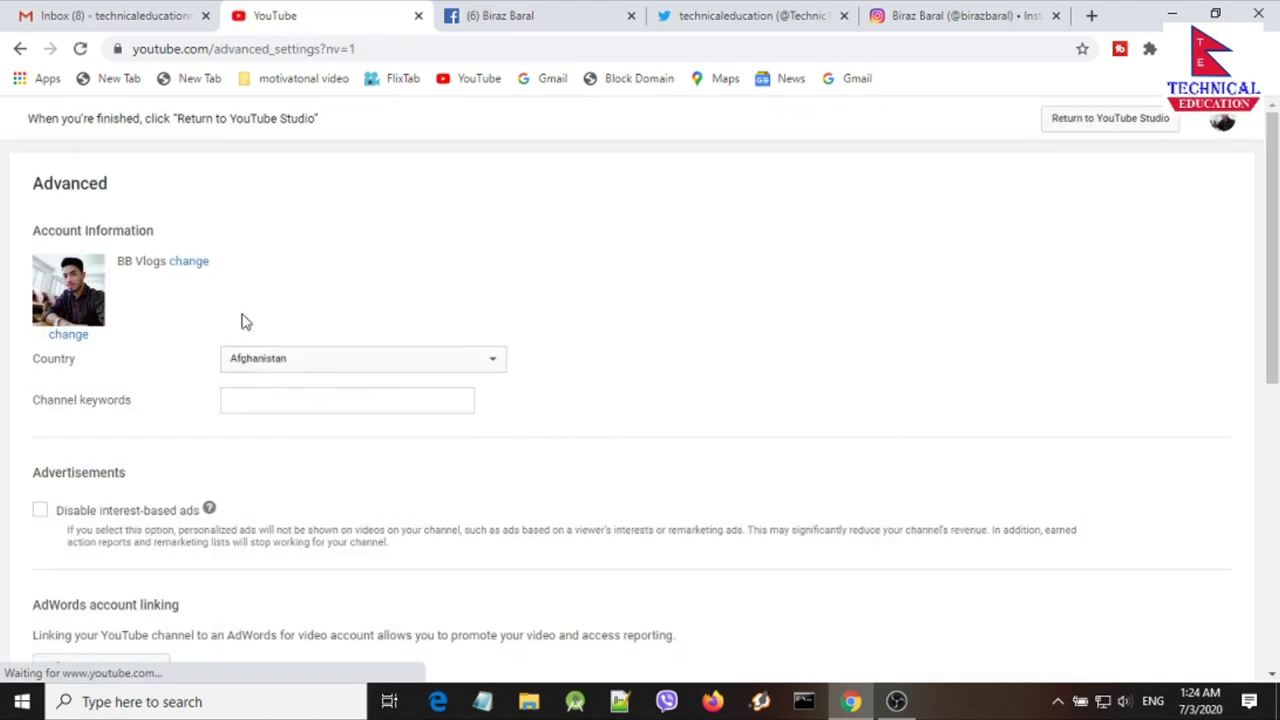
# - Set the channel's country to India in the account information
pyautogui.click(340, 365)
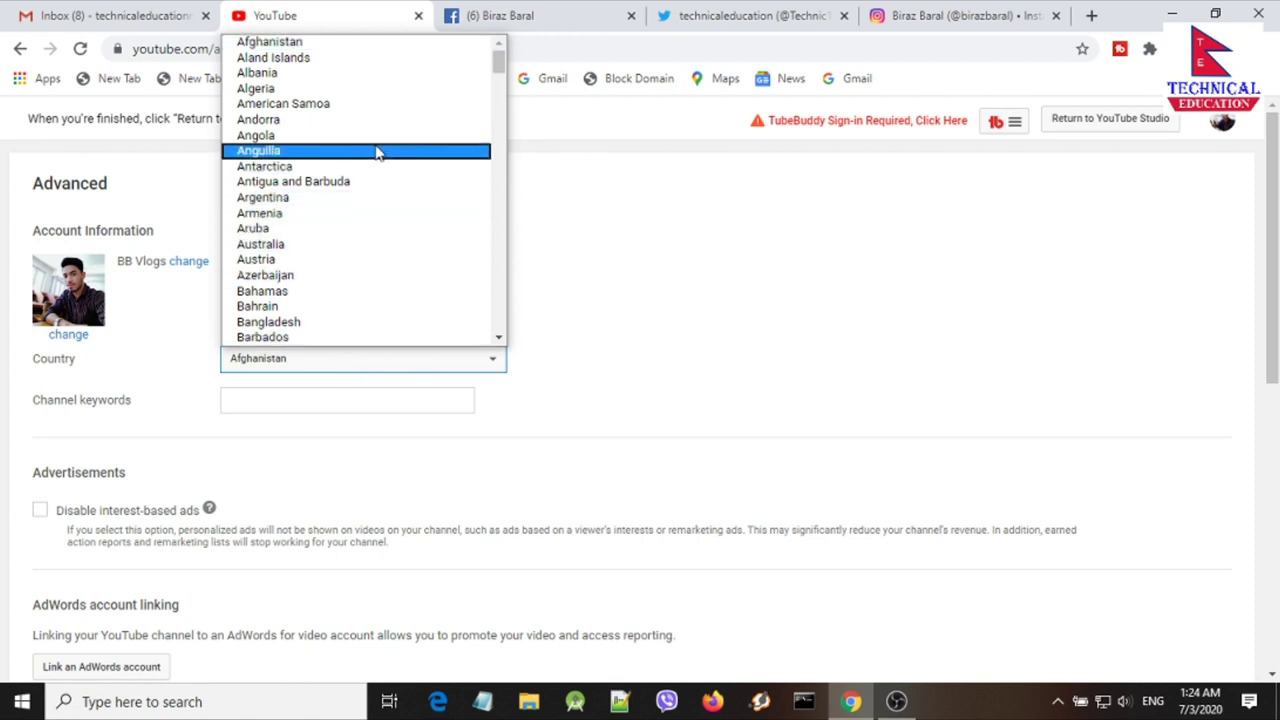
pyautogui.scroll(-14, 376, 152)
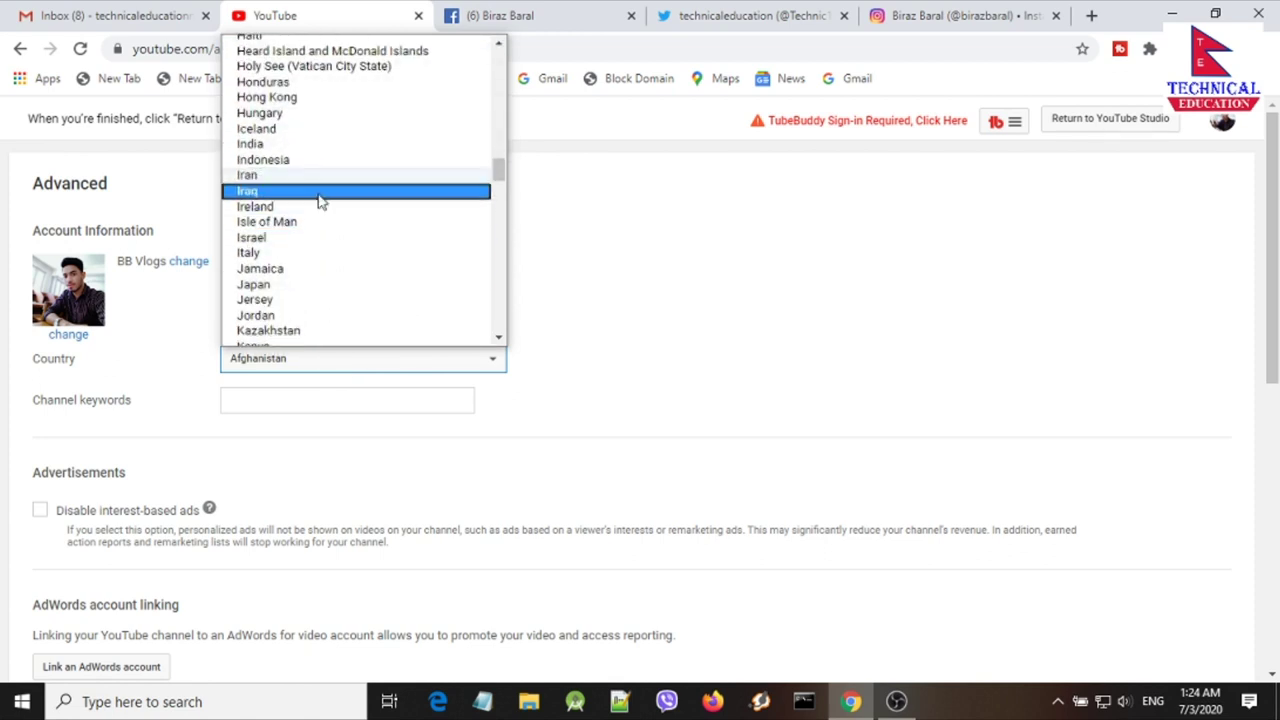
pyautogui.scroll(-2, 317, 200)
pyautogui.scroll(4, 286, 177)
pyautogui.scroll(-2, 279, 250)
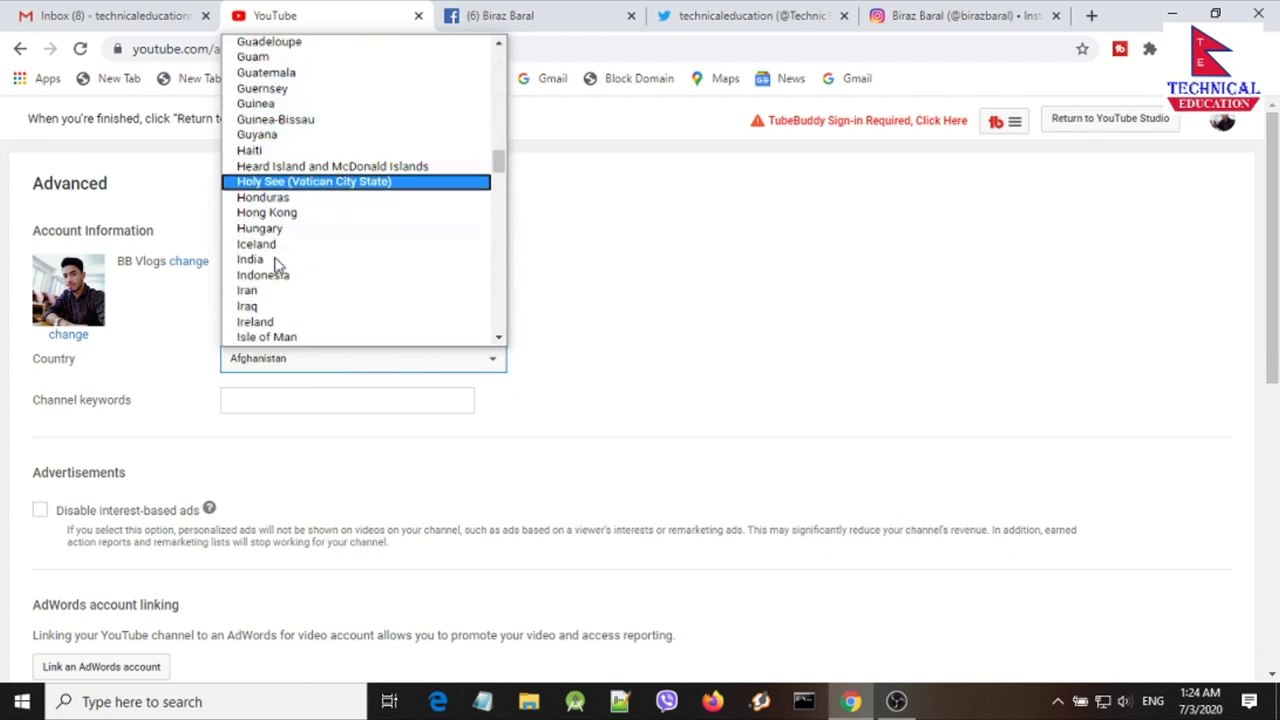
pyautogui.click(276, 145)
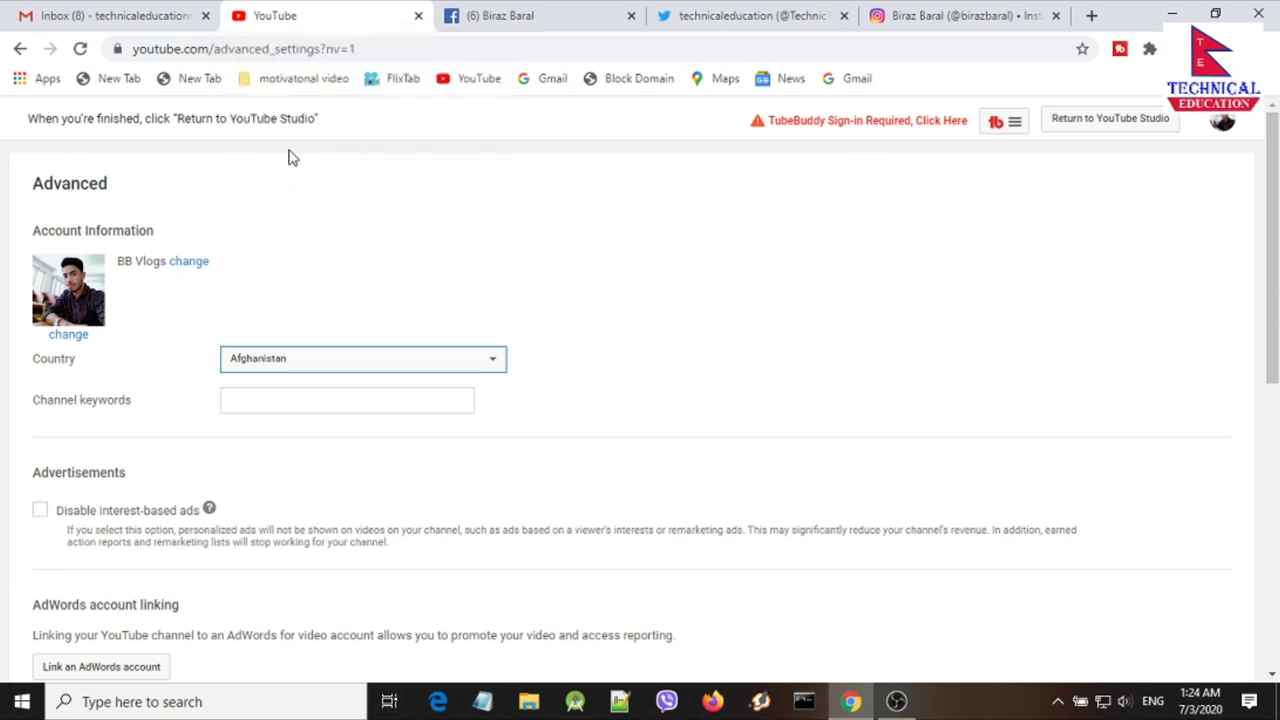
# - Enter the channel keywords "bb vlogs" and the channel owner's full name, separated by a comma
pyautogui.click(271, 399)
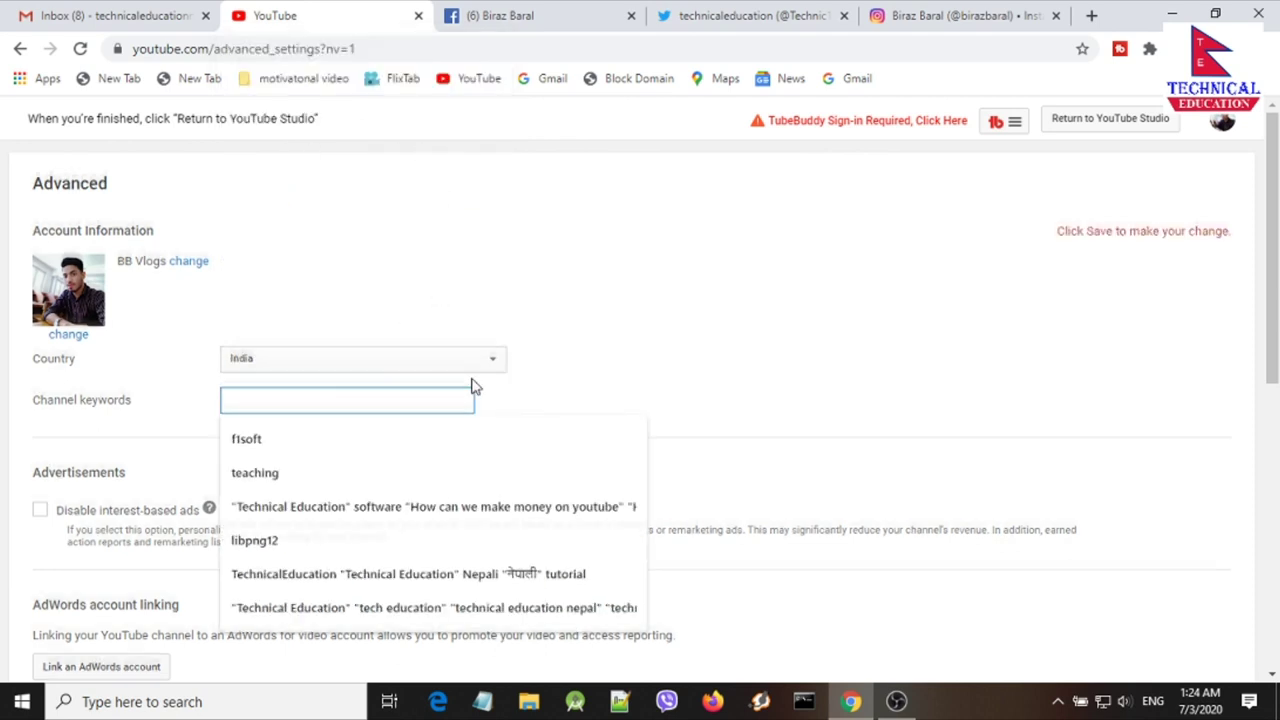
pyautogui.scroll(-1, 335, 342)
pyautogui.click(320, 311)
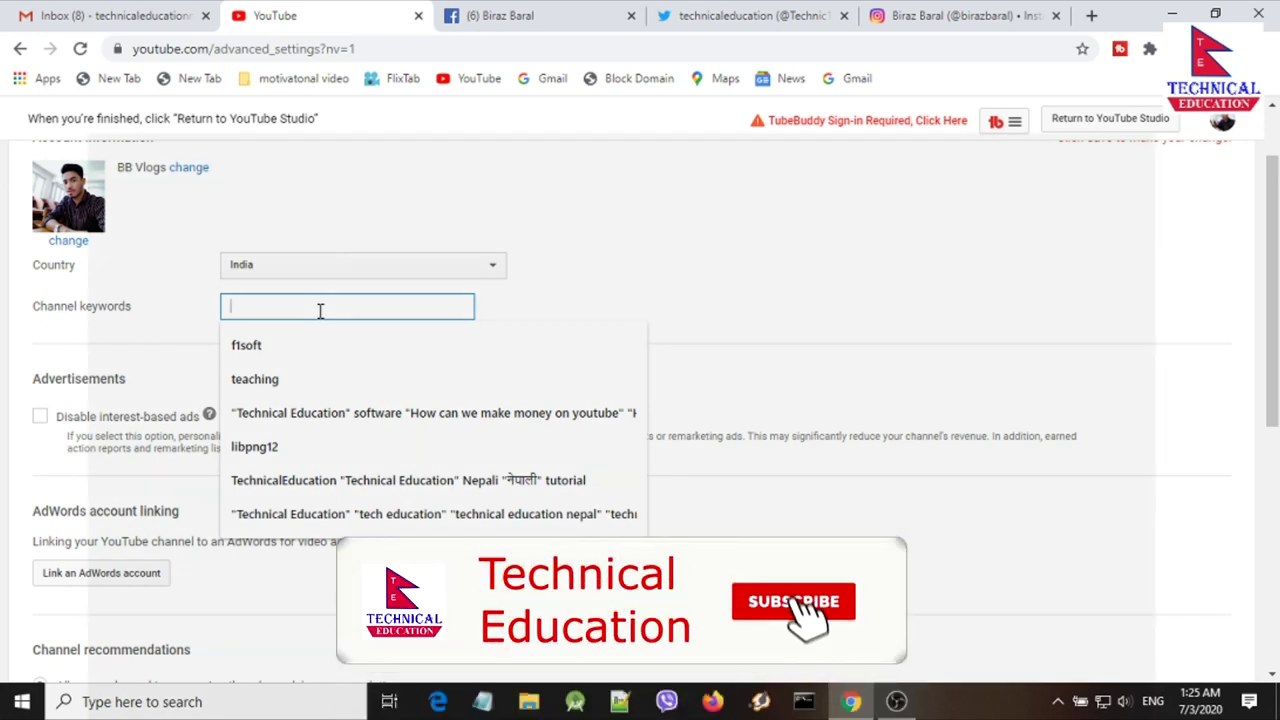
pyautogui.write('bb b')
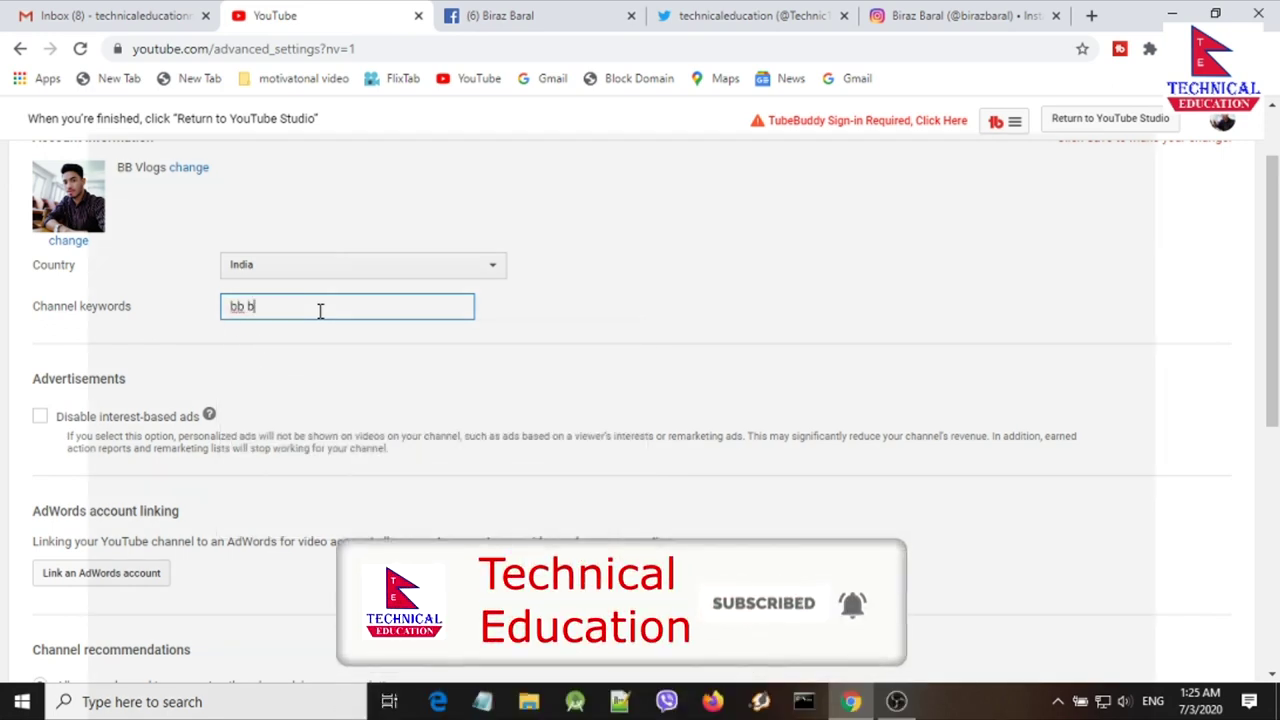
pyautogui.press('BackSpace')
pyautogui.write('vlogs, bom bahadr')
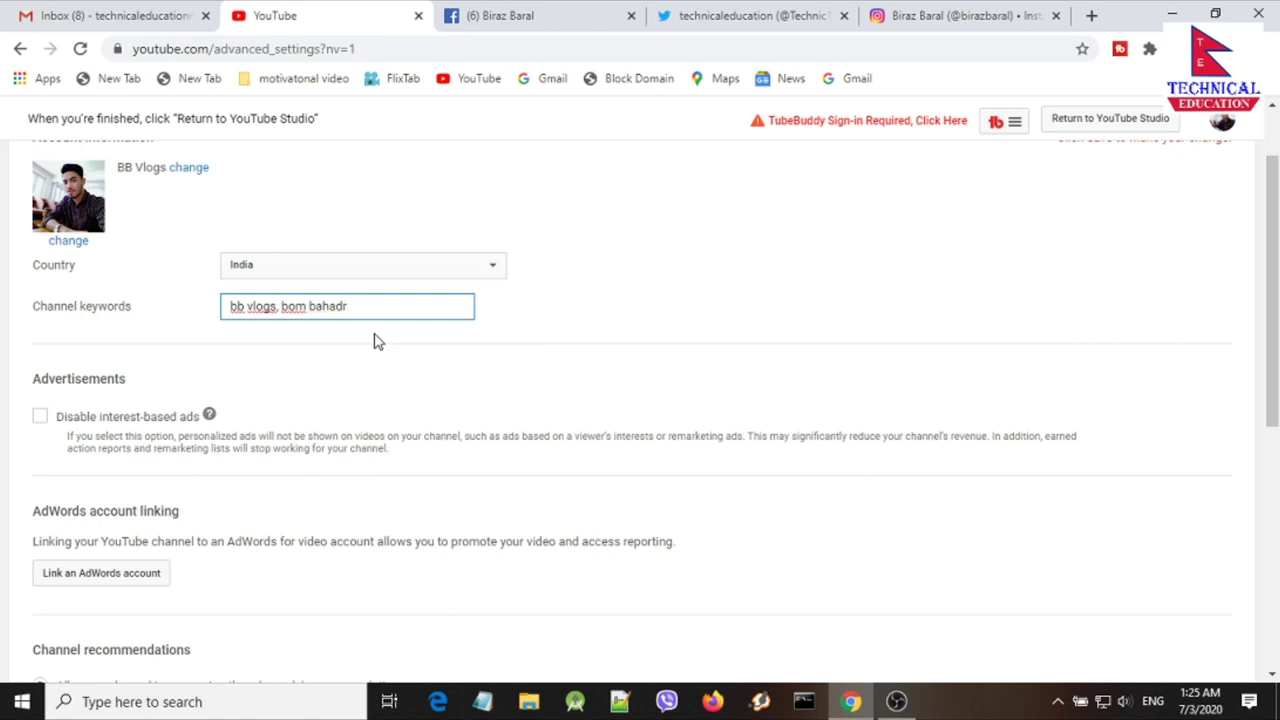
pyautogui.write('bk')
pyautogui.scroll(-2, 180, 340)
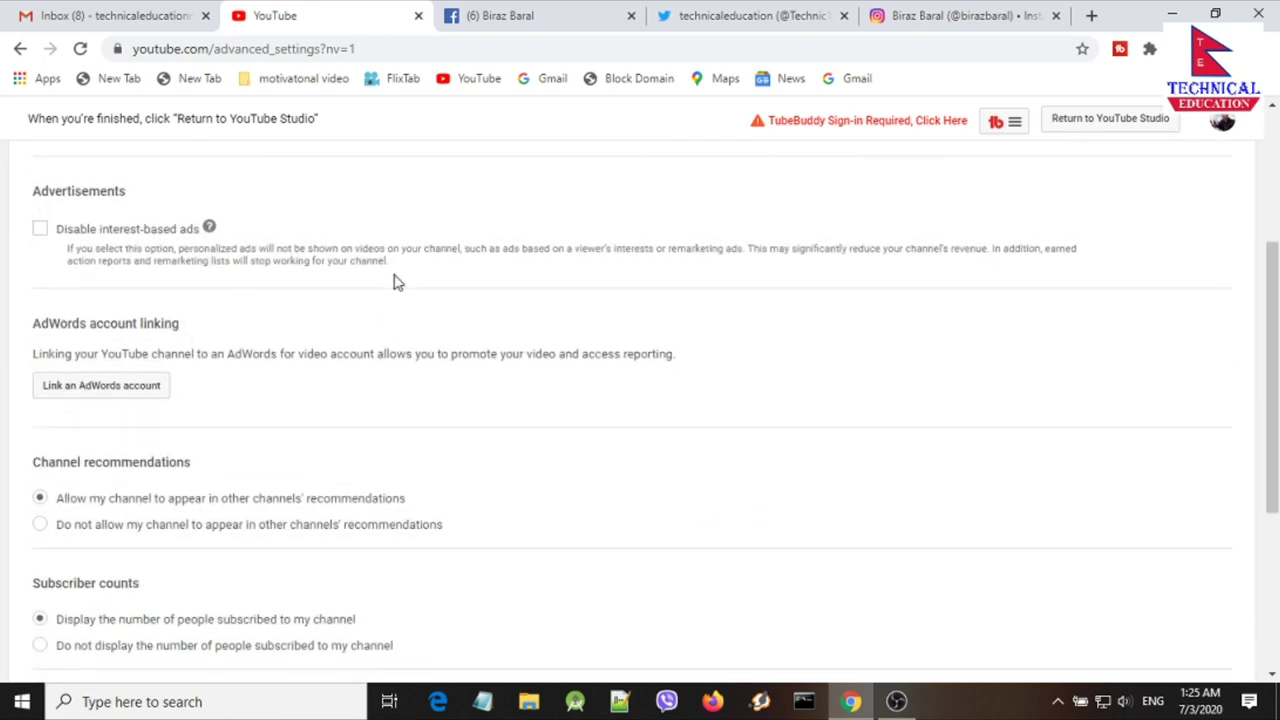
# - Review the remaining advanced channel settings and save the country and keyword changes
pyautogui.scroll(3, 394, 280)
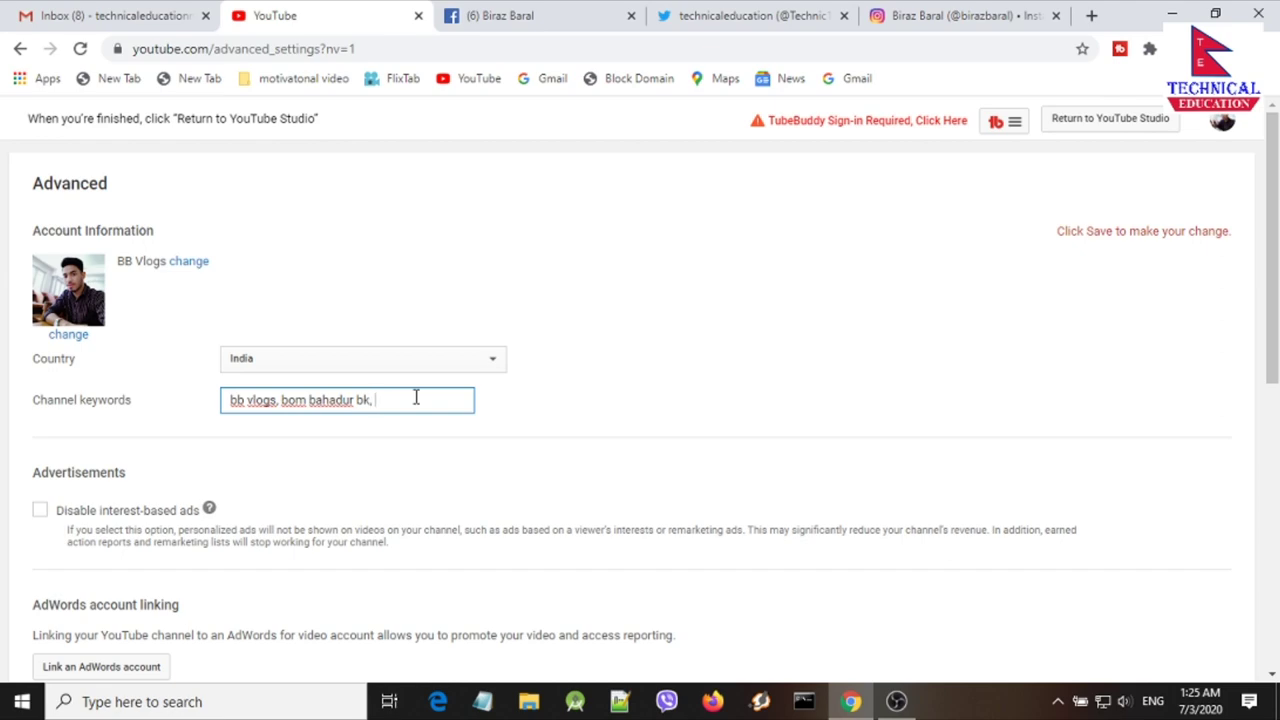
pyautogui.scroll(-2, 416, 398)
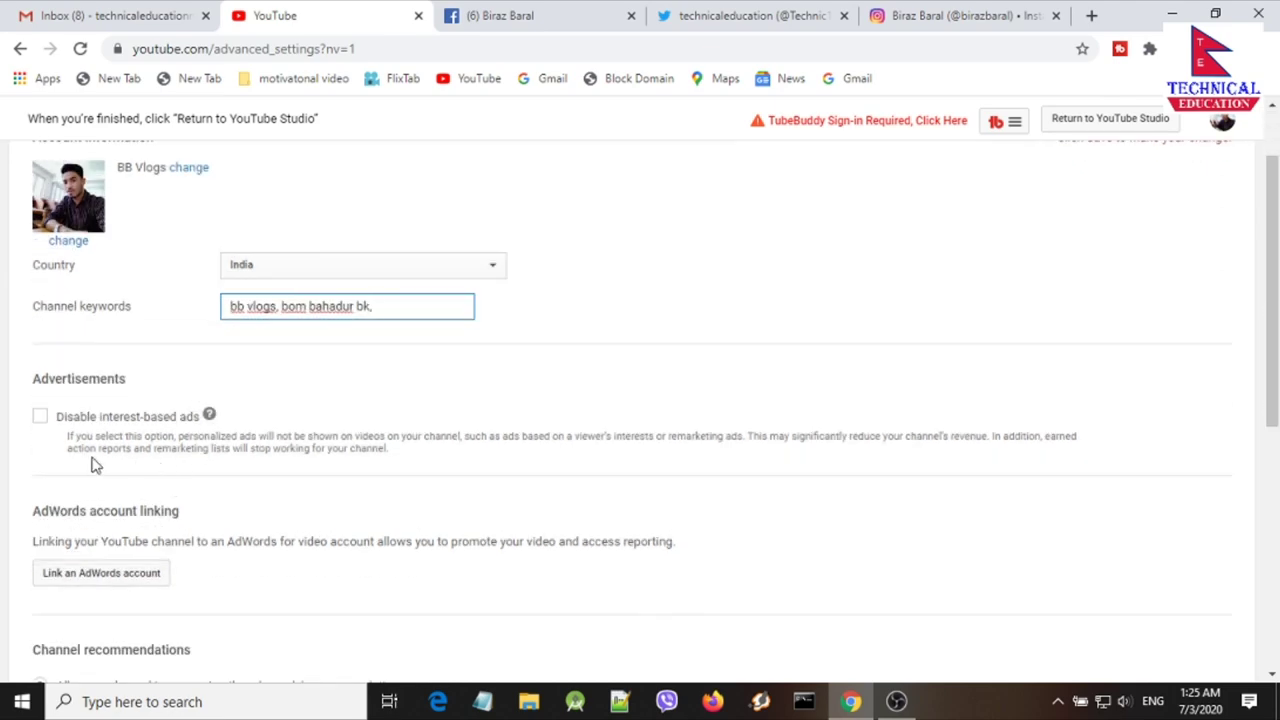
pyautogui.scroll(-1, 126, 409)
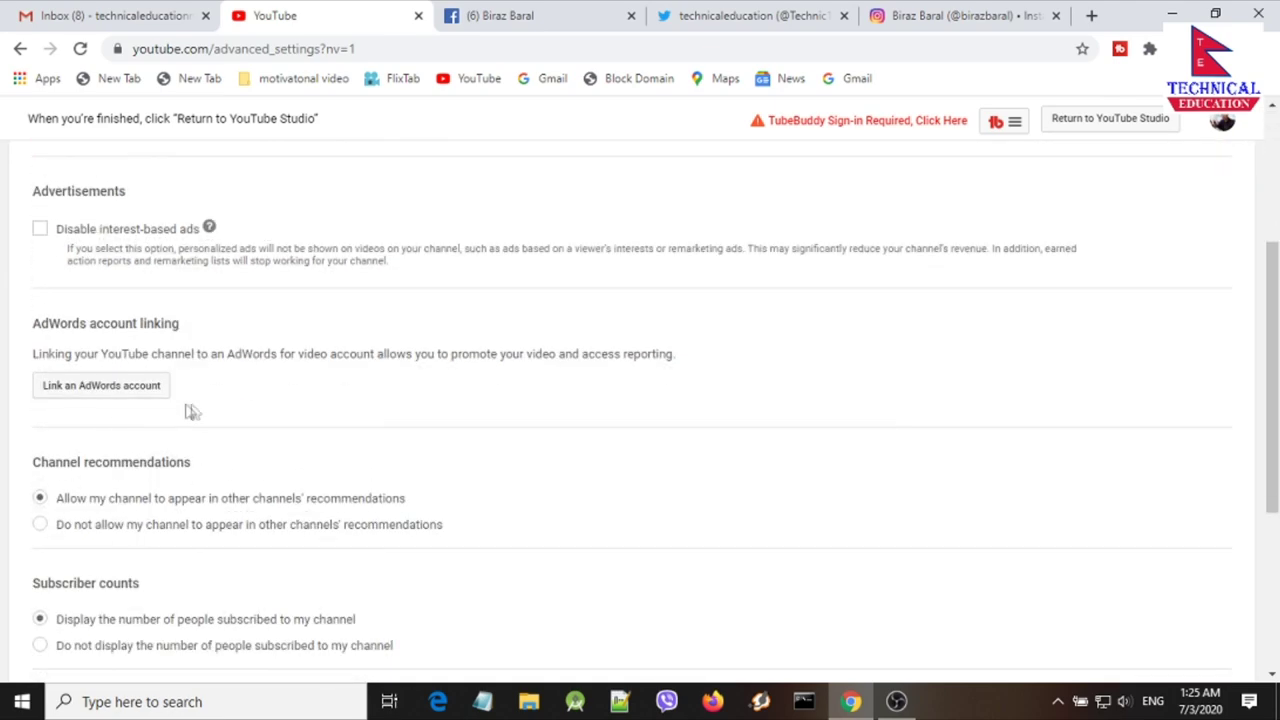
pyautogui.scroll(-3, 197, 418)
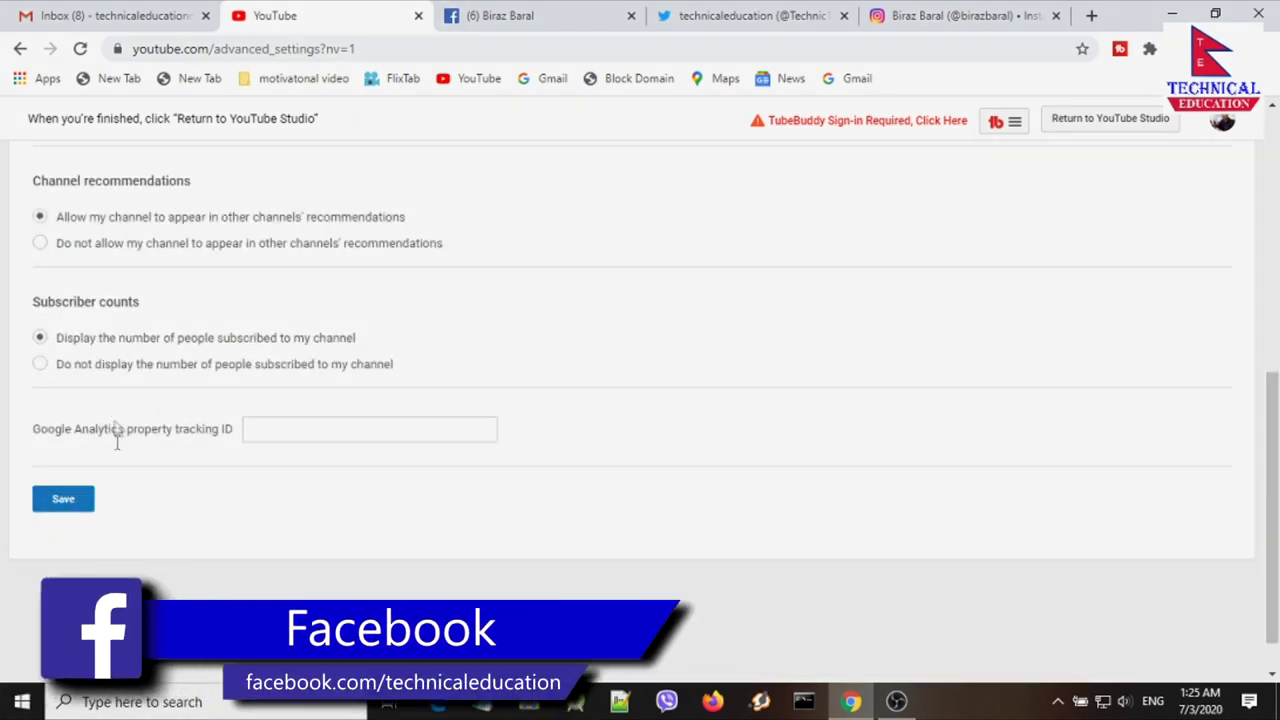
pyautogui.click(70, 490)
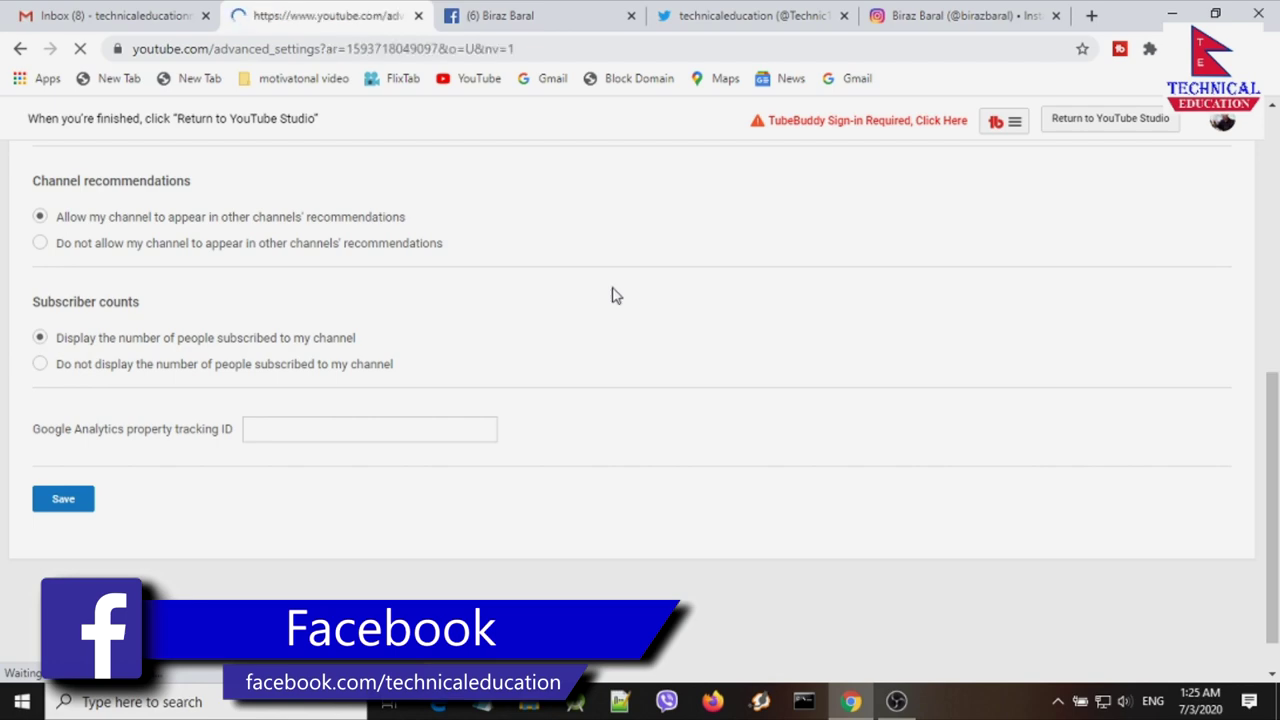
pyautogui.scroll(-3, 471, 420)
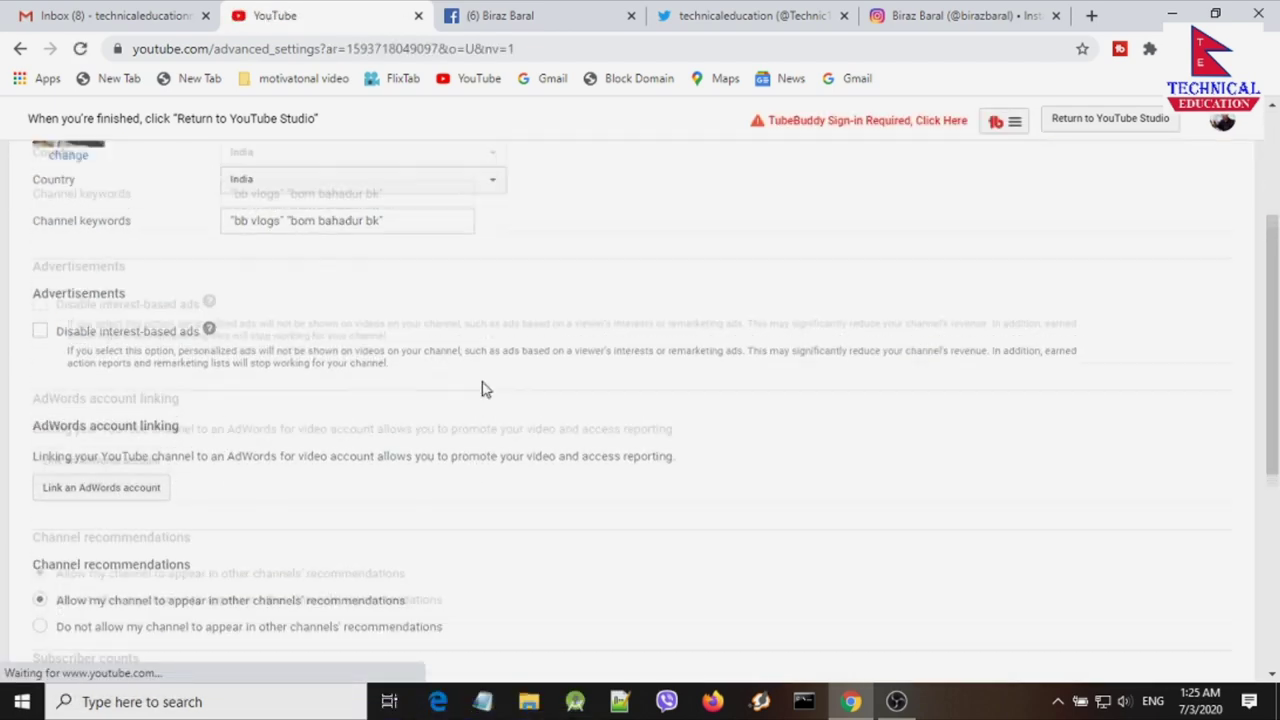
pyautogui.scroll(-5, 528, 374)
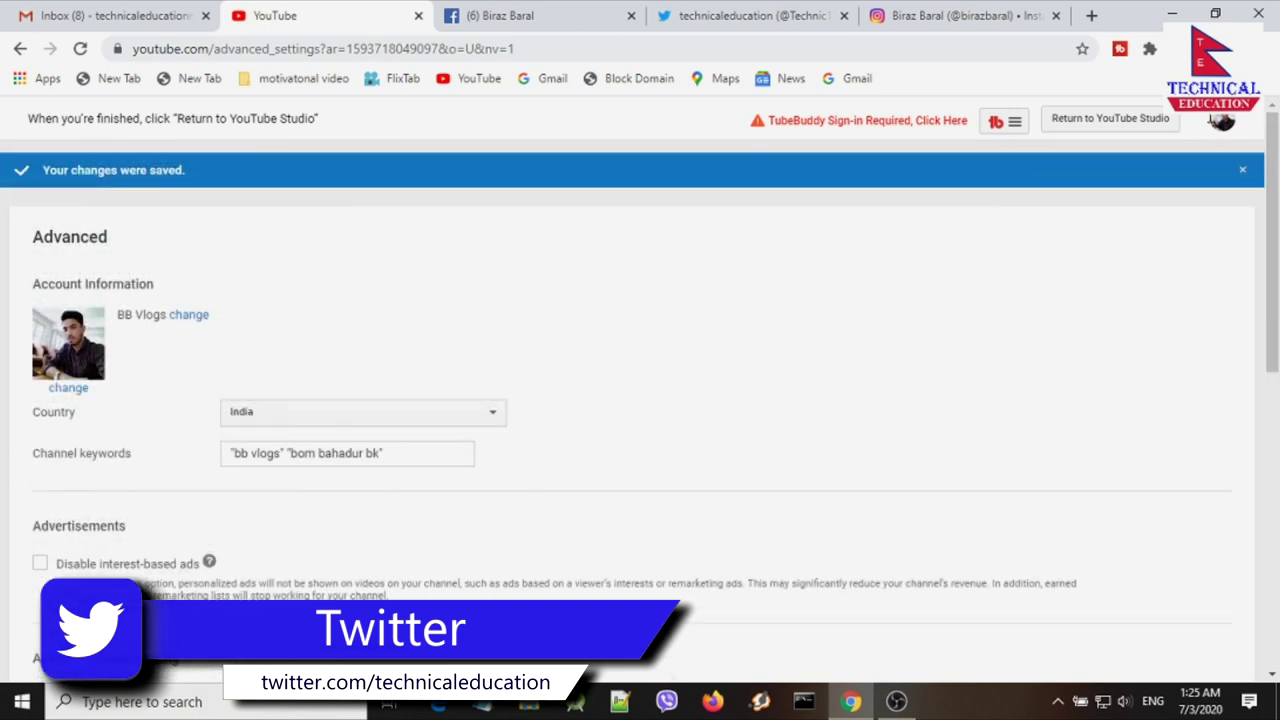
# - Return to YouTube Studio and open the channel's monetization page
pyautogui.click(1112, 123)
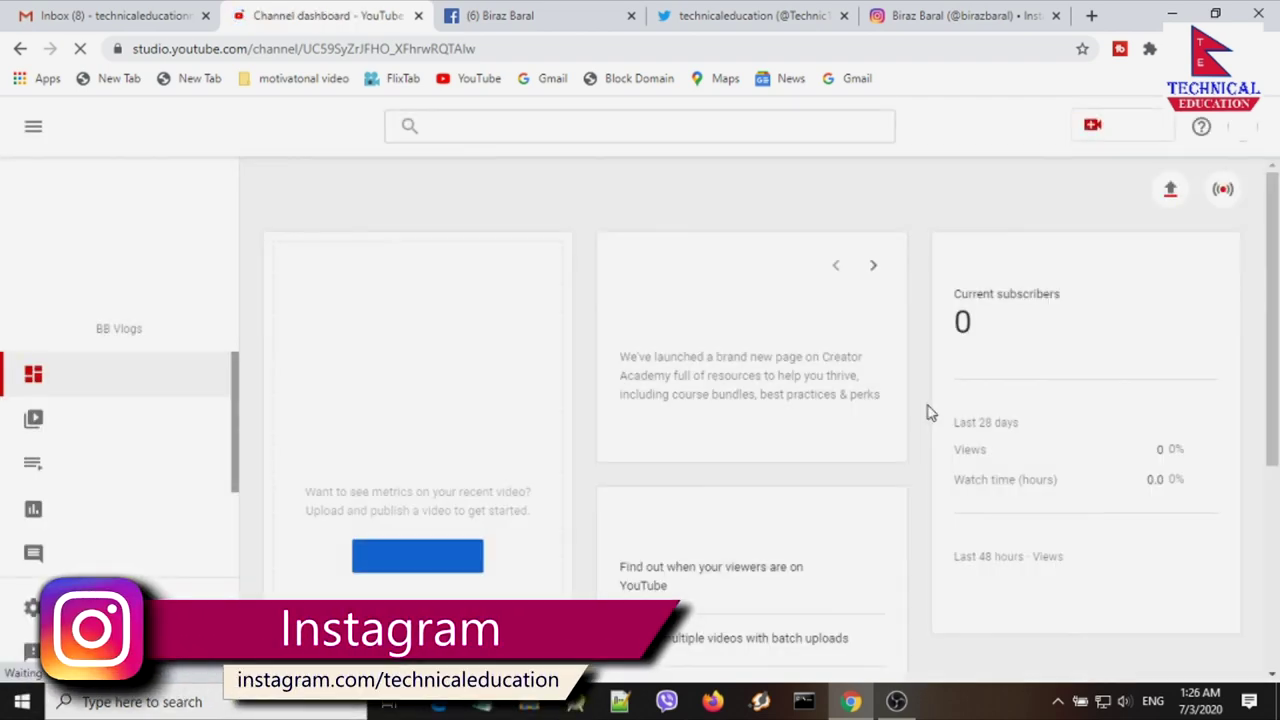
pyautogui.scroll(-3, 126, 489)
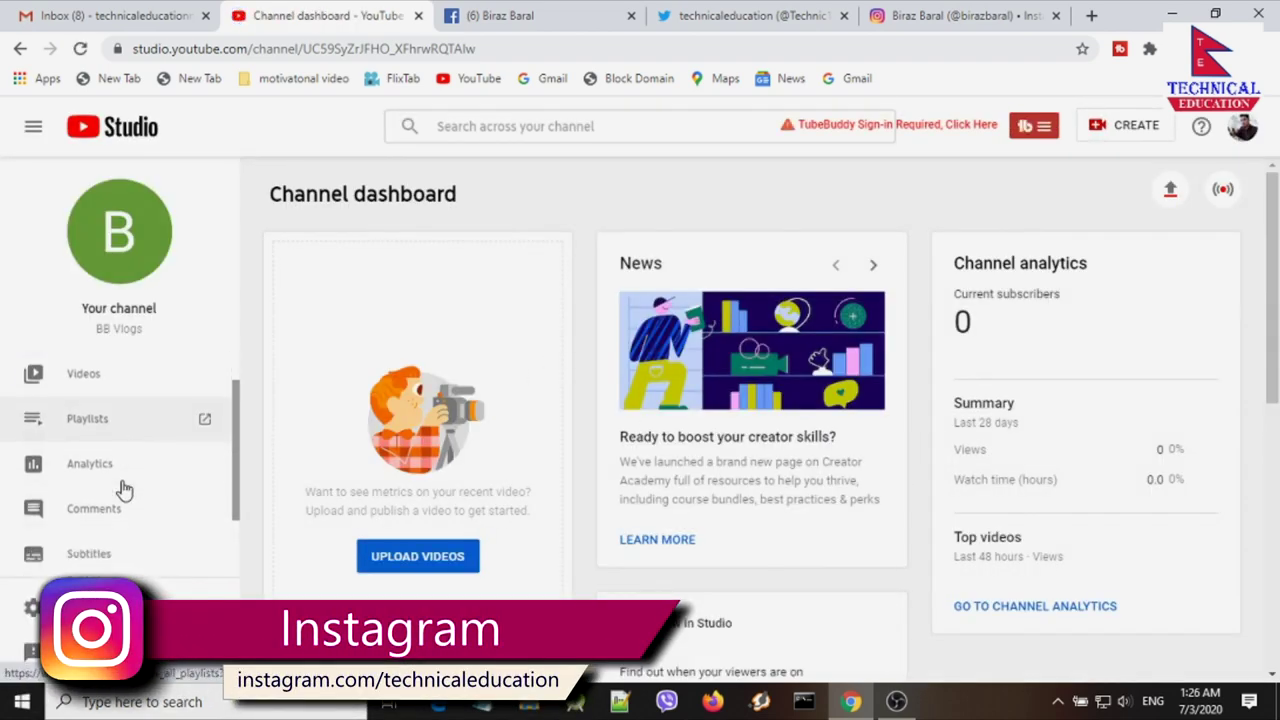
pyautogui.click(138, 511)
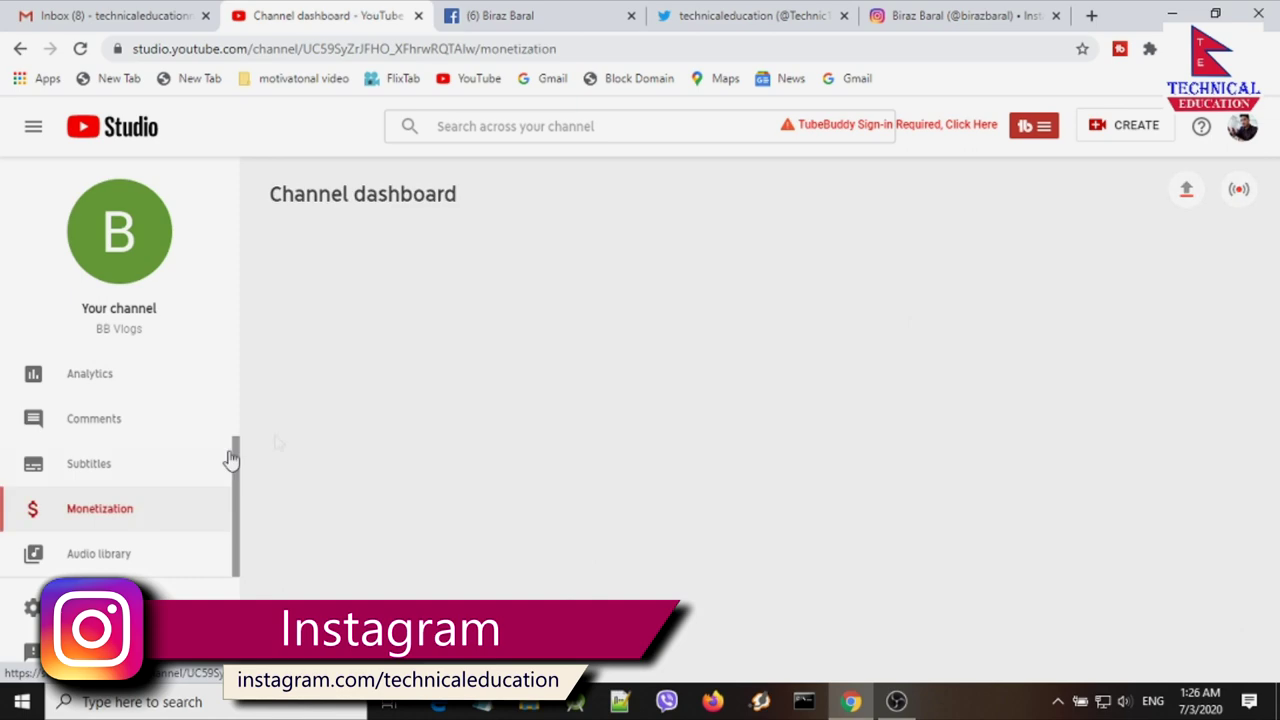
pyautogui.scroll(-2, 571, 428)
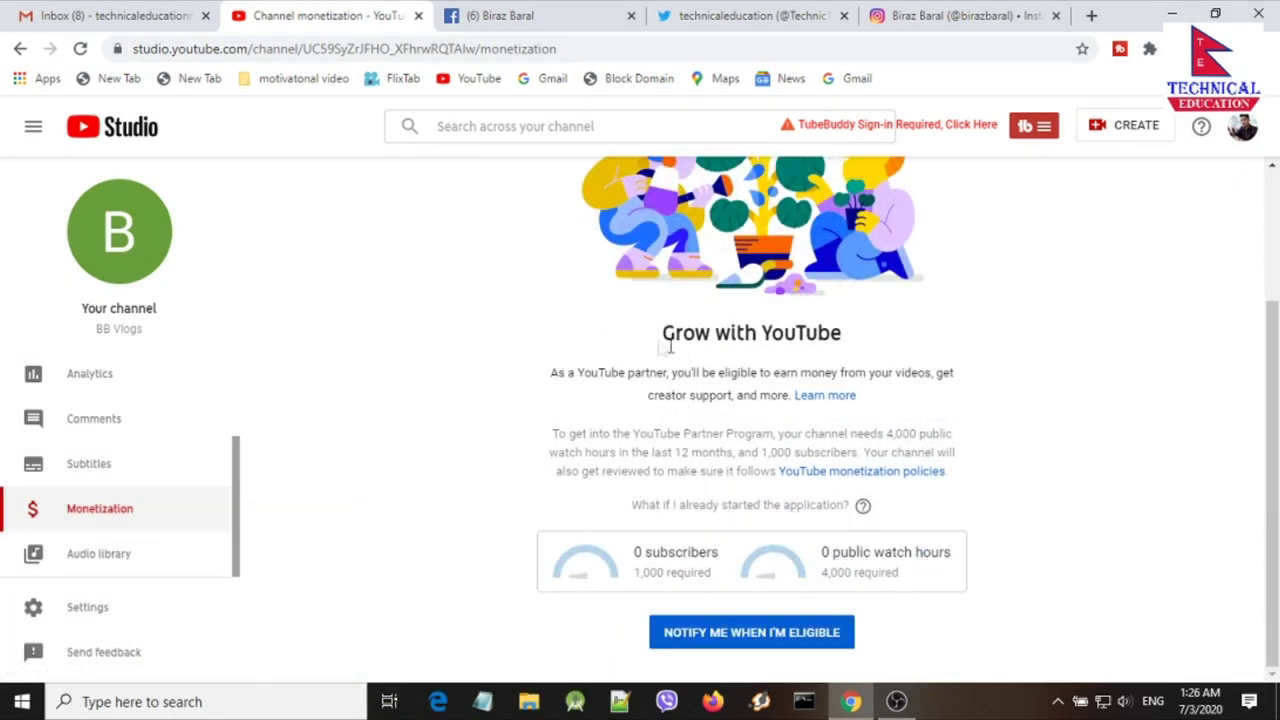
# - Examine the subscriber and public watch hour requirements for joining the YouTube Partner Program
pyautogui.moveTo(646, 343); pyautogui.dragTo(914, 351)
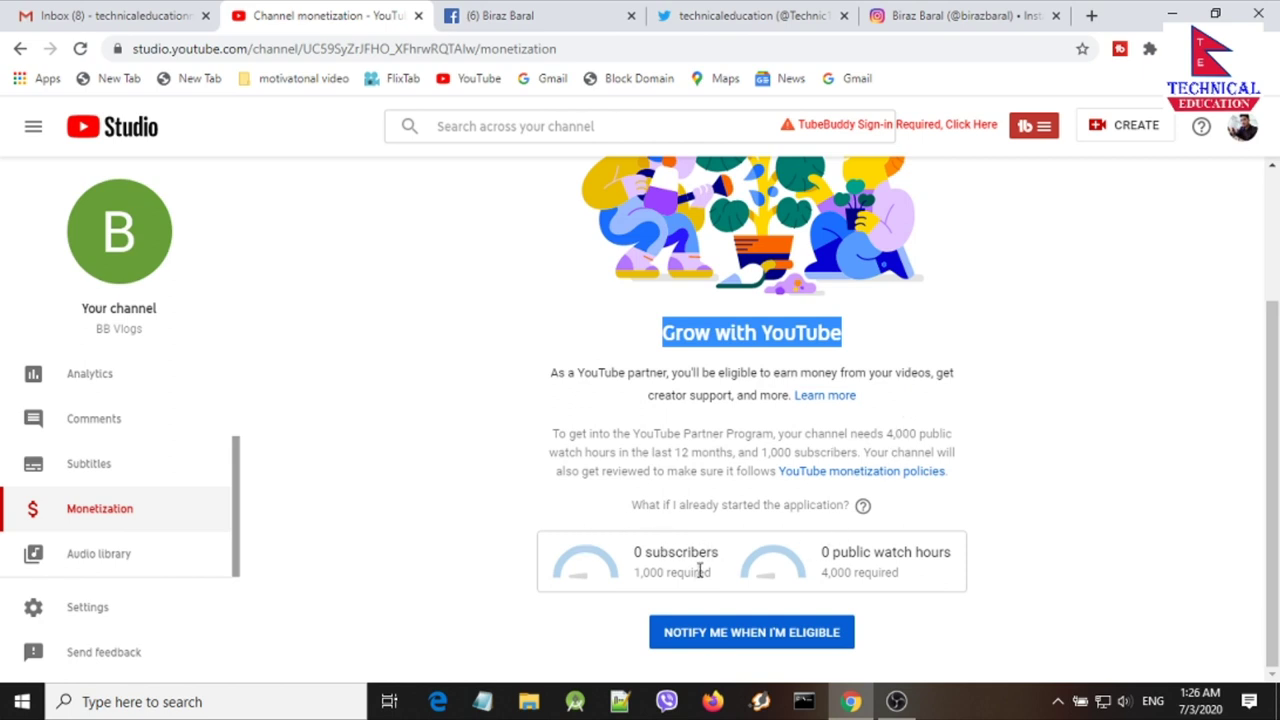
pyautogui.moveTo(638, 576); pyautogui.dragTo(694, 571)
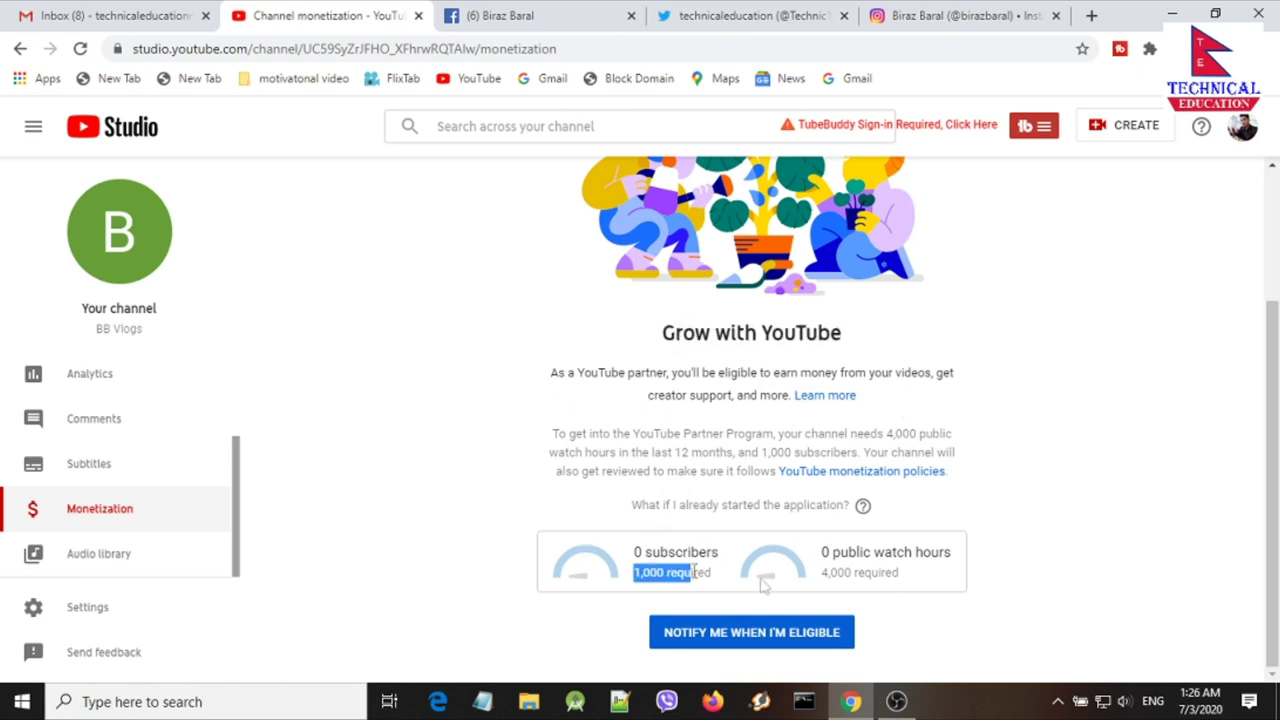
pyautogui.moveTo(876, 572); pyautogui.dragTo(838, 573)
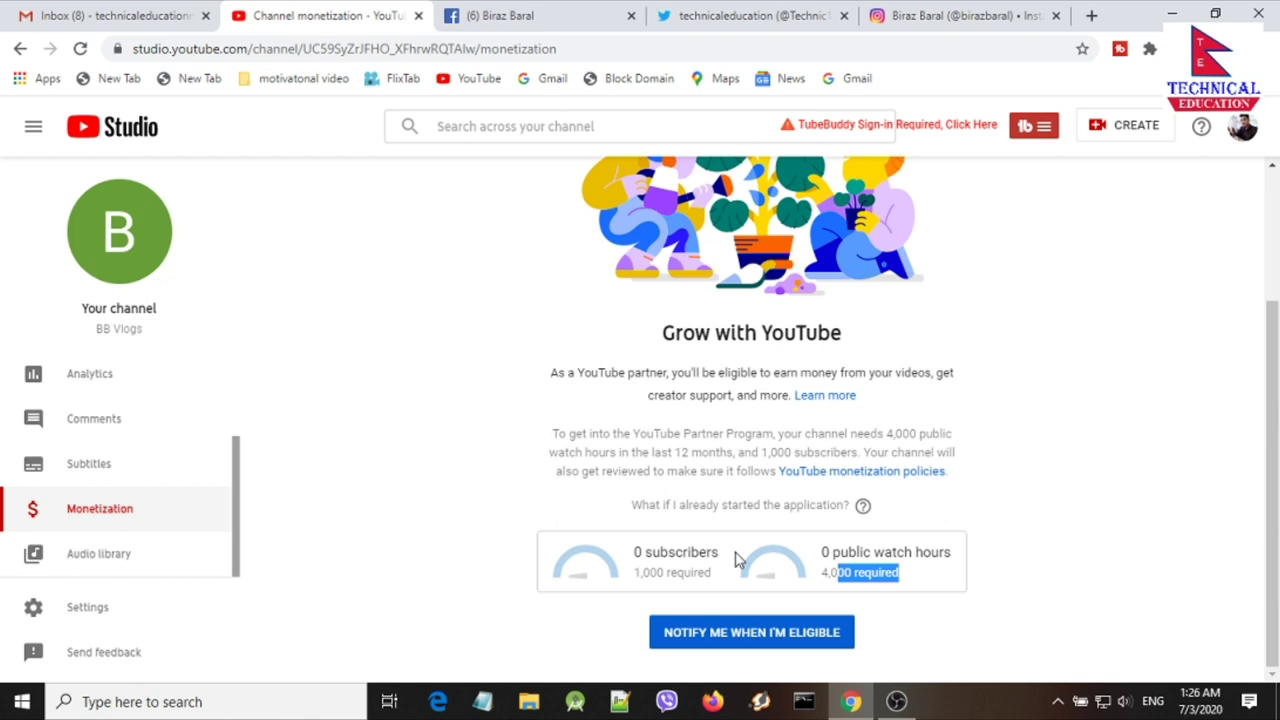
pyautogui.moveTo(634, 572); pyautogui.dragTo(693, 573)
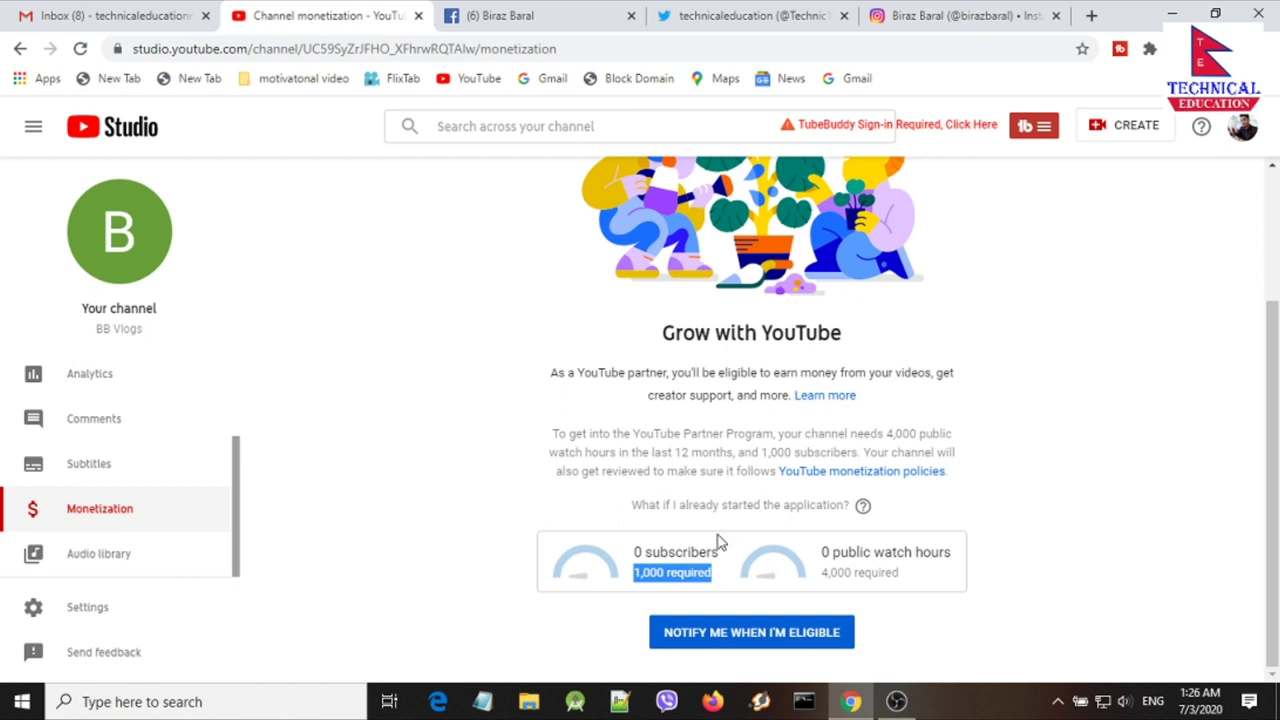
pyautogui.doubleClick(690, 568)
pyautogui.moveTo(641, 577); pyautogui.dragTo(714, 575)
pyautogui.click(664, 577)
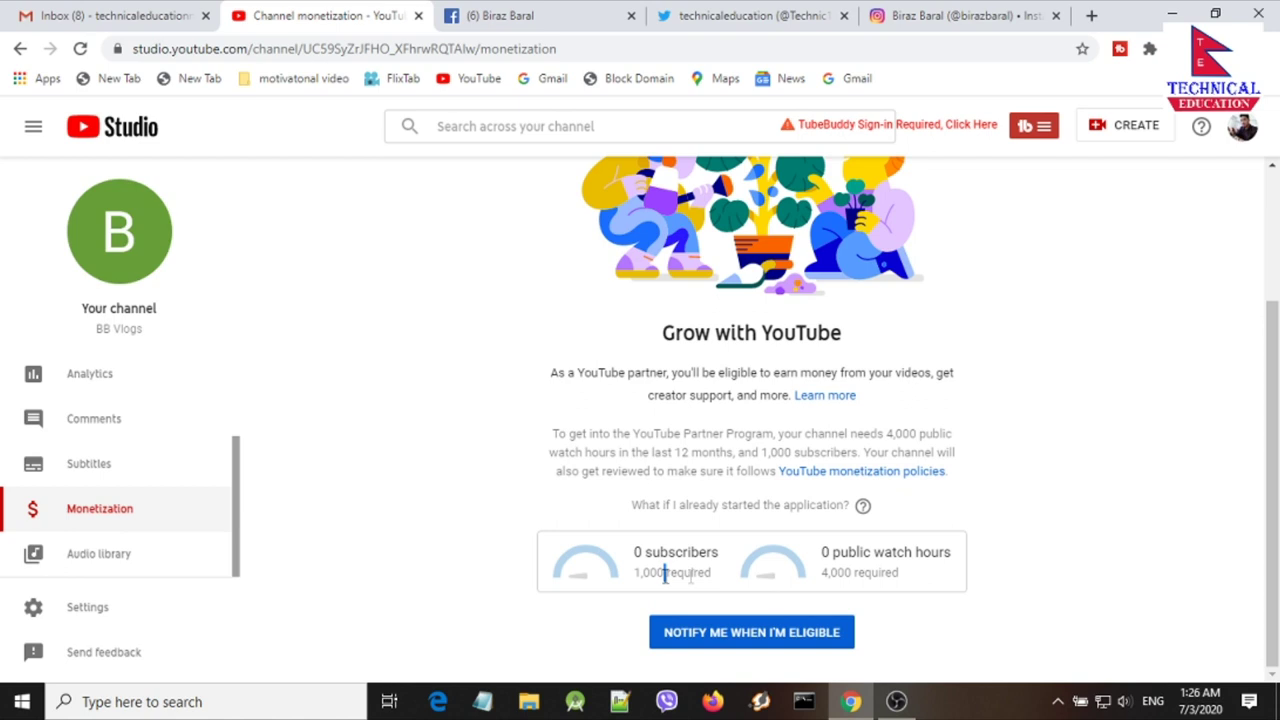
pyautogui.tripleClick(845, 578)
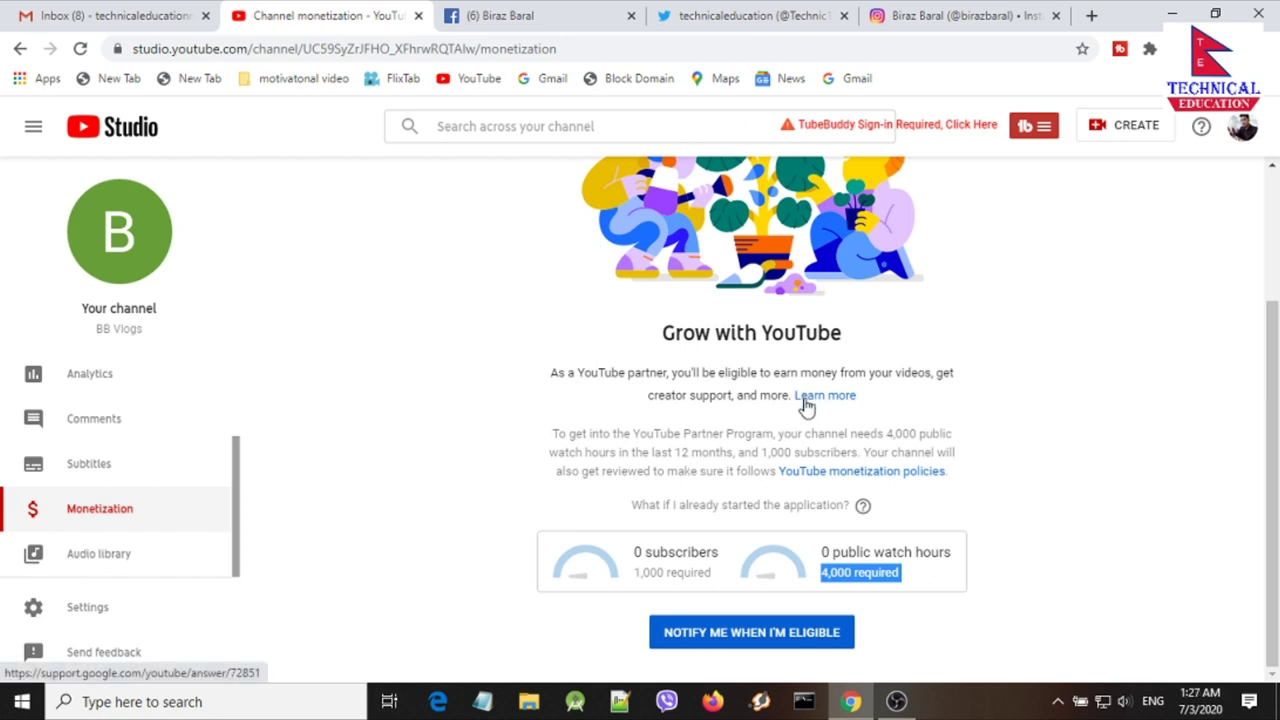
pyautogui.click(850, 577)
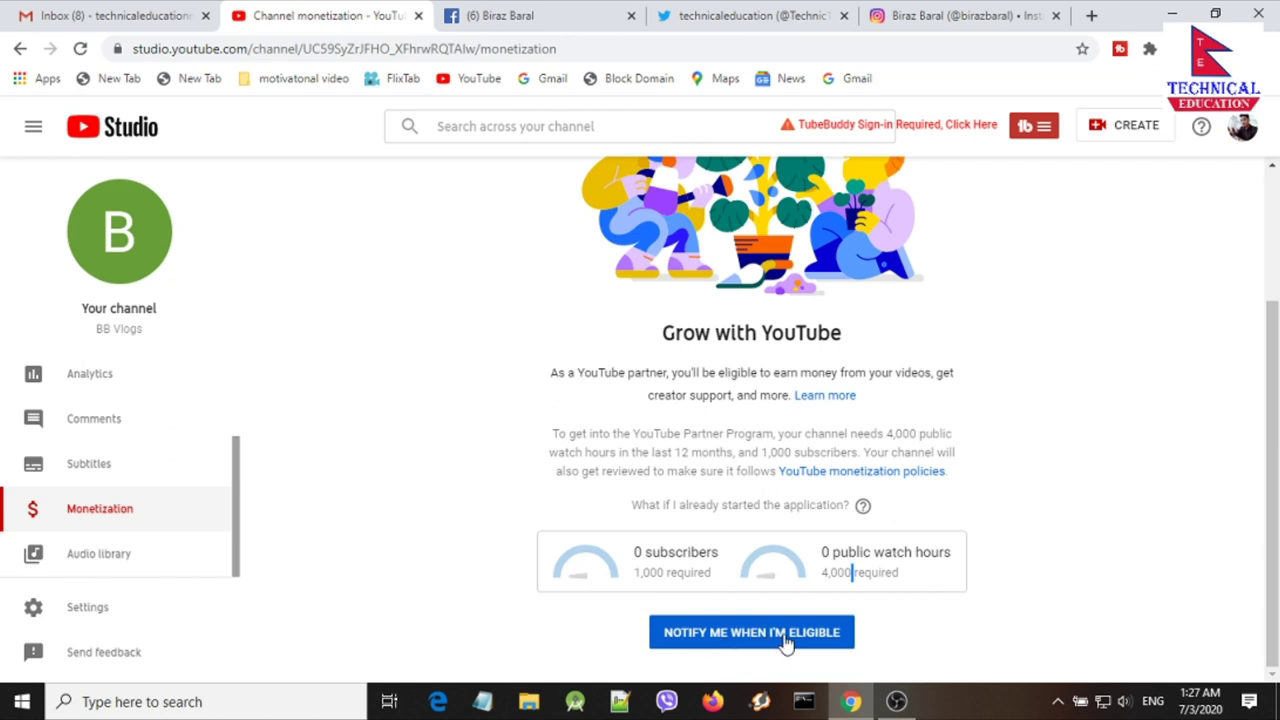
# - Request an email notification for when the channel becomes eligible for monetization
pyautogui.click(750, 636)
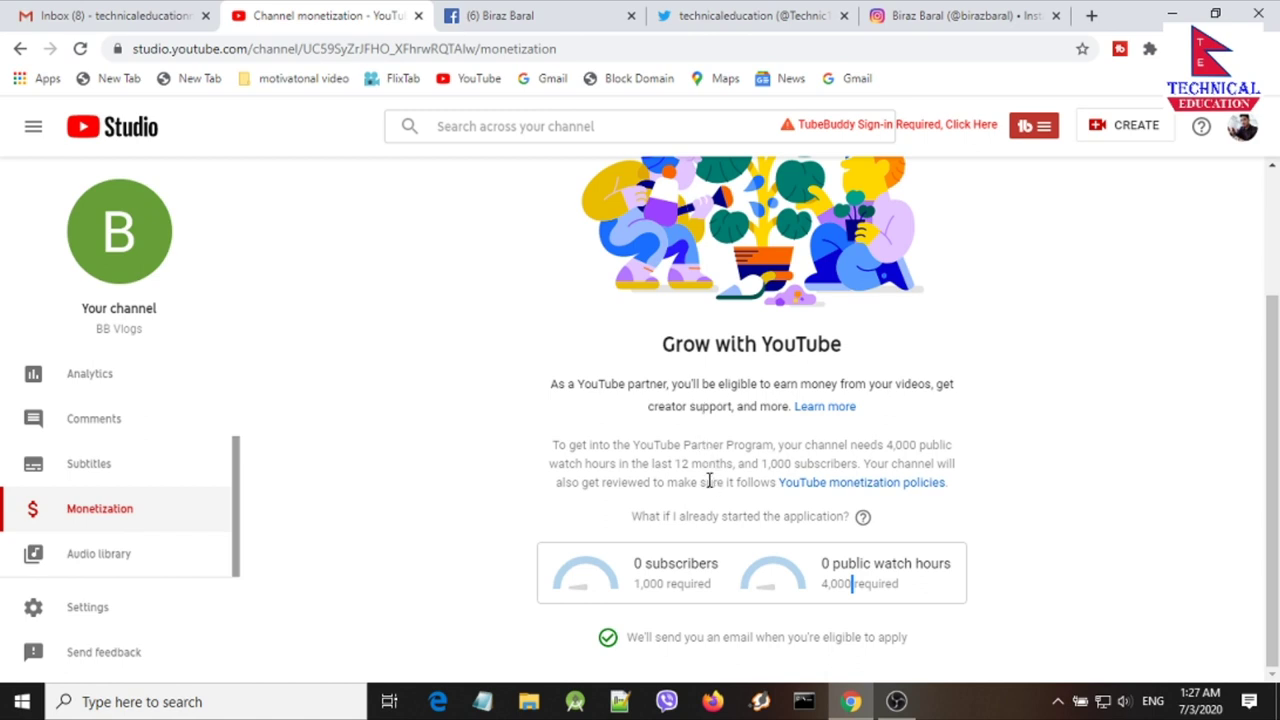
pyautogui.doubleClick(650, 563)
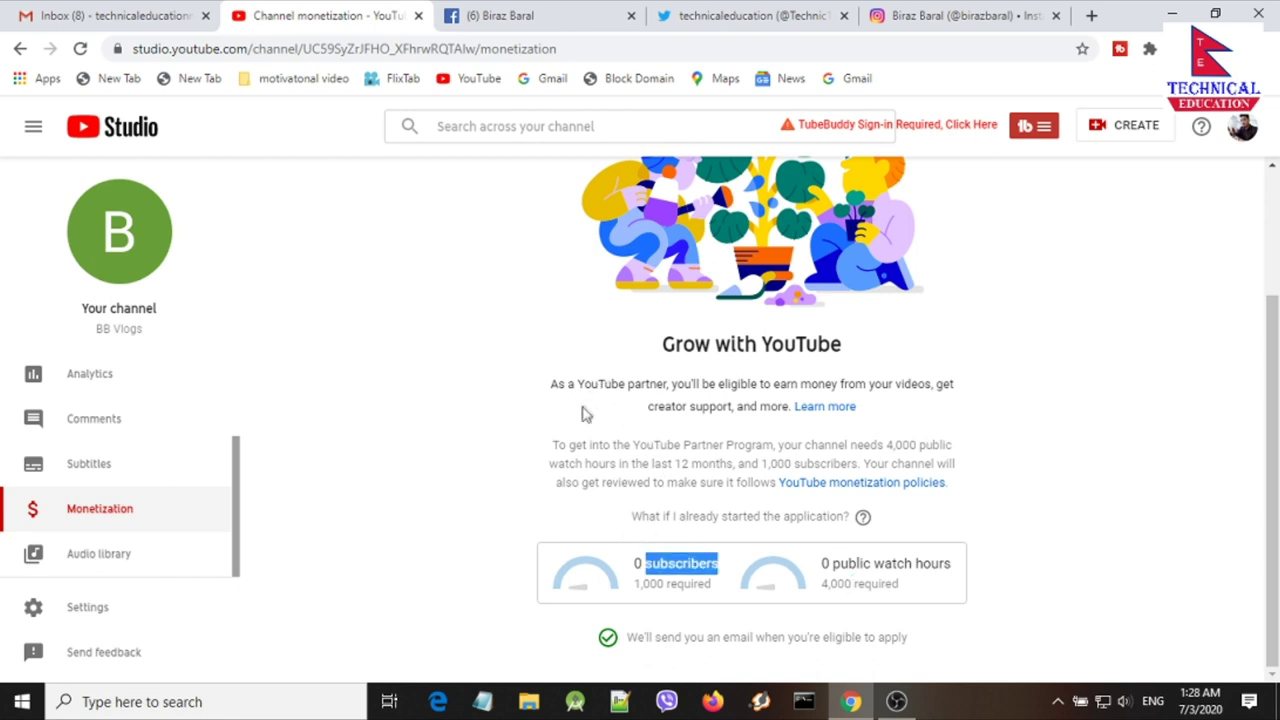
pyautogui.scroll(2, 205, 345)
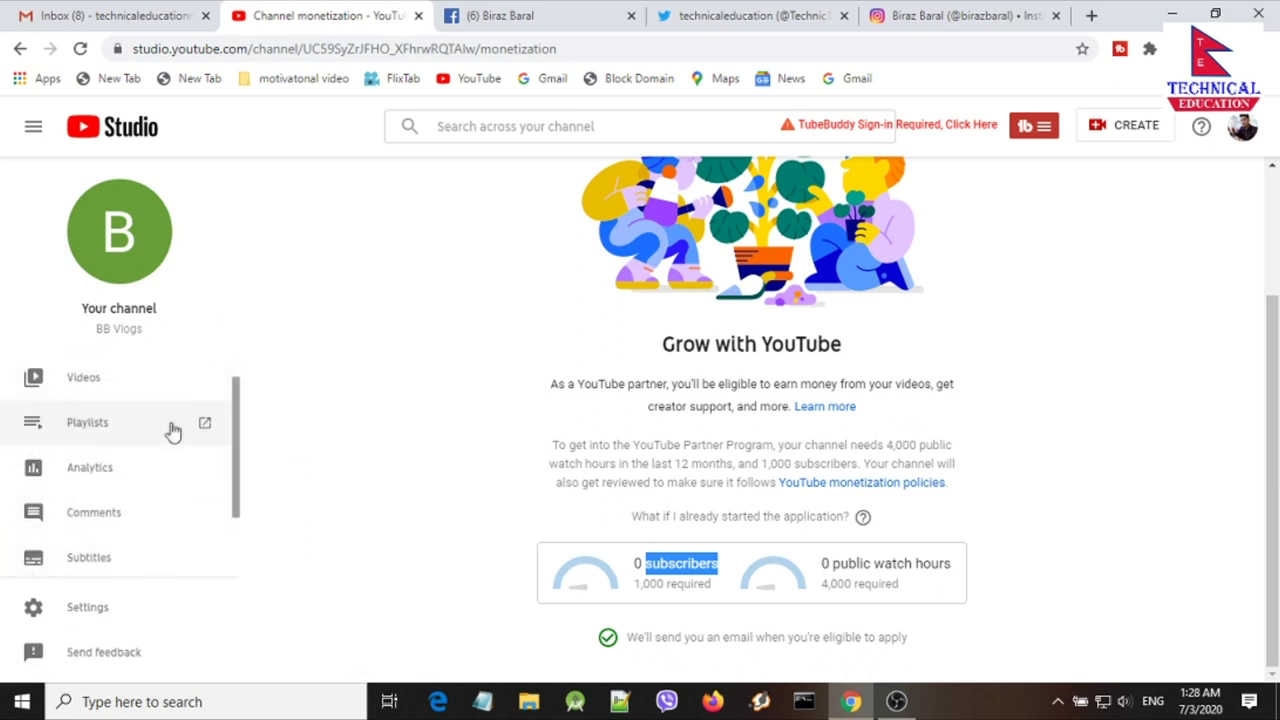
pyautogui.scroll(-2, 170, 460)
pyautogui.scroll(1, 263, 491)
pyautogui.scroll(2, 80, 612)
pyautogui.click(82, 609)
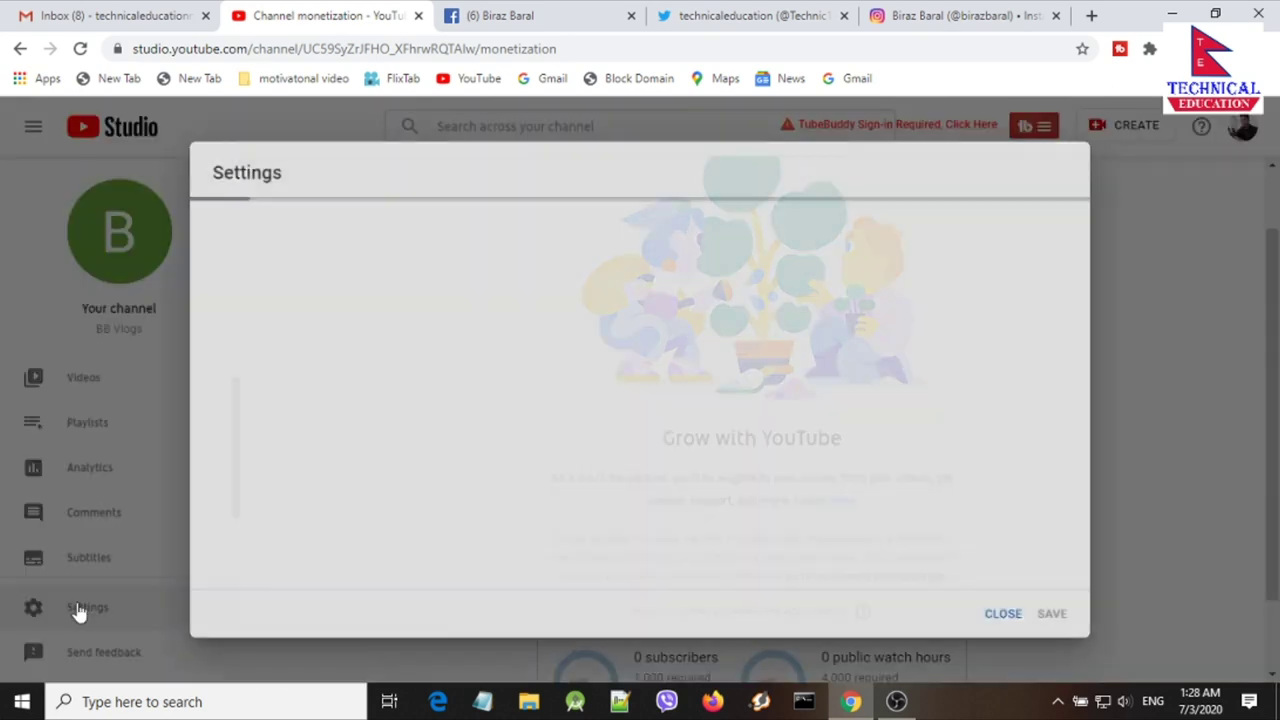
pyautogui.click(1002, 614)
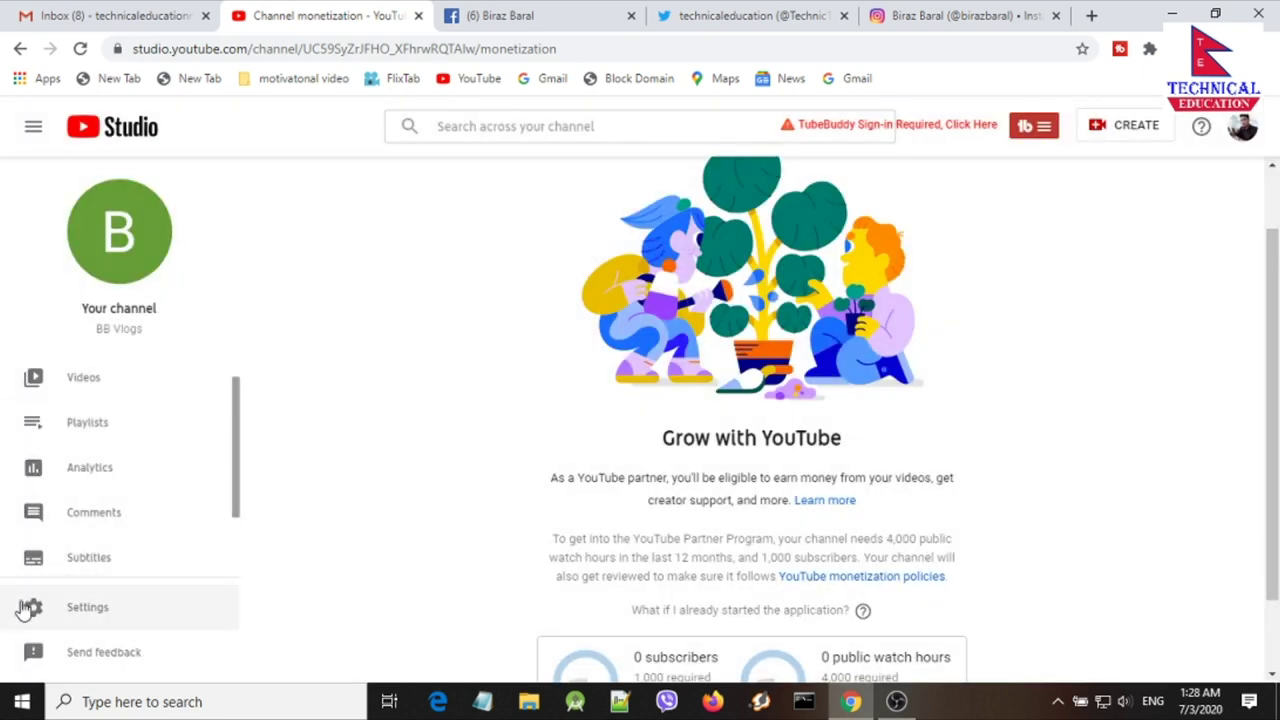
# - Open the Studio settings and review the channel's basic info and advanced settings
pyautogui.click(94, 612)
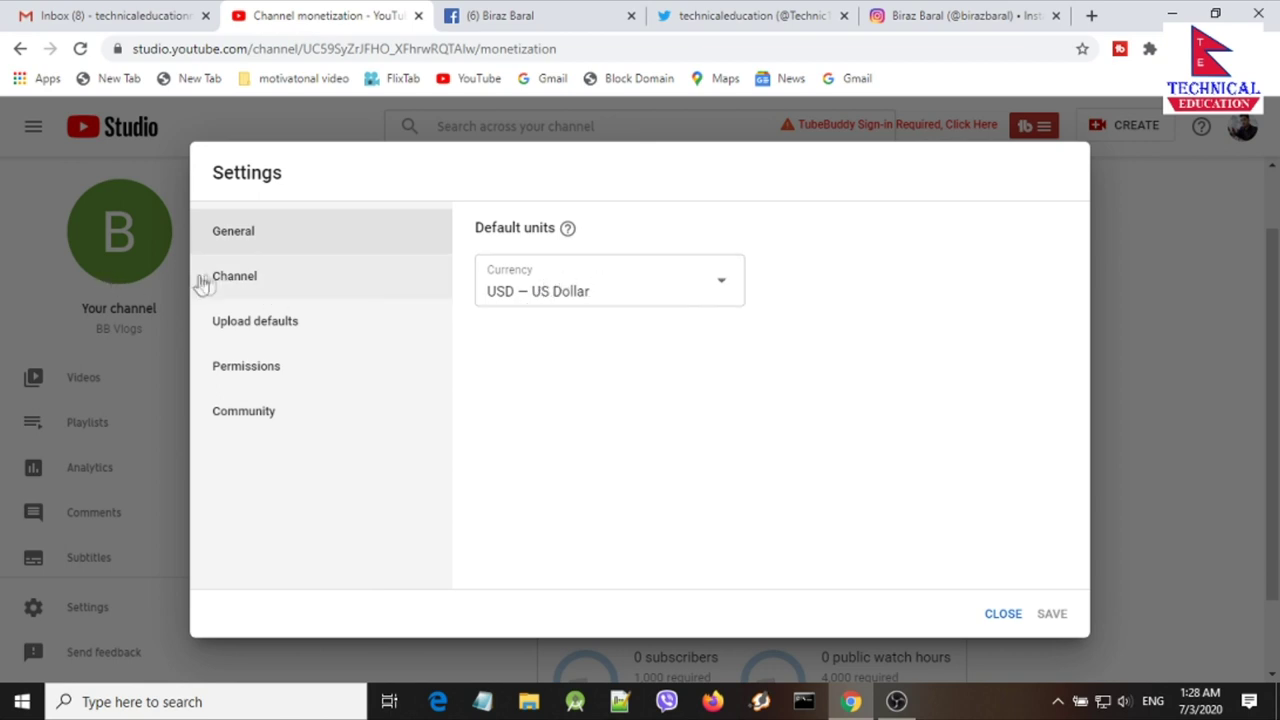
pyautogui.click(343, 282)
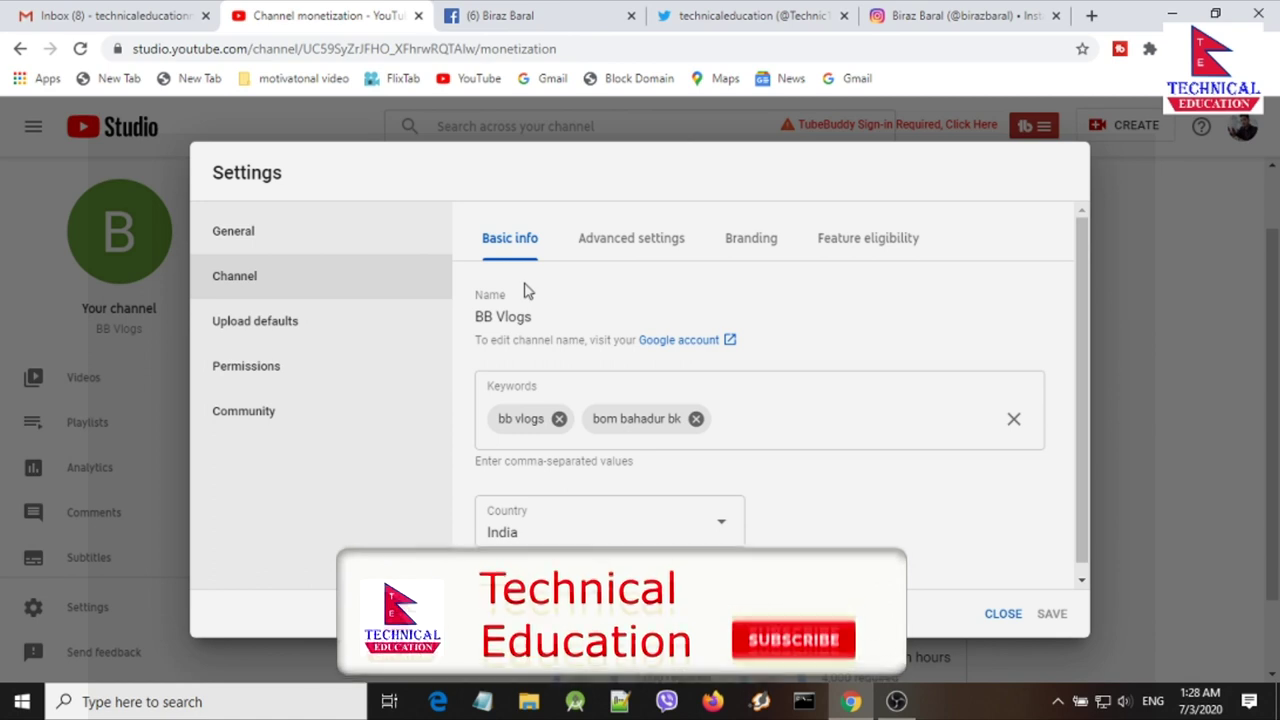
pyautogui.scroll(-1, 917, 451)
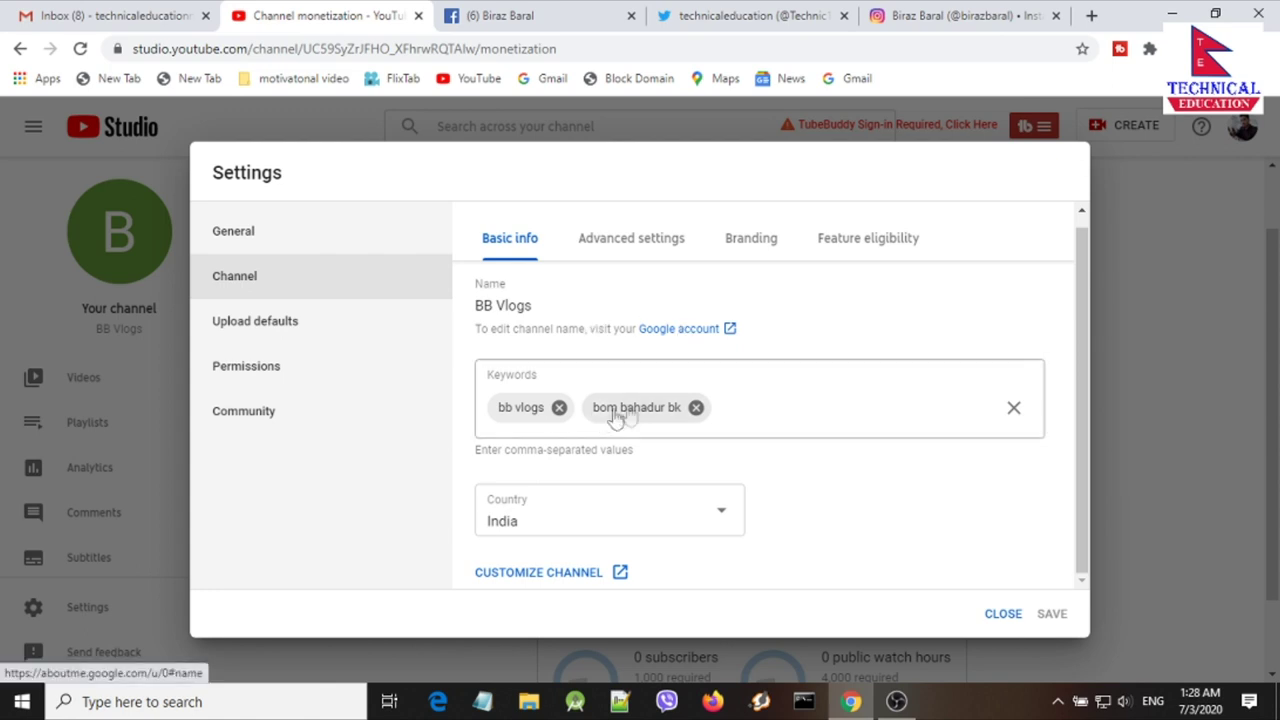
pyautogui.click(780, 413)
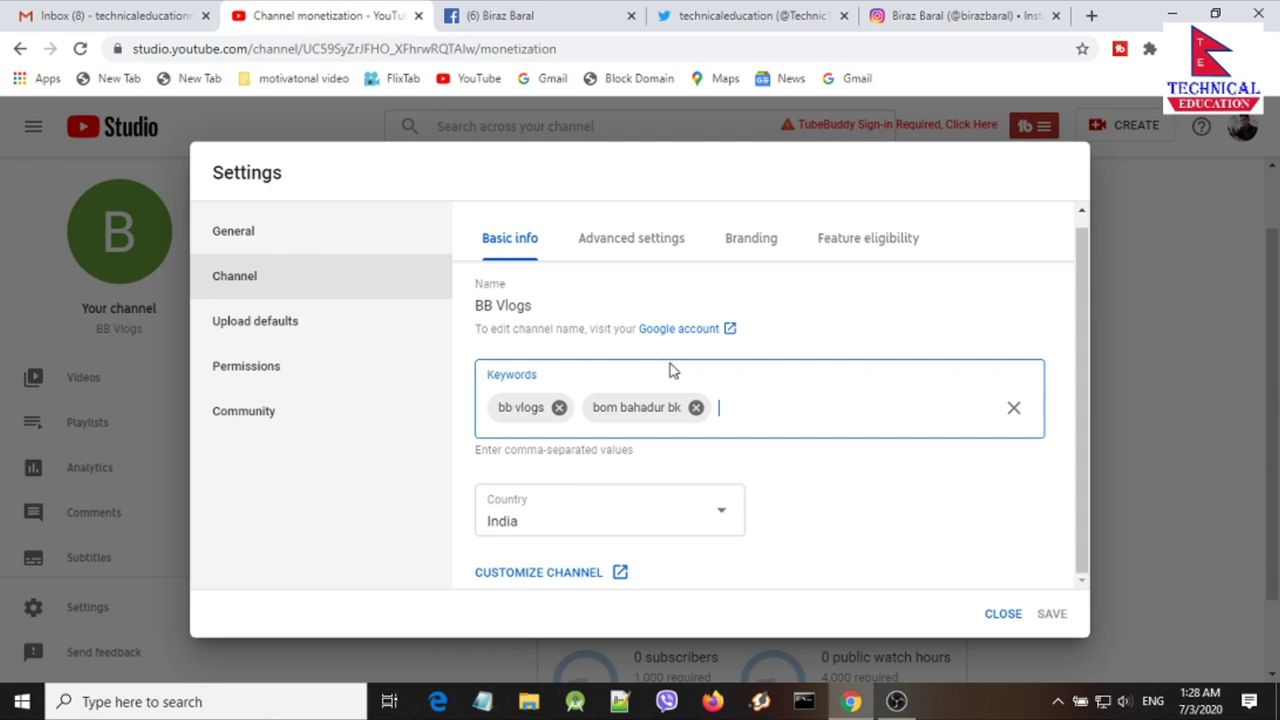
pyautogui.click(631, 243)
pyautogui.scroll(-10, 680, 377)
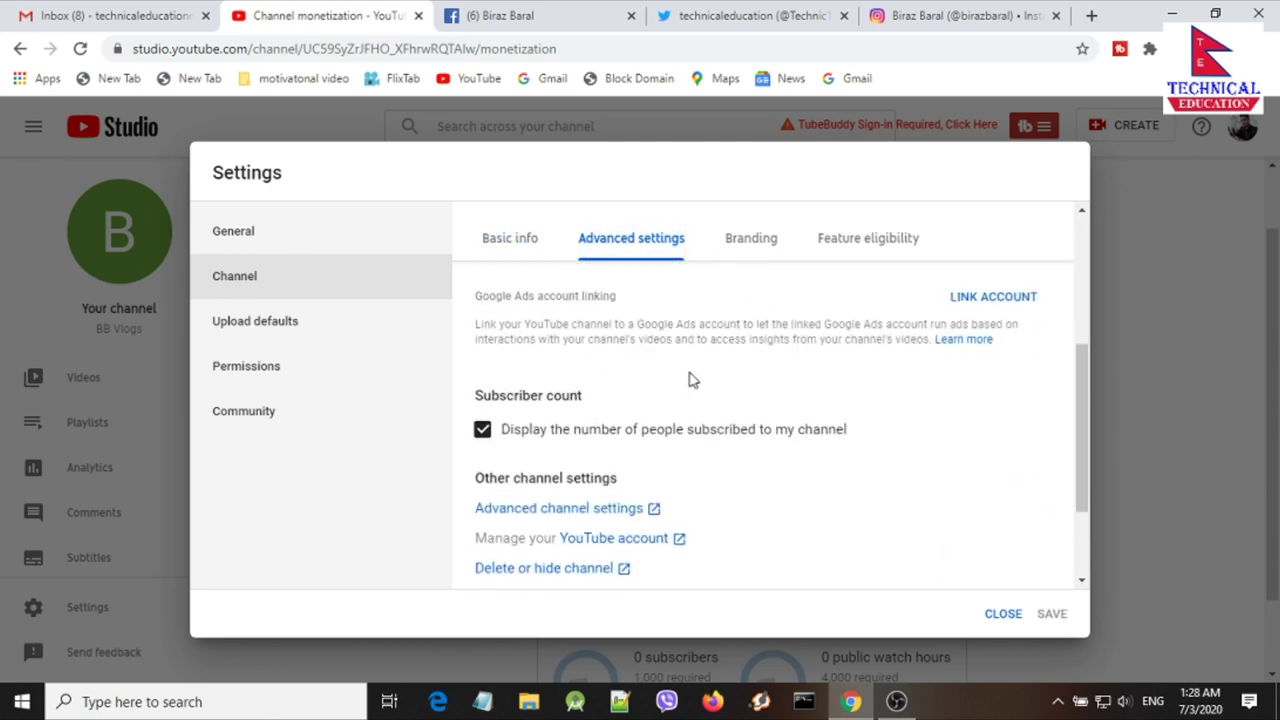
pyautogui.scroll(5, 743, 371)
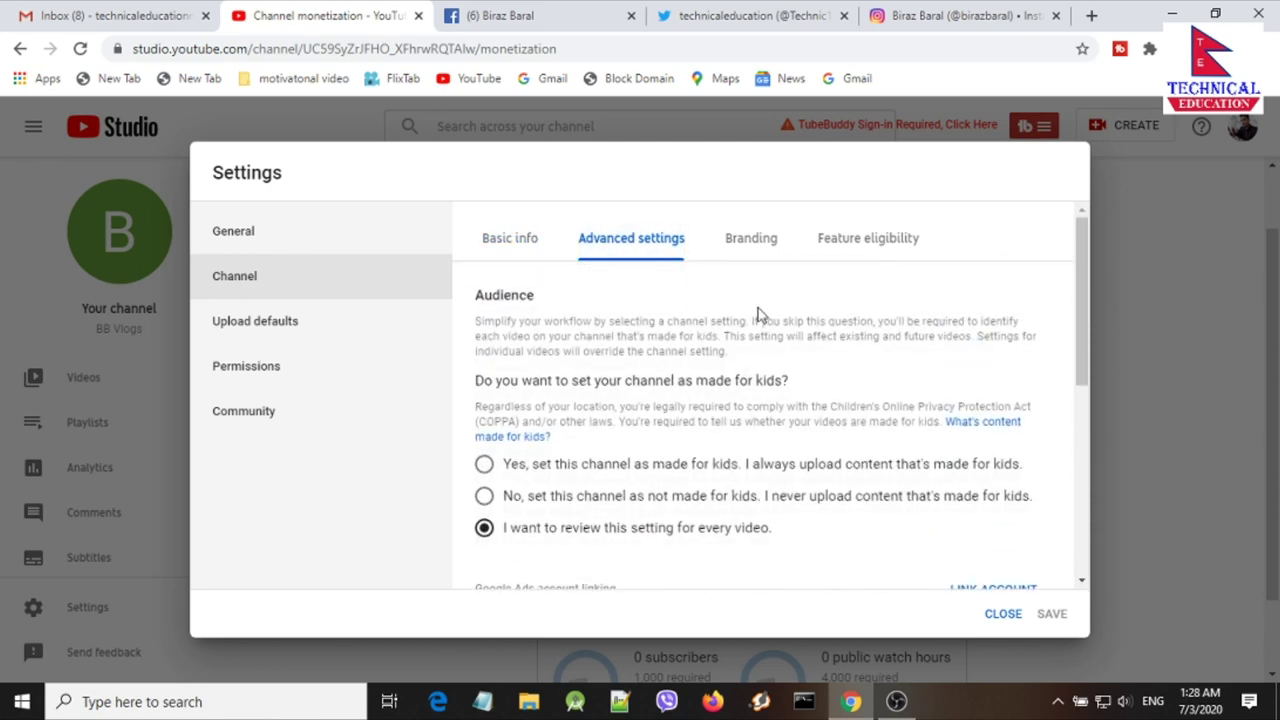
# - Add the red Subscribe button image from the "secondary router" folder as the channel's video watermark and display it for the entire video
pyautogui.click(762, 241)
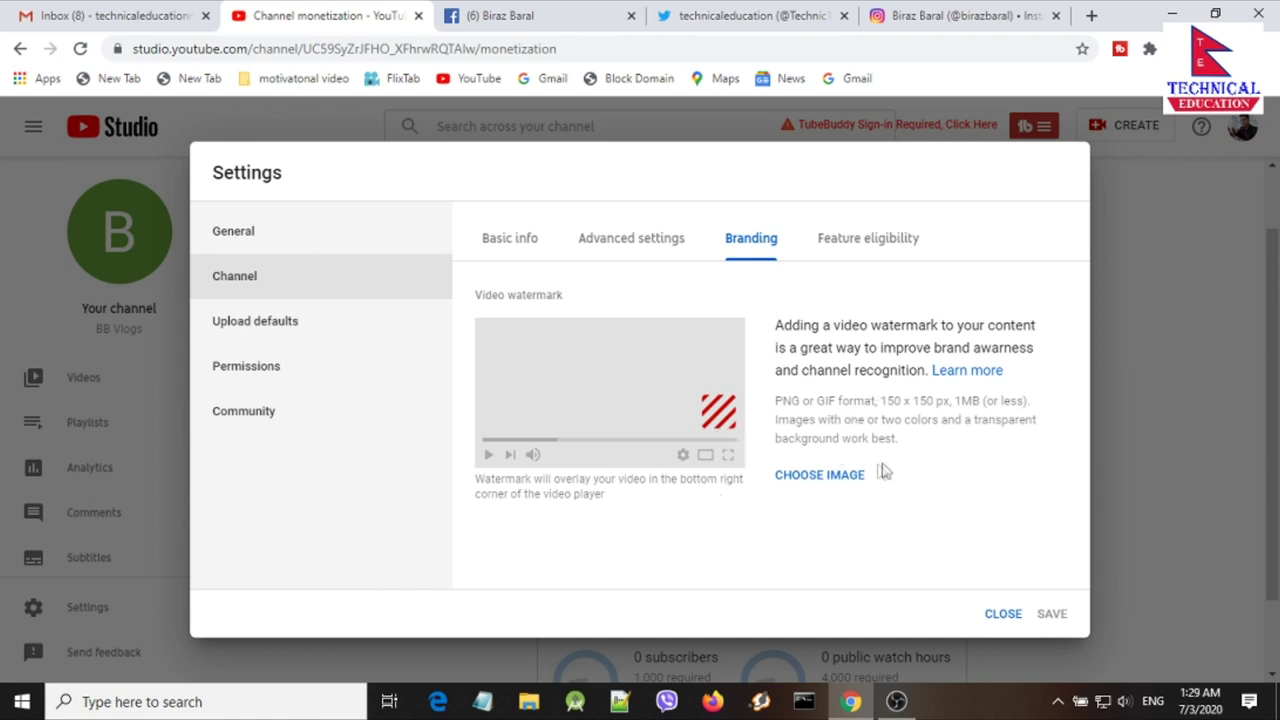
pyautogui.click(821, 477)
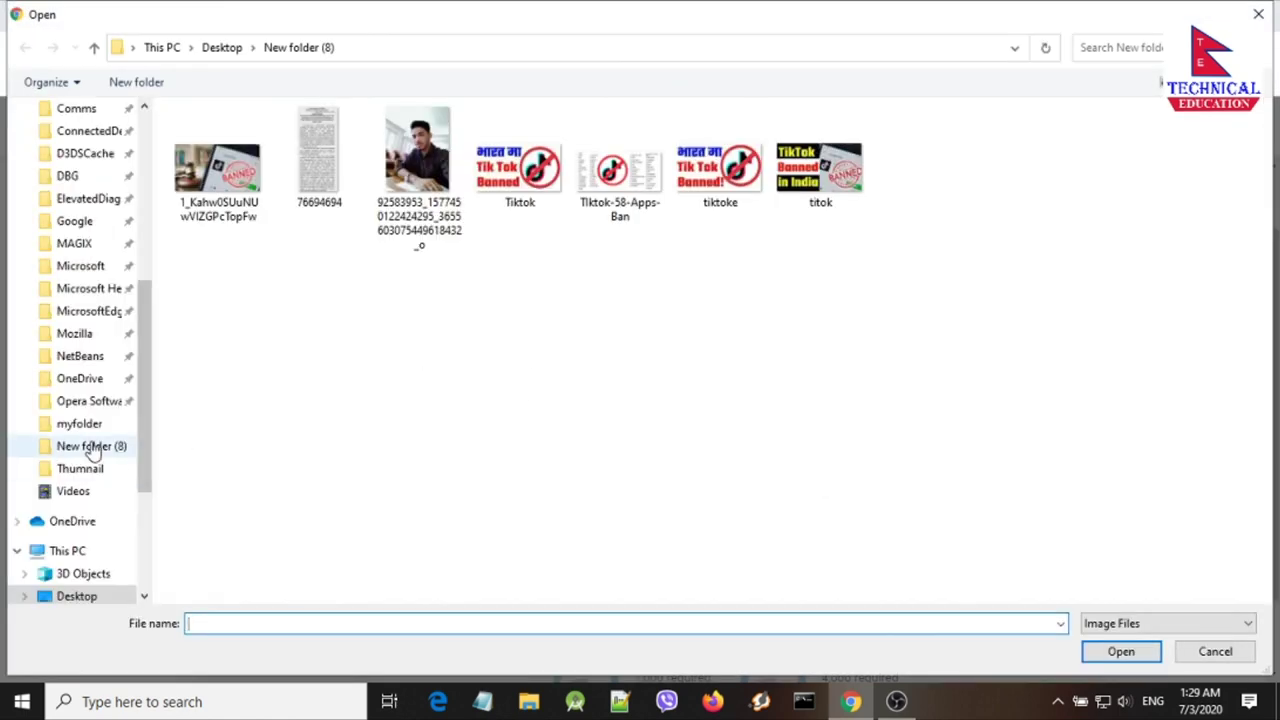
pyautogui.click(95, 472)
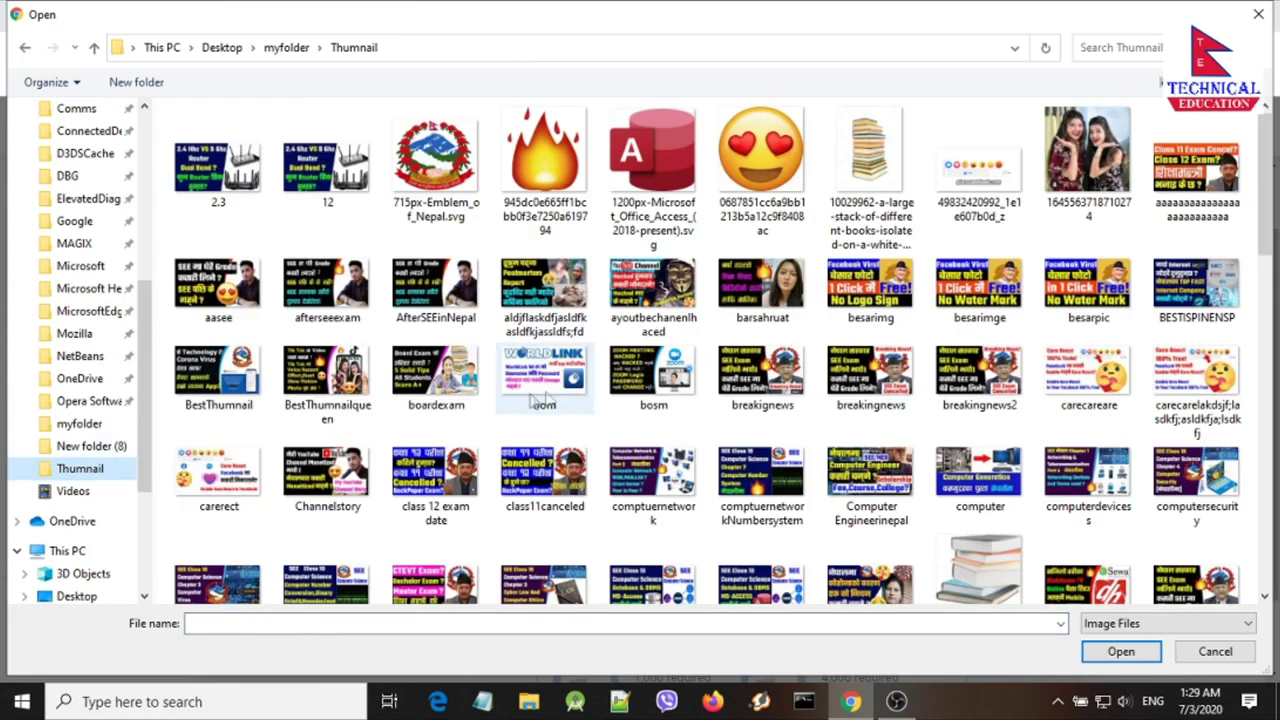
pyautogui.scroll(-10, 337, 428)
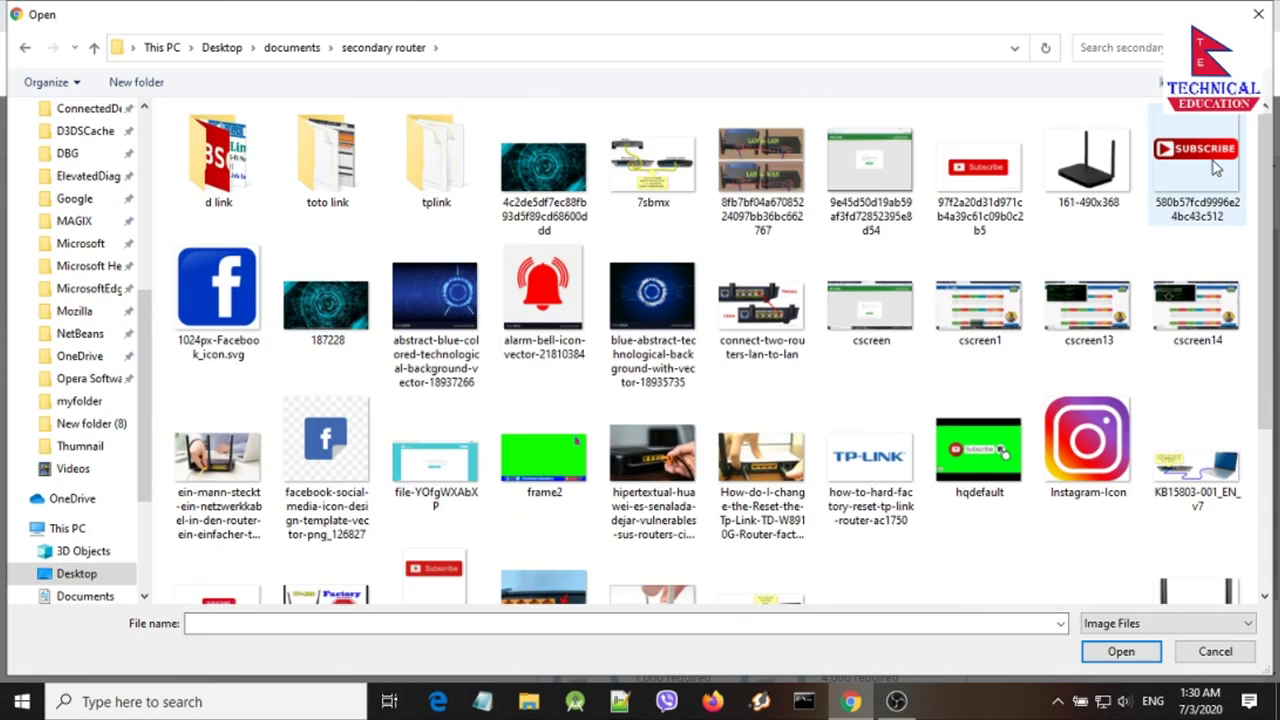
pyautogui.click(1197, 175)
pyautogui.click(1120, 651)
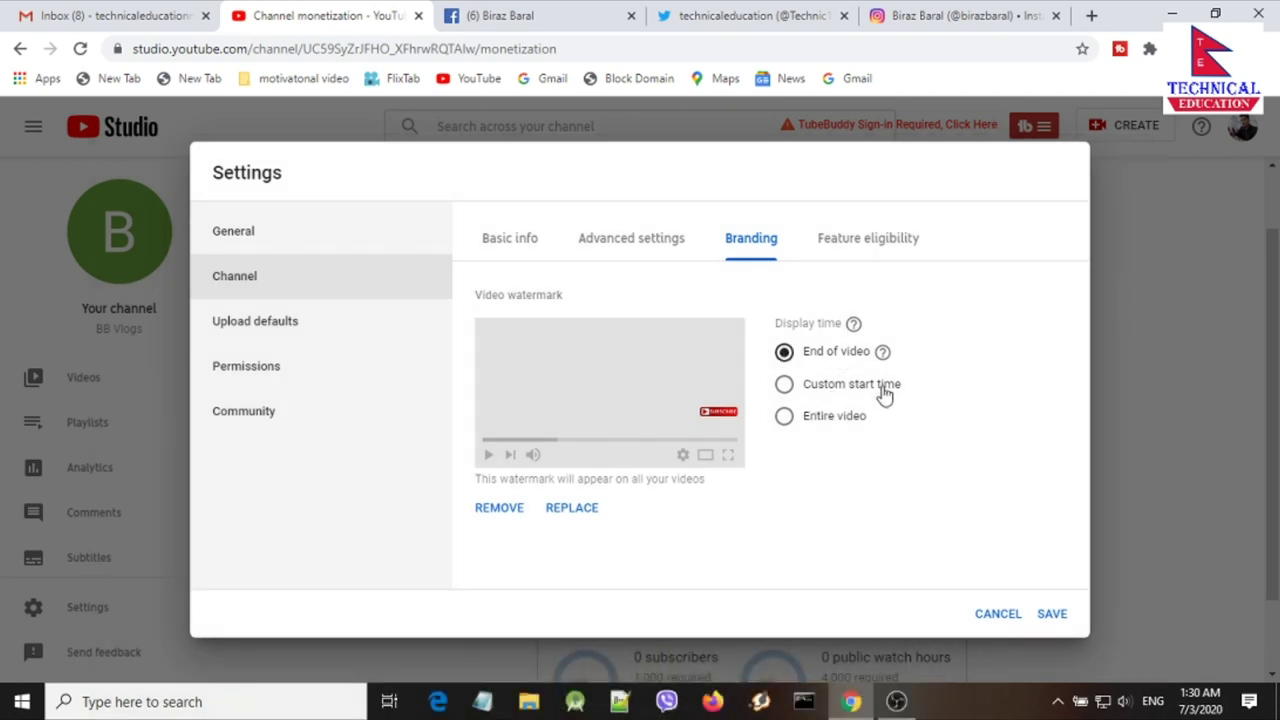
pyautogui.click(786, 416)
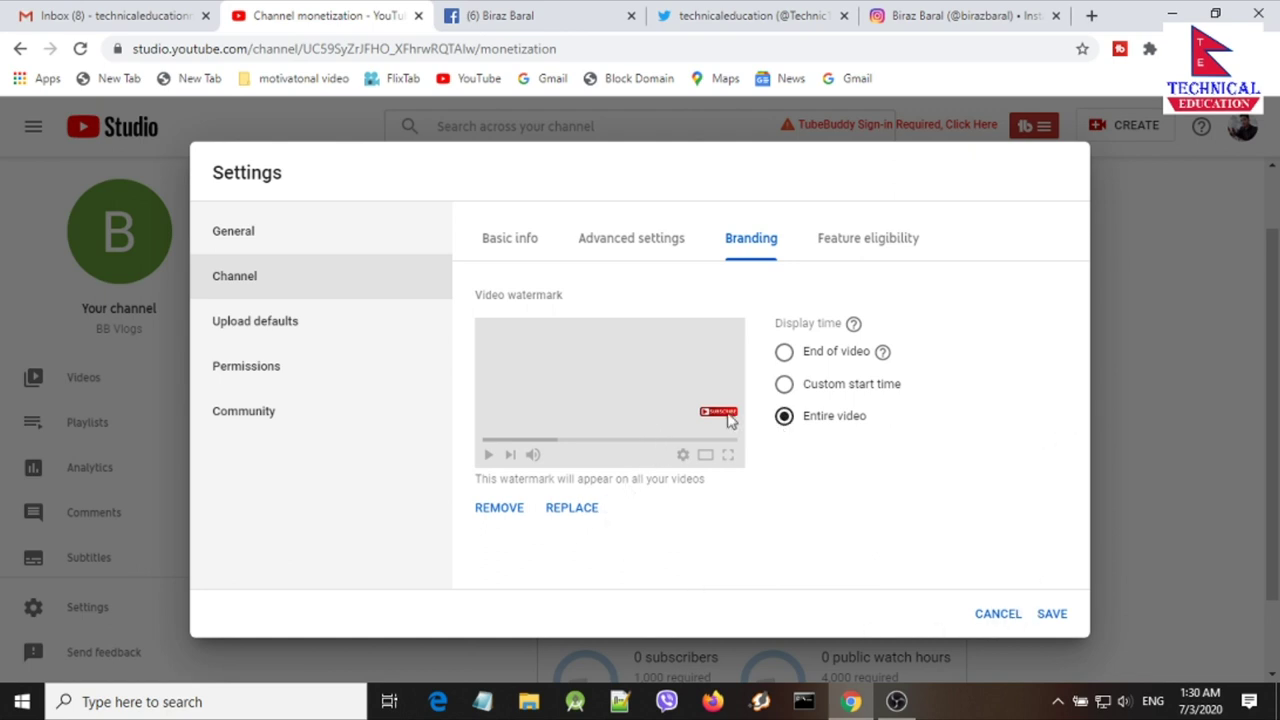
# - Save the video watermark settings and reopen the channel's branding settings to check them
pyautogui.click(1054, 614)
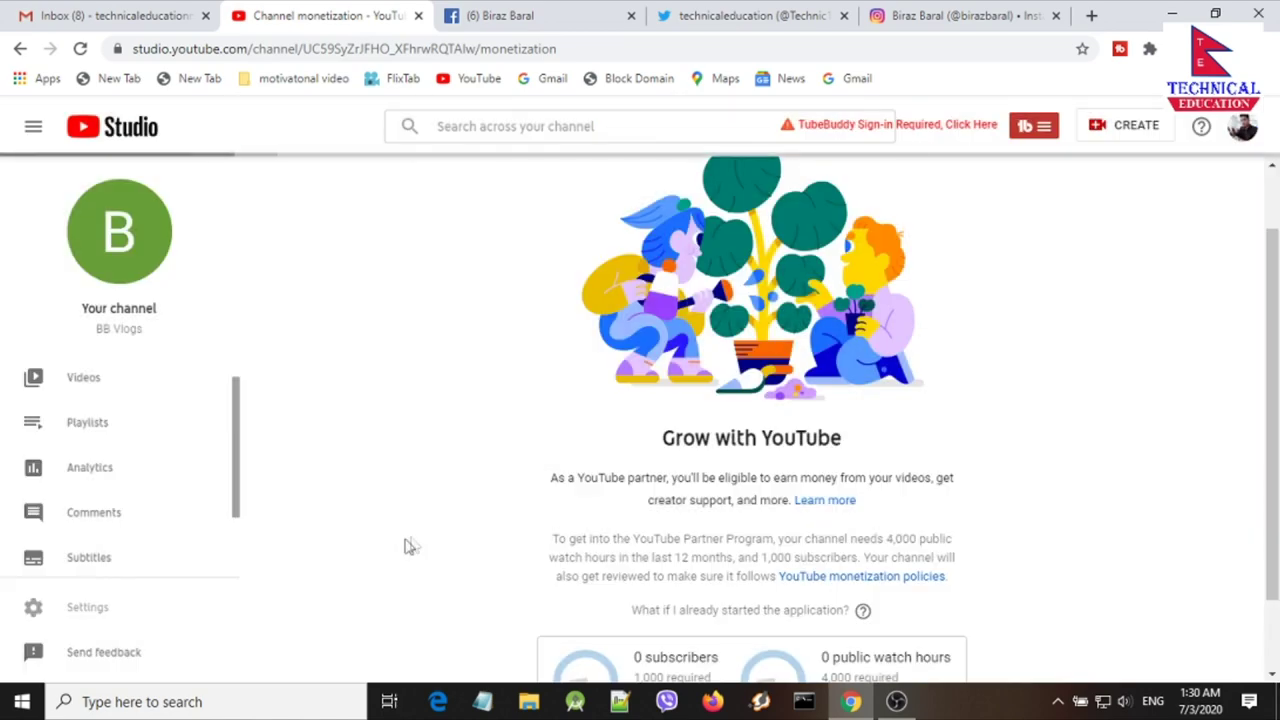
pyautogui.click(88, 607)
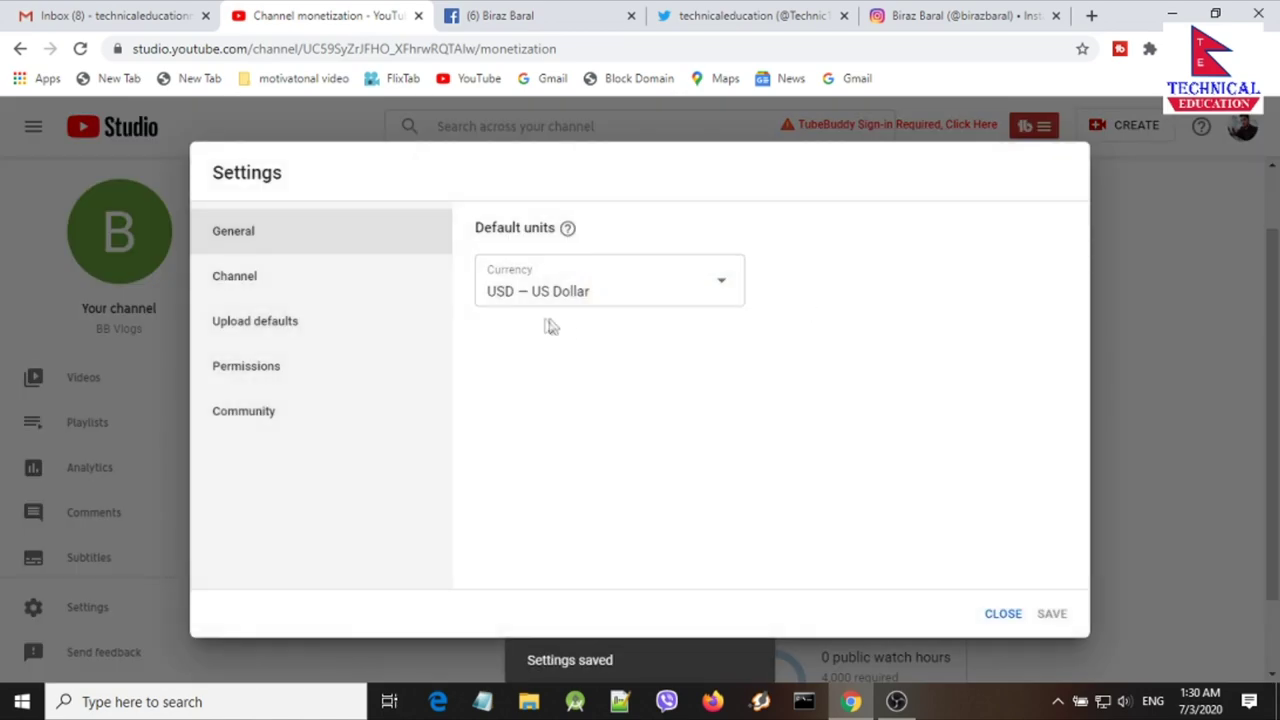
pyautogui.click(238, 287)
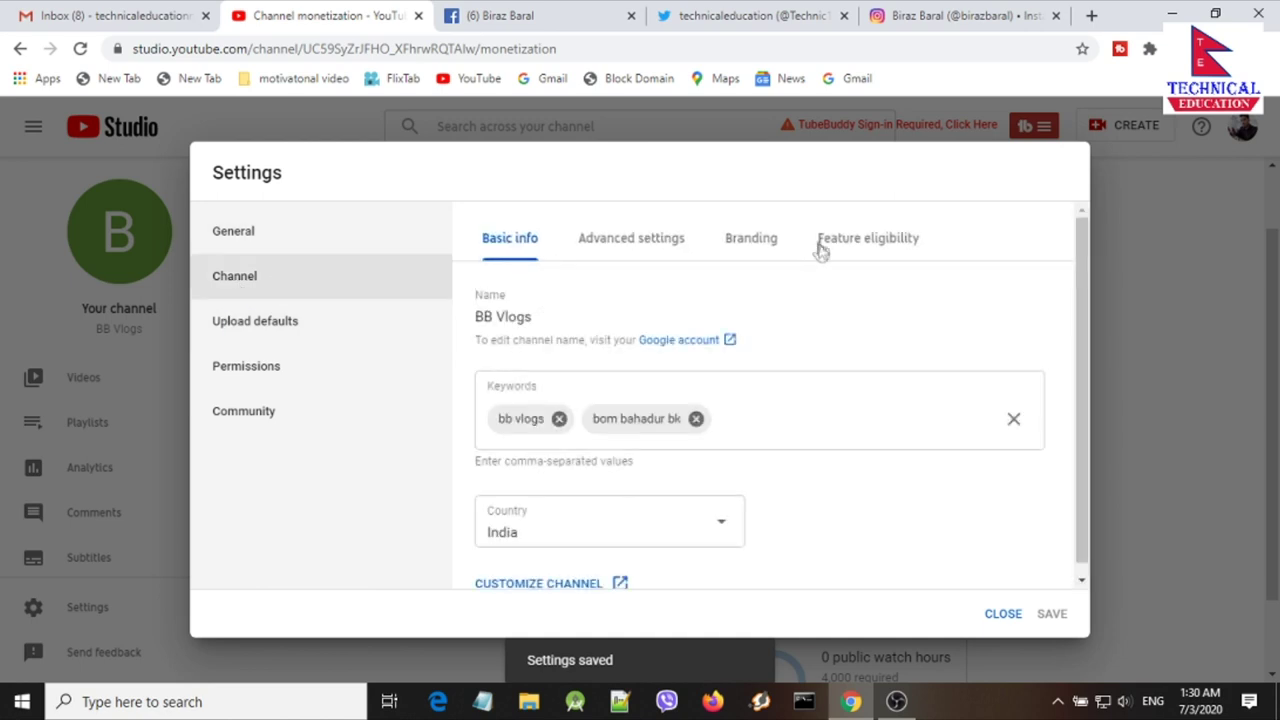
pyautogui.click(762, 247)
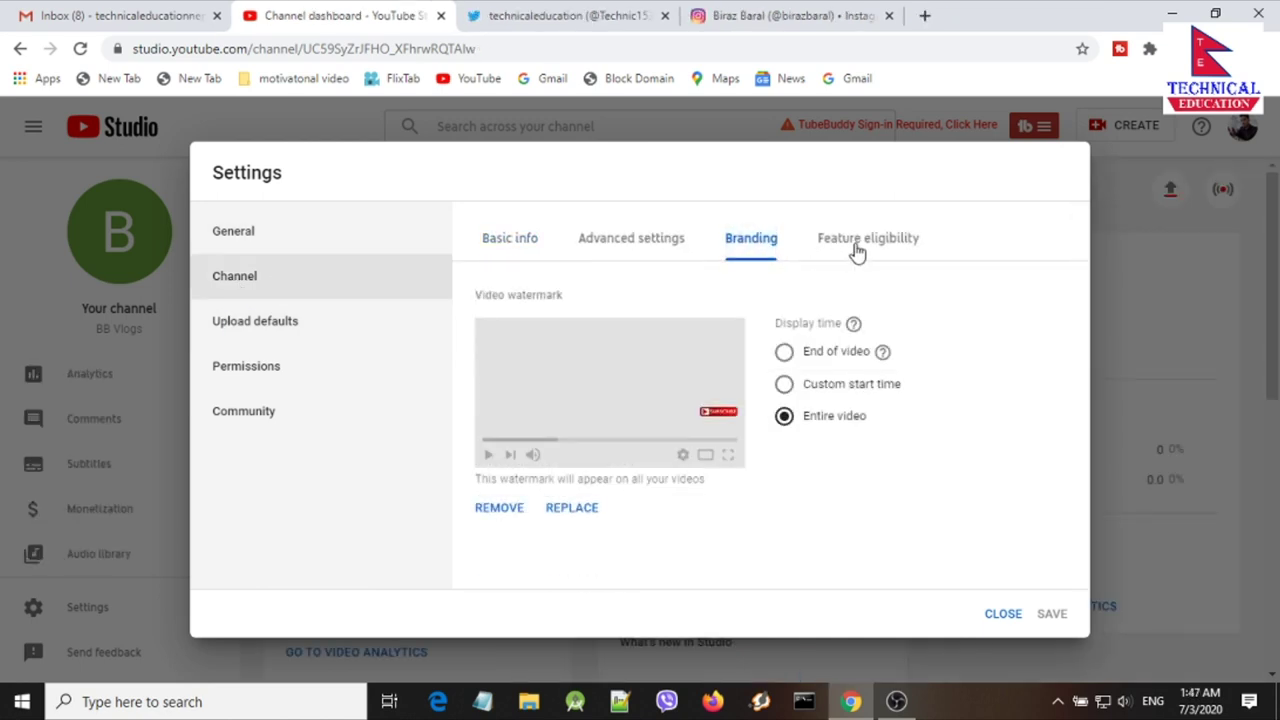
# - Review the channel features that require phone verification and start the phone number verification
pyautogui.click(857, 250)
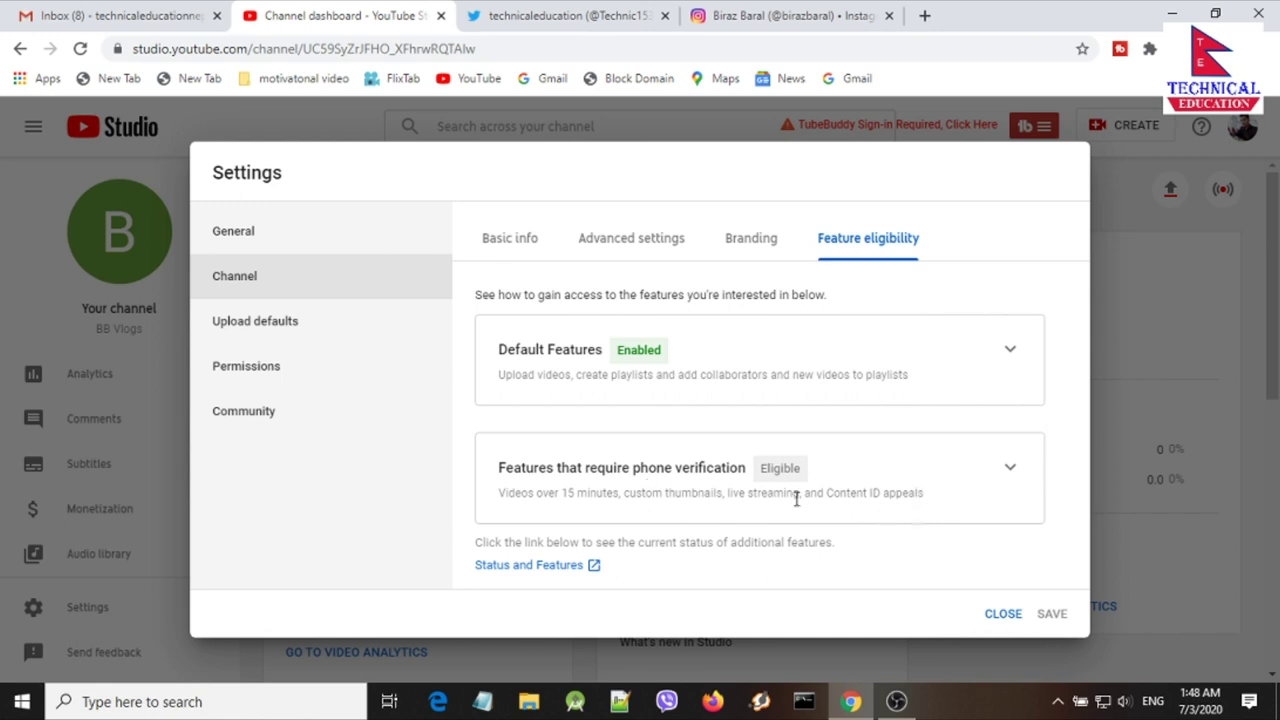
pyautogui.click(1010, 471)
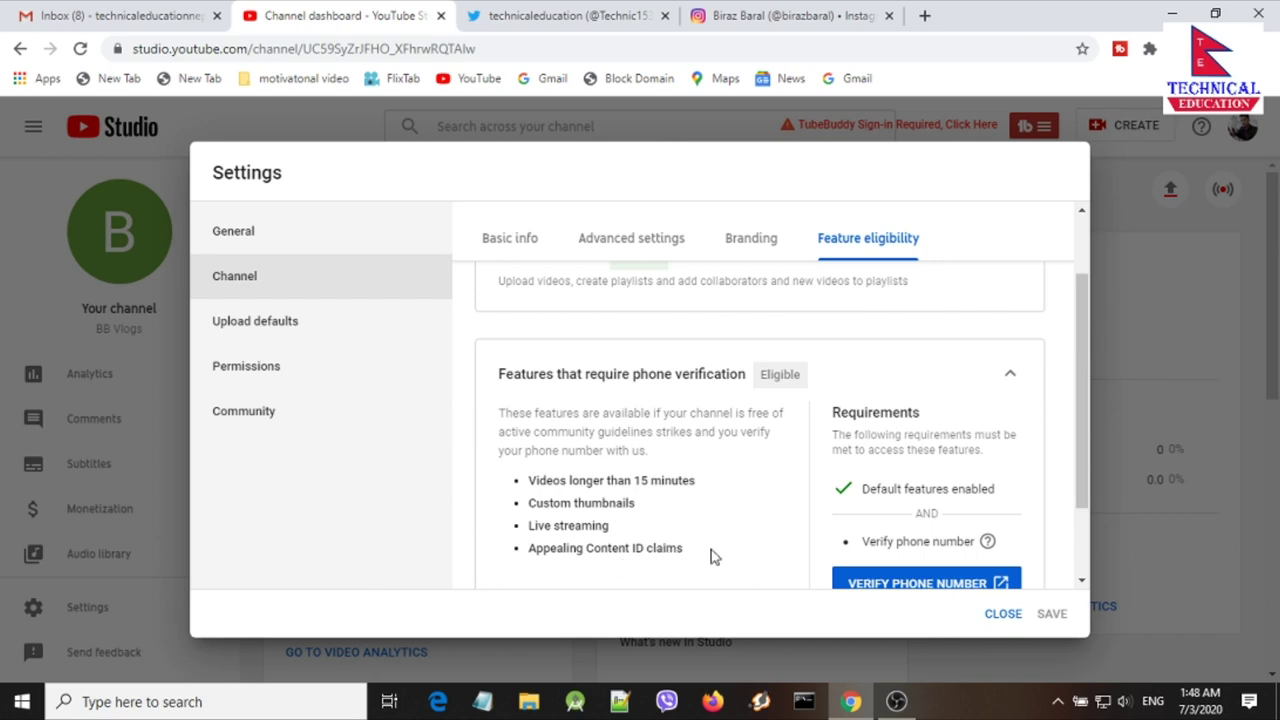
pyautogui.scroll(-1, 712, 556)
pyautogui.scroll(1, 708, 457)
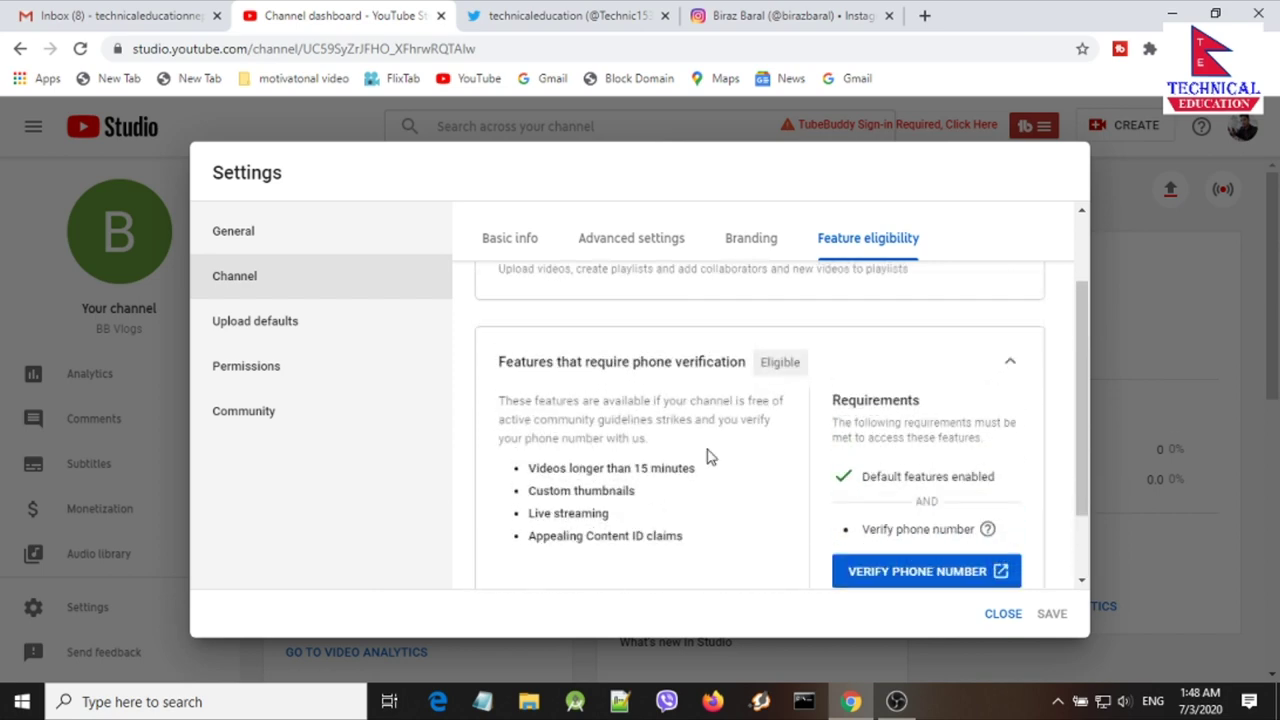
pyautogui.scroll(-1, 700, 455)
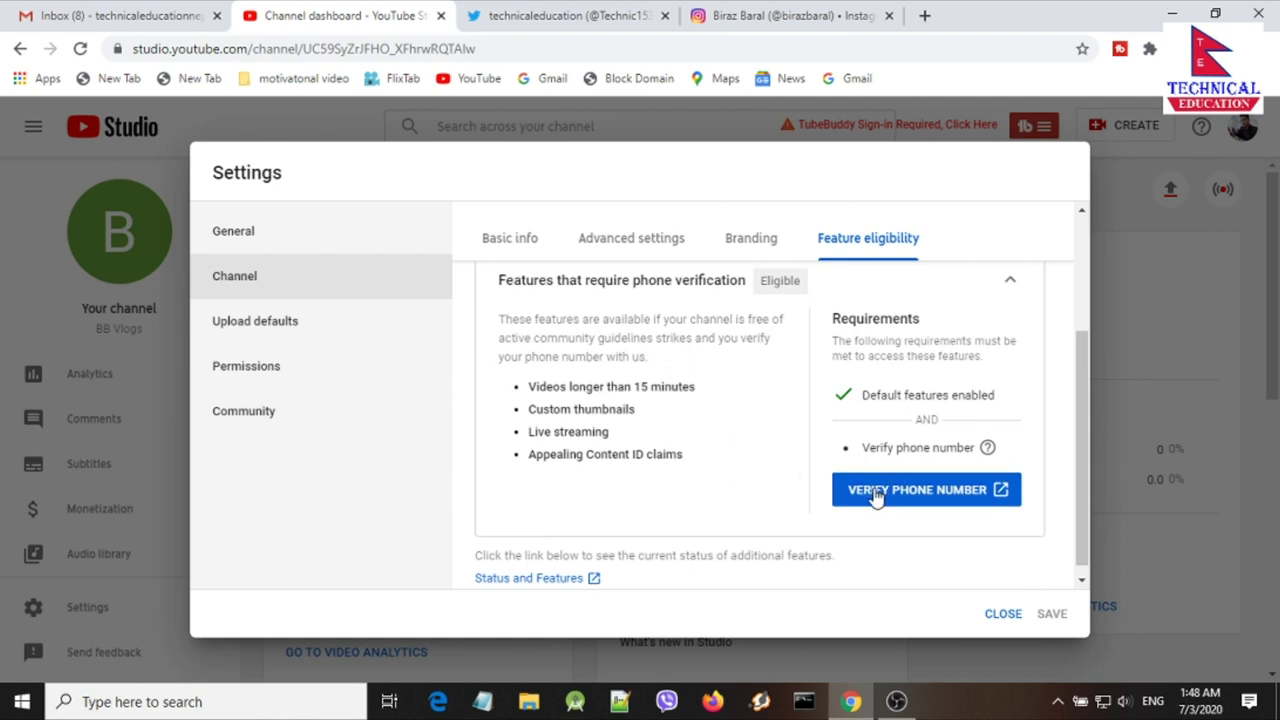
pyautogui.scroll(-1, 874, 497)
pyautogui.click(918, 478)
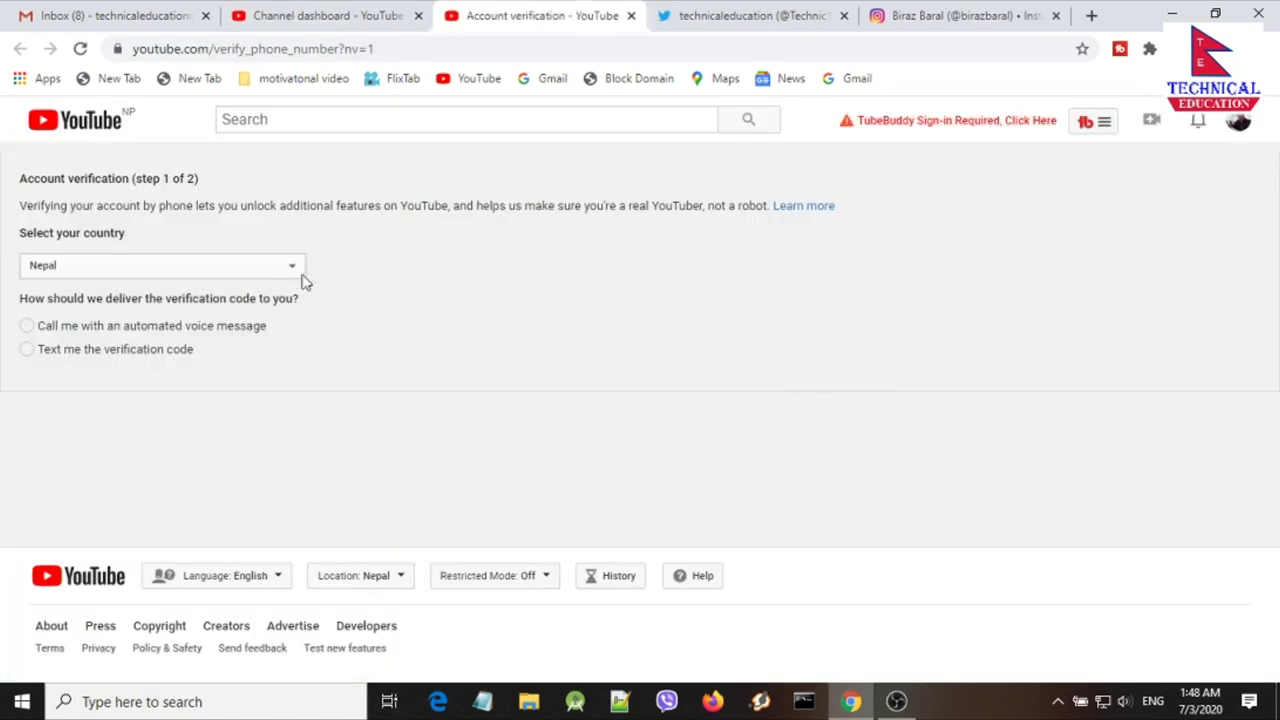
# - Request the account verification code by text message, entering the account holder's phone number
pyautogui.click(27, 327)
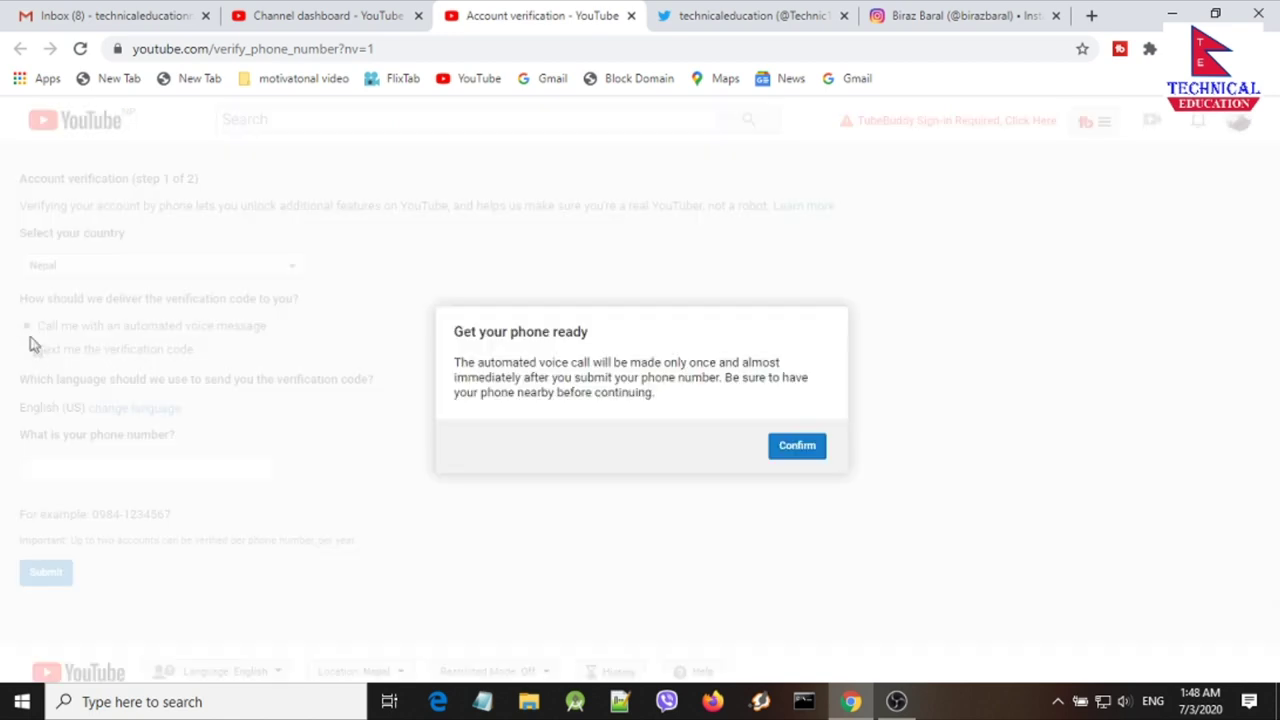
pyautogui.click(778, 450)
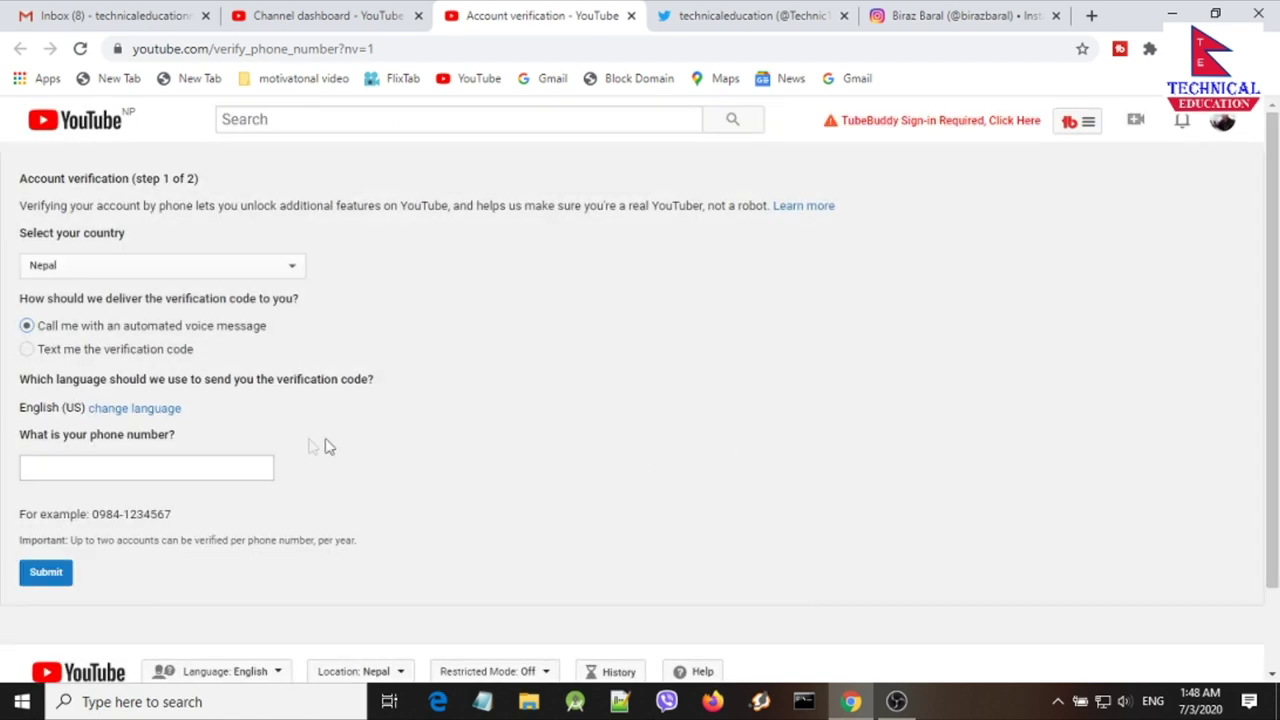
pyautogui.click(27, 350)
pyautogui.scroll(-1, 229, 360)
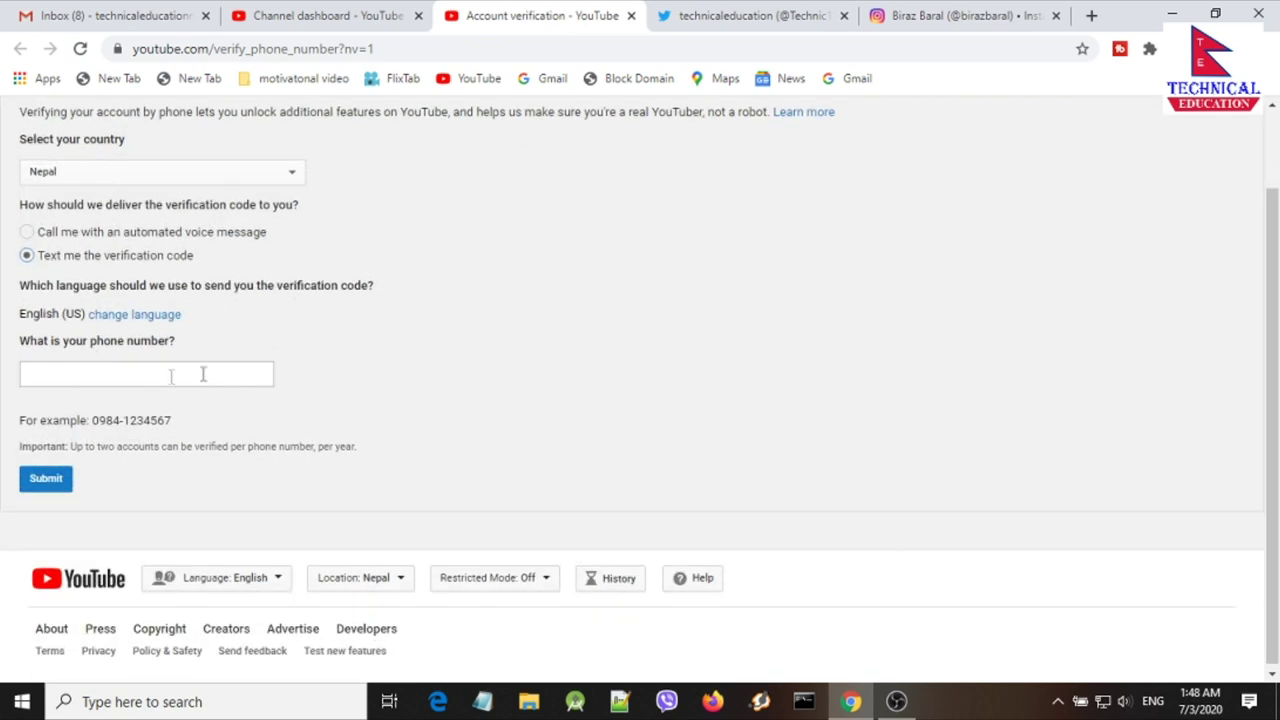
pyautogui.click(120, 384)
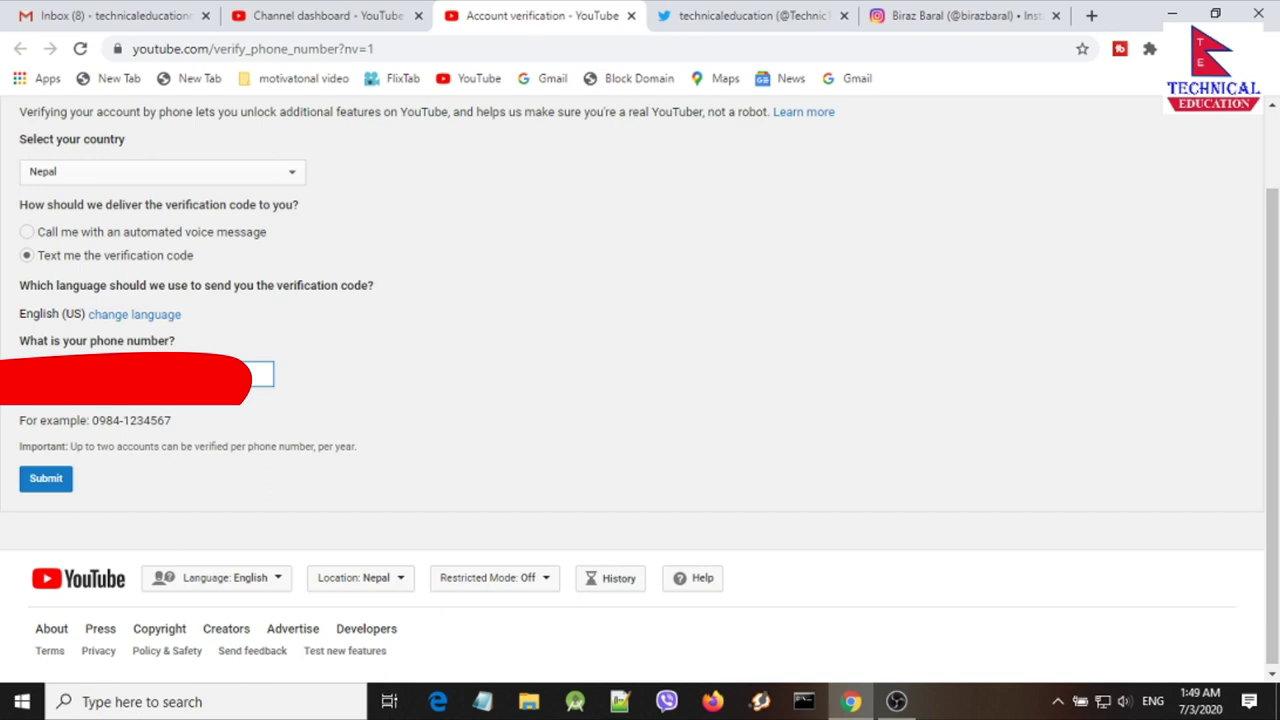
pyautogui.click(41, 478)
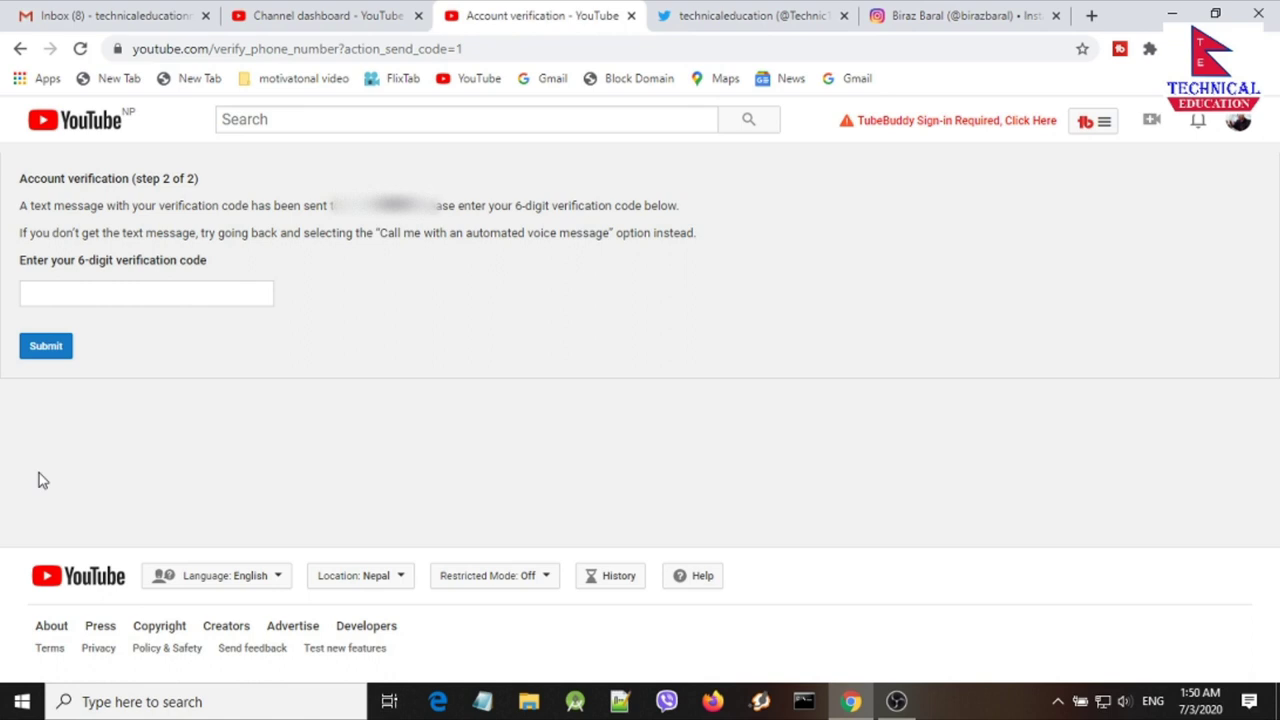
# - Enter the 6-digit verification code received by text message and submit it to verify the account
pyautogui.click(124, 297)
pyautogui.click(124, 297)
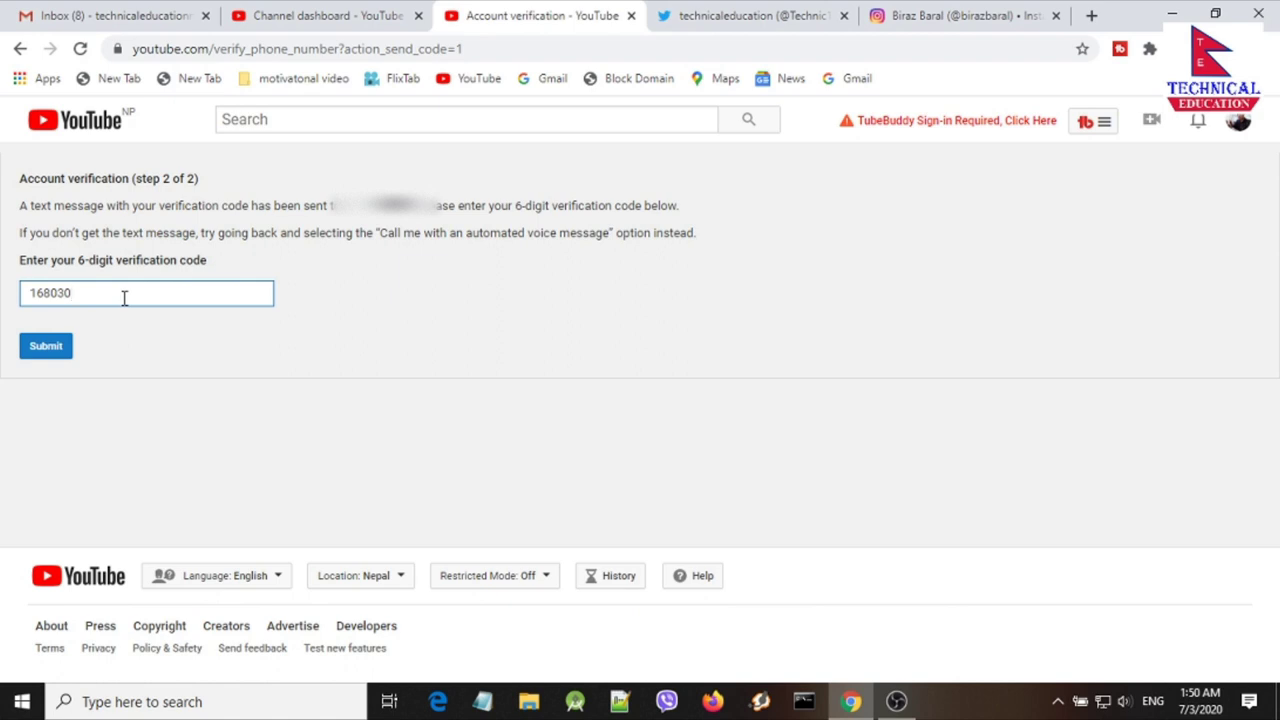
pyautogui.click(43, 358)
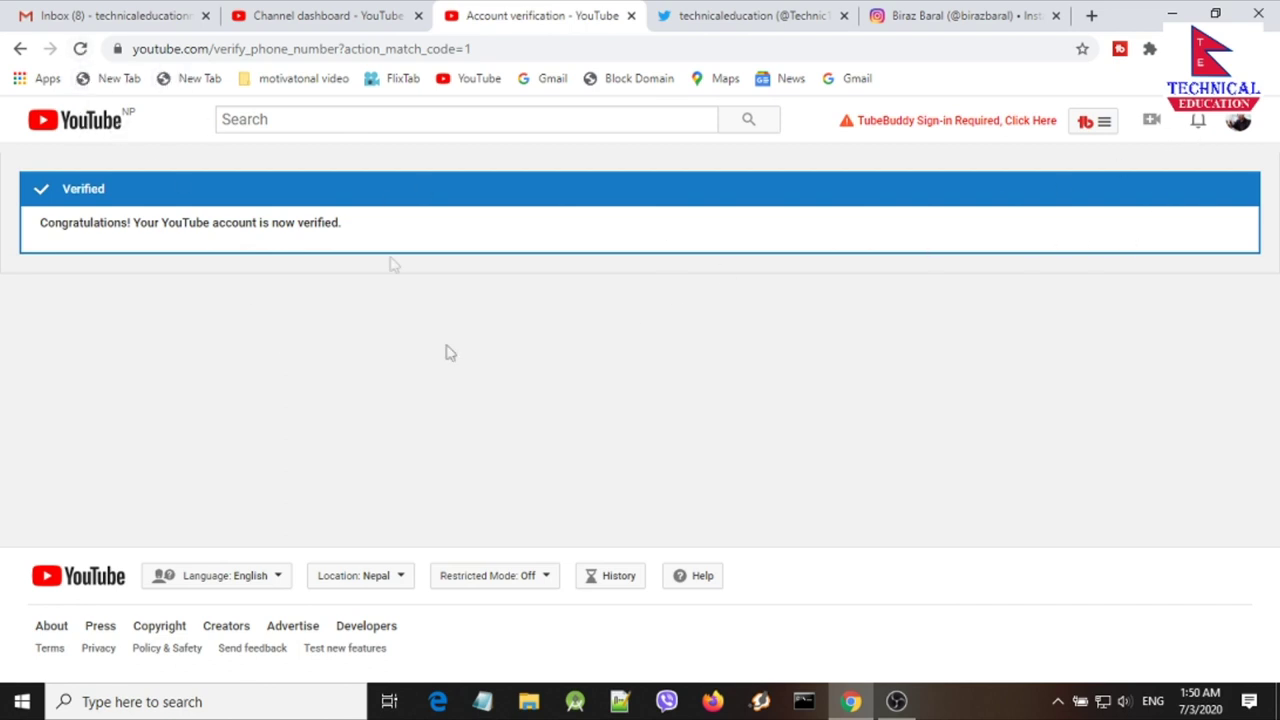
pyautogui.click(1239, 122)
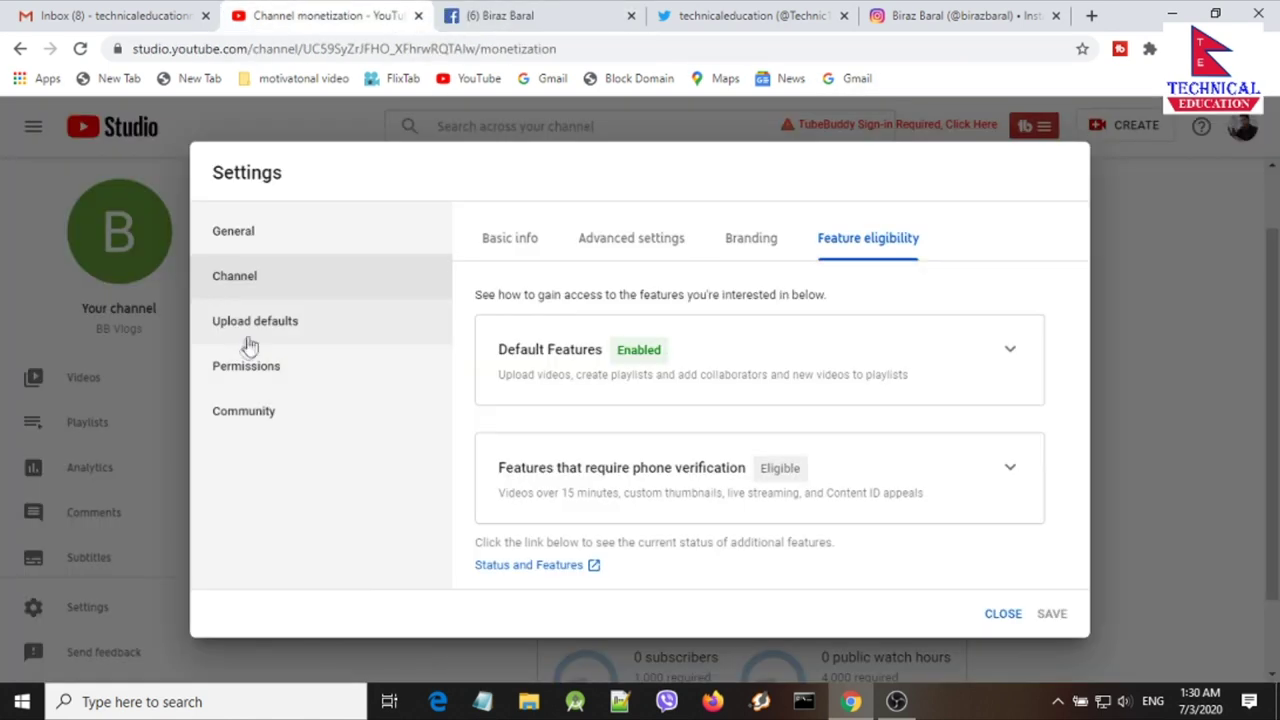
# - Examine the title, description, visibility and tags fields in the basic info of the upload defaults
pyautogui.click(255, 330)
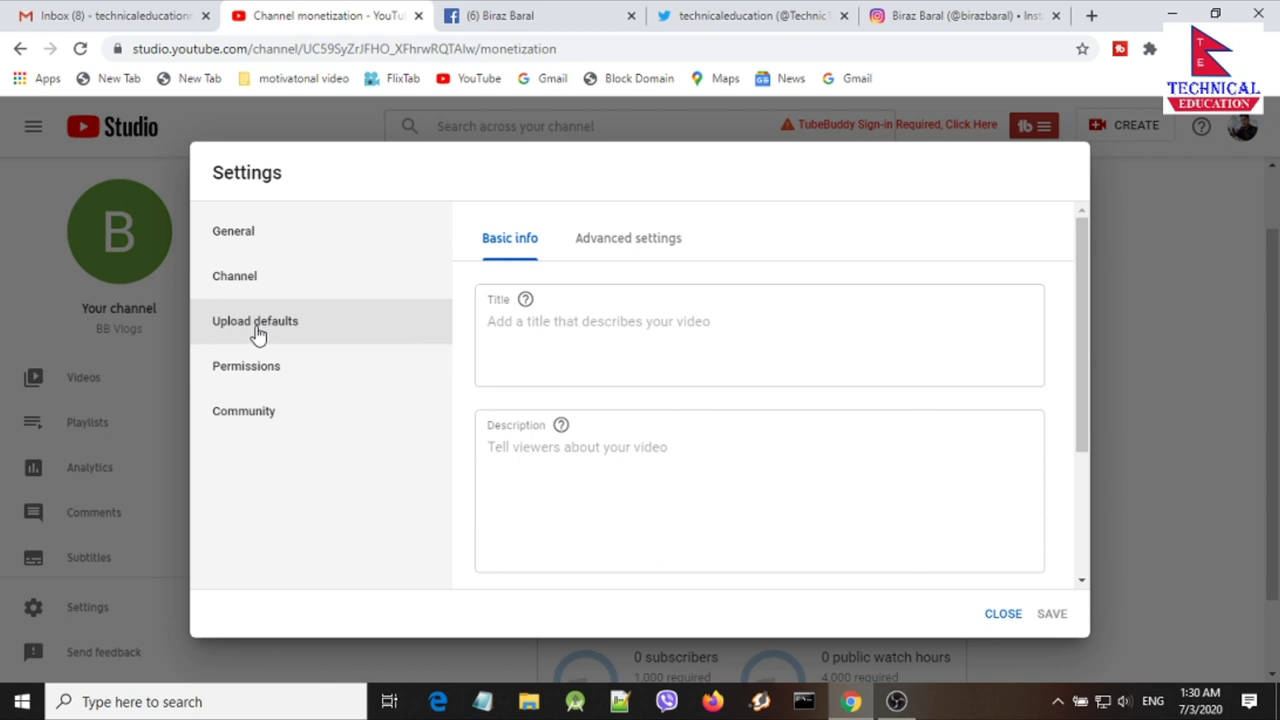
pyautogui.scroll(-2, 576, 321)
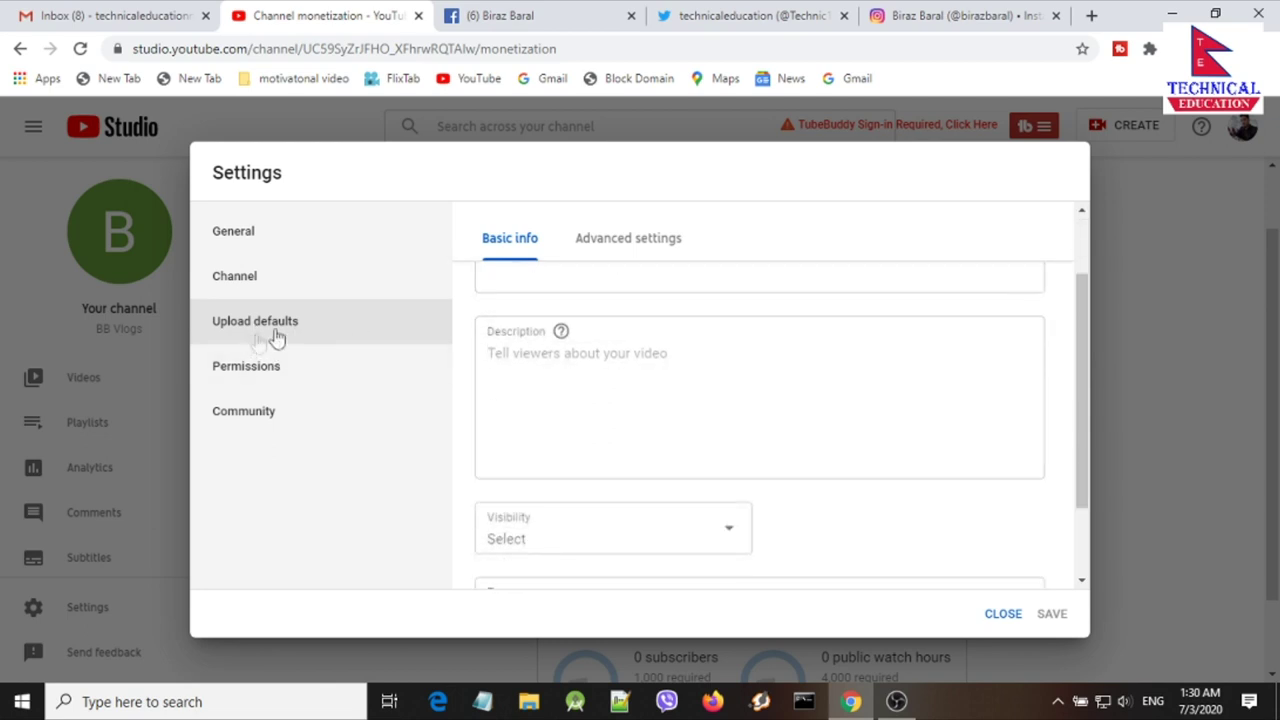
pyautogui.scroll(2, 598, 321)
pyautogui.click(598, 321)
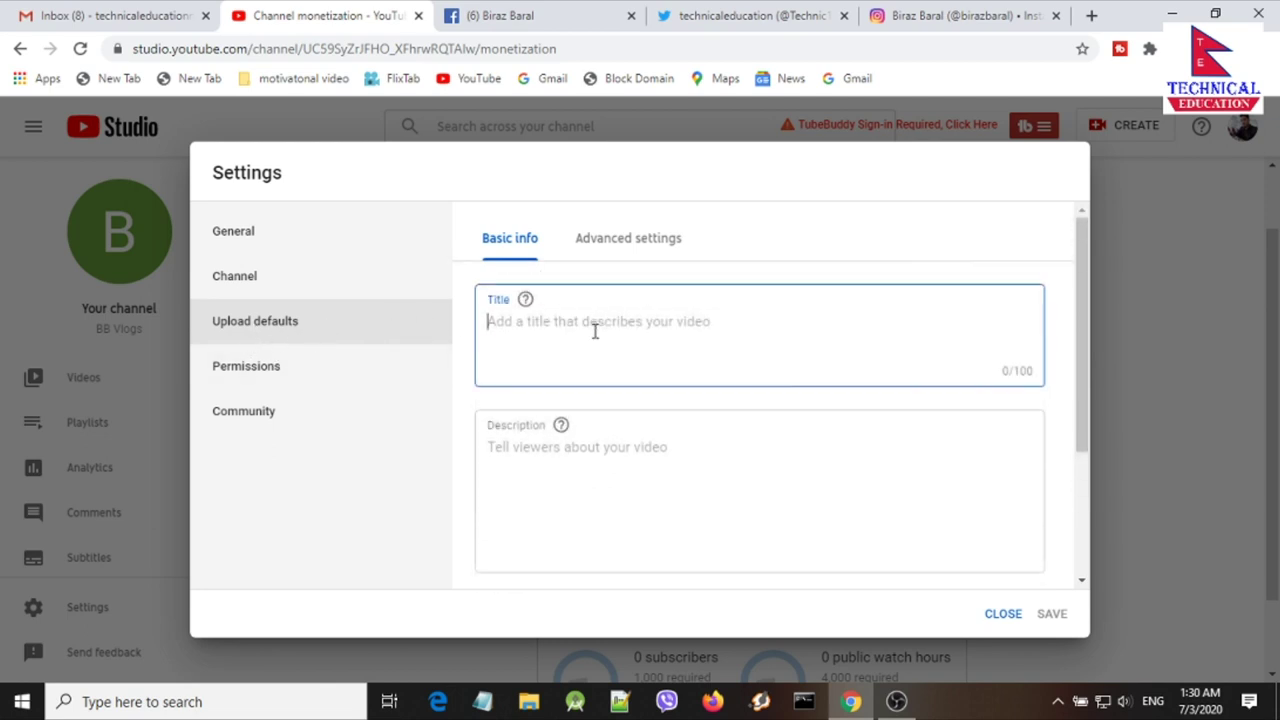
pyautogui.scroll(-2, 600, 360)
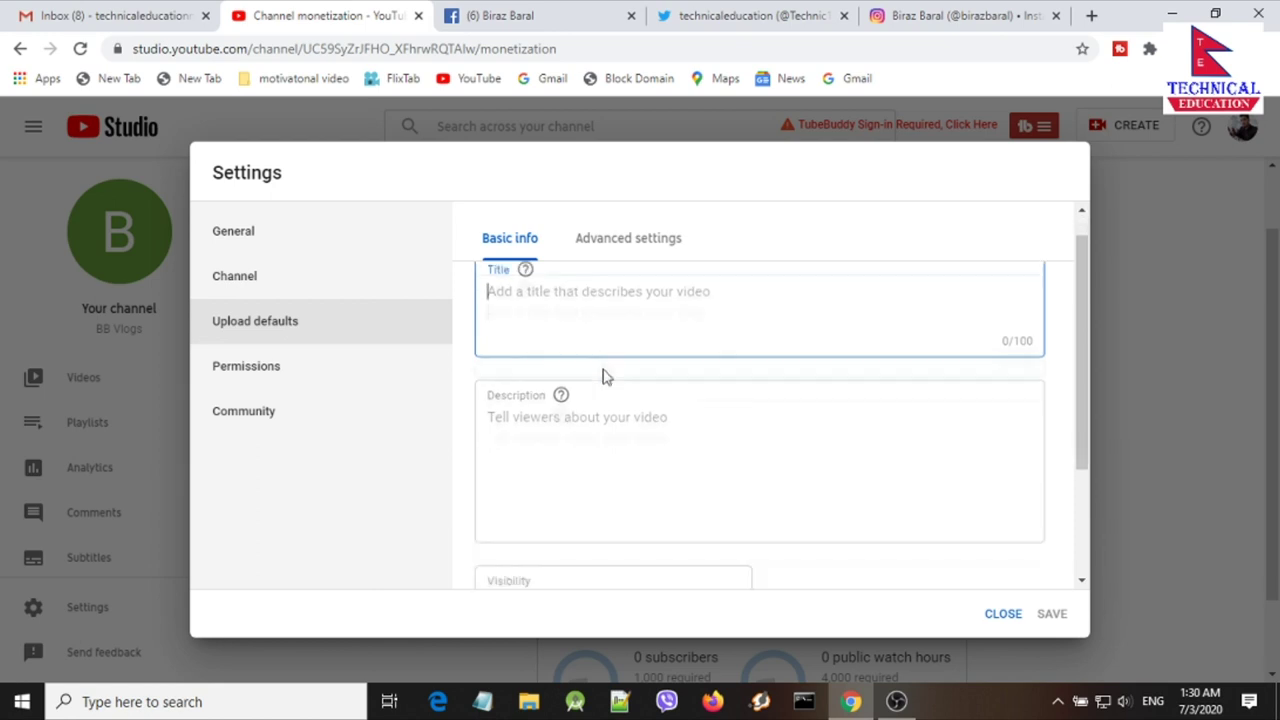
pyautogui.click(611, 420)
pyautogui.scroll(-1, 614, 421)
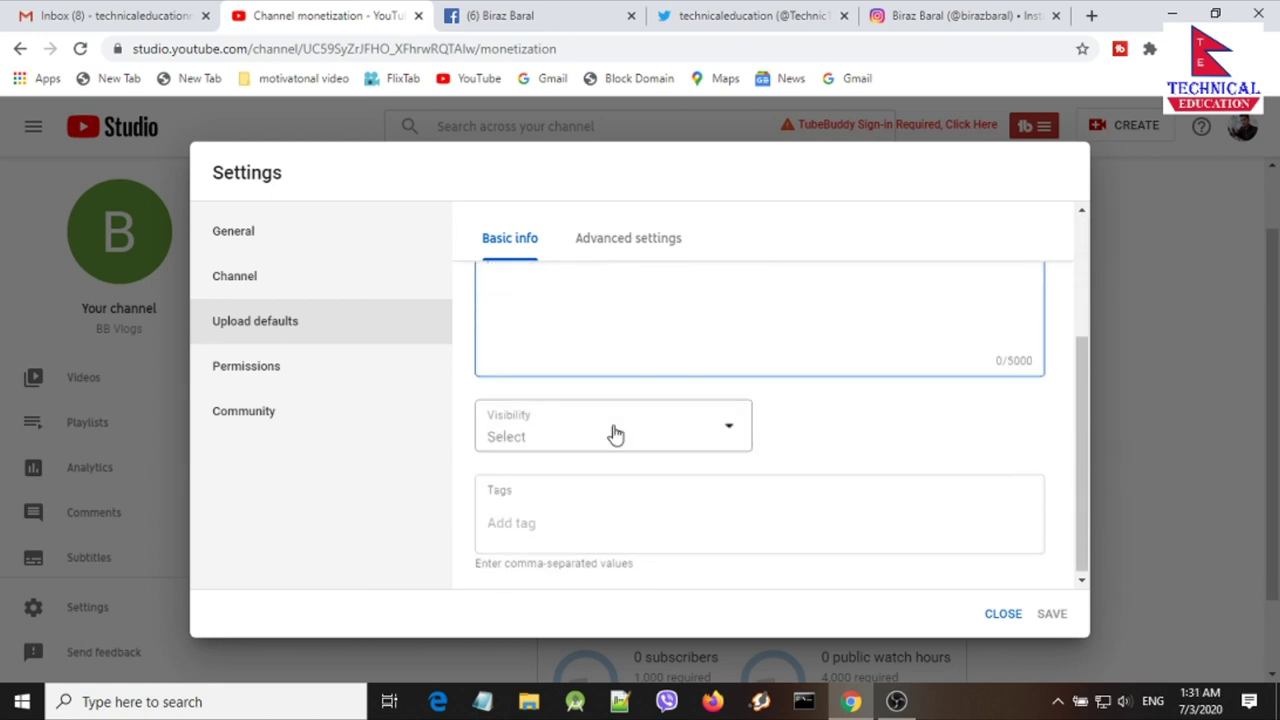
pyautogui.scroll(2, 594, 457)
pyautogui.click(632, 364)
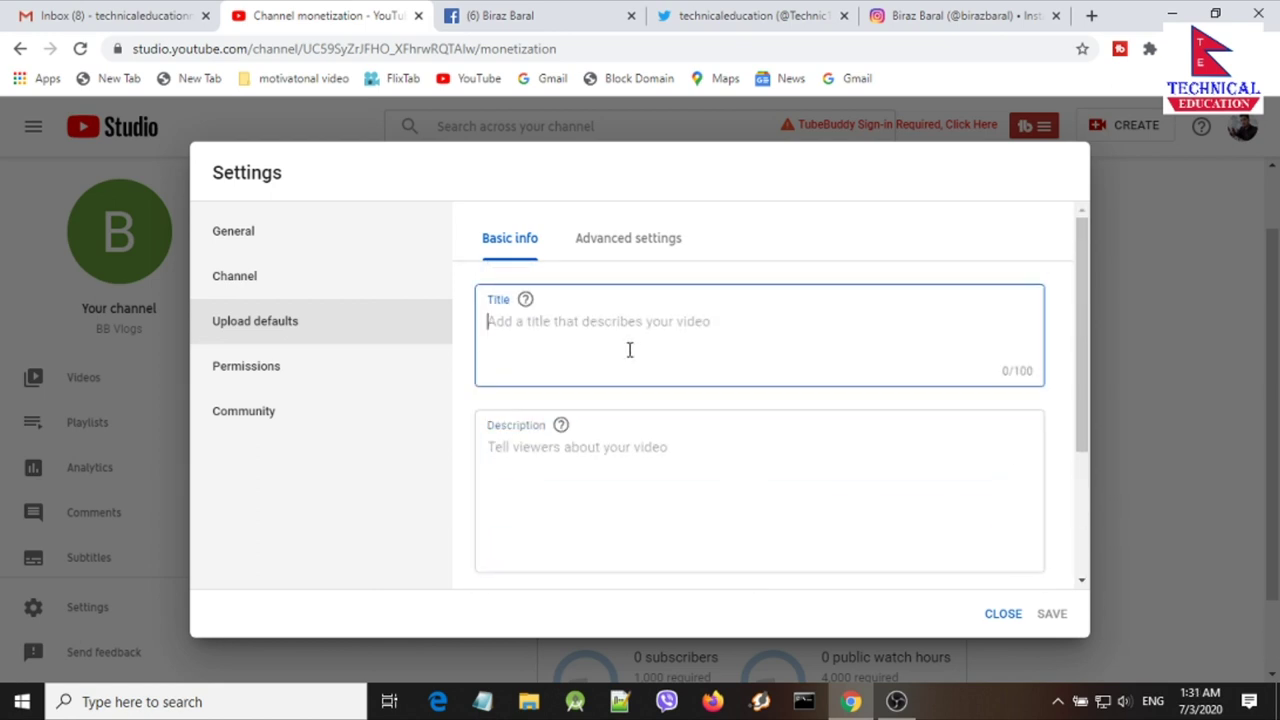
pyautogui.scroll(-3, 629, 363)
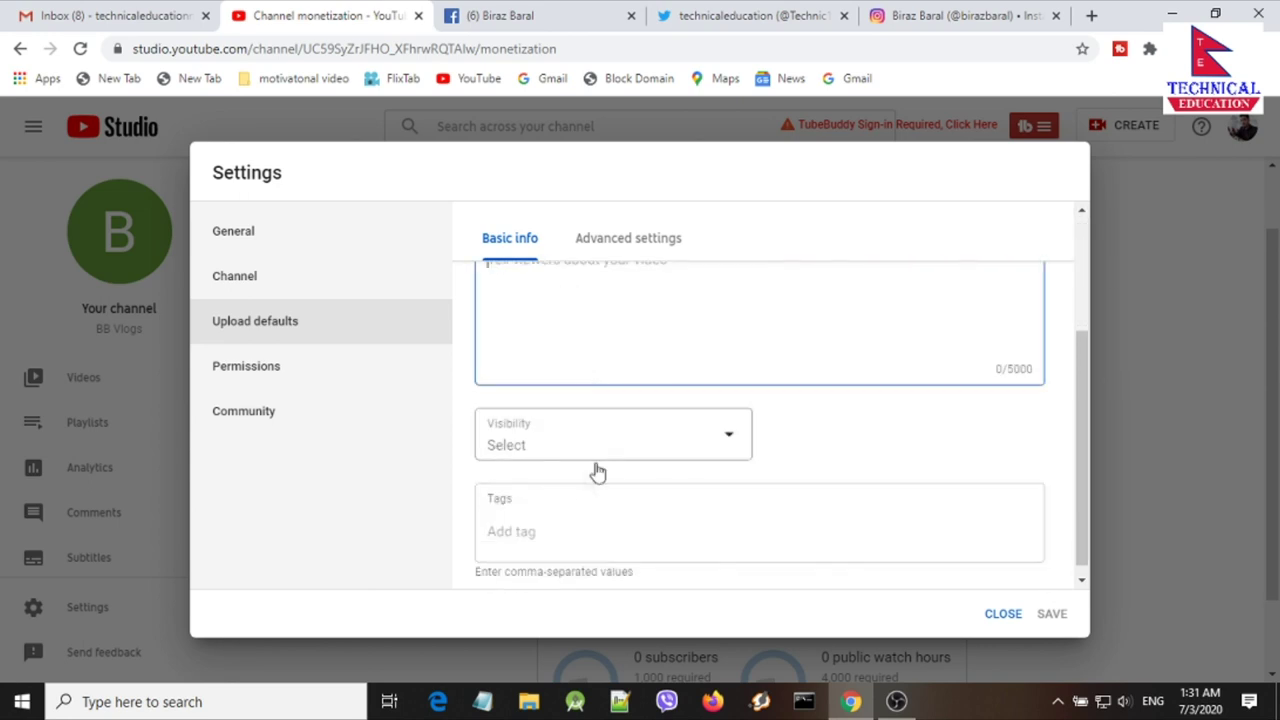
pyautogui.click(583, 531)
pyautogui.scroll(3, 560, 395)
pyautogui.click(541, 348)
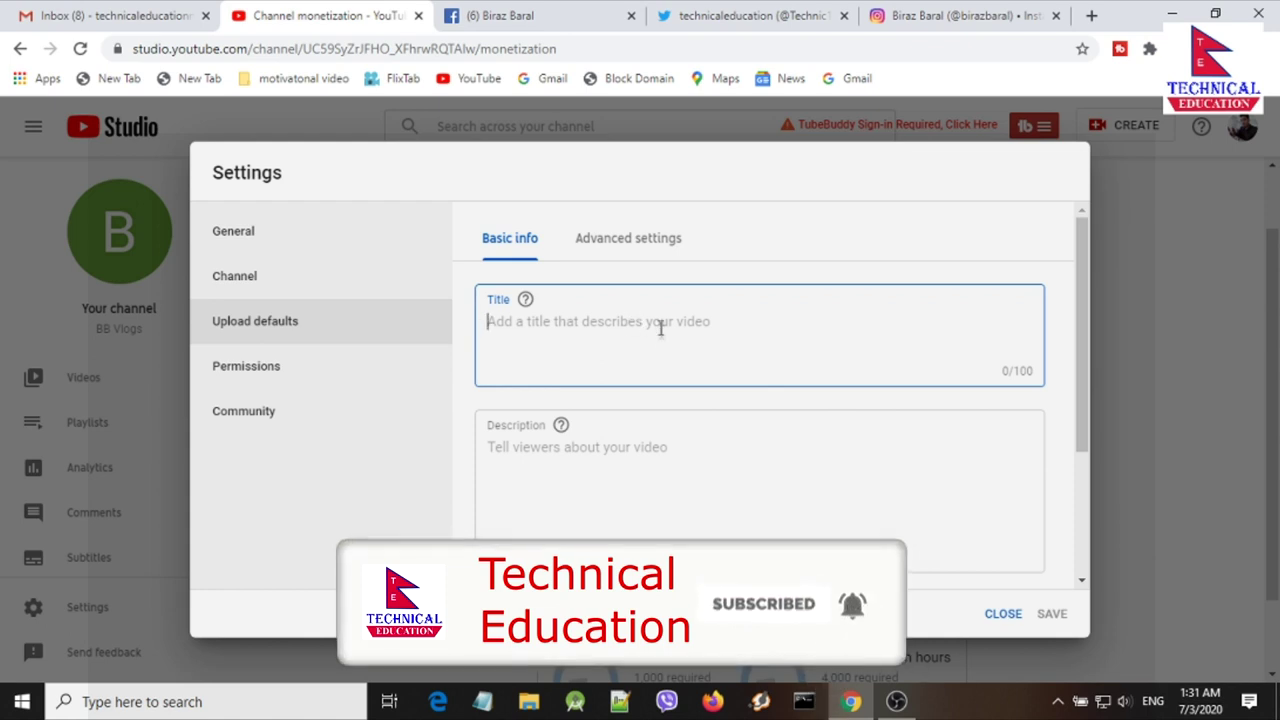
pyautogui.click(588, 487)
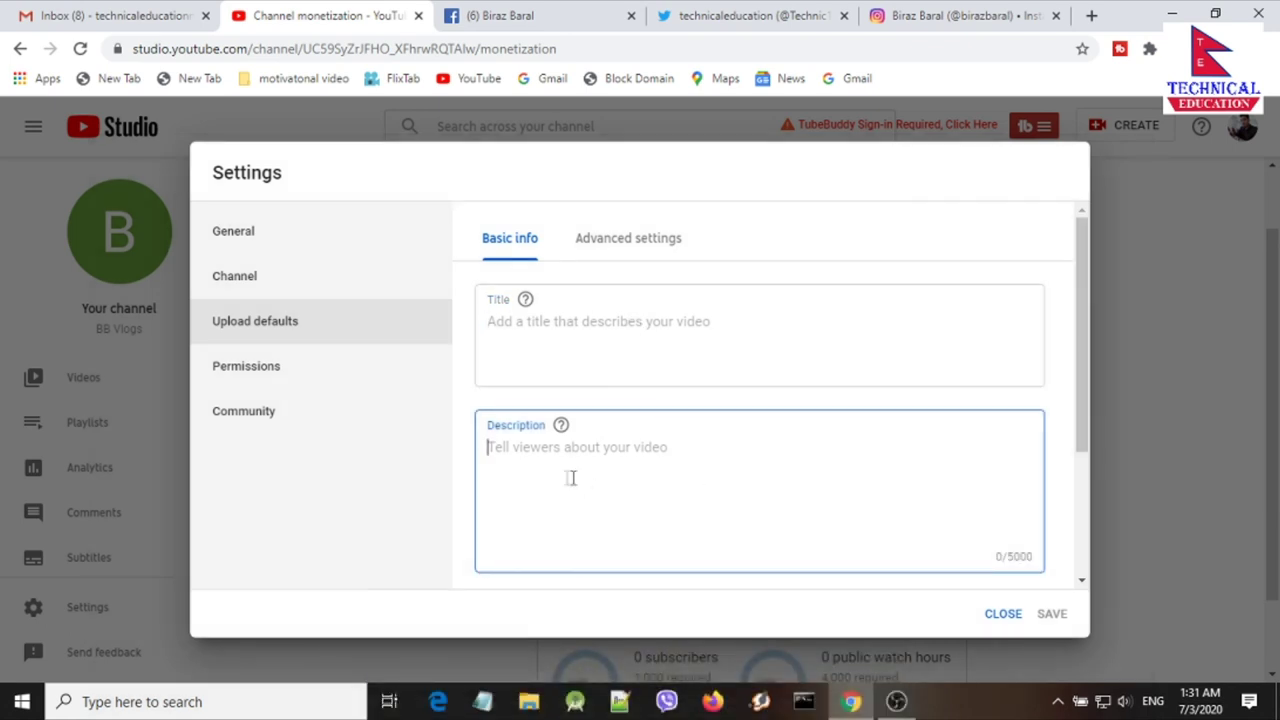
# - Set the default visibility for uploaded videos to Unlisted
pyautogui.scroll(-1, 640, 512)
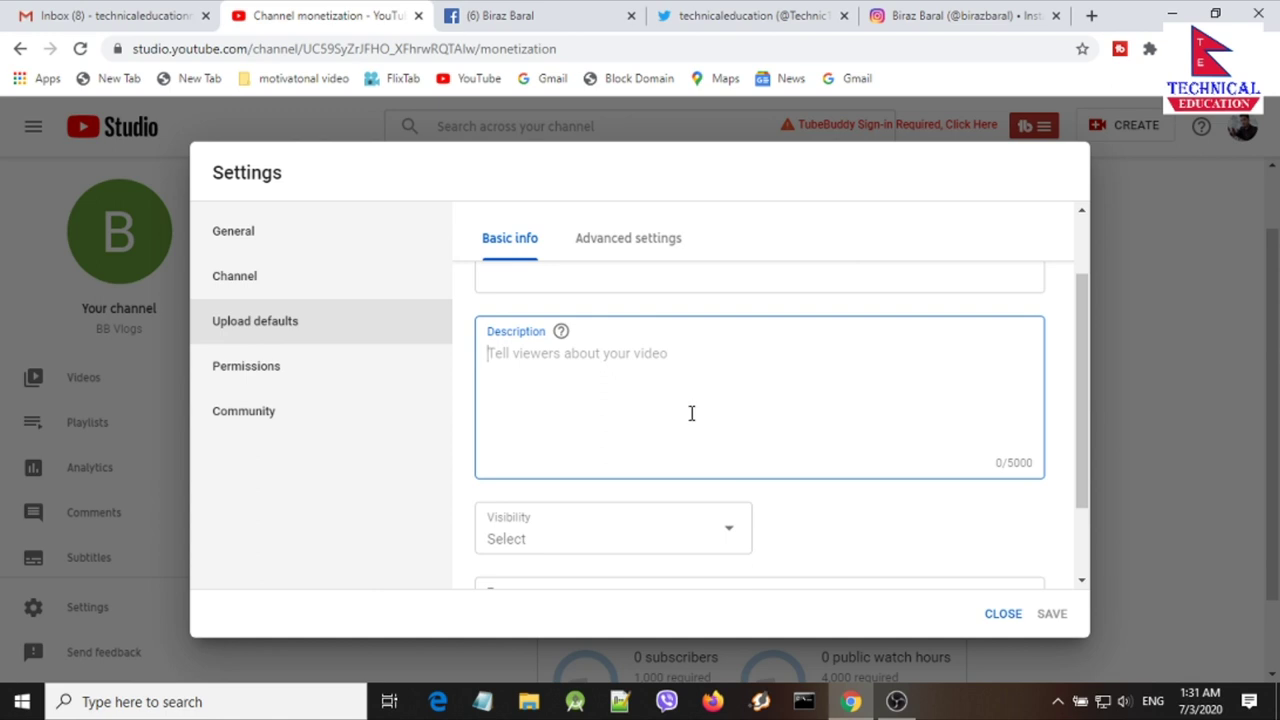
pyautogui.scroll(-1, 697, 443)
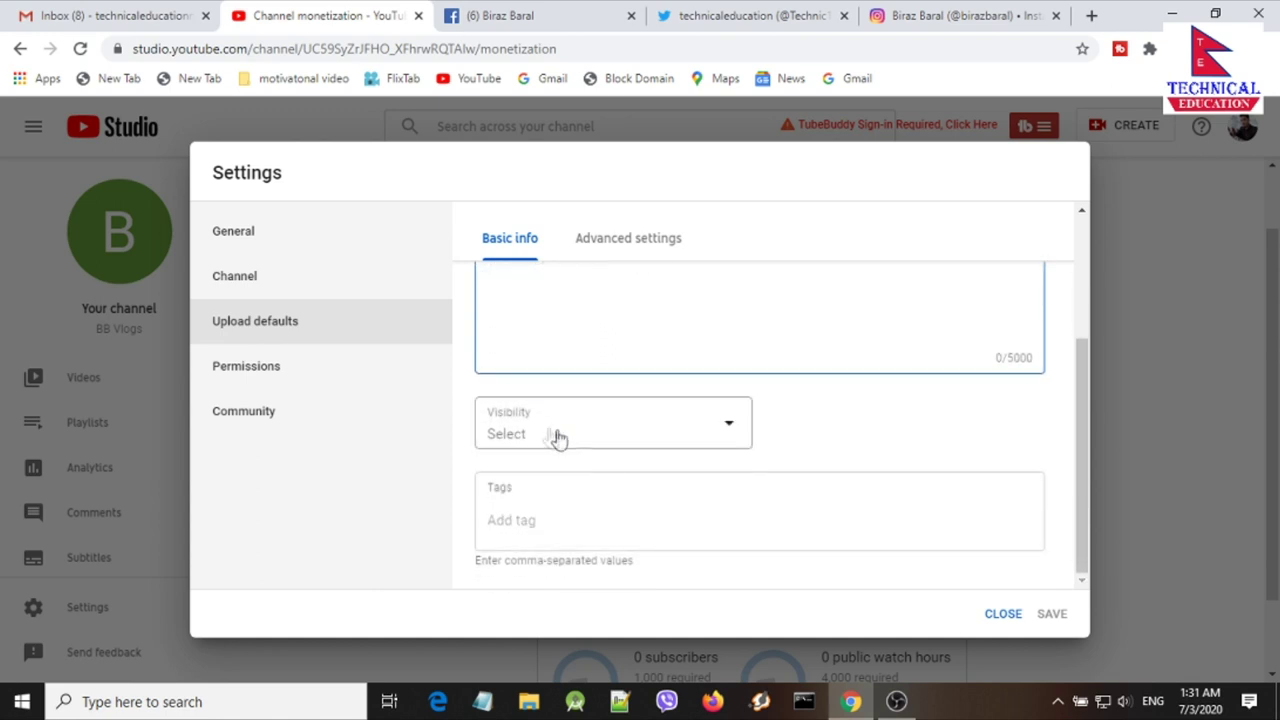
pyautogui.click(702, 434)
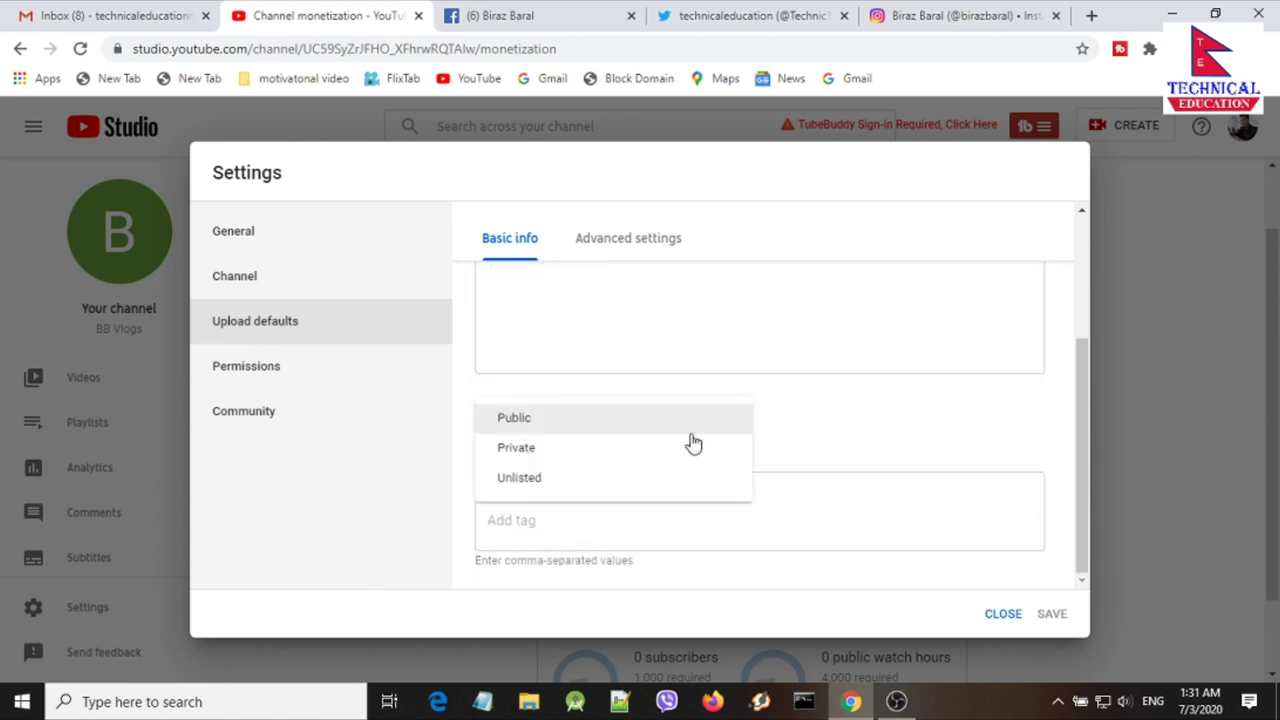
pyautogui.click(603, 428)
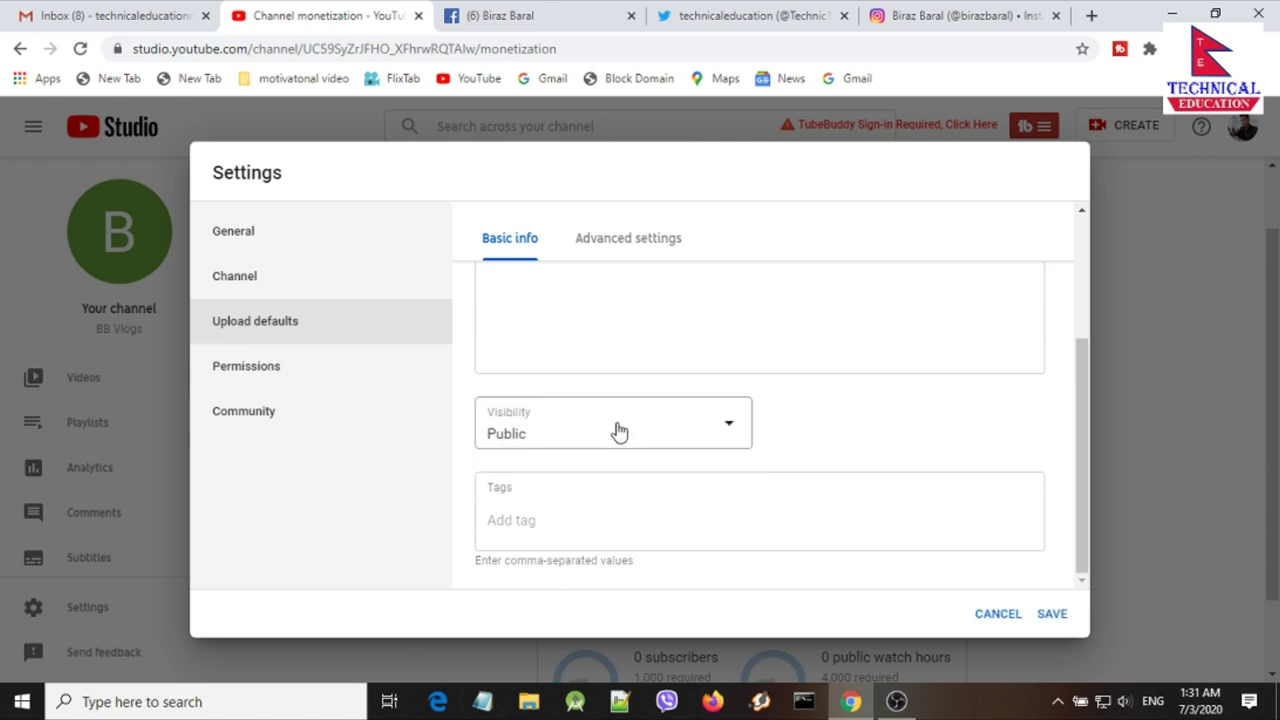
pyautogui.click(614, 431)
pyautogui.click(574, 476)
# - Add the default upload tags "bb blogs" and the channel owner's full name, and save the settings
pyautogui.click(558, 518)
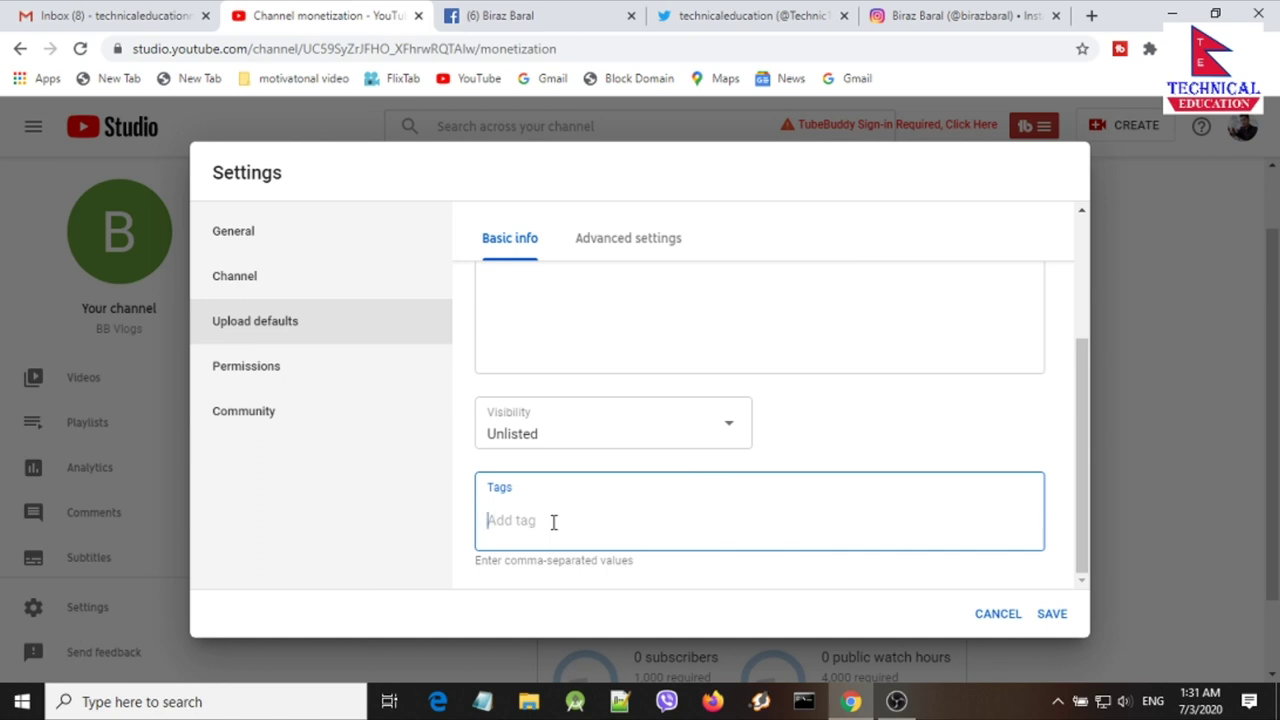
pyautogui.write('bb blogs')
pyautogui.press('Return')
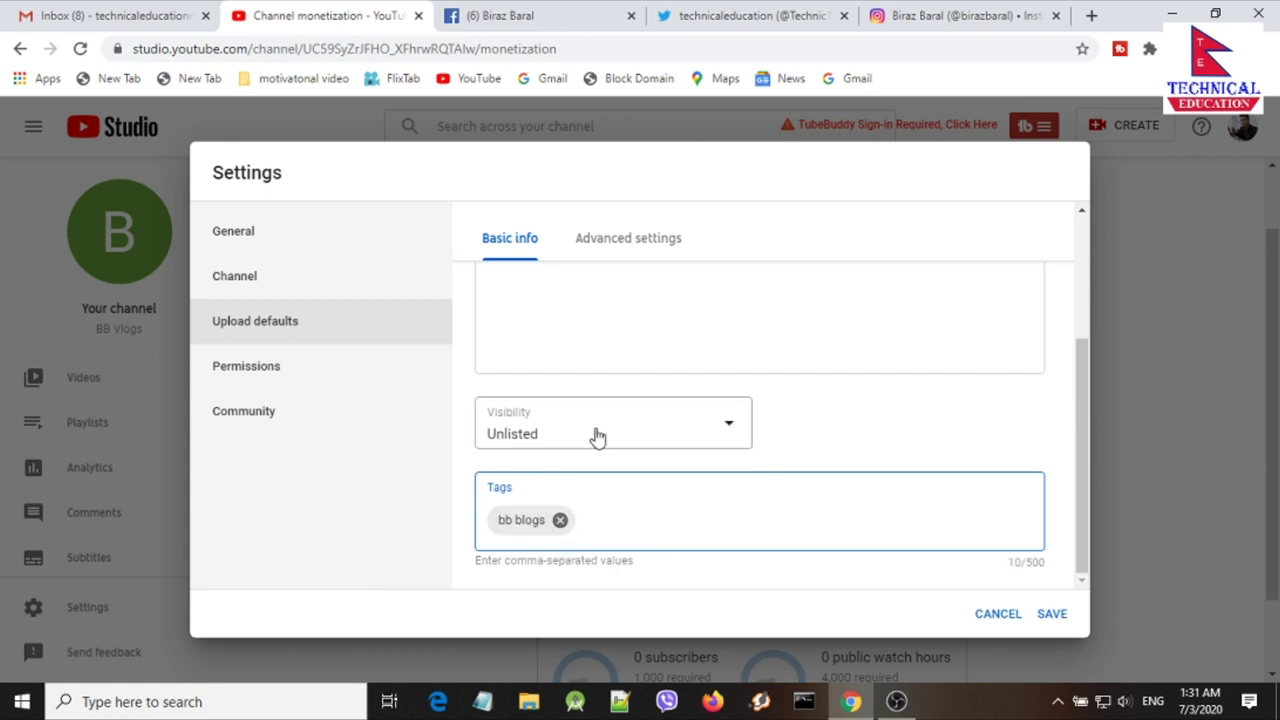
pyautogui.write('bom bahadur bk')
pyautogui.press('Return')
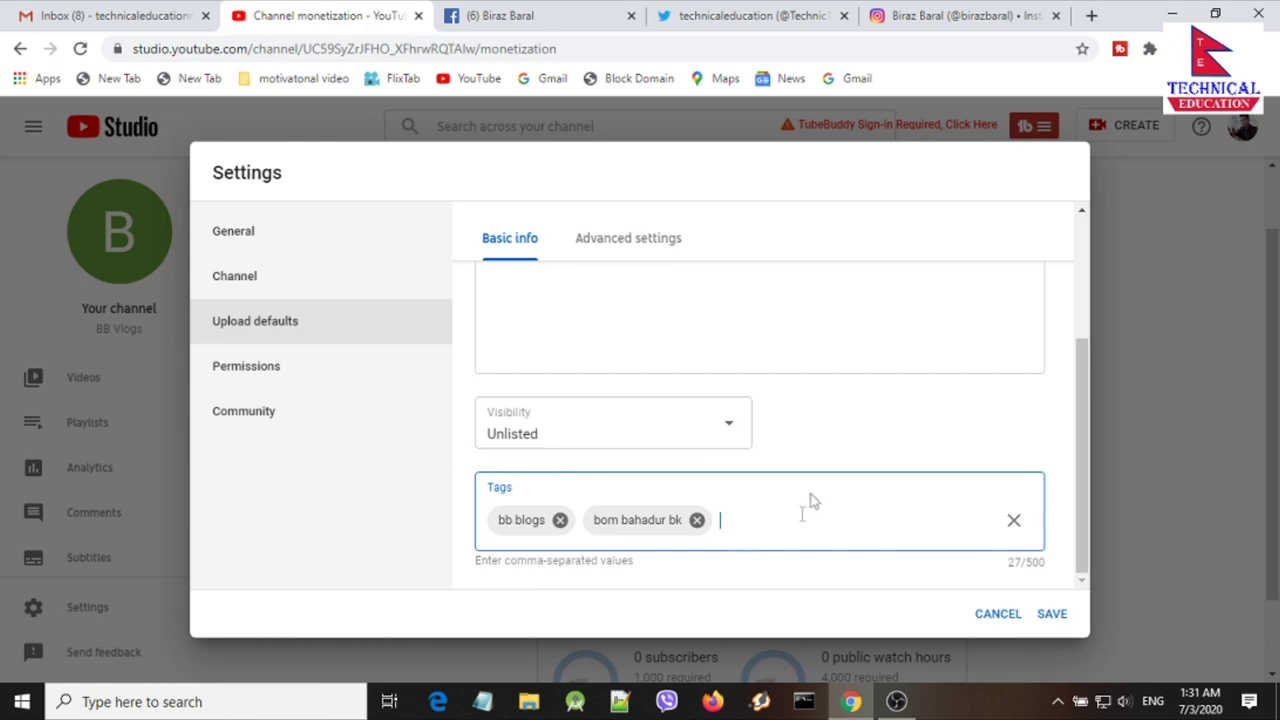
pyautogui.click(1050, 614)
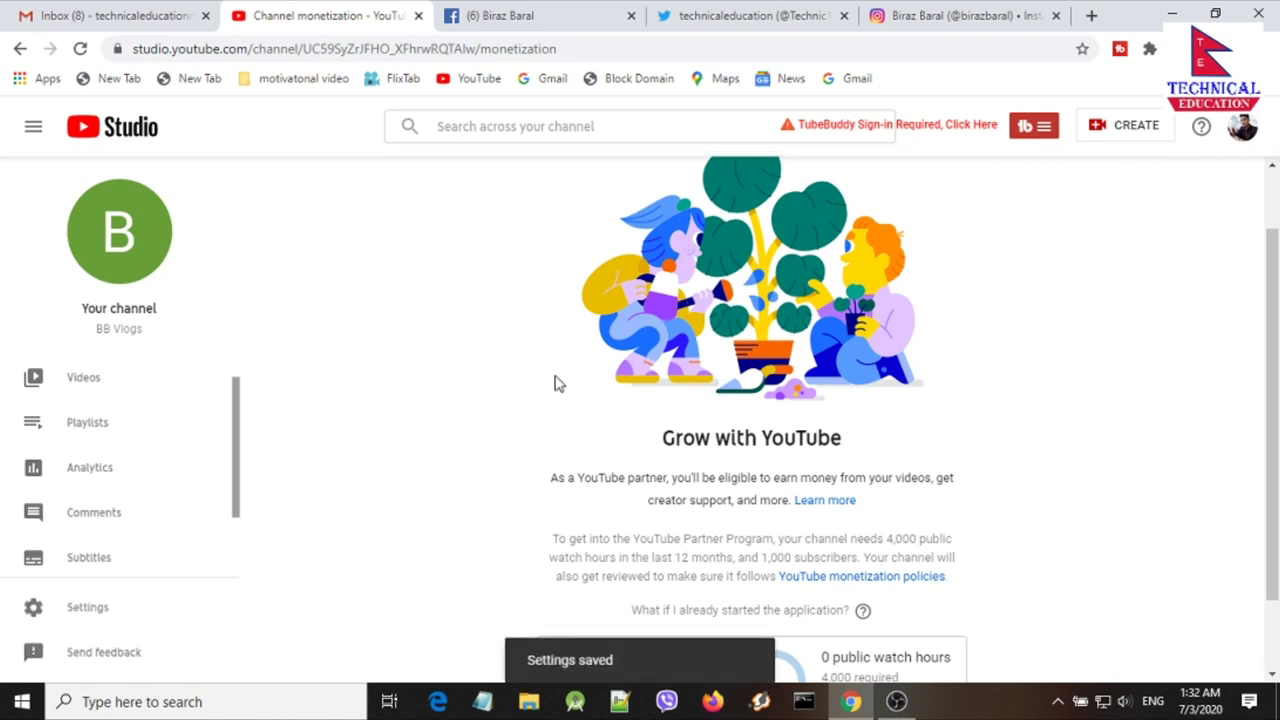
pyautogui.scroll(-1, 766, 445)
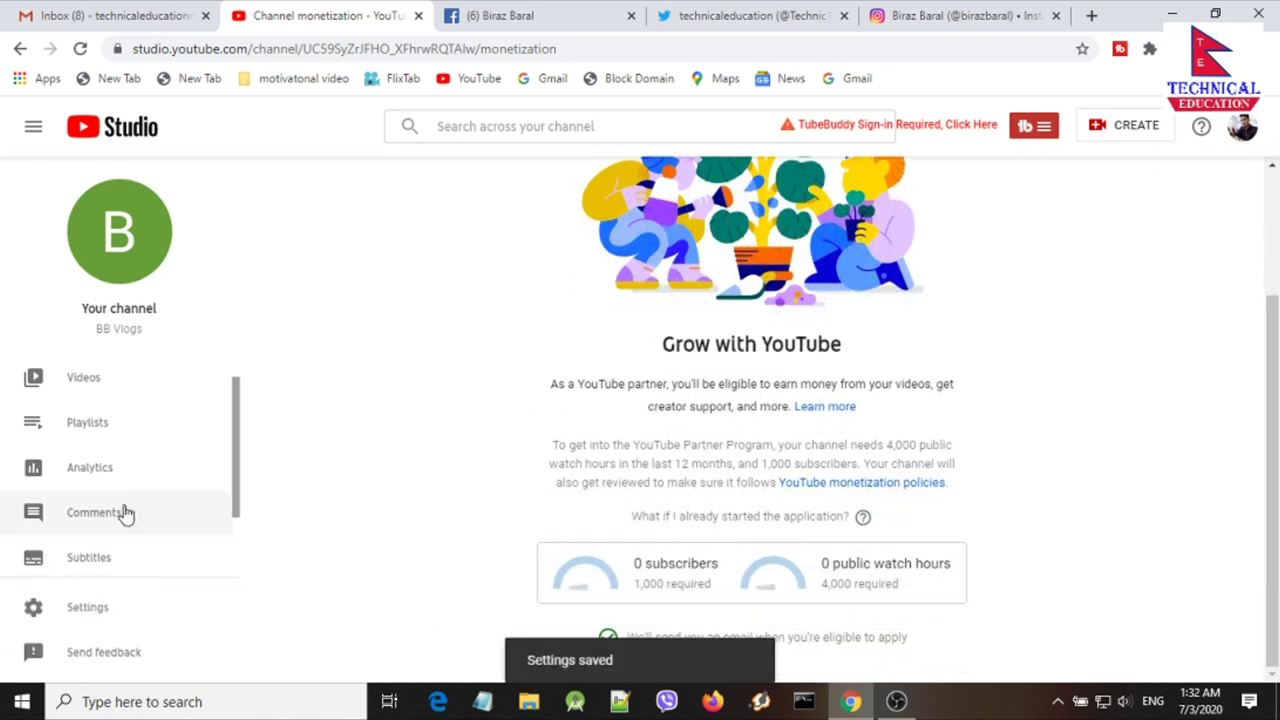
# - Review the permissions, community filter and channel basic info sections of the channel settings, closing them without making changes
pyautogui.click(90, 620)
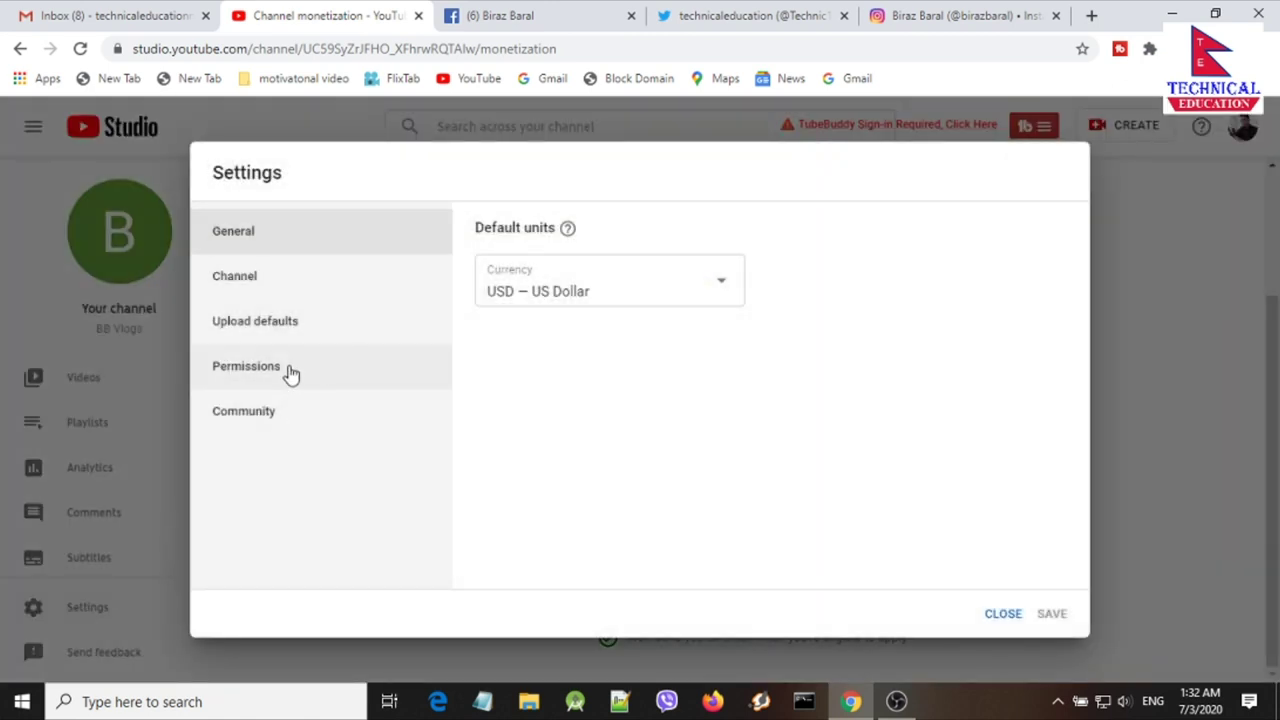
pyautogui.click(289, 370)
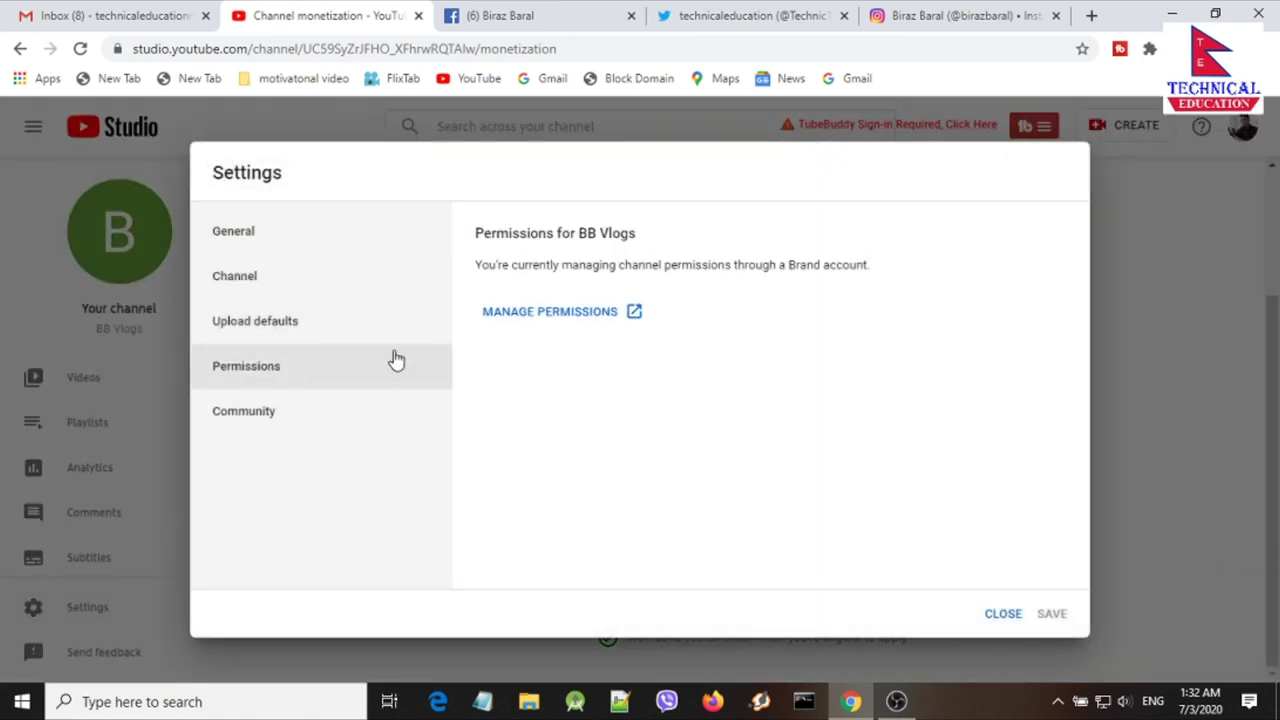
pyautogui.click(551, 314)
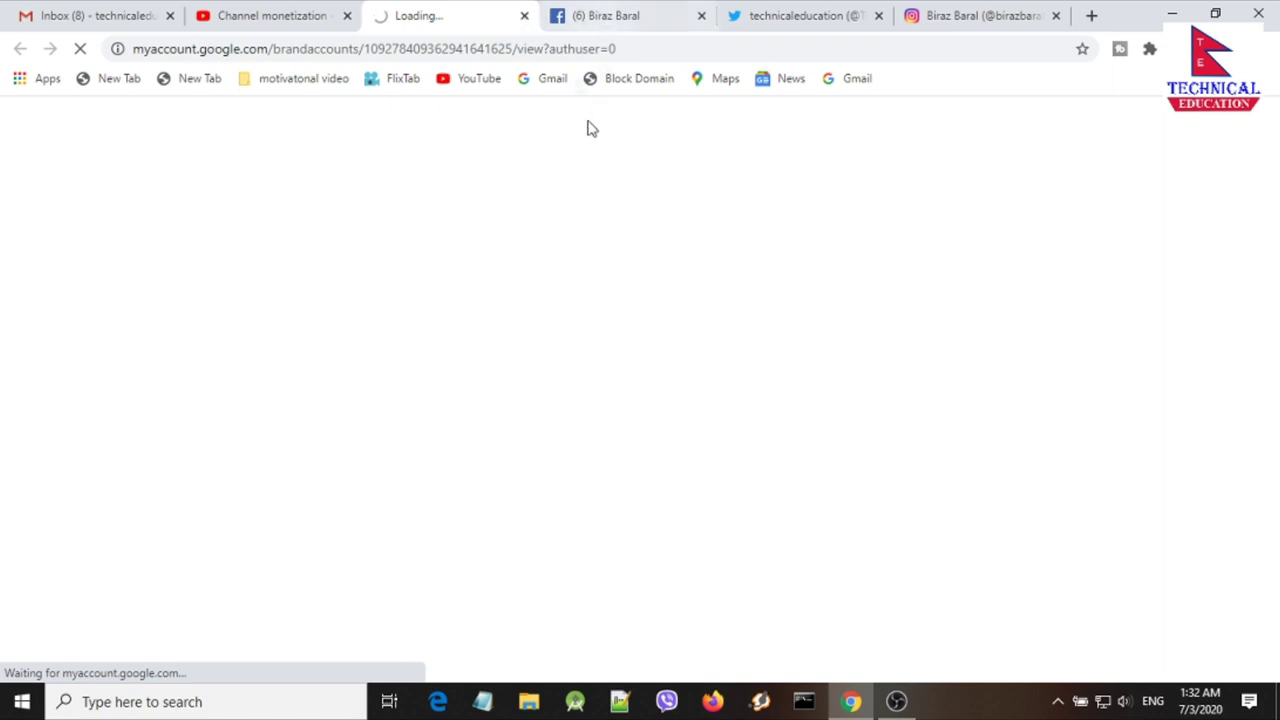
pyautogui.click(523, 16)
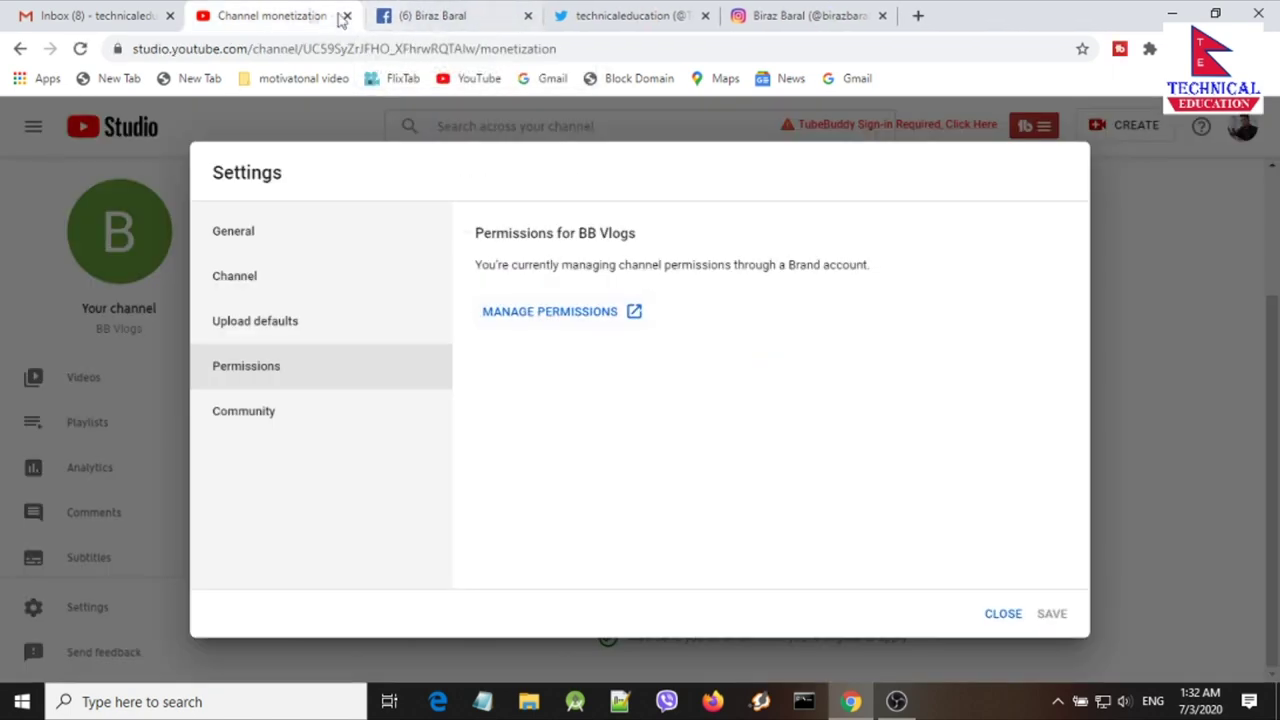
pyautogui.click(277, 409)
pyautogui.scroll(-5, 651, 386)
pyautogui.scroll(5, 643, 337)
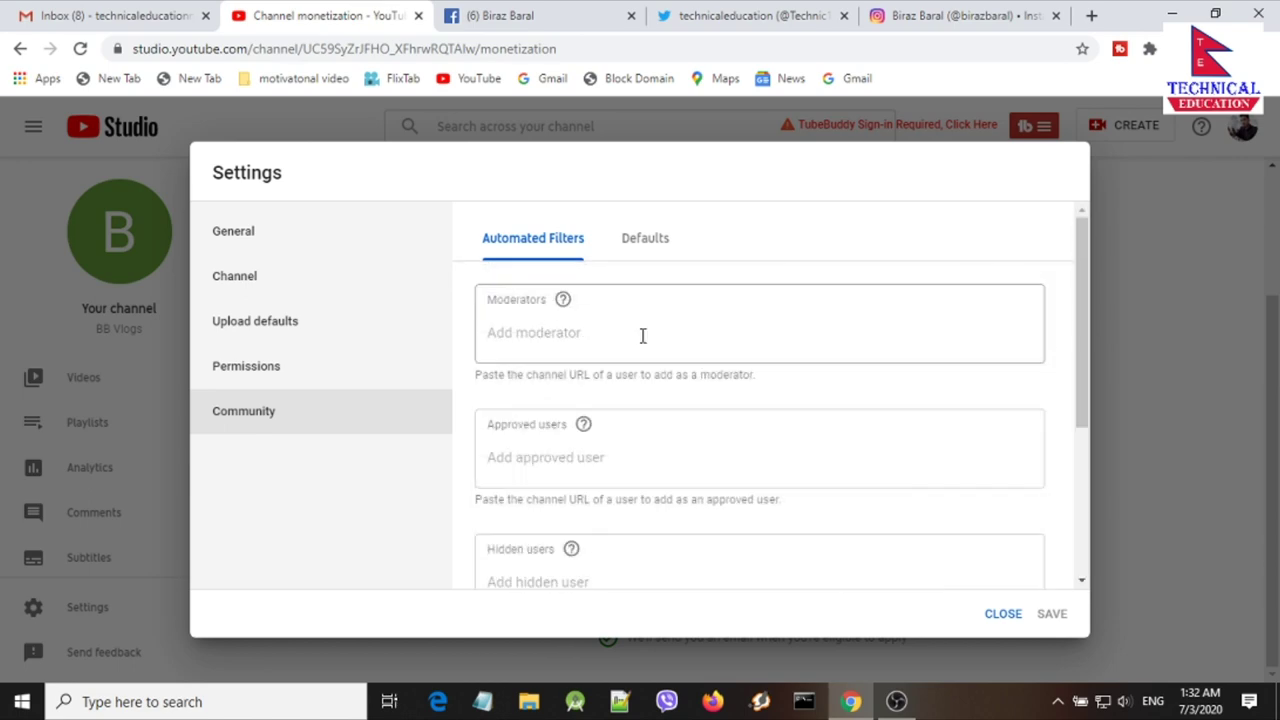
pyautogui.click(270, 277)
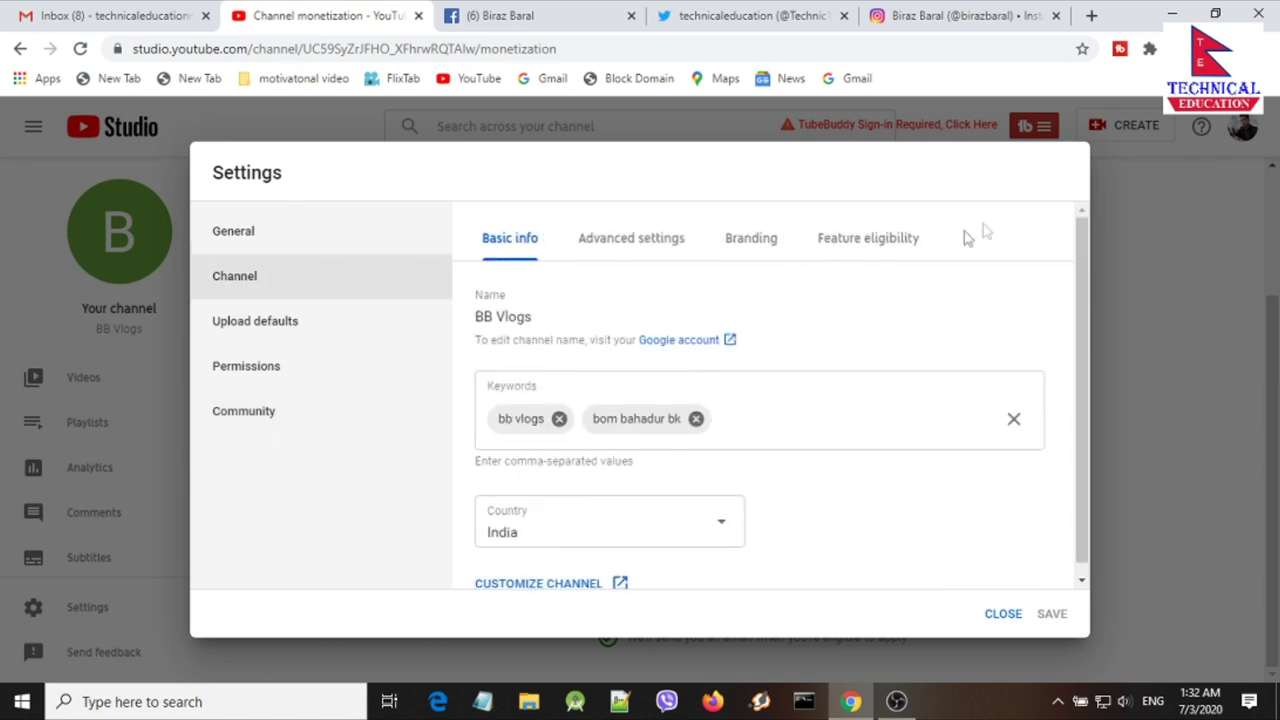
pyautogui.click(1018, 624)
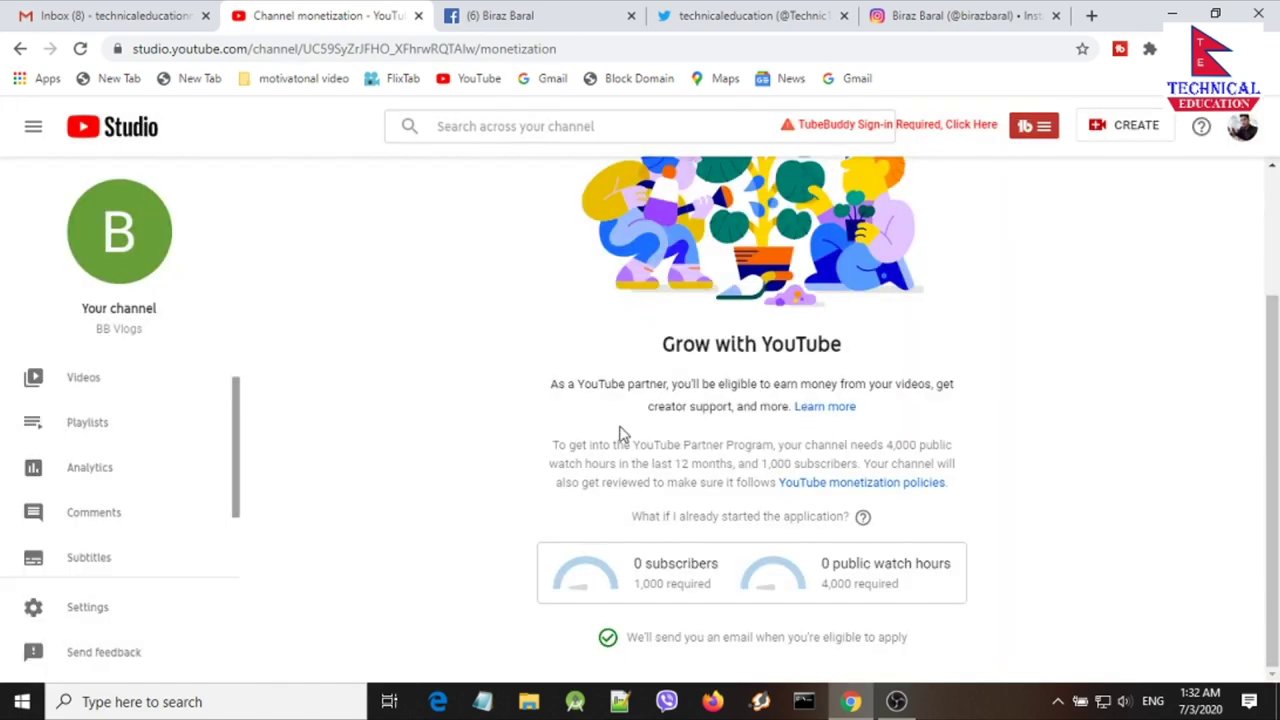
# - Go to the channel dashboard and look through its news, analytics summary, Studio updates and Creator Insider cards
pyautogui.scroll(3, 620, 434)
pyautogui.scroll(1, 95, 398)
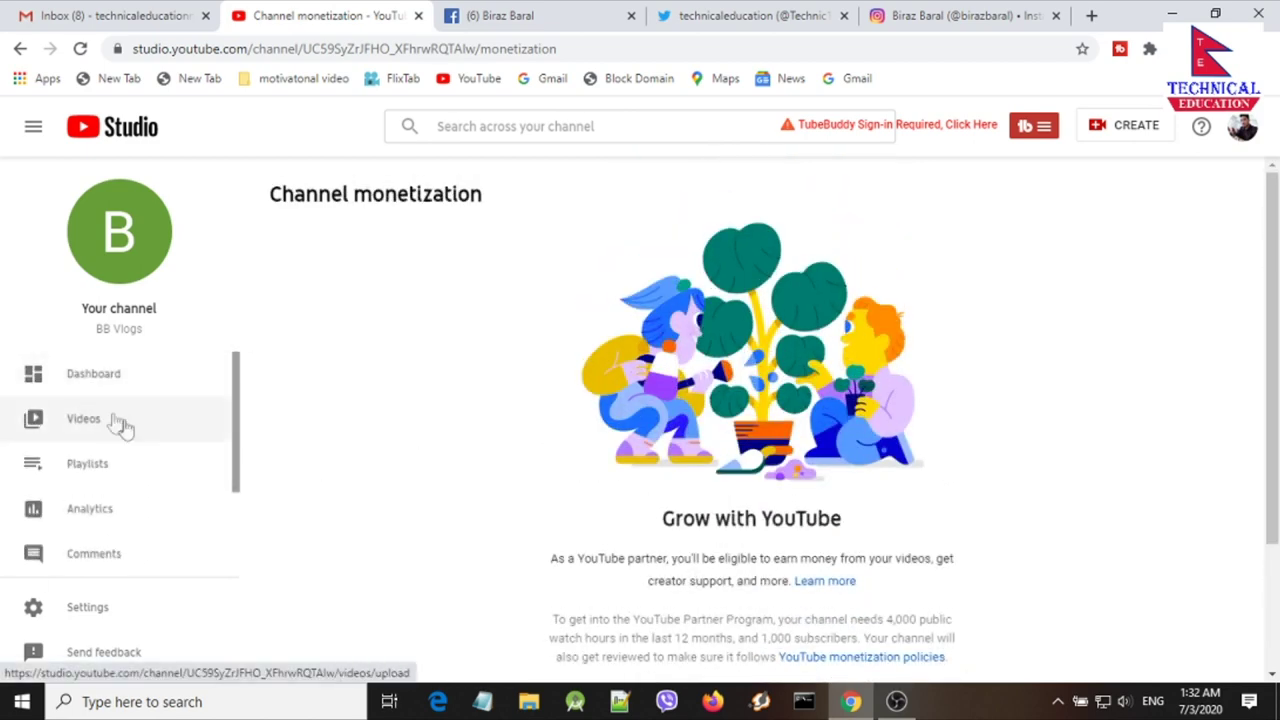
pyautogui.click(94, 373)
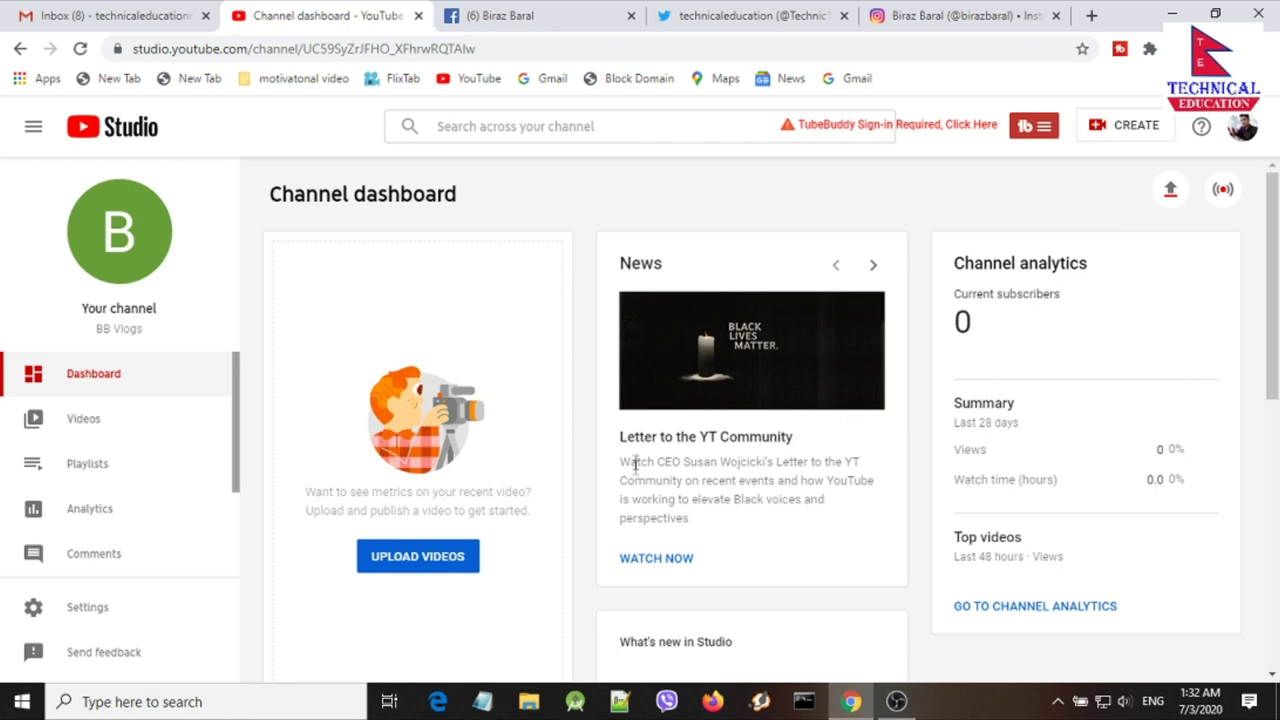
pyautogui.scroll(-1, 1071, 383)
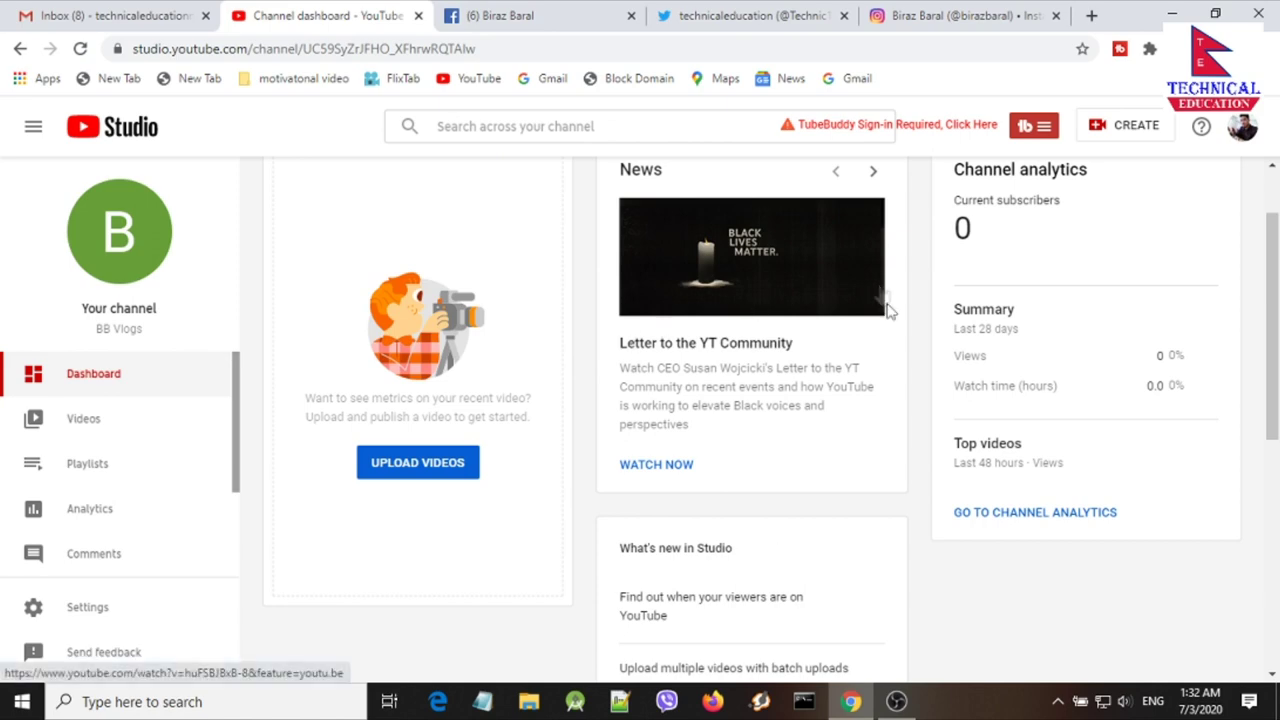
pyautogui.scroll(-3, 751, 508)
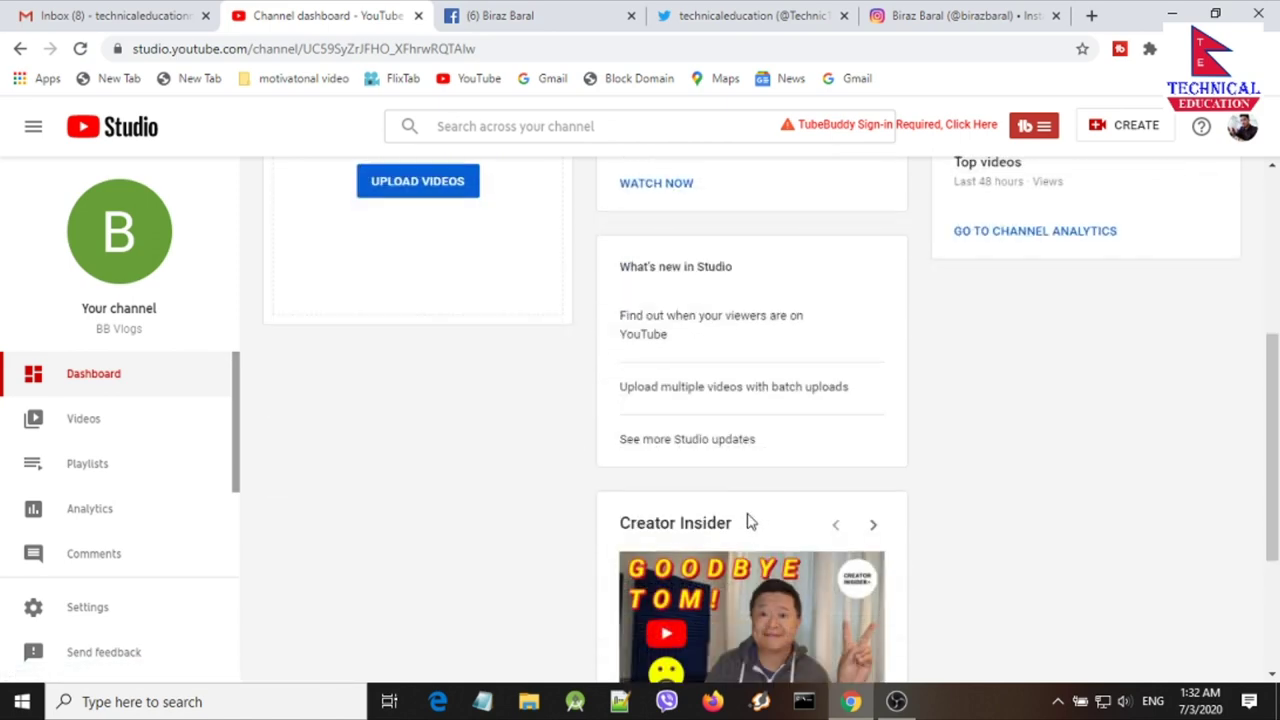
pyautogui.scroll(4, 700, 480)
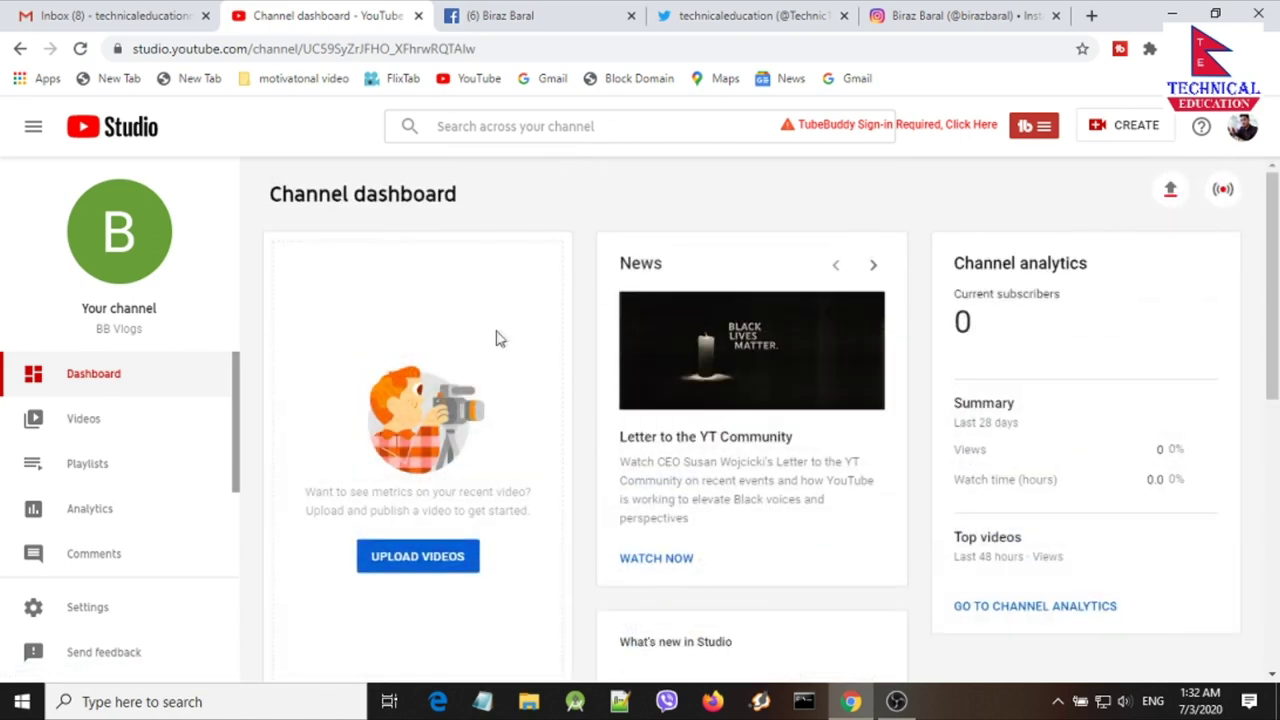
# - View the channel's uploaded videos list and open the playlists page, returning to Studio
pyautogui.click(90, 424)
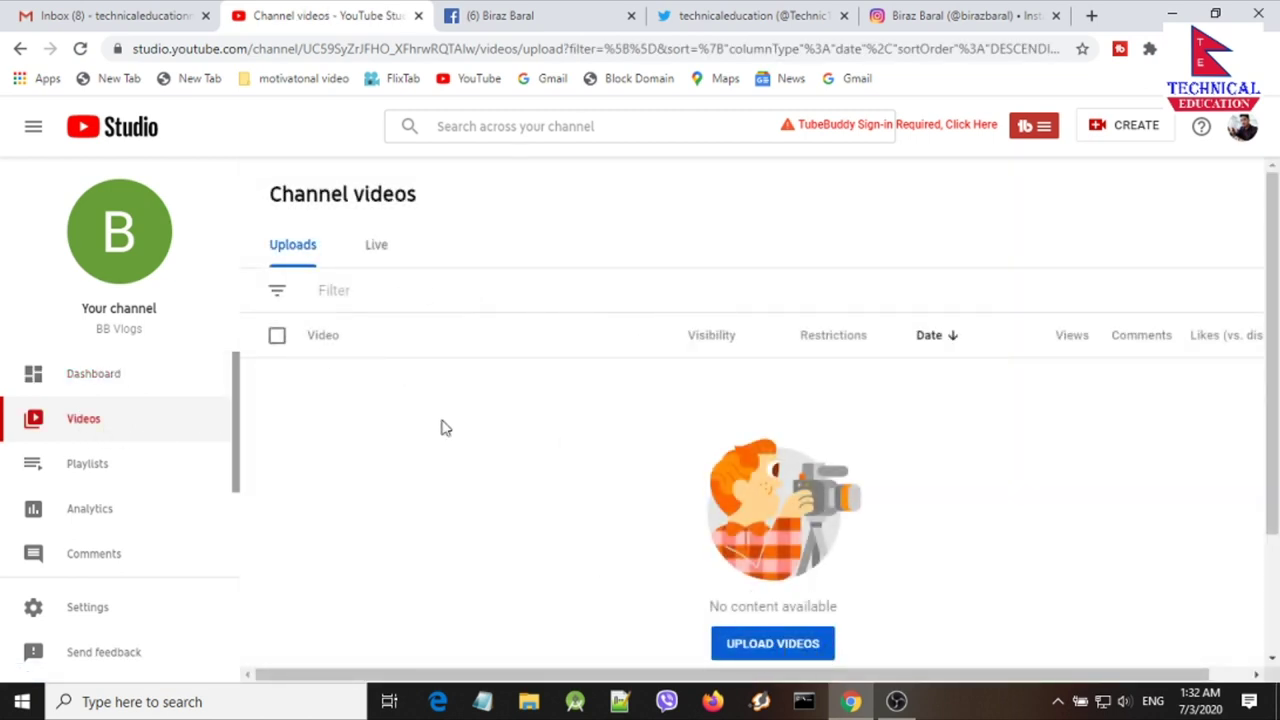
pyautogui.click(88, 466)
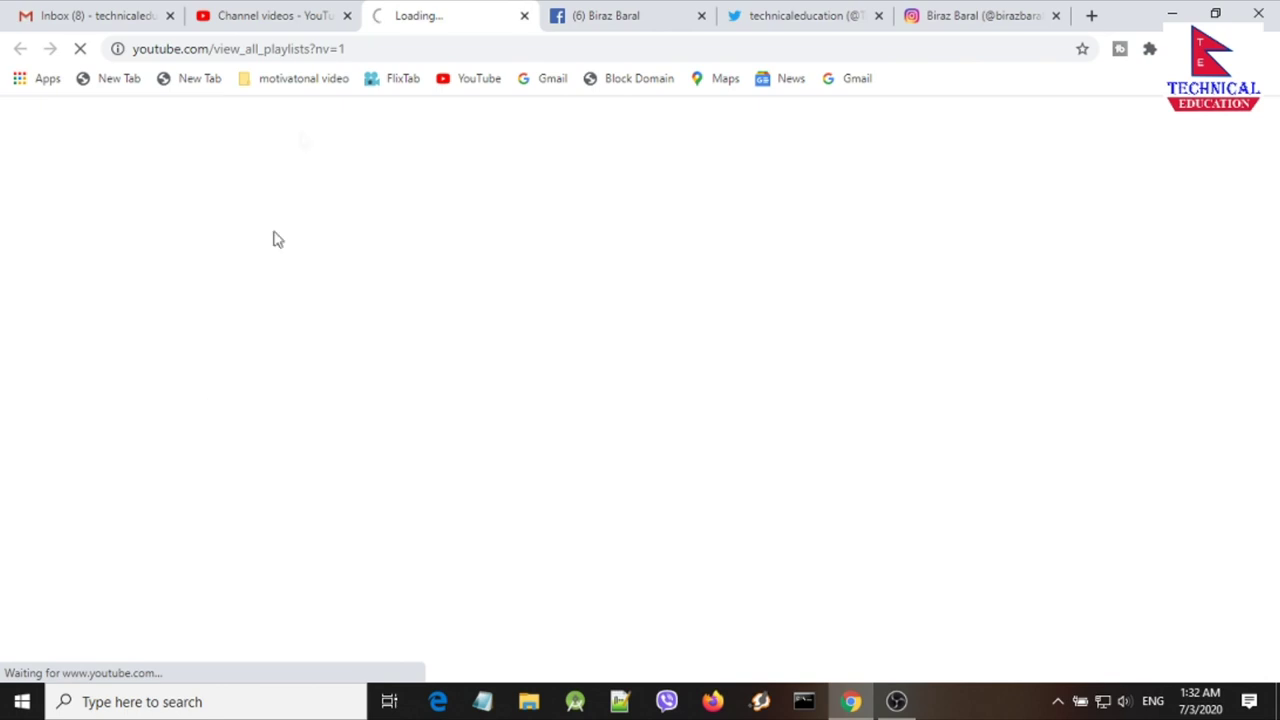
pyautogui.click(283, 10)
# - Examine the channel analytics overview, including the views, watch time and subscribers charts
pyautogui.scroll(-2, 123, 463)
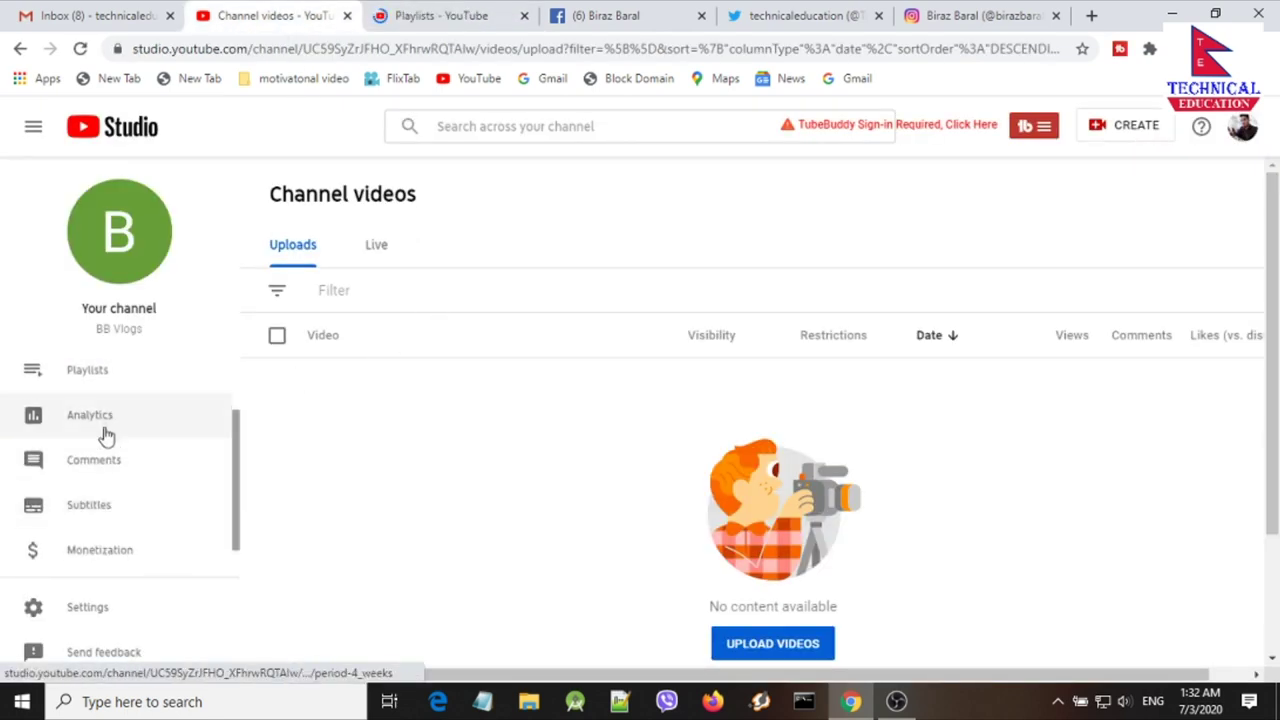
pyautogui.click(106, 431)
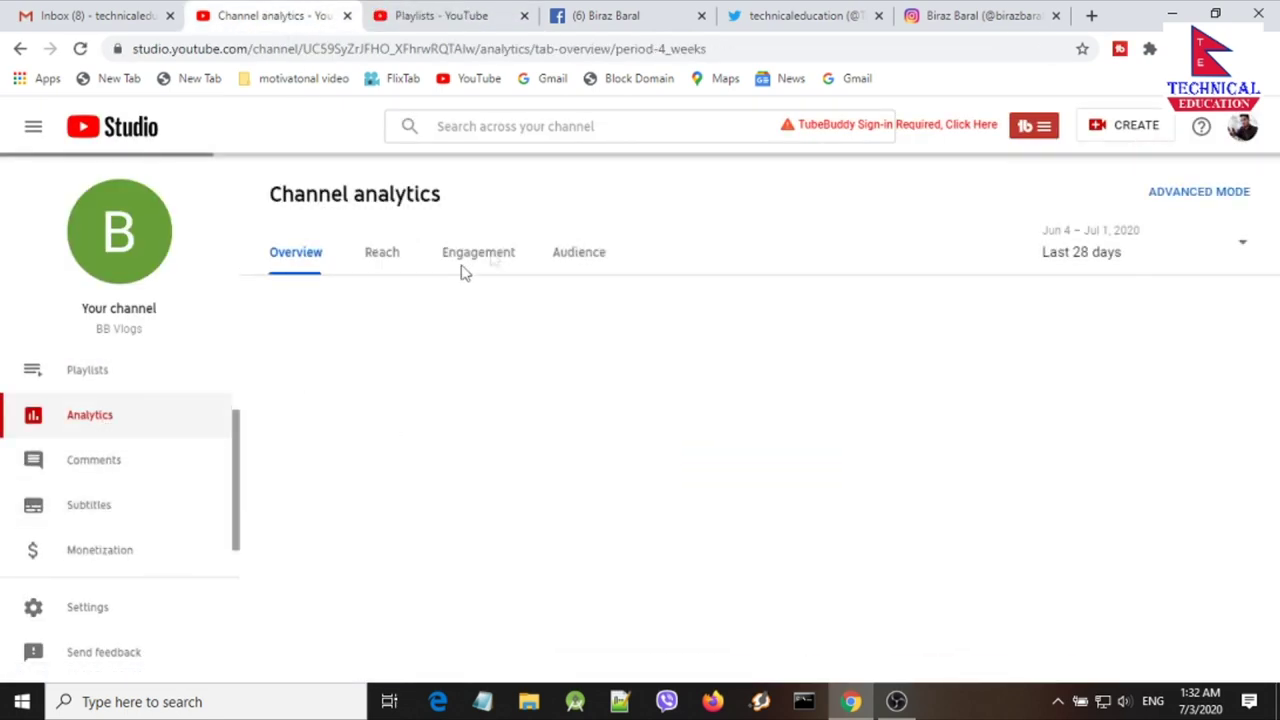
pyautogui.scroll(-2, 626, 403)
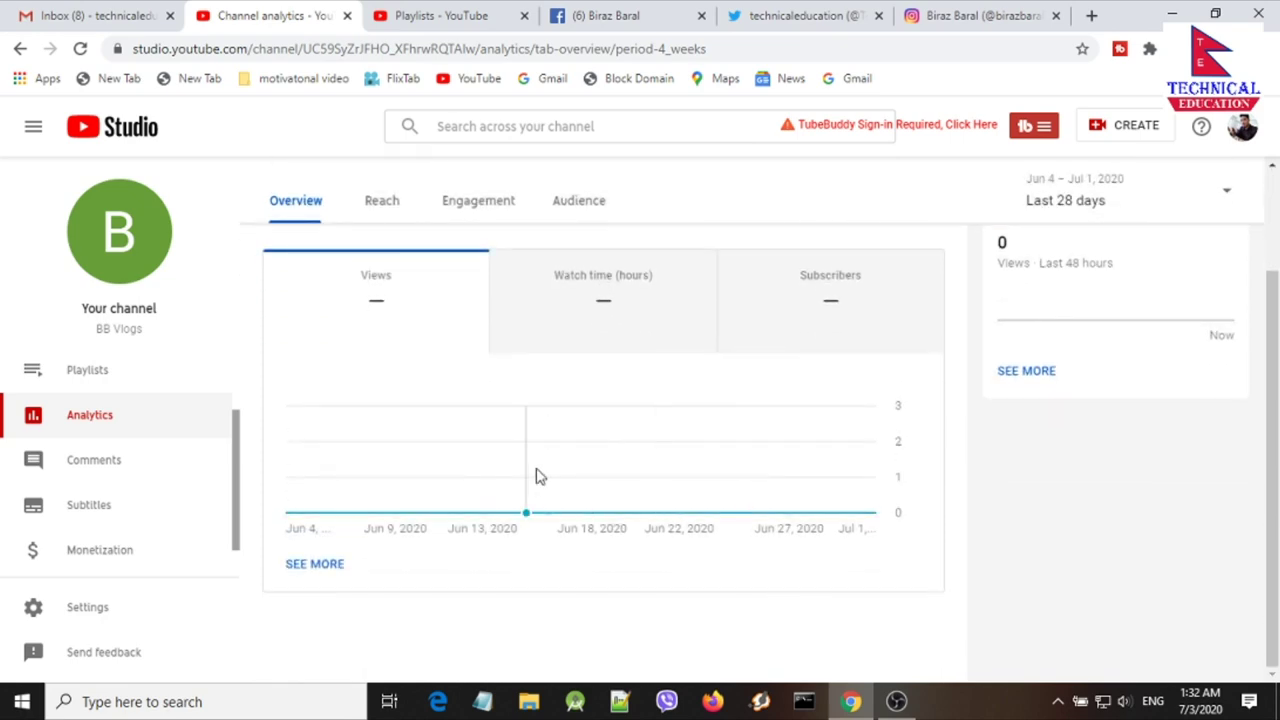
pyautogui.scroll(2, 535, 465)
pyautogui.click(646, 437)
pyautogui.click(826, 412)
pyautogui.scroll(-1, 1049, 497)
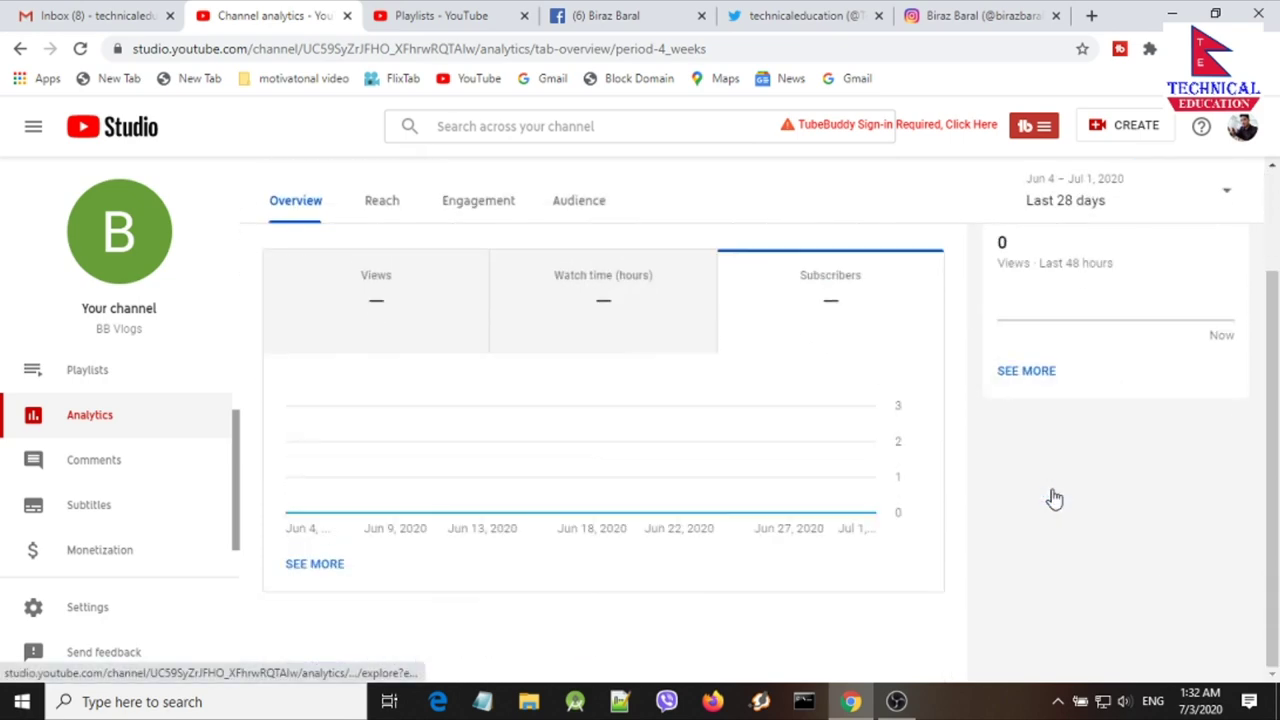
# - Review the channel comments, clearing the "I haven't responded" filter and checking the held for review and likely spam lists
pyautogui.click(100, 466)
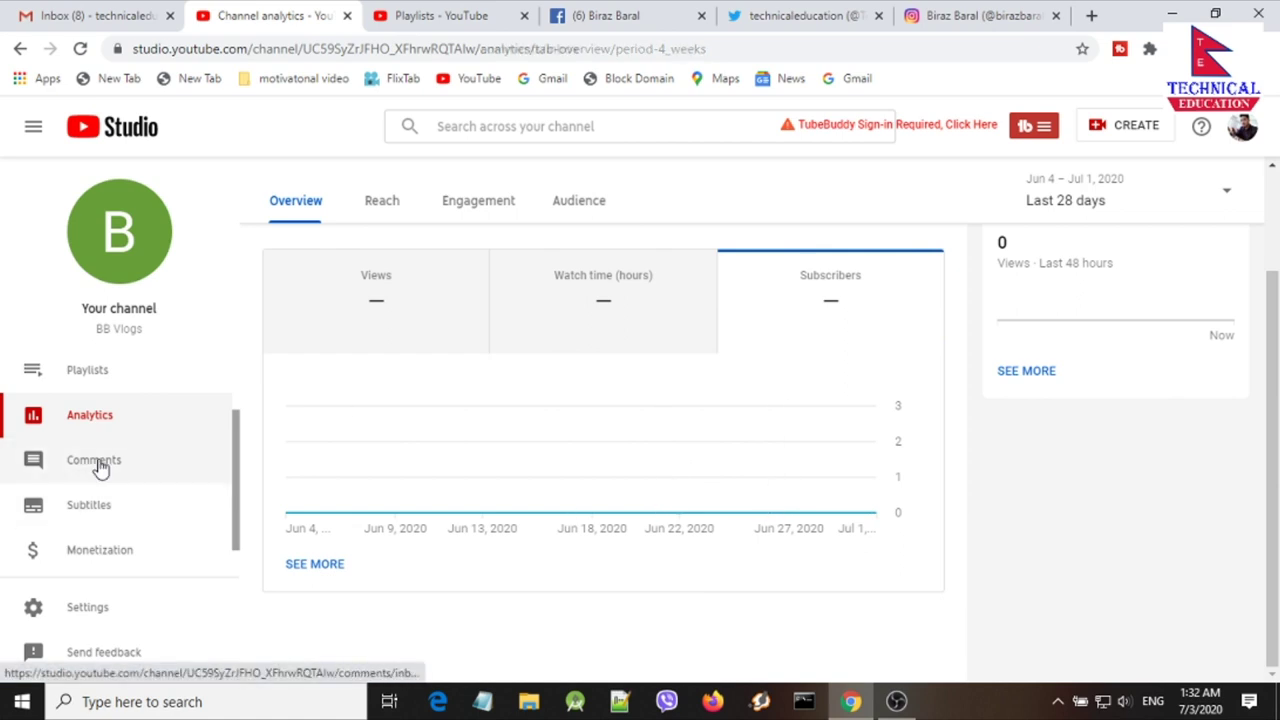
pyautogui.click(482, 450)
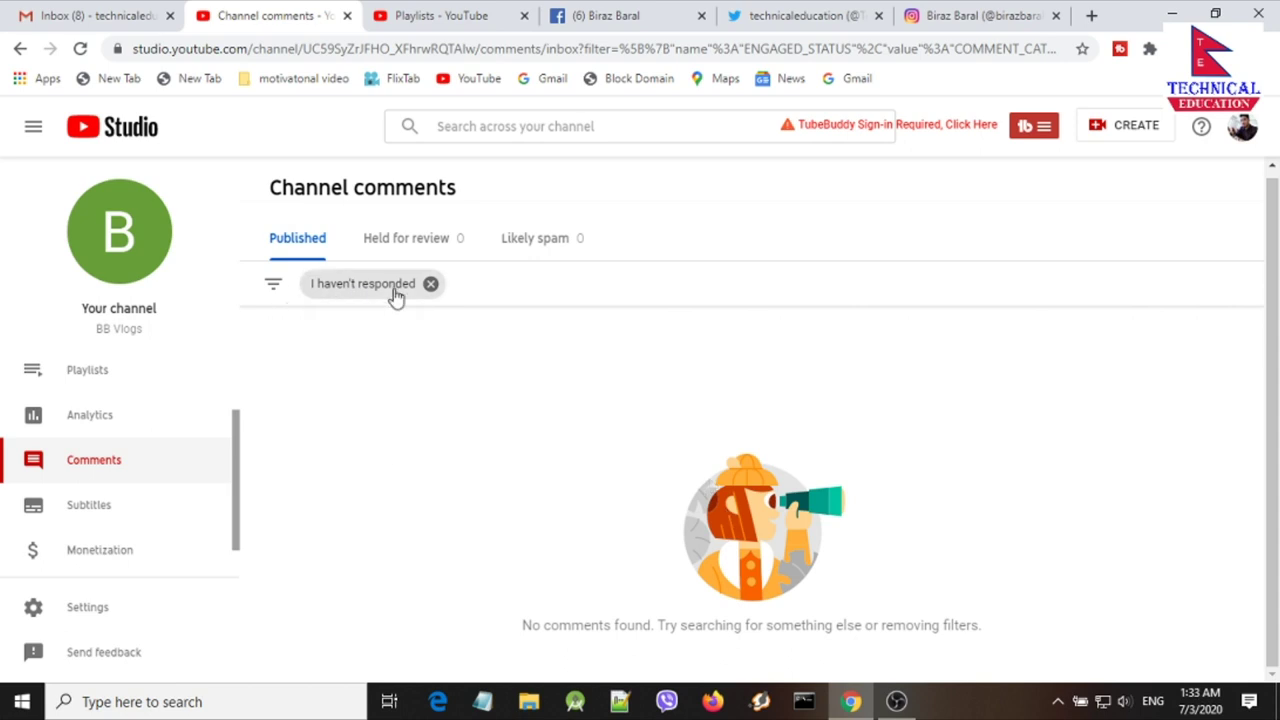
pyautogui.click(273, 284)
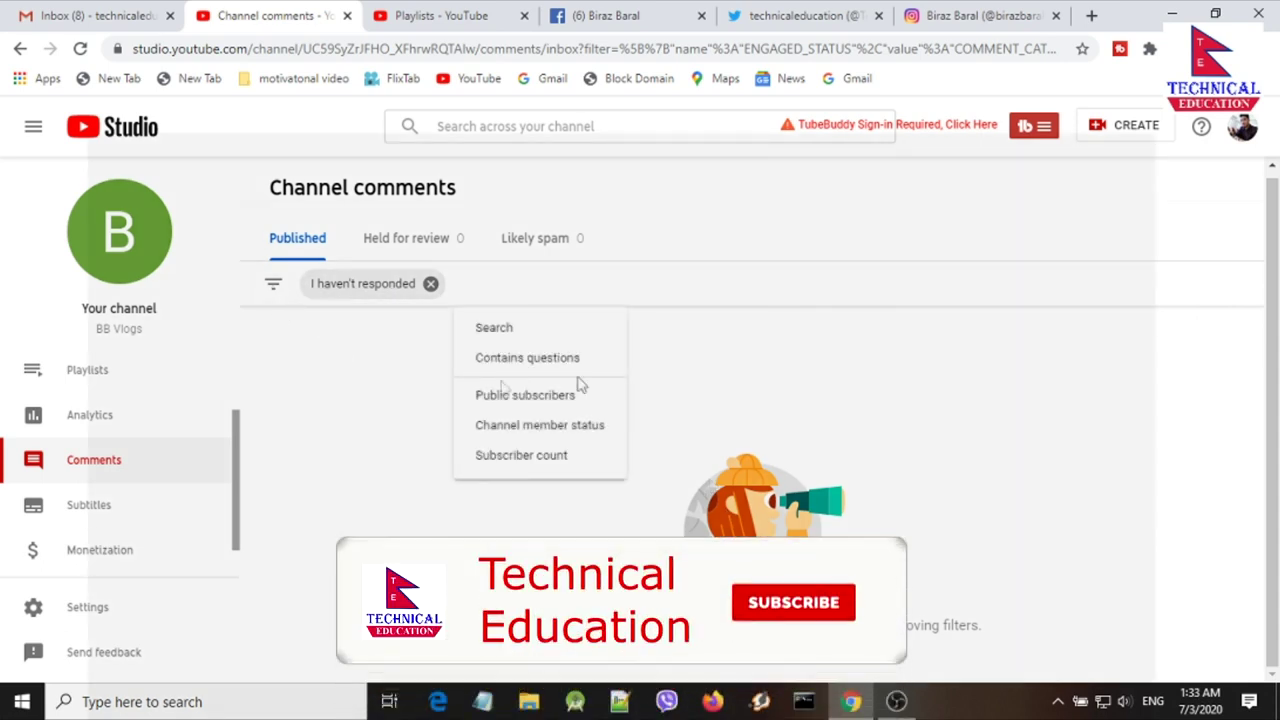
pyautogui.click(429, 284)
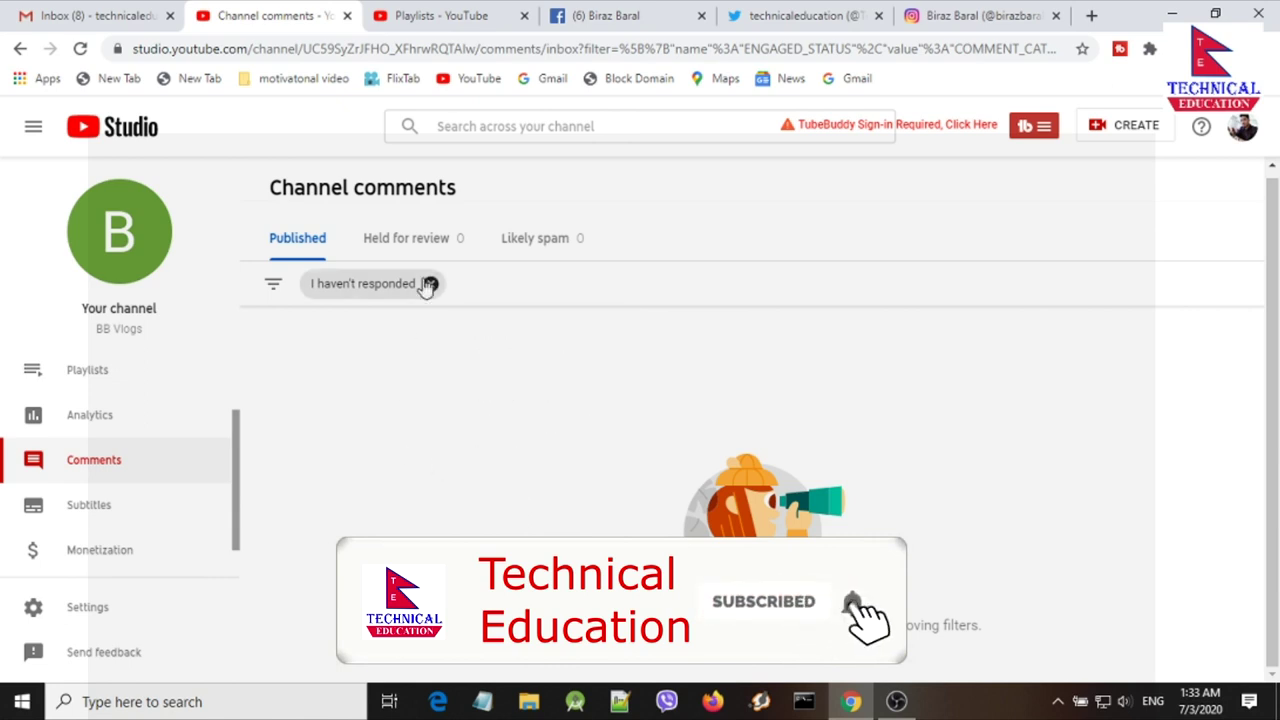
pyautogui.click(402, 242)
pyautogui.click(530, 245)
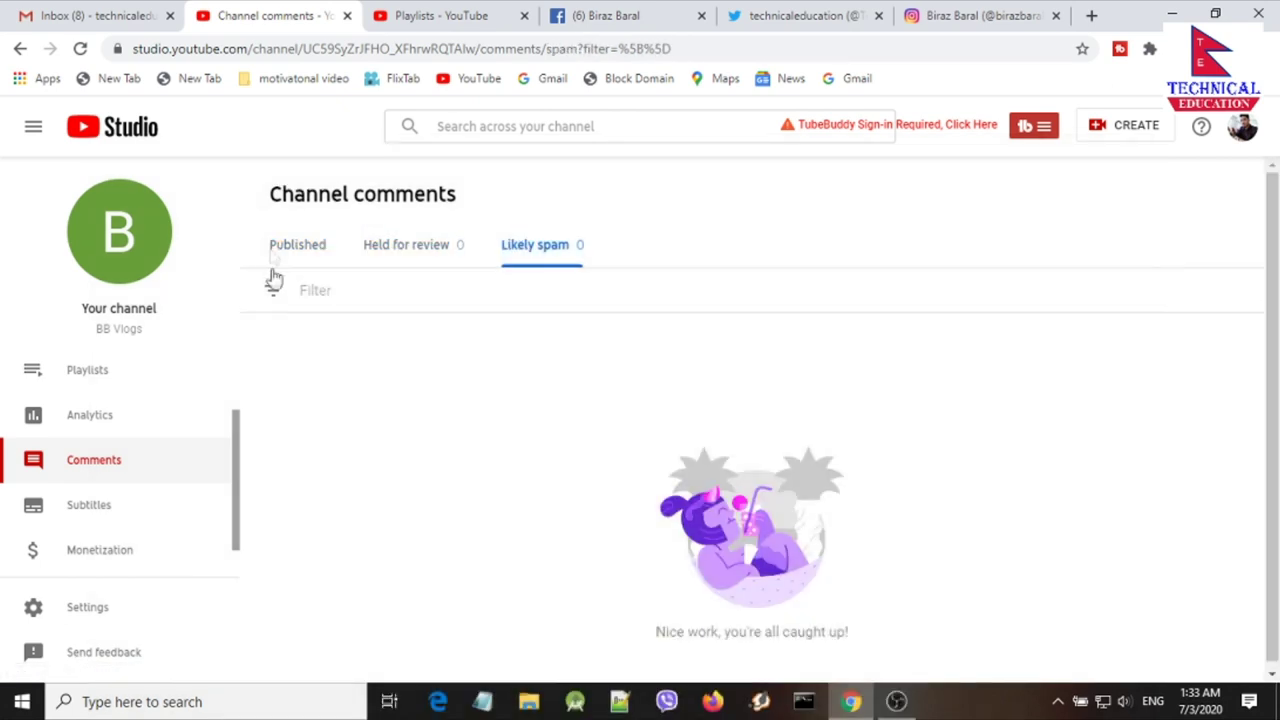
# - Examine the subscriber and public watch hour requirements on the channel monetization page
pyautogui.scroll(-1, 100, 478)
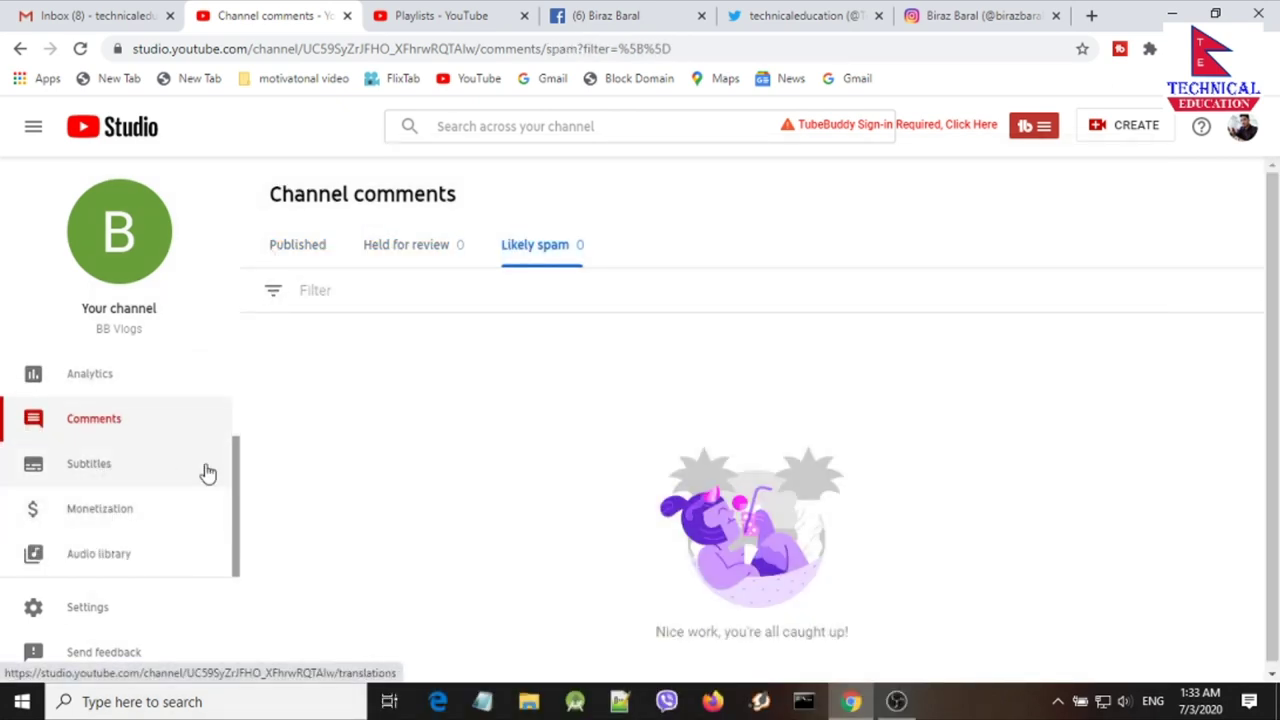
pyautogui.click(180, 476)
pyautogui.click(109, 512)
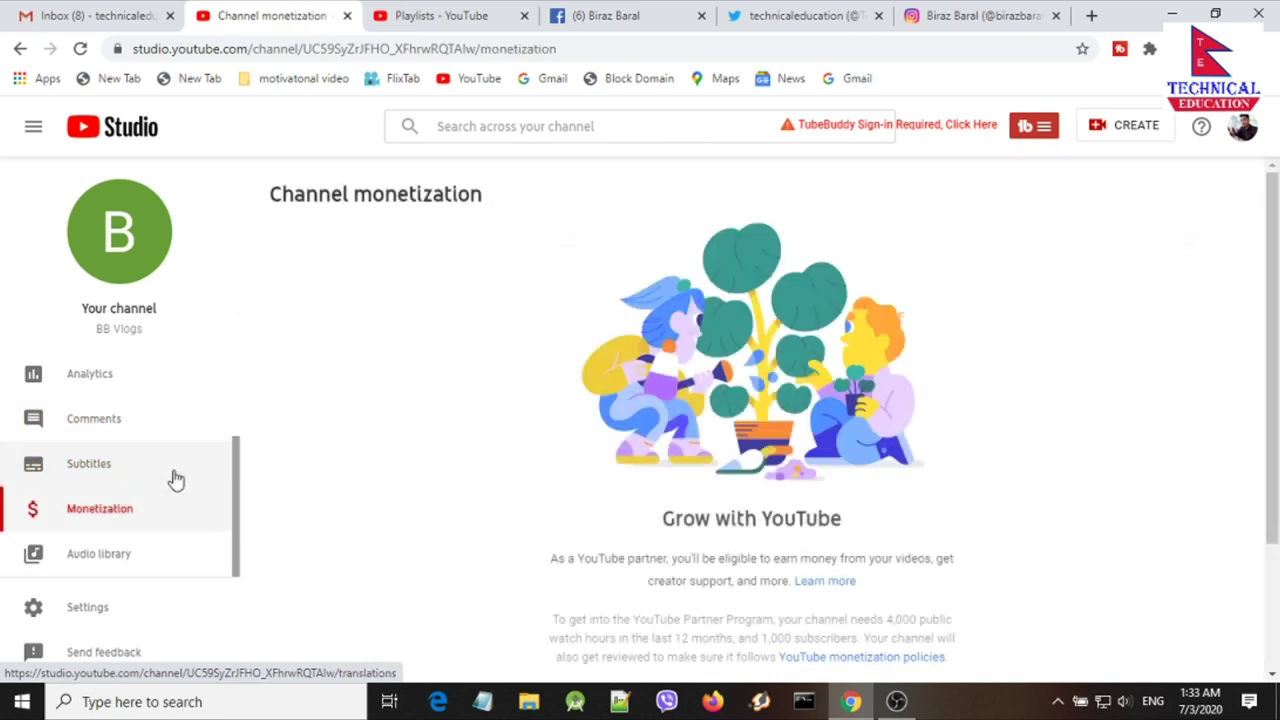
pyautogui.scroll(-2, 782, 415)
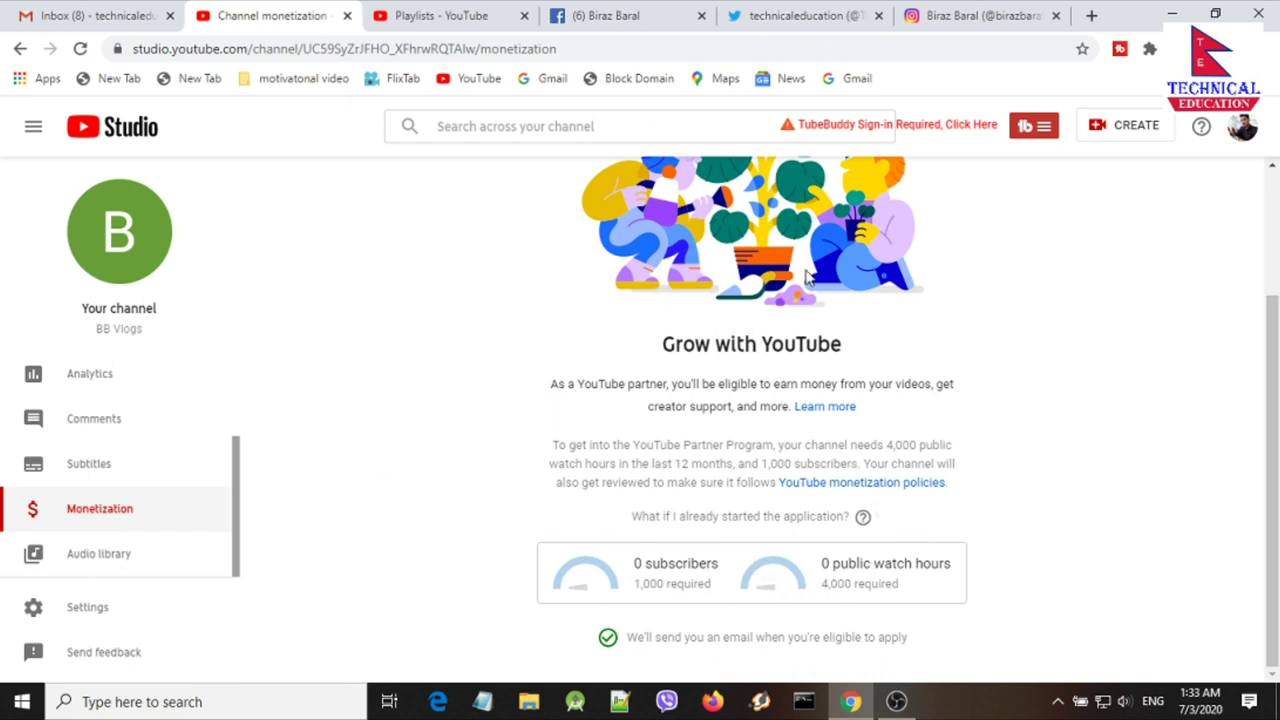
pyautogui.scroll(2, 800, 278)
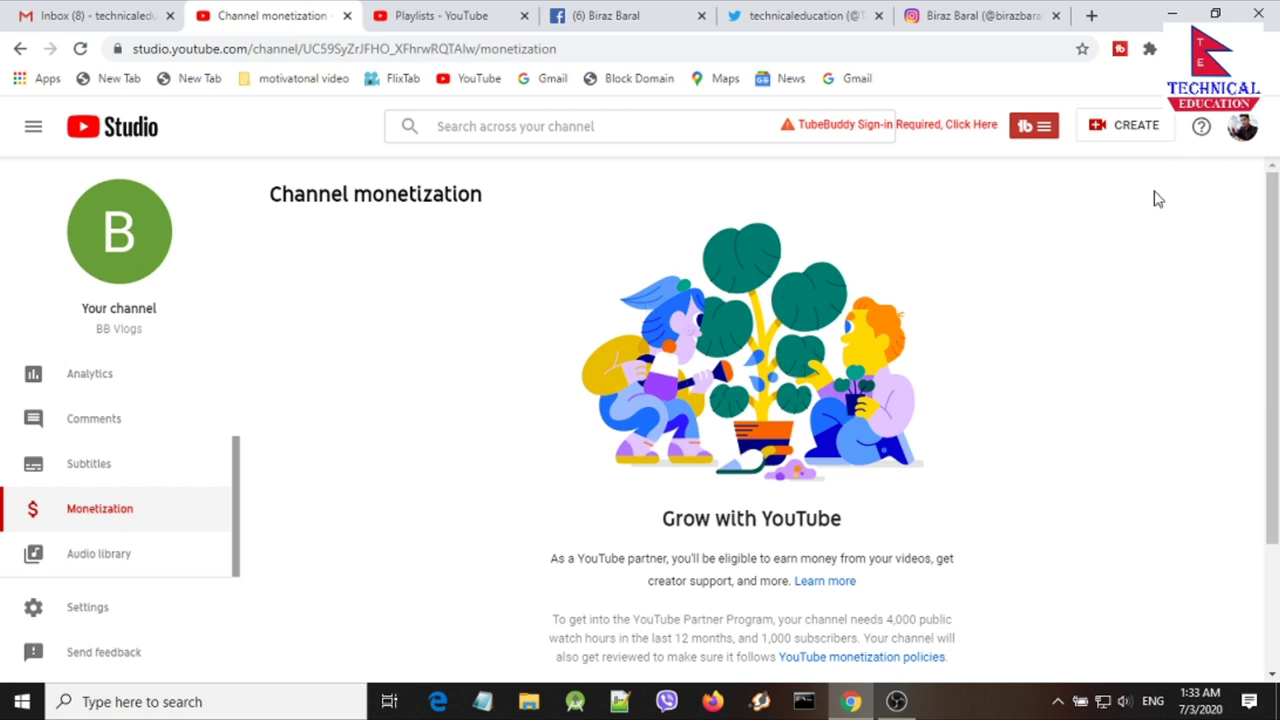
# - Open the public page of the BB Vlogs channel and look over its banner, social links and home section
pyautogui.click(1242, 127)
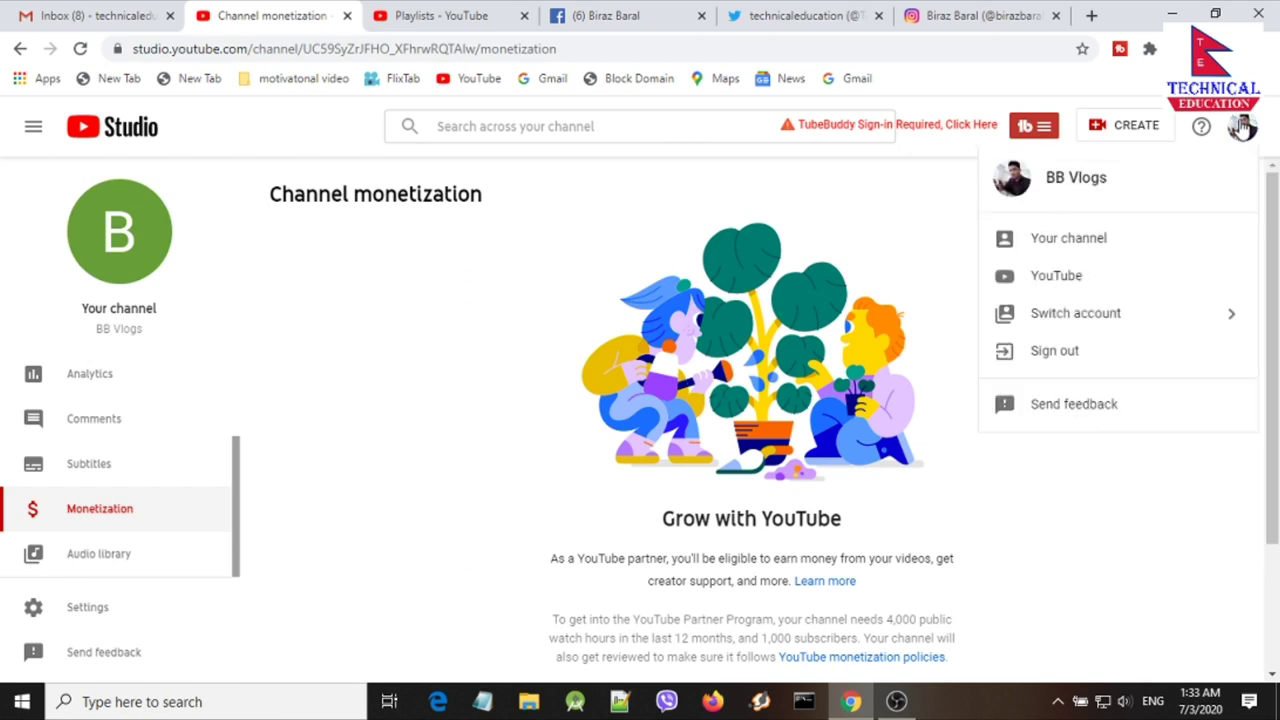
pyautogui.click(1084, 259)
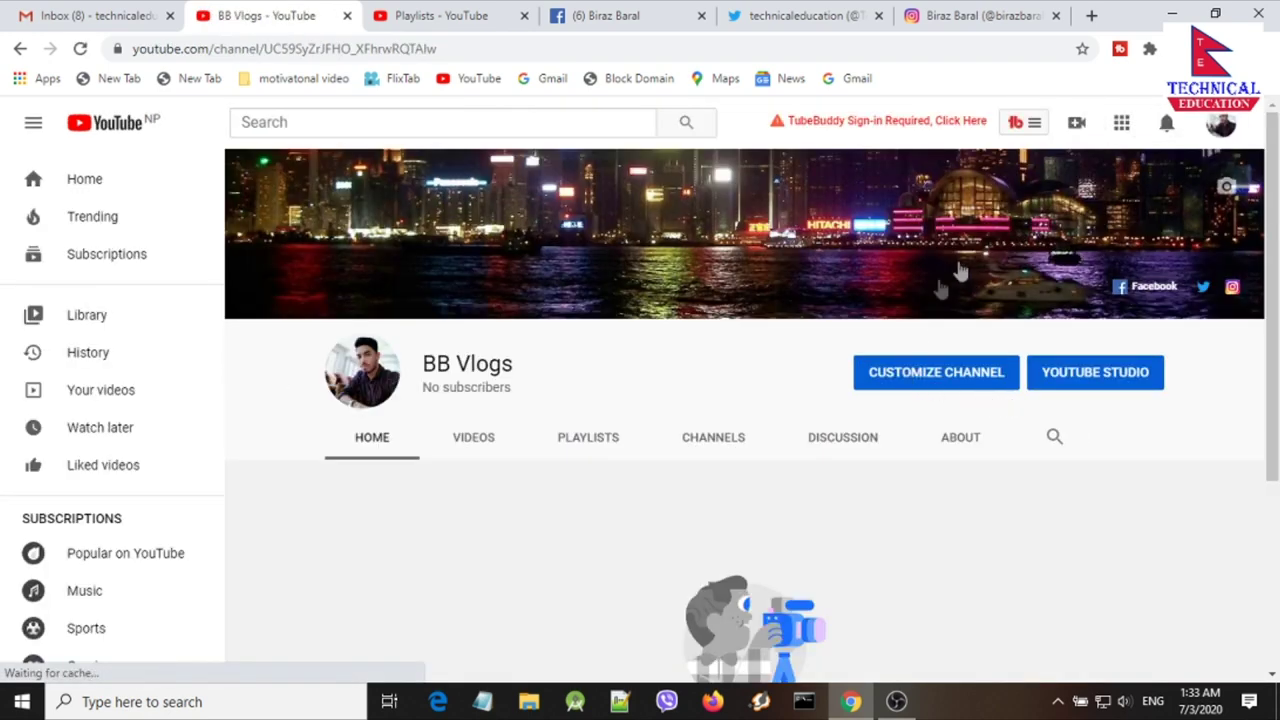
pyautogui.scroll(-3, 800, 527)
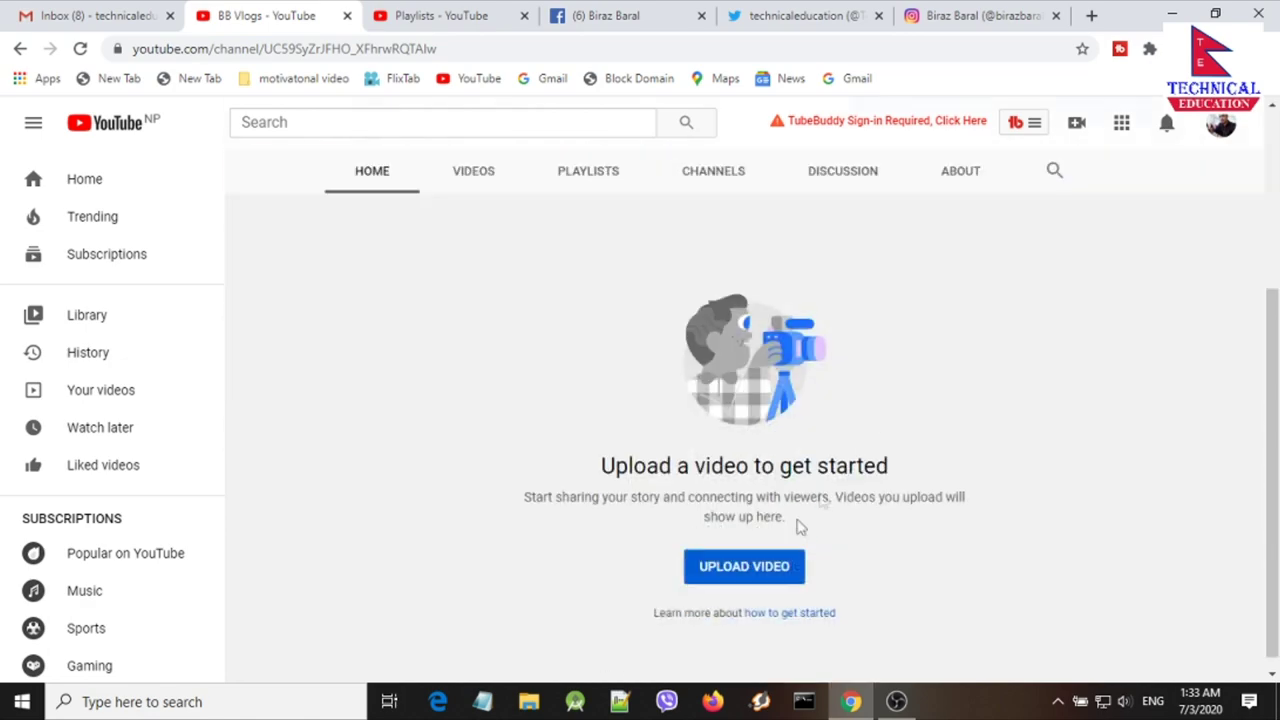
pyautogui.scroll(3, 929, 443)
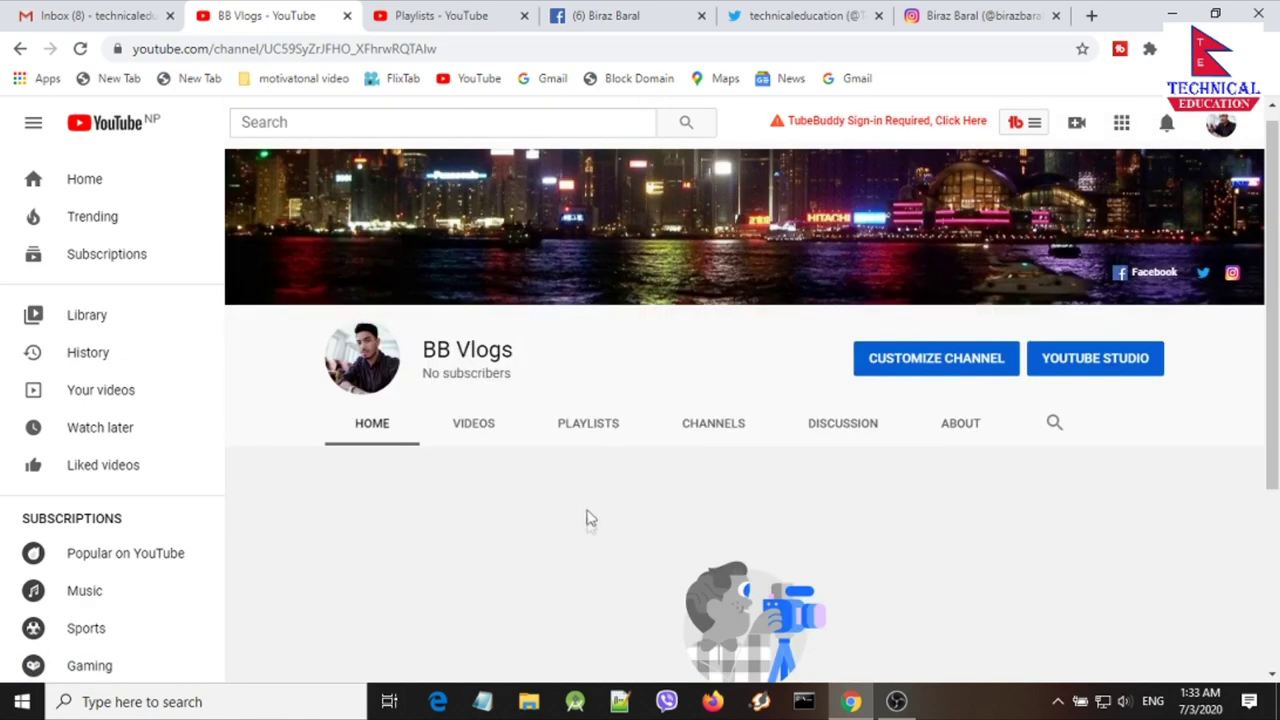
pyautogui.scroll(-3, 803, 480)
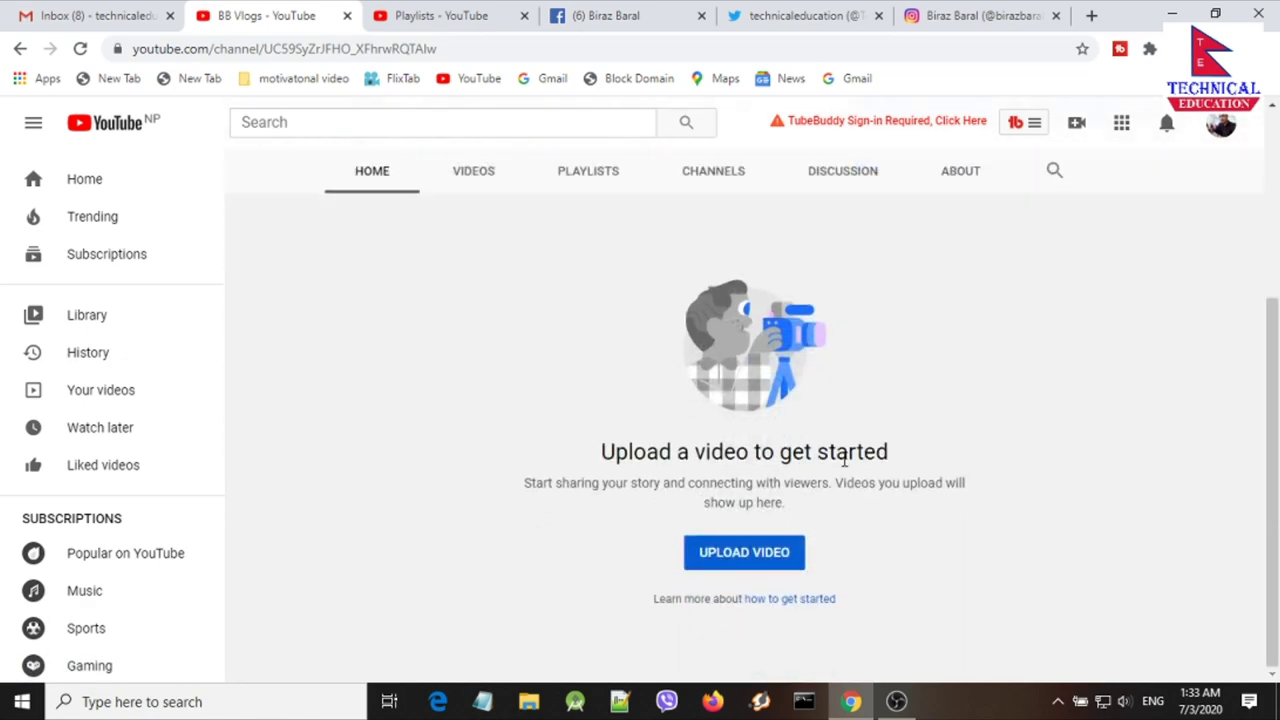
pyautogui.scroll(3, 1010, 255)
# - Display the channel's content creation options for uploading a video or going live
pyautogui.click(1076, 126)
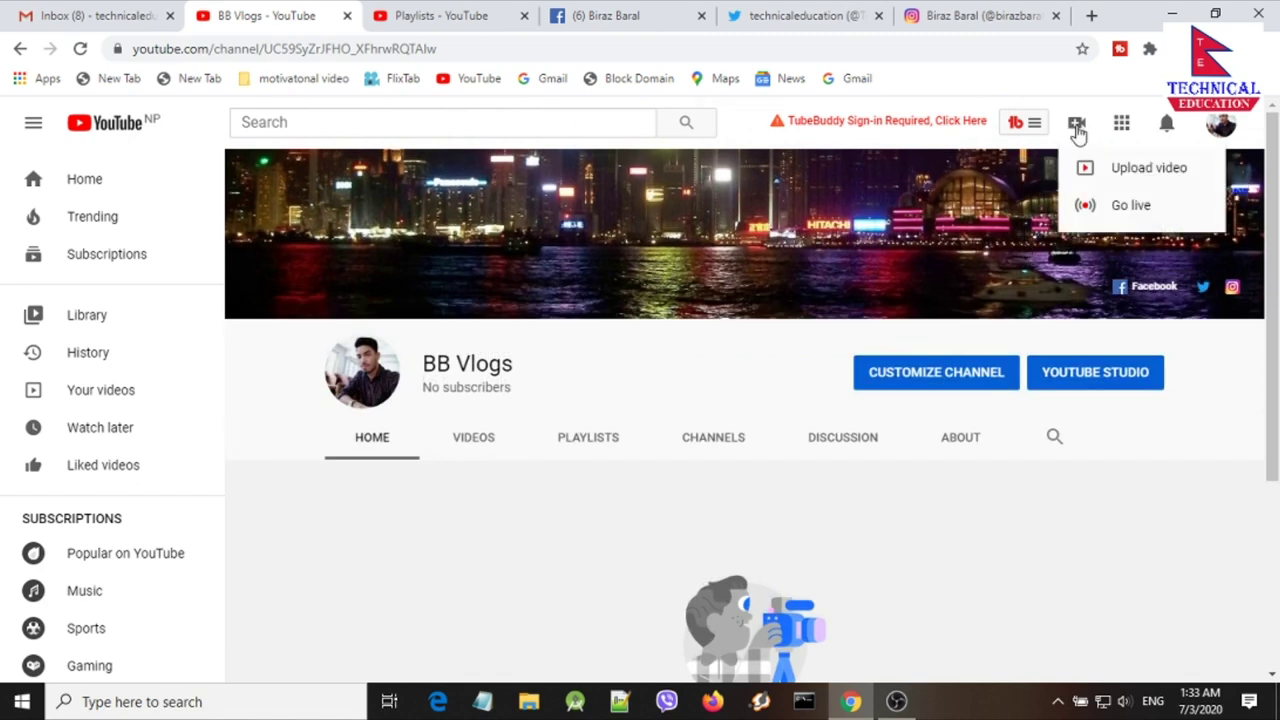
pyautogui.click(1076, 128)
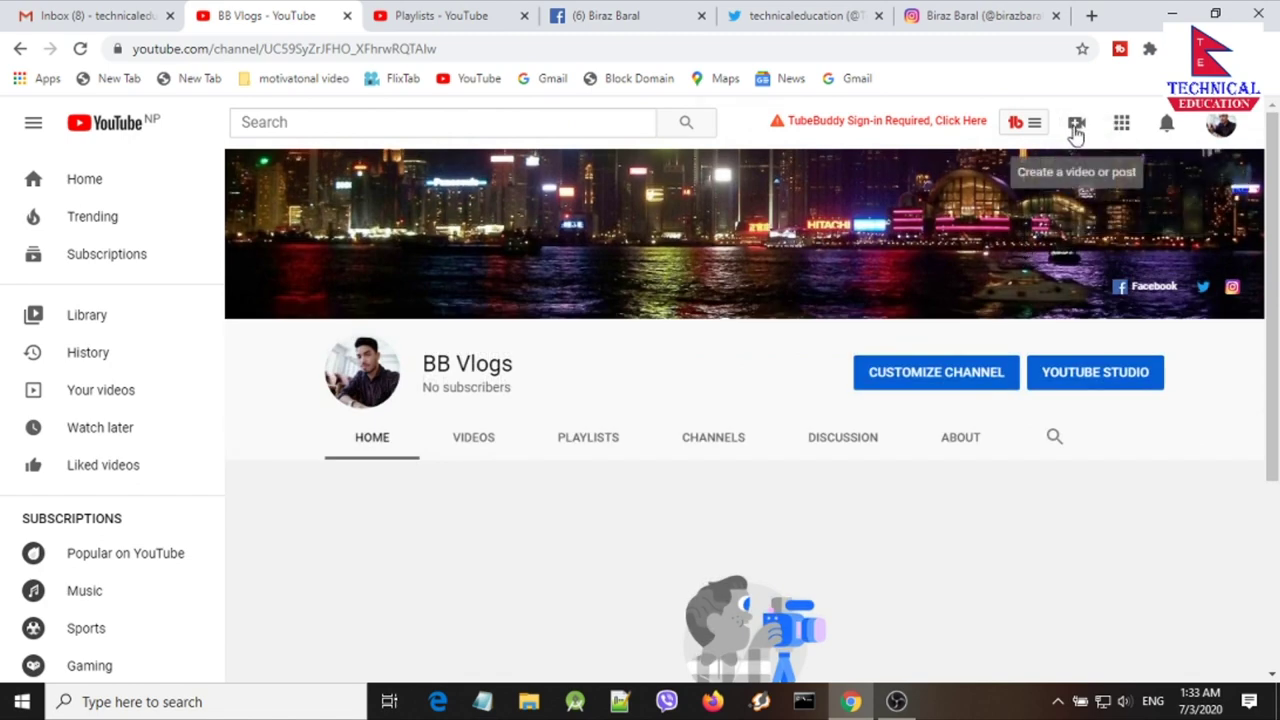
pyautogui.click(1087, 130)
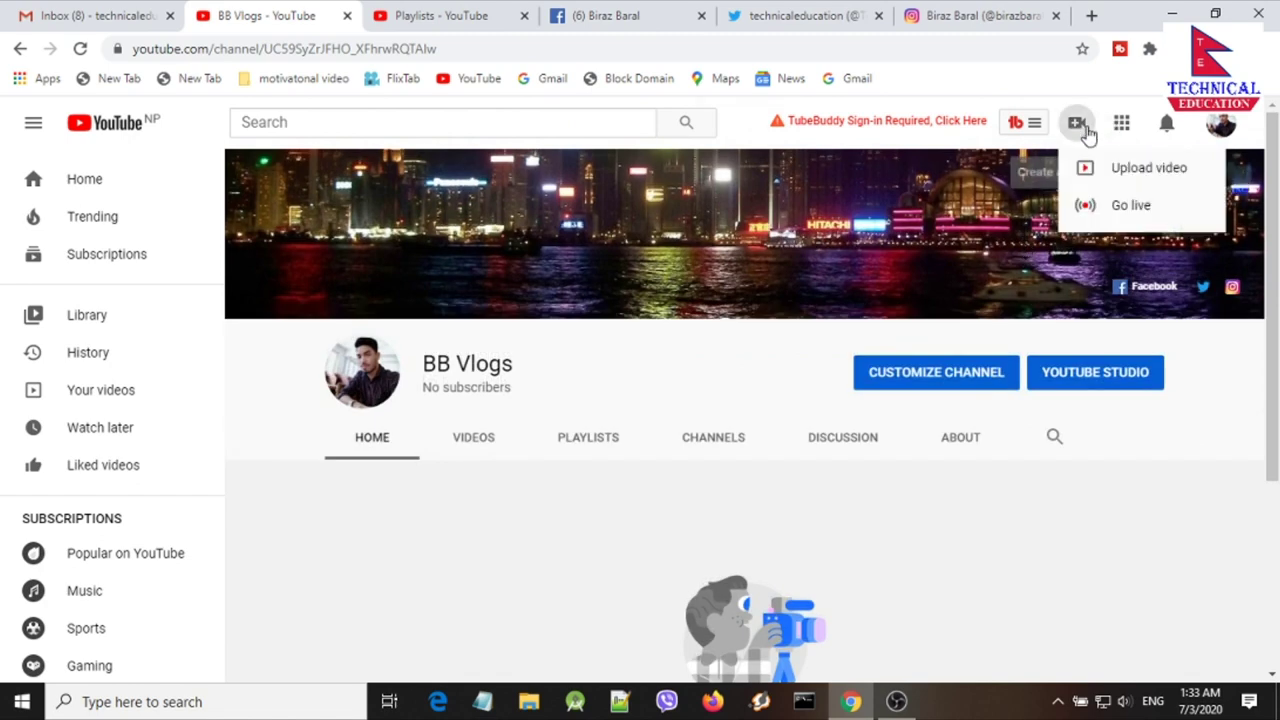
# - Start a video upload to the channel using the file "TikTok Banned in India" from the Documents folder
pyautogui.click(1130, 178)
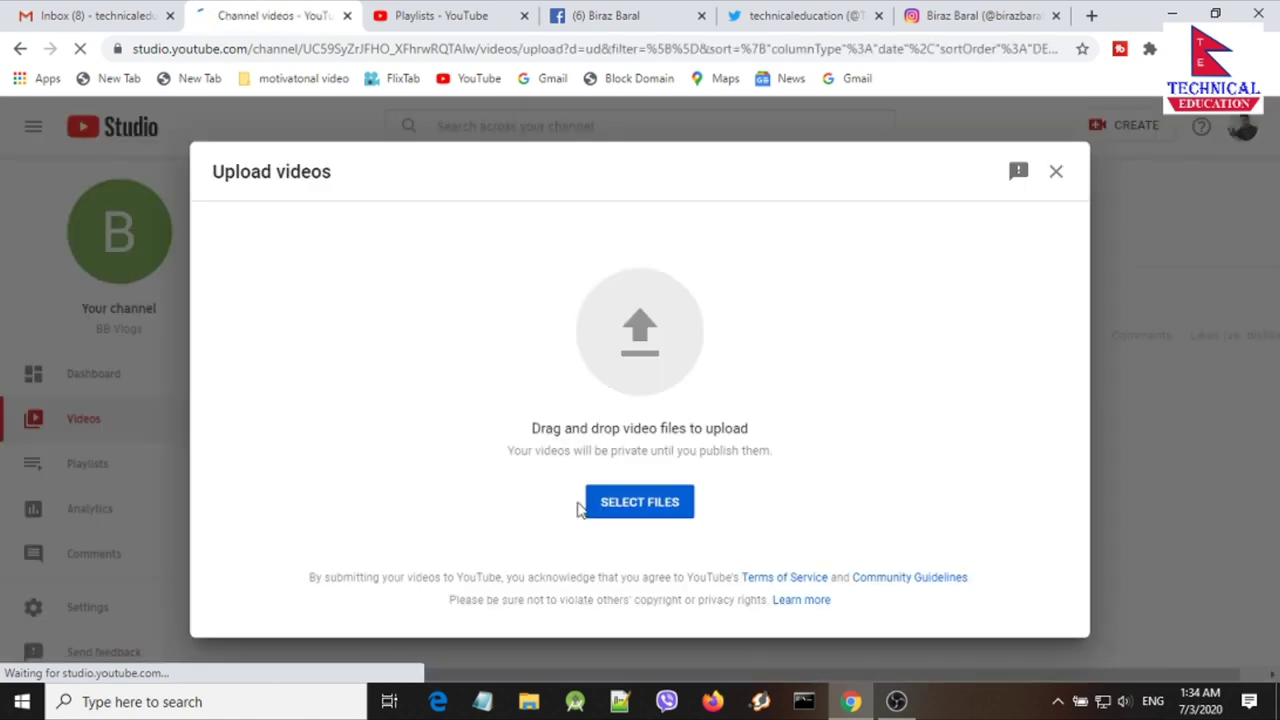
pyautogui.click(645, 507)
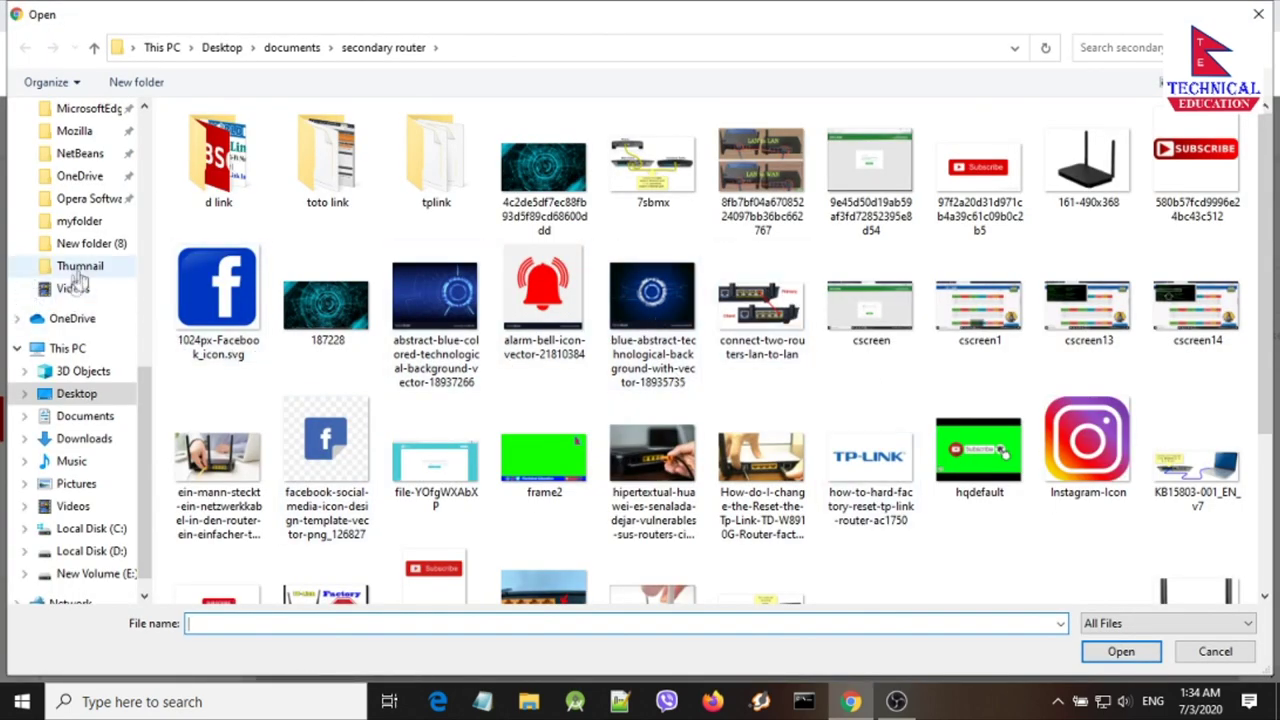
pyautogui.click(95, 418)
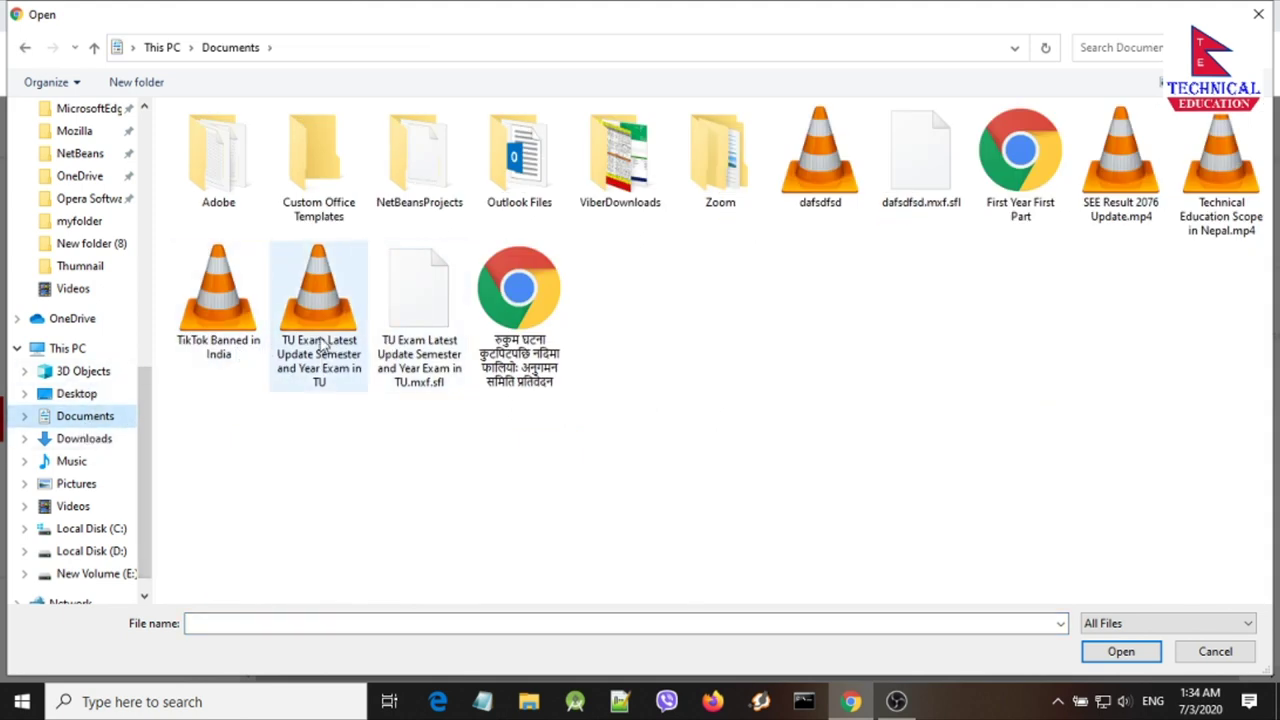
pyautogui.click(218, 347)
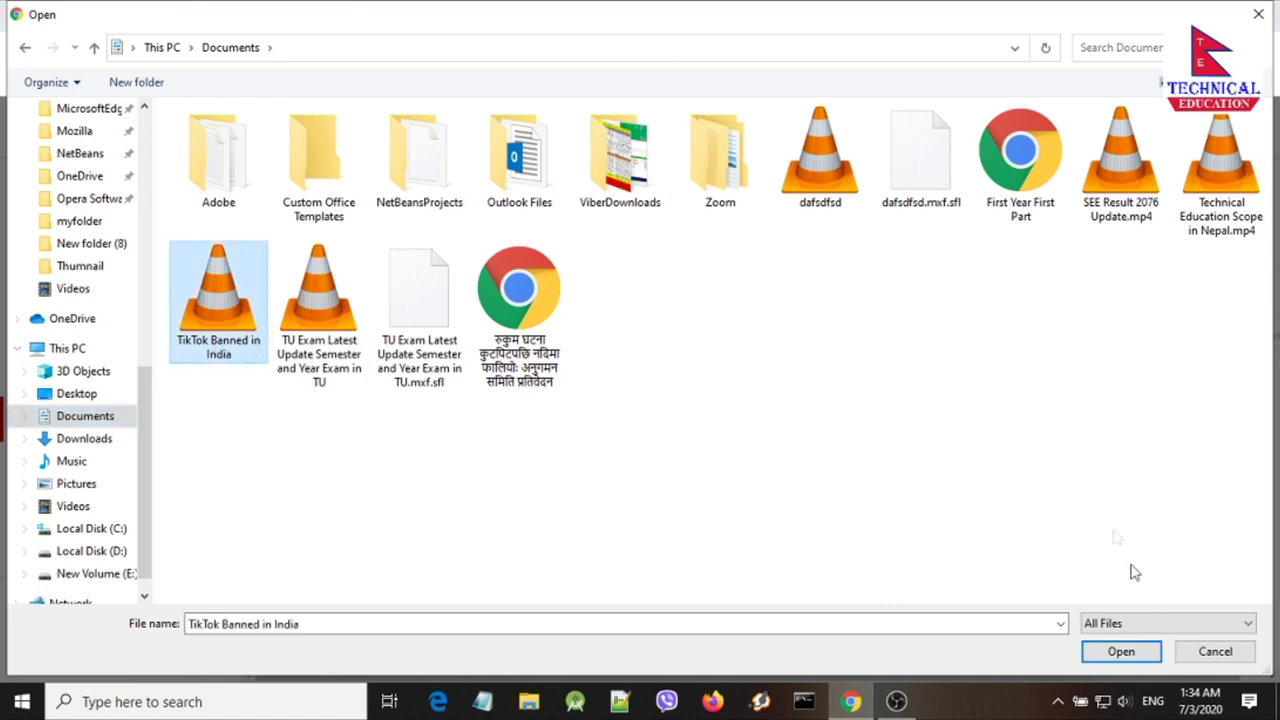
pyautogui.click(1121, 651)
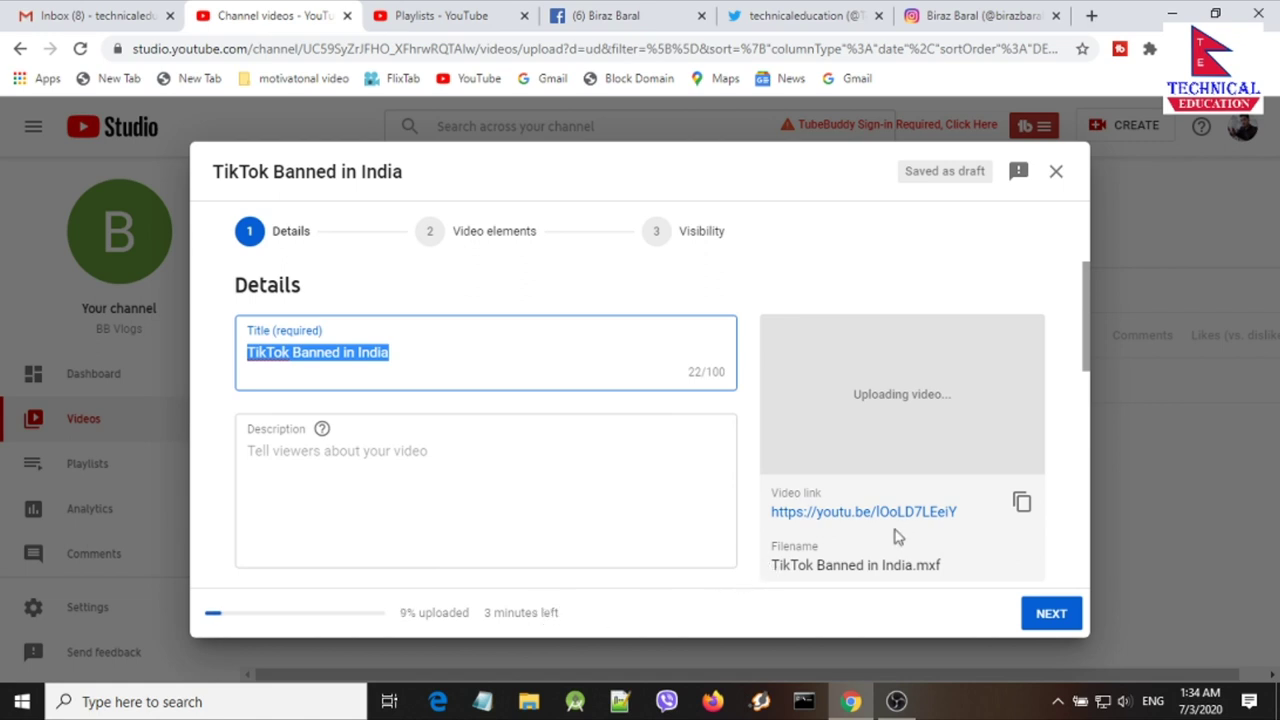
# - Examine the title and description fields in the details of the uploading video
pyautogui.scroll(-1, 897, 533)
pyautogui.scroll(1, 447, 338)
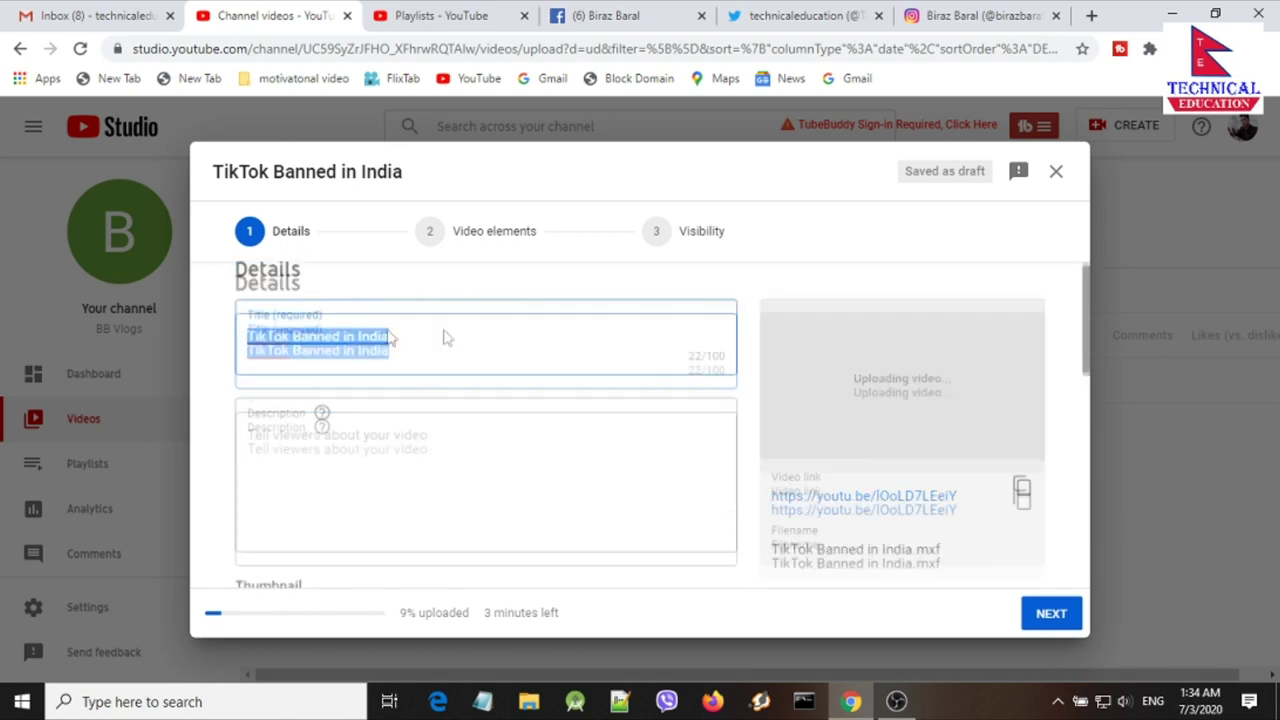
pyautogui.moveTo(392, 353); pyautogui.dragTo(246, 358)
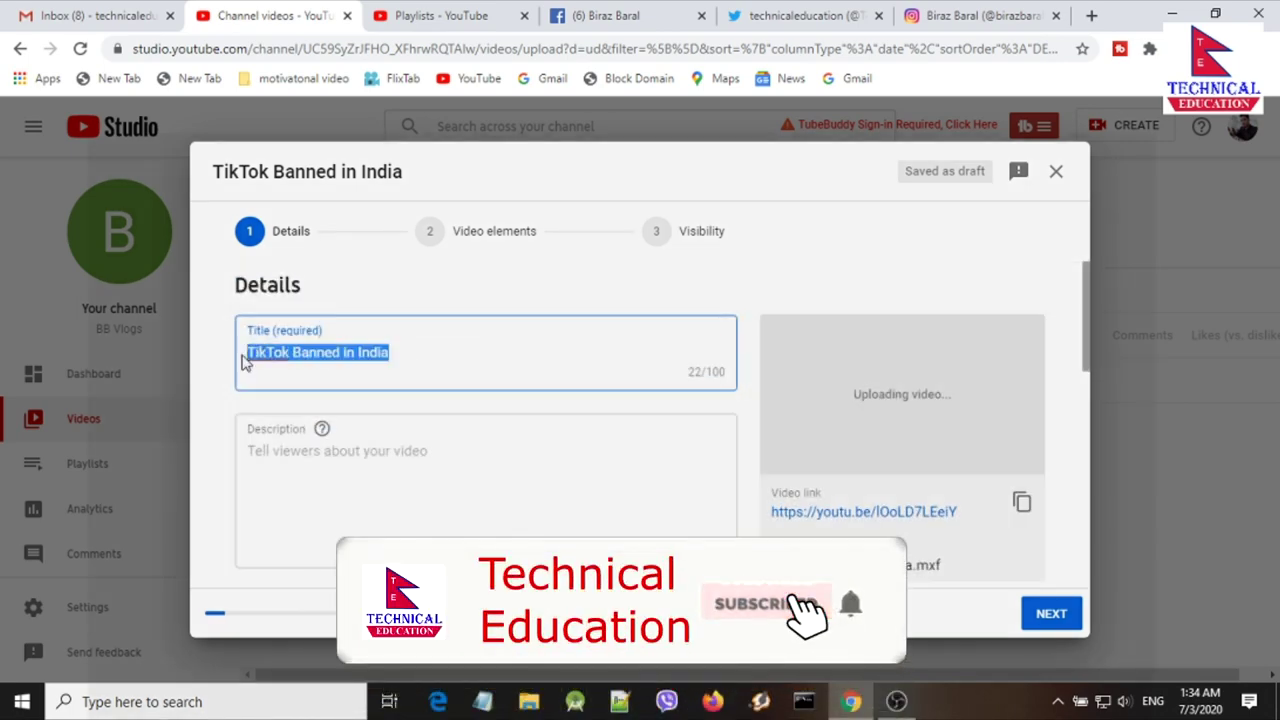
pyautogui.click(405, 353)
pyautogui.hotkey('ctrl', 'a')
pyautogui.click(706, 371)
pyautogui.hotkey('ctrl', 'a')
pyautogui.click(379, 450)
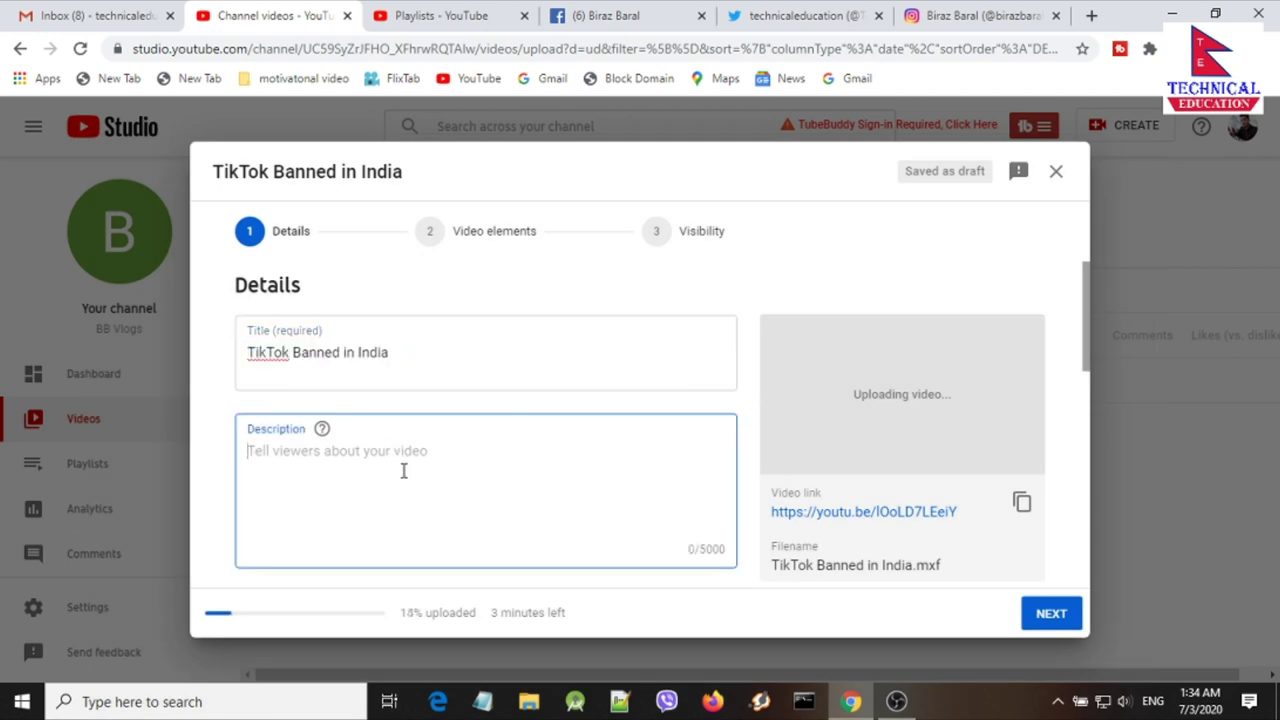
pyautogui.scroll(-1, 403, 470)
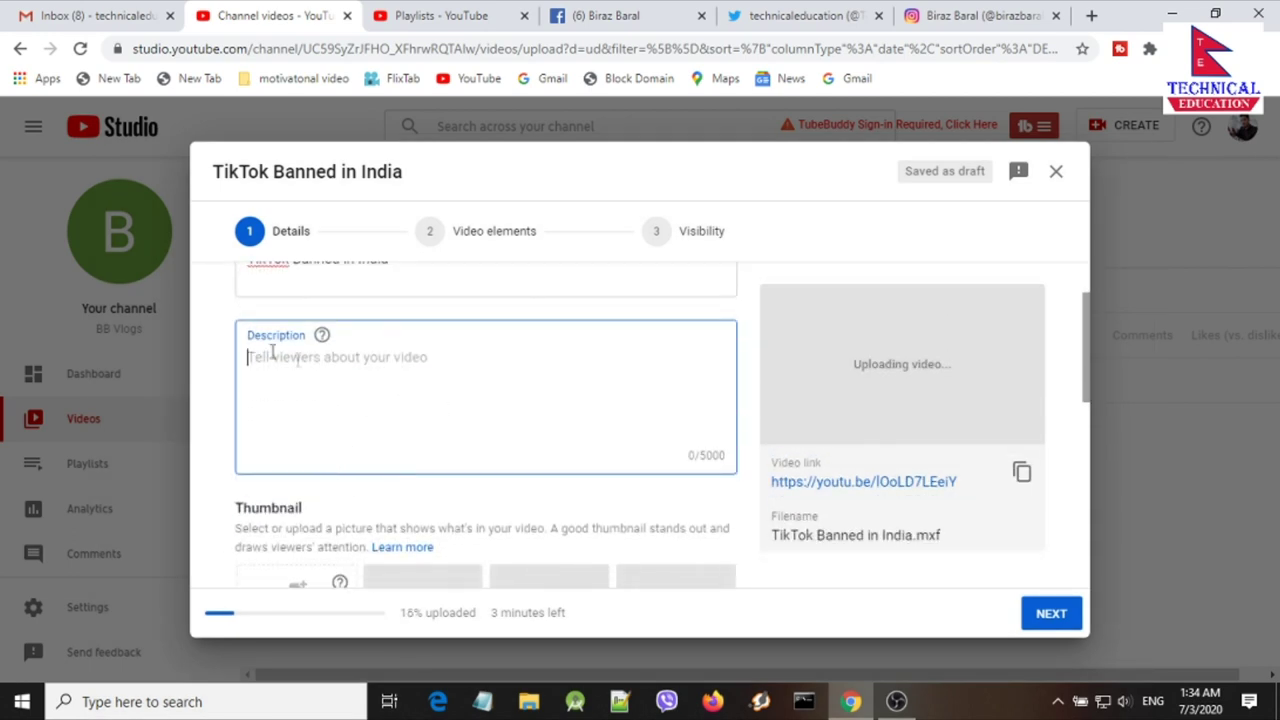
pyautogui.scroll(-3, 272, 352)
pyautogui.scroll(4, 337, 440)
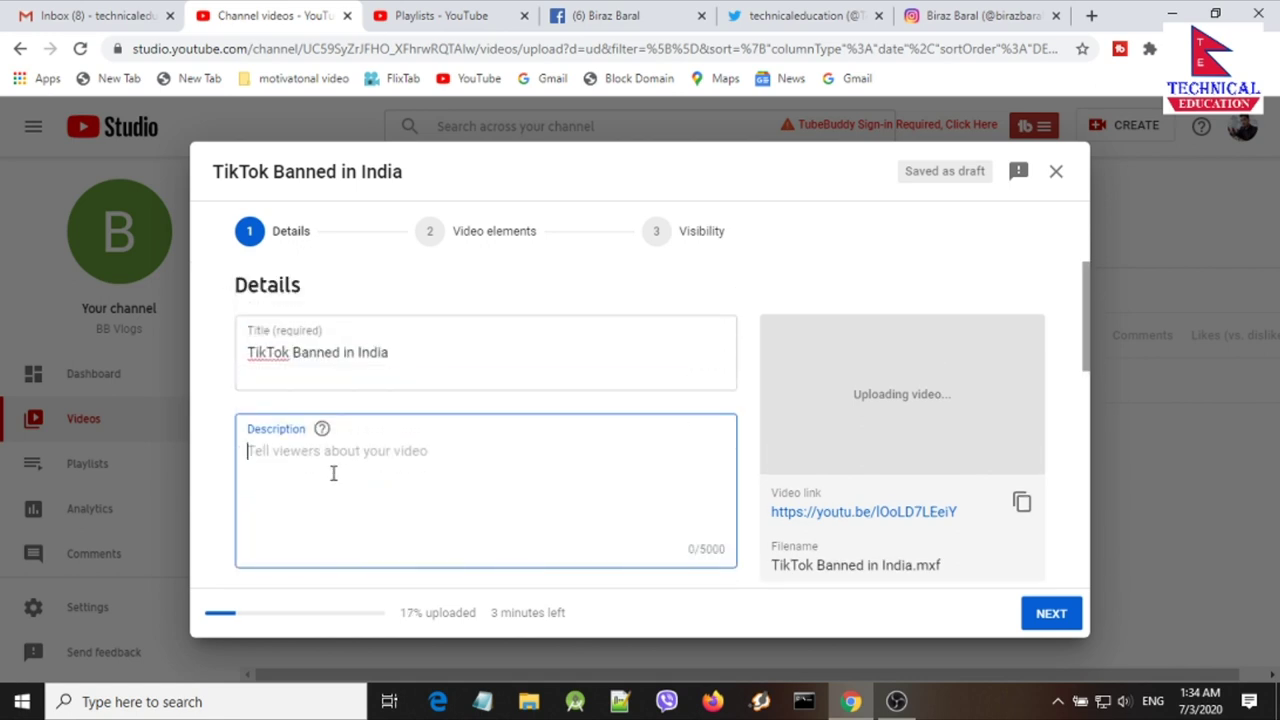
pyautogui.scroll(-2, 419, 483)
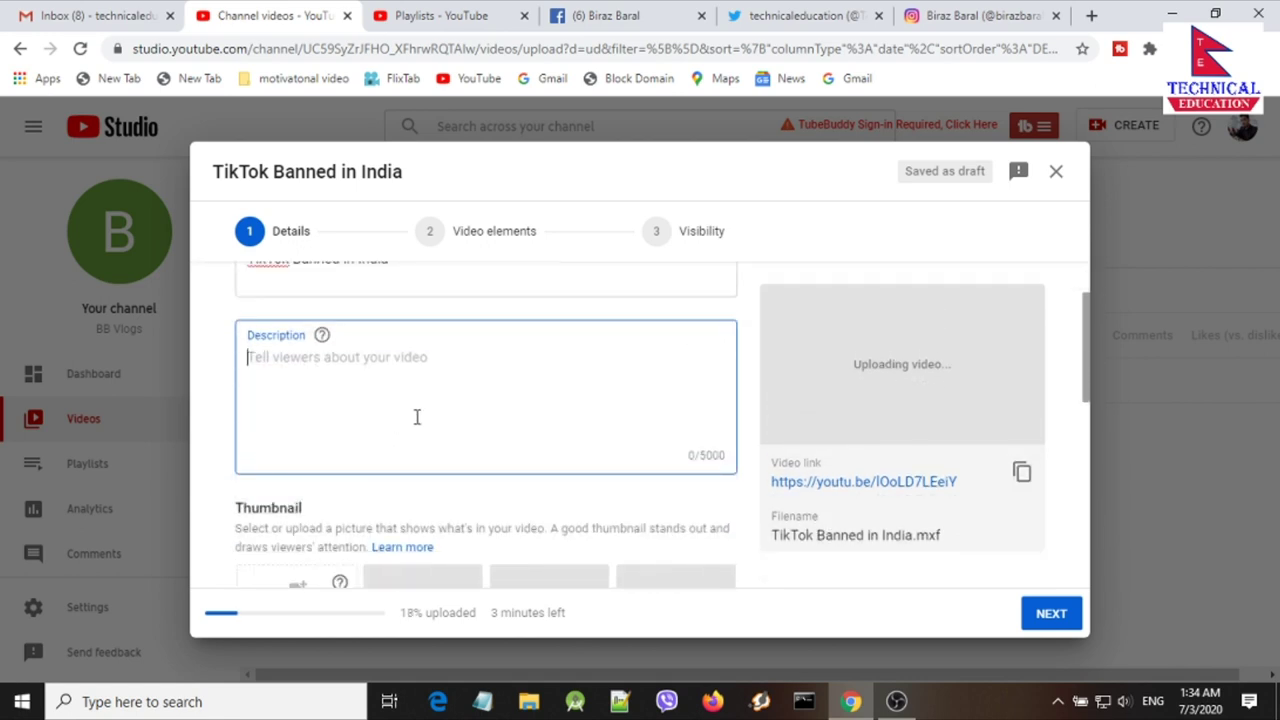
pyautogui.scroll(-1, 417, 417)
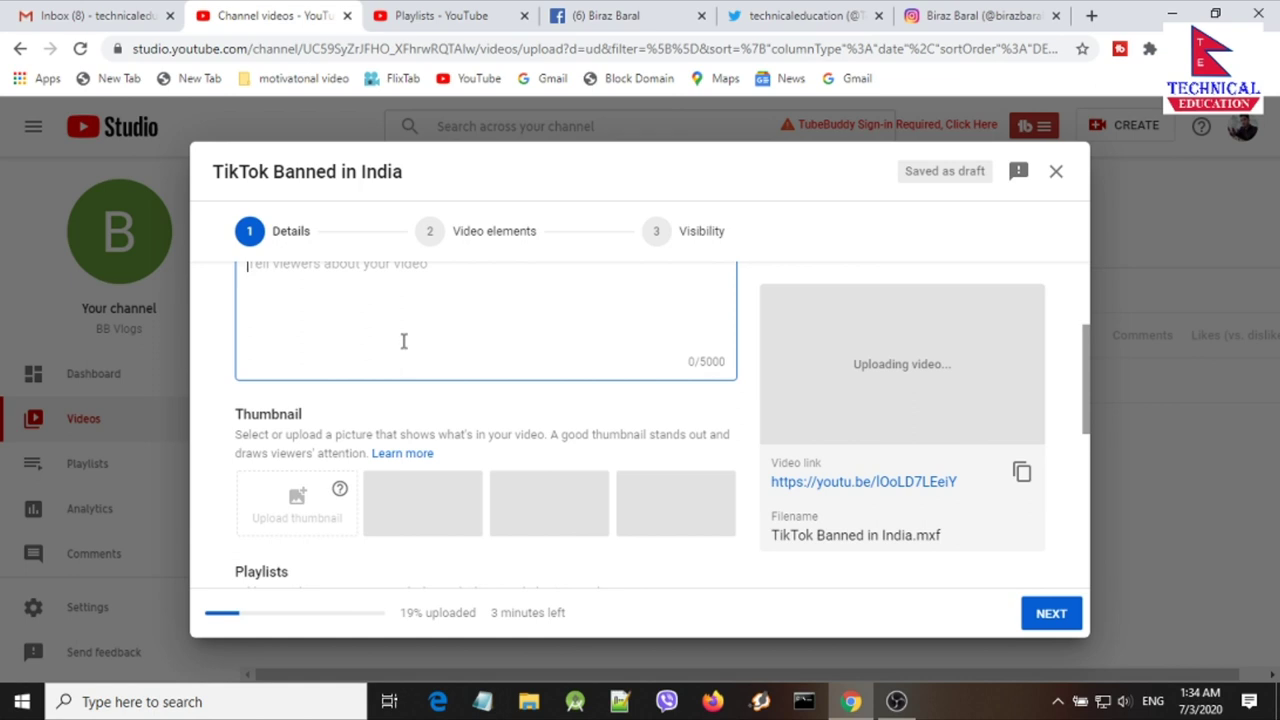
pyautogui.scroll(4, 404, 341)
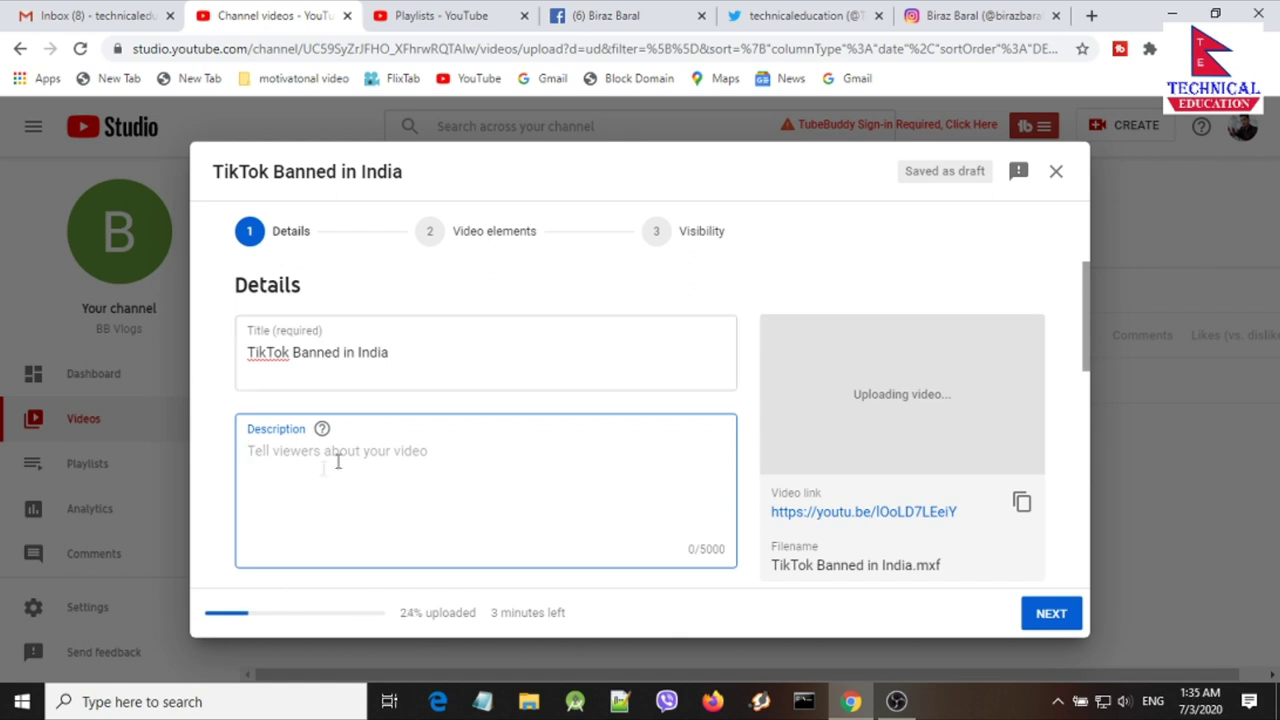
pyautogui.click(397, 352)
pyautogui.click(354, 471)
# - Look over the thumbnail, playlists and audience sections of the video details
pyautogui.scroll(-5, 450, 500)
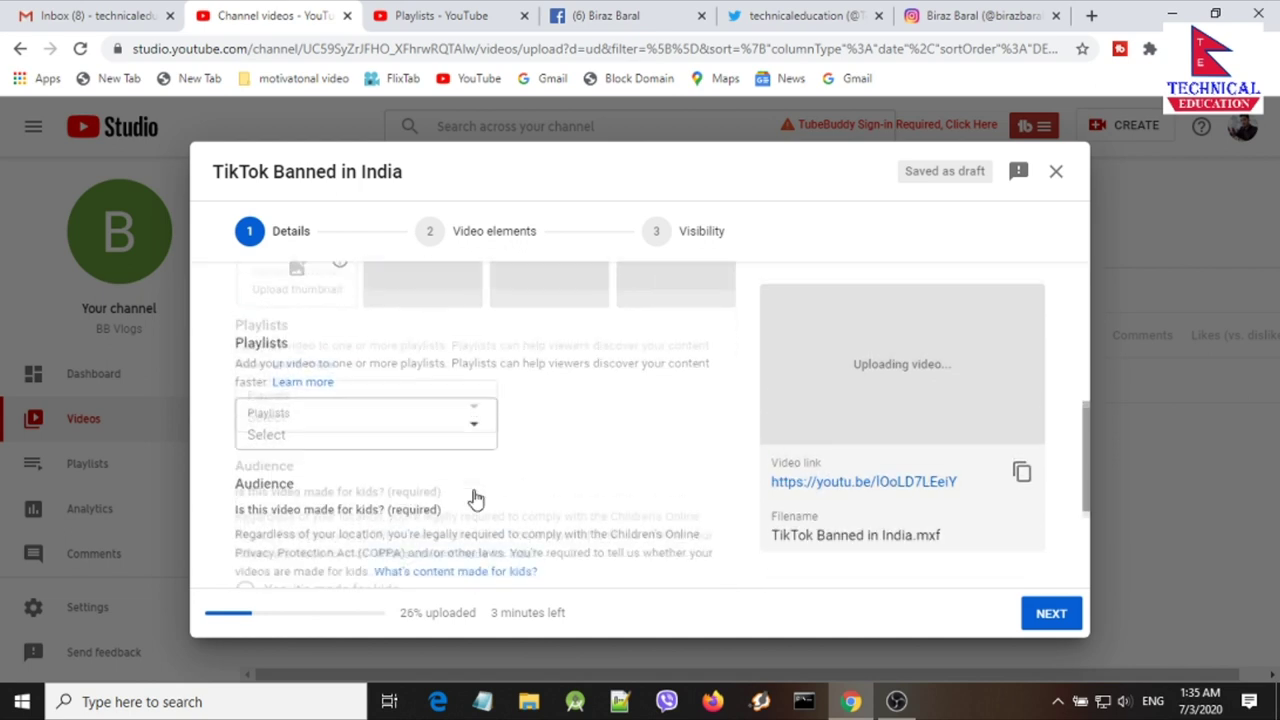
pyautogui.scroll(3, 309, 457)
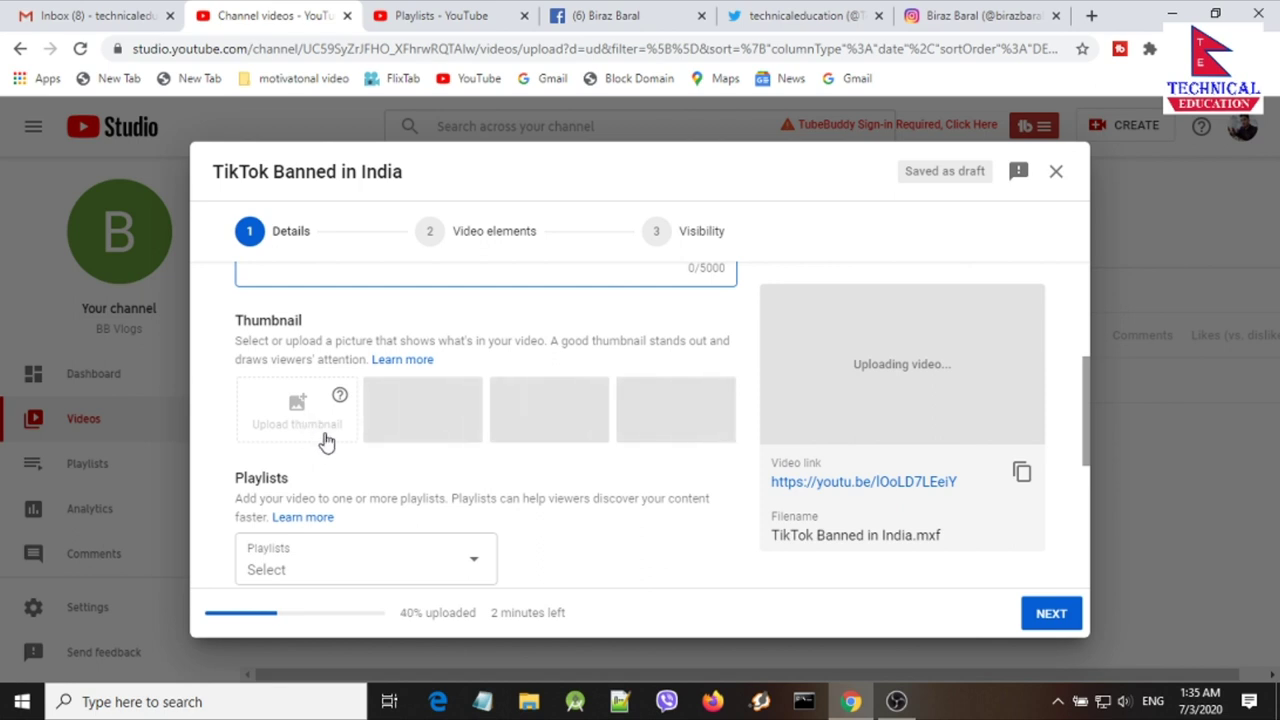
pyautogui.scroll(-2, 320, 435)
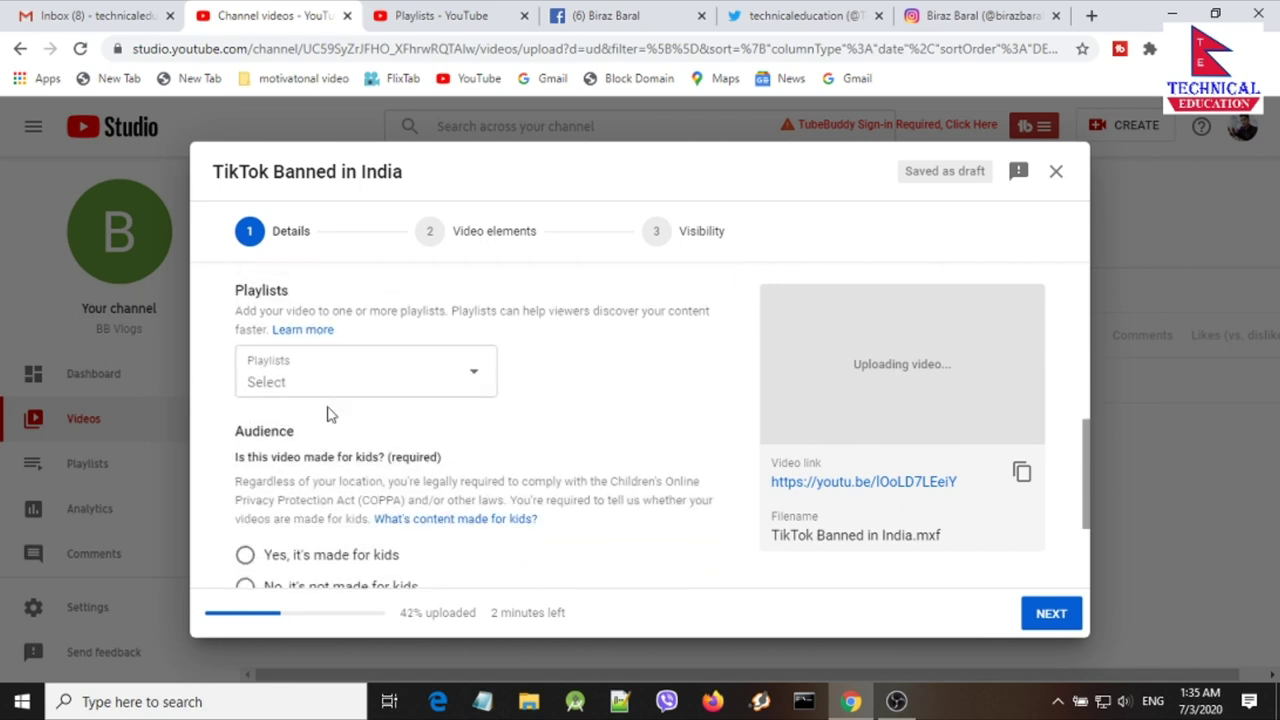
pyautogui.scroll(-1, 354, 446)
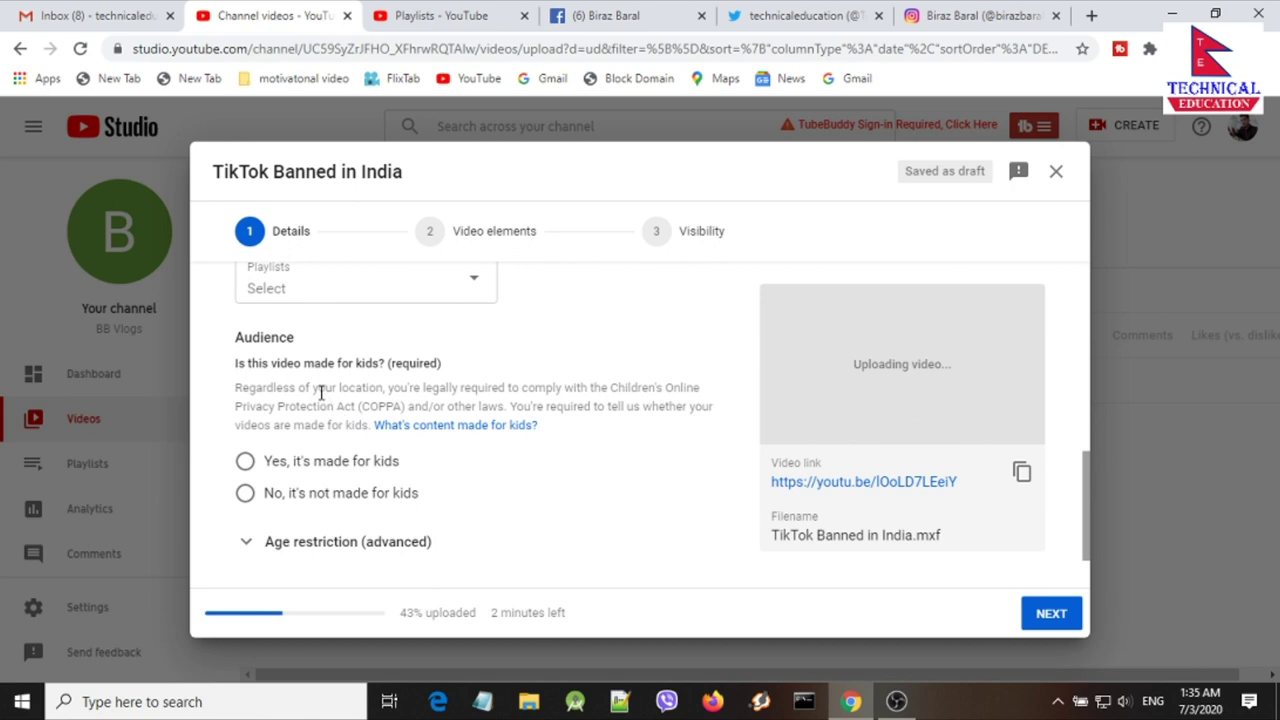
pyautogui.scroll(2, 320, 466)
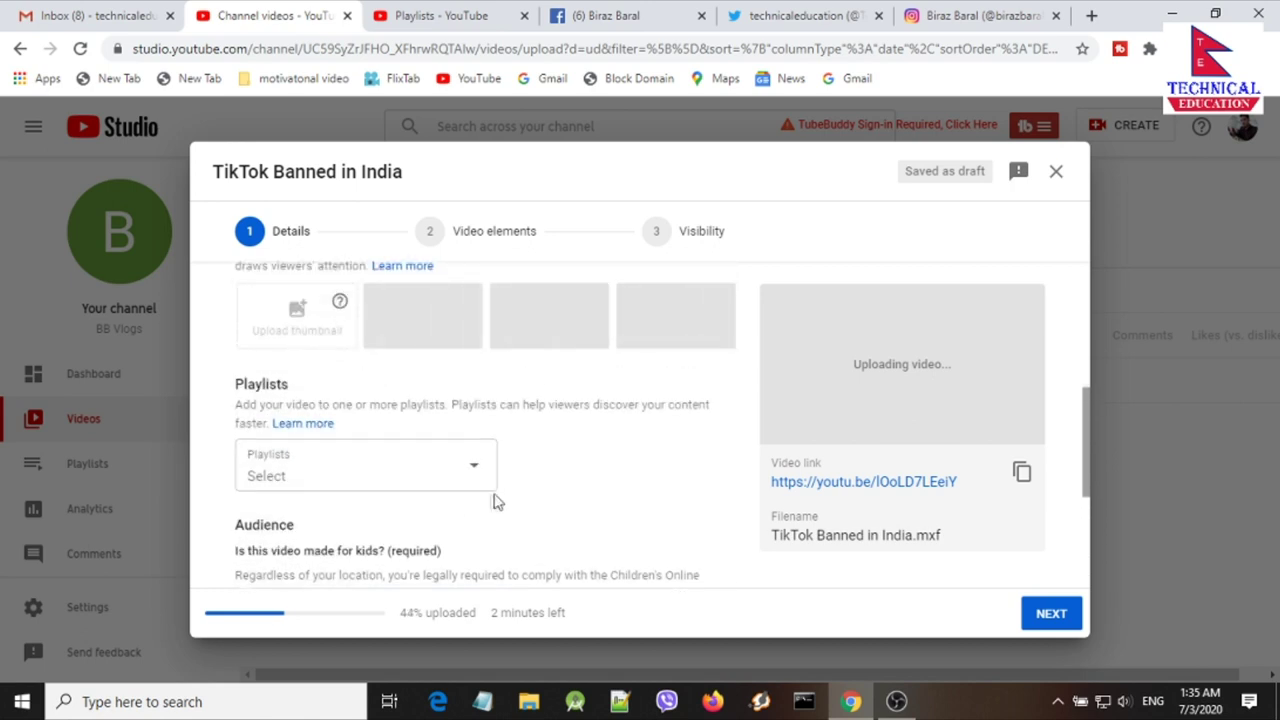
pyautogui.scroll(-2, 460, 492)
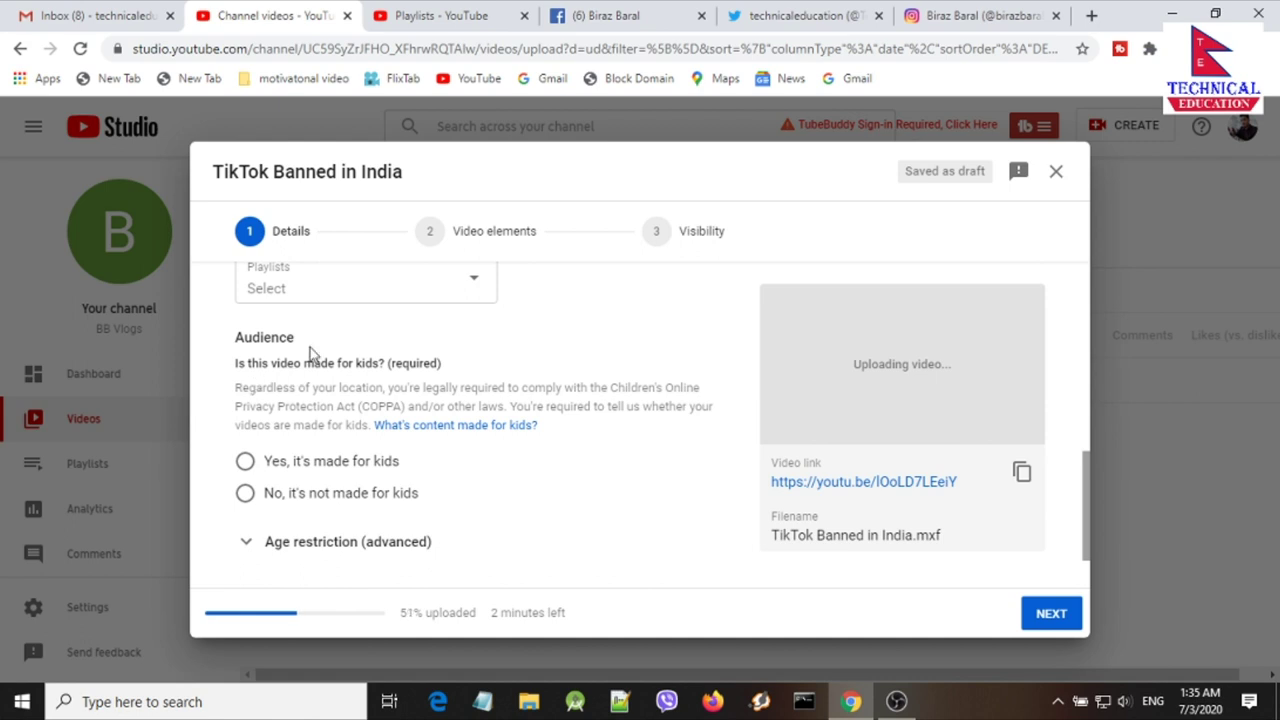
# - Answer the required audience question by marking the video as not made for kids
pyautogui.doubleClick(425, 365)
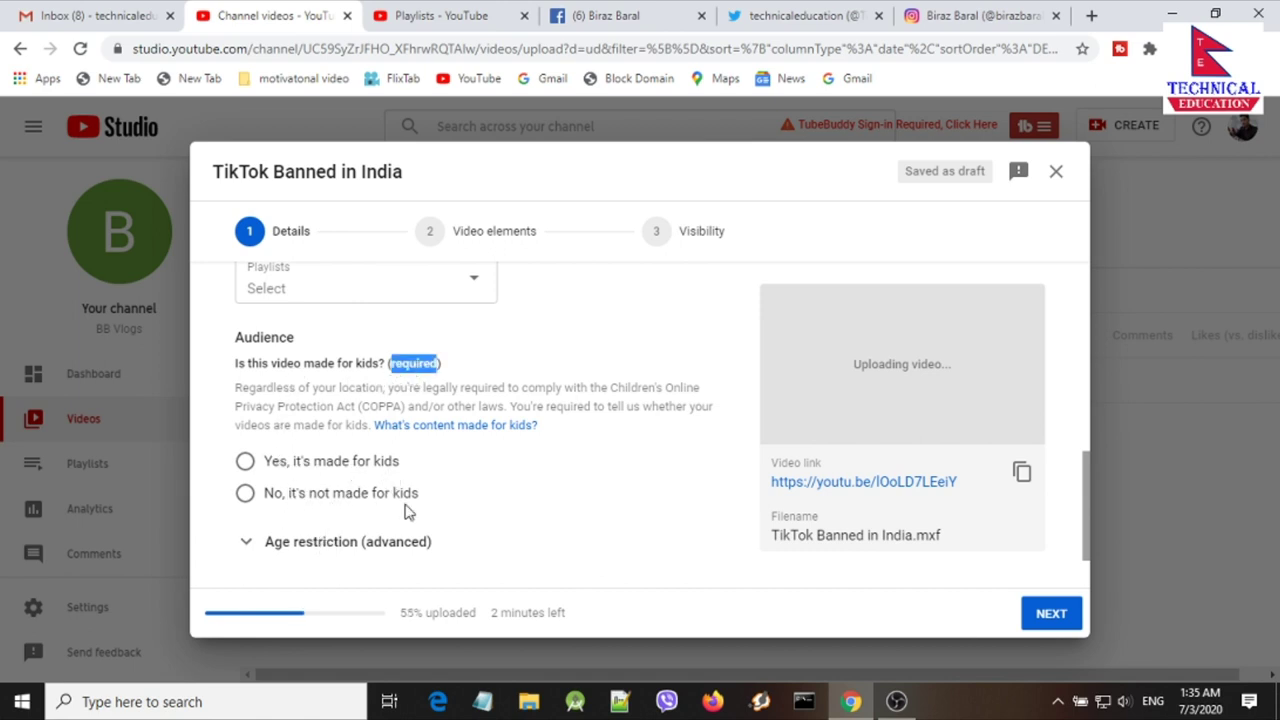
pyautogui.scroll(-2, 407, 512)
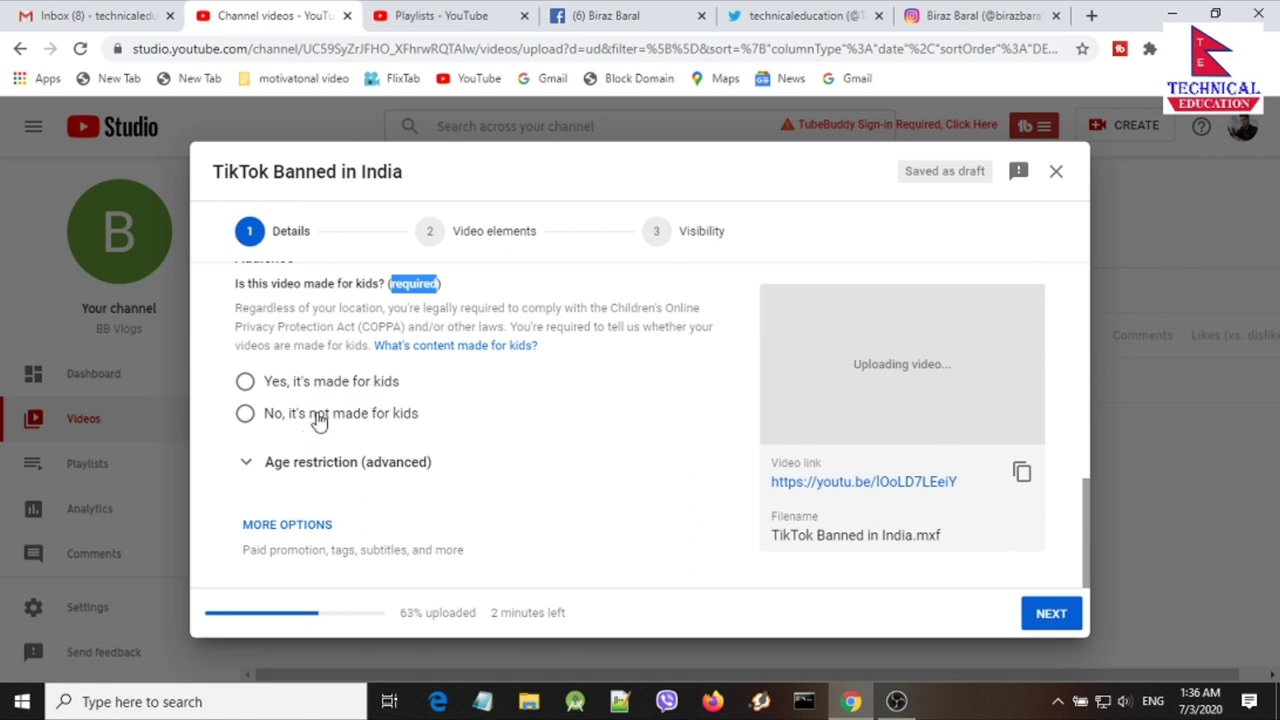
pyautogui.click(341, 421)
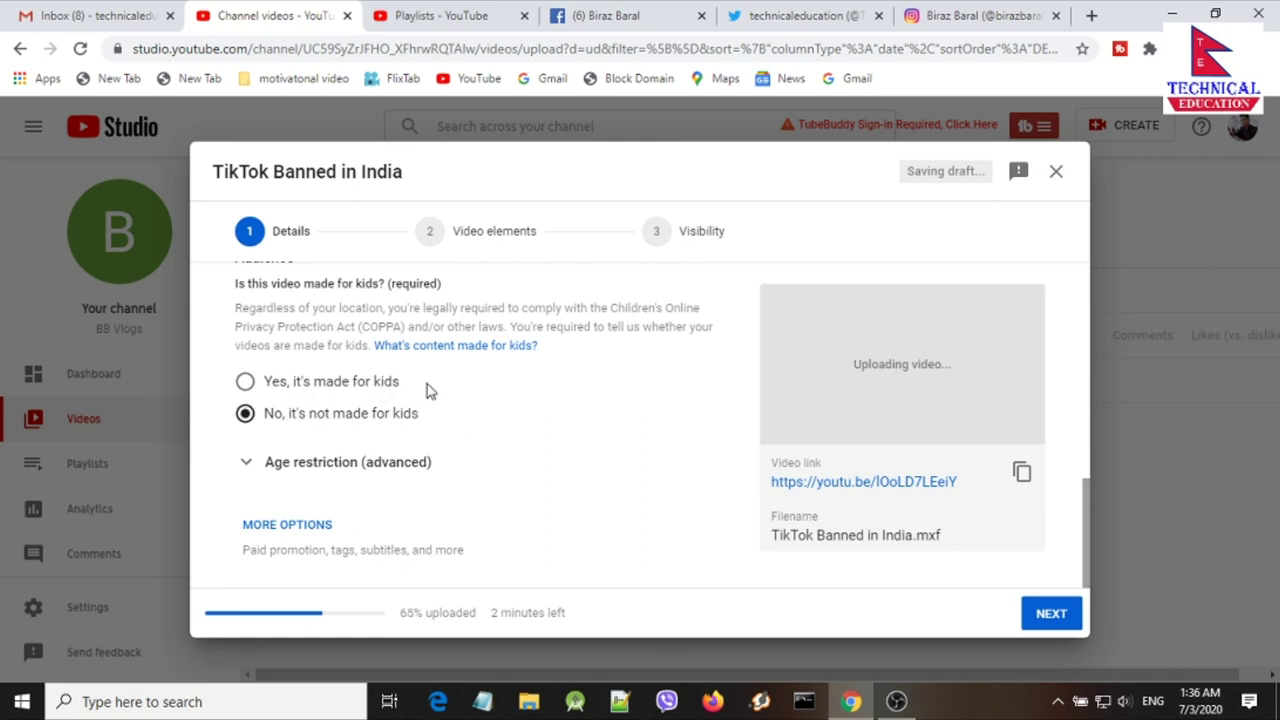
# - Show the additional video options and add a copy of the title, "TikTok Banned in India", as a tag
pyautogui.click(293, 526)
pyautogui.scroll(-5, 477, 457)
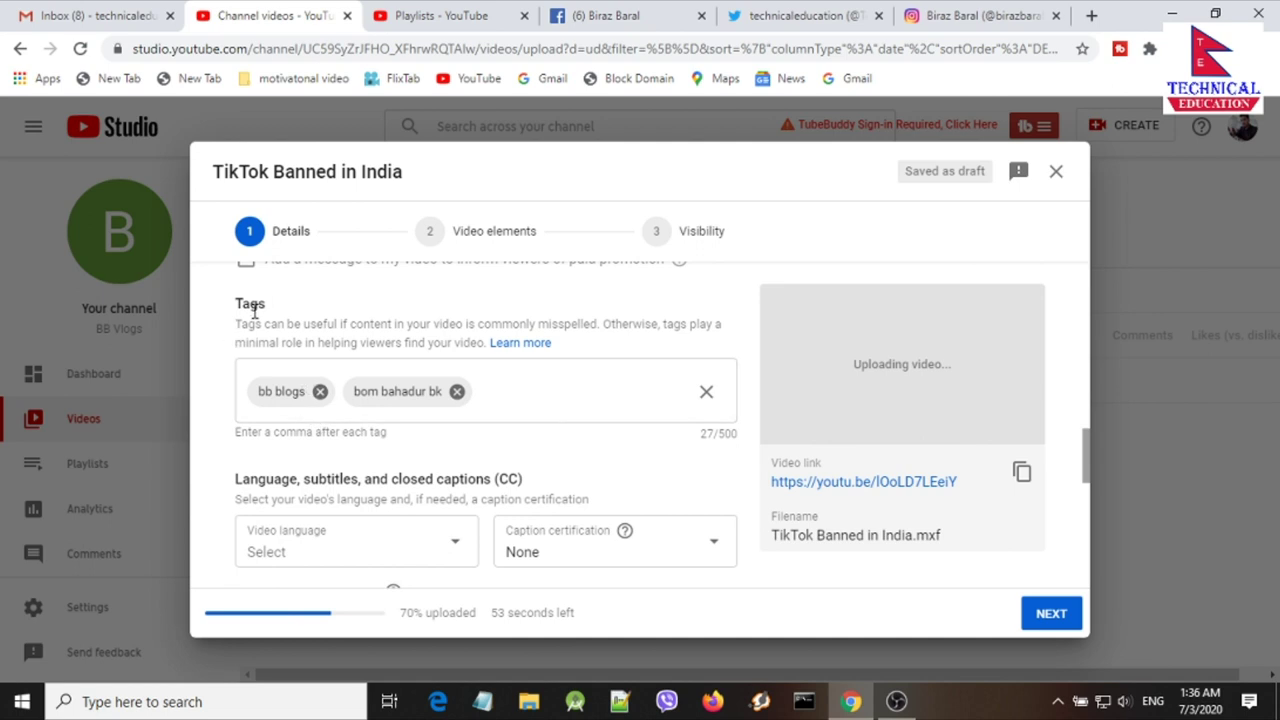
pyautogui.click(517, 400)
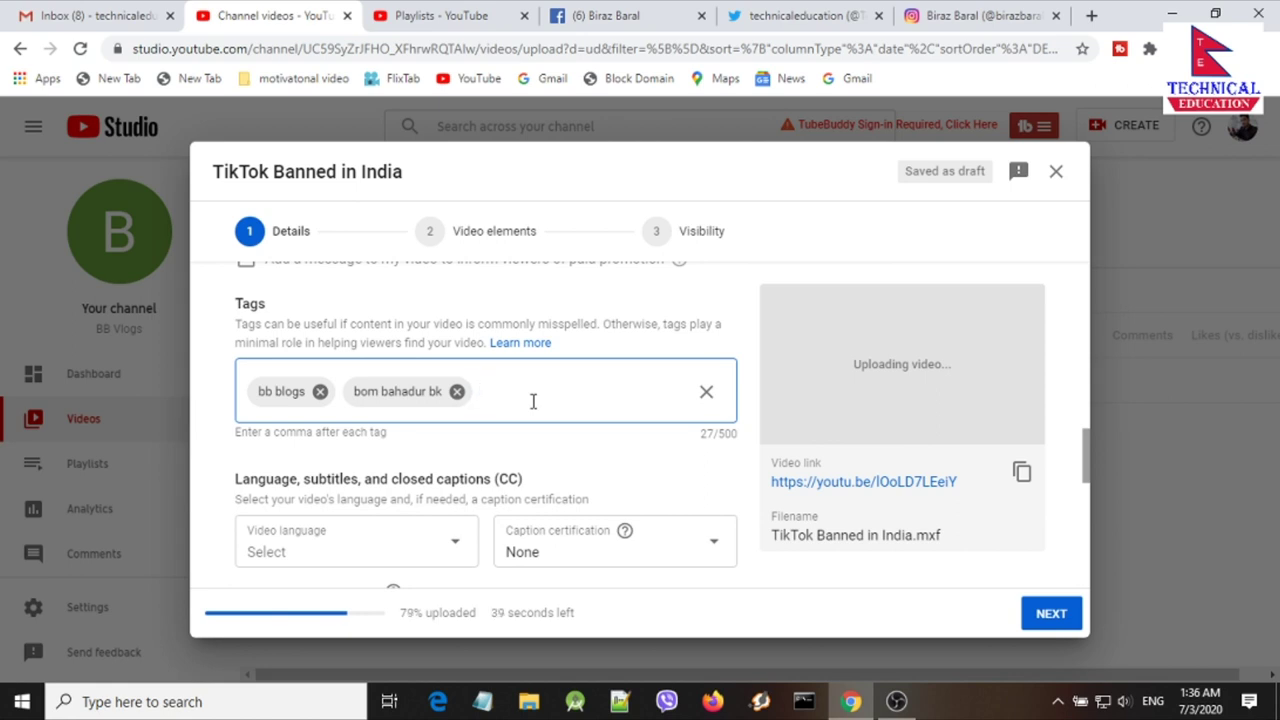
pyautogui.scroll(10, 532, 402)
pyautogui.click(431, 281)
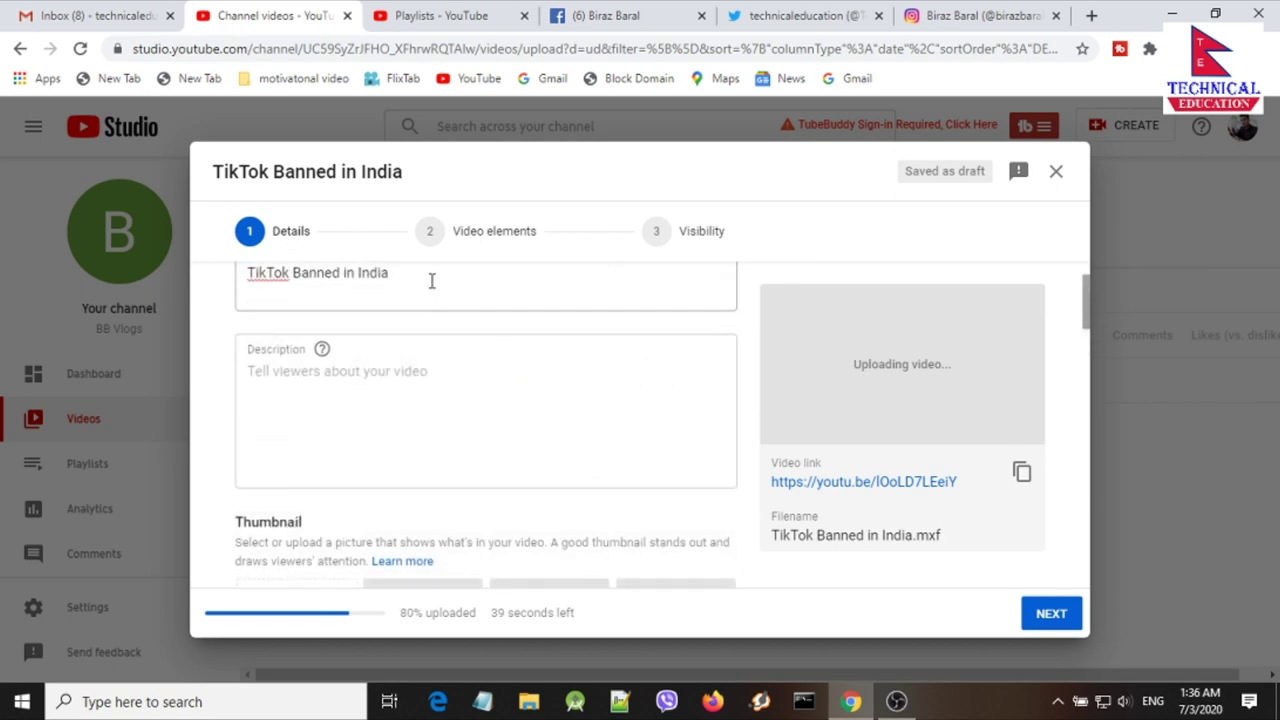
pyautogui.hotkey('ctrl', 'a')
pyautogui.hotkey('ctrl', 'c')
pyautogui.scroll(-6, 489, 371)
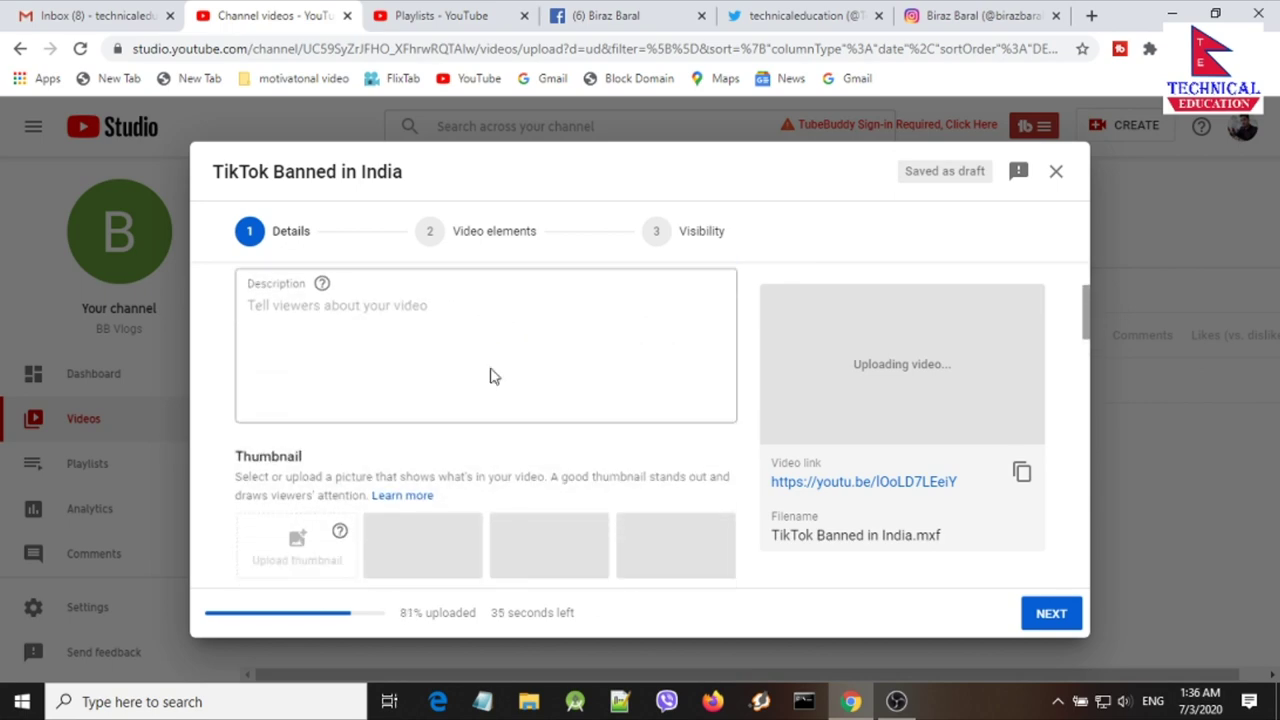
pyautogui.scroll(-3, 560, 517)
pyautogui.click(507, 494)
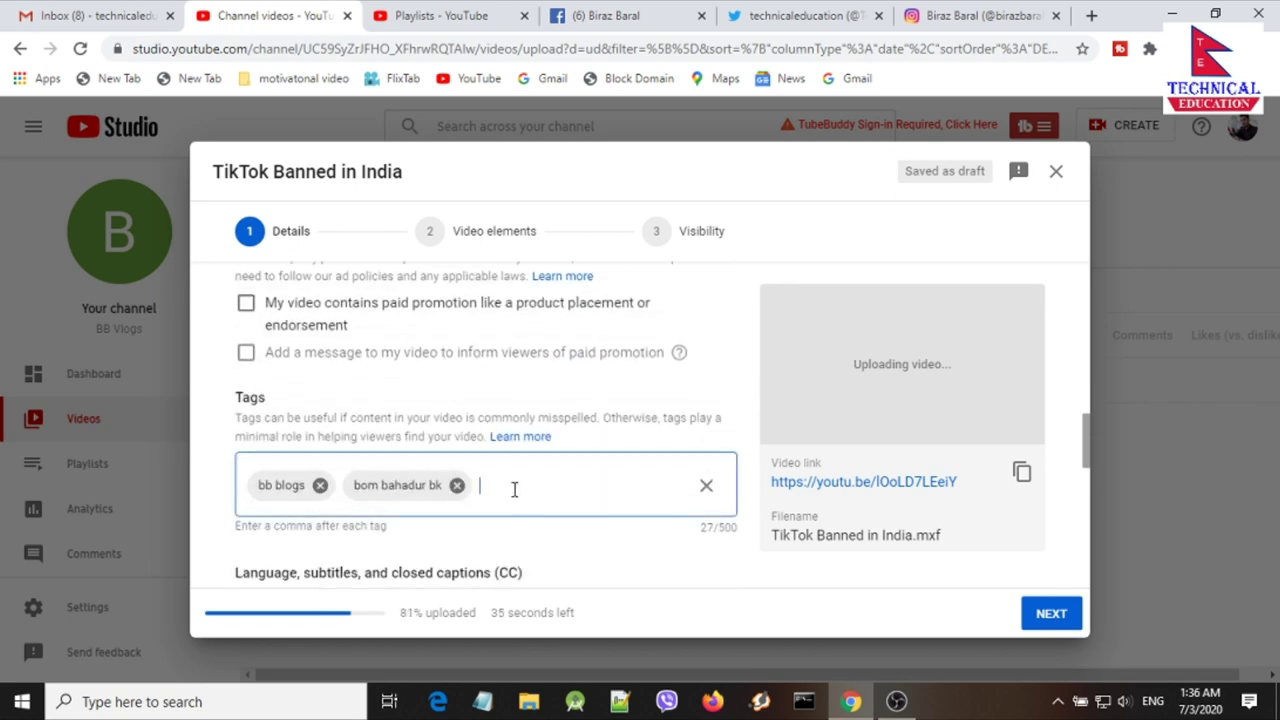
pyautogui.hotkey('ctrl', 'v')
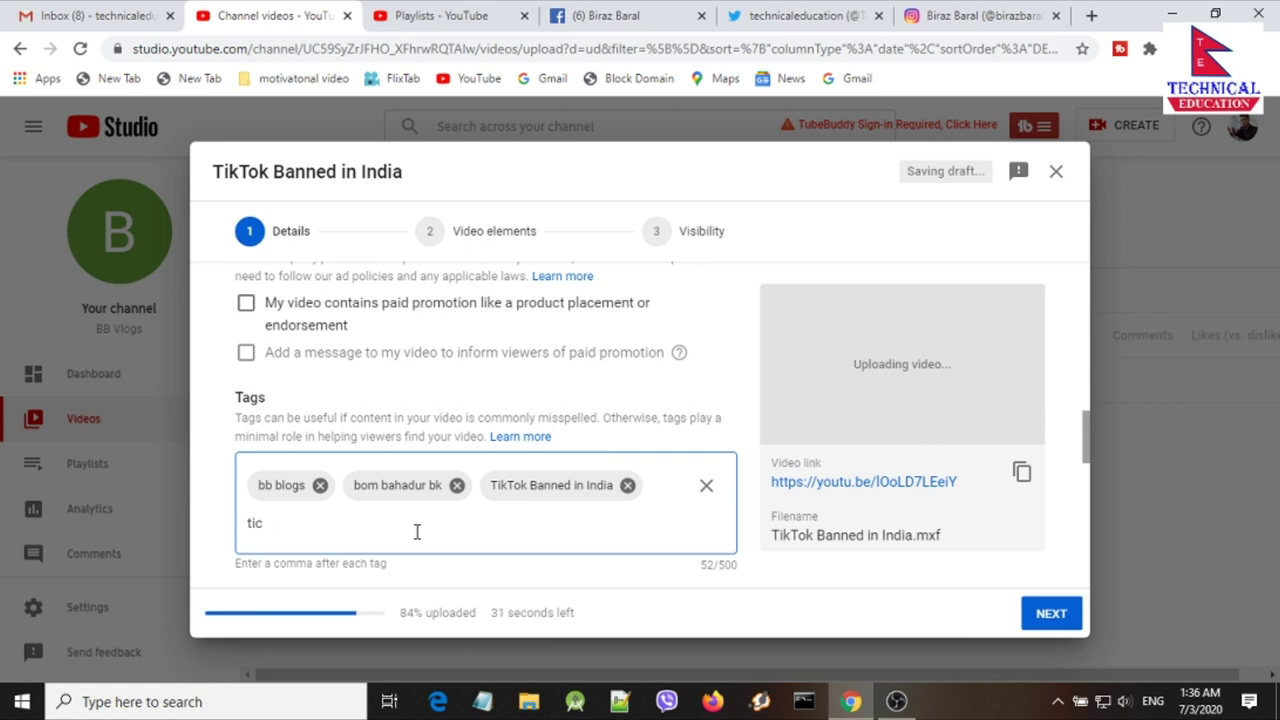
pyautogui.press('BackSpace')
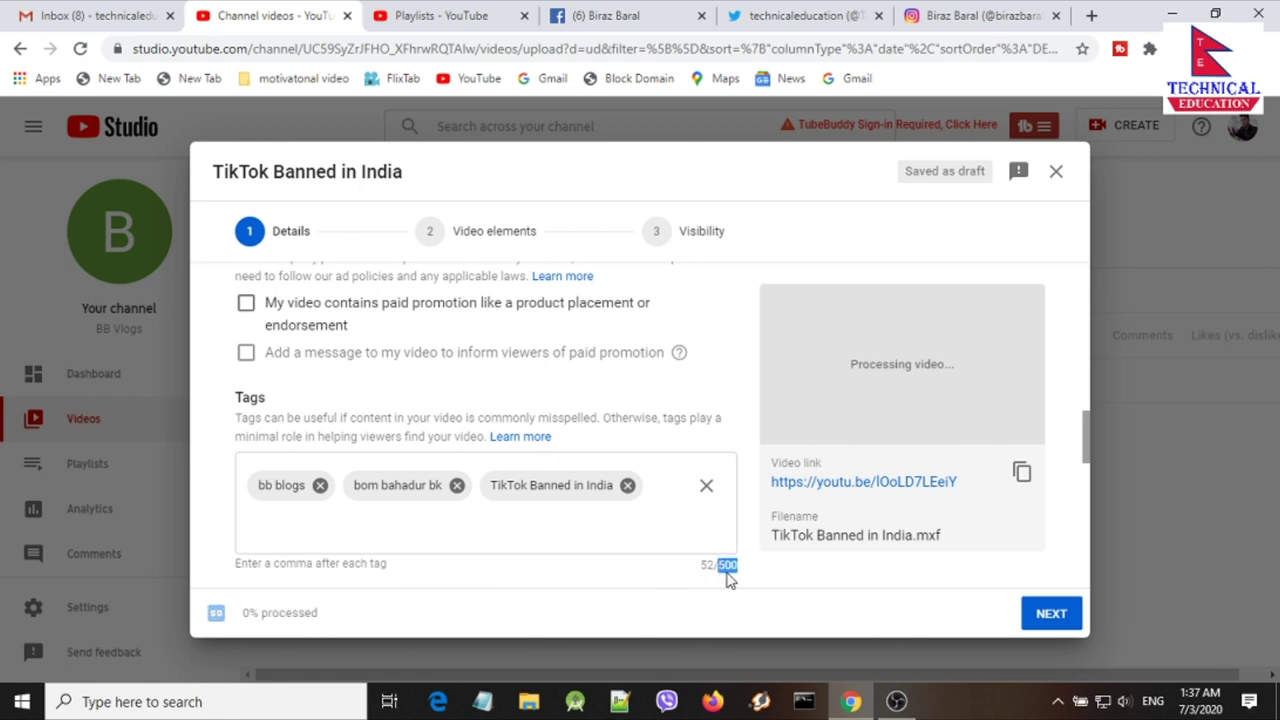
# - Add the tags "tiktok banned in 2020" and "china vs india" to the video
pyautogui.click(511, 529)
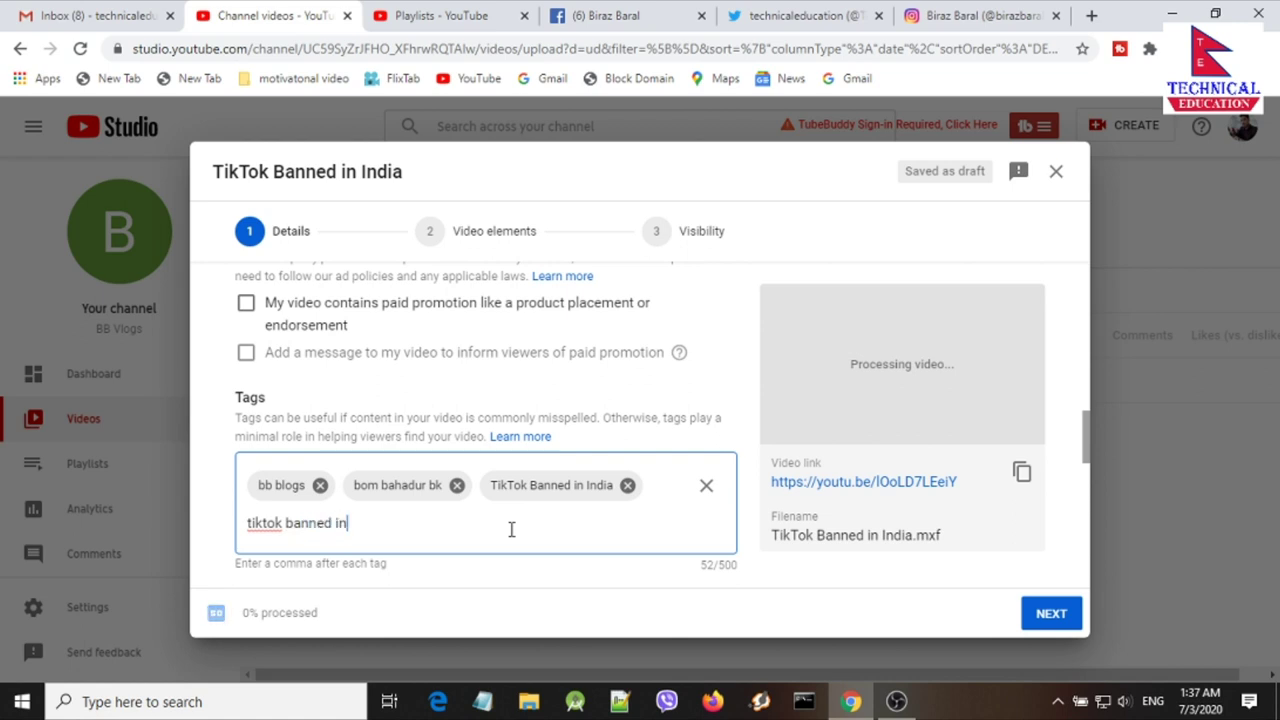
pyautogui.press(',')
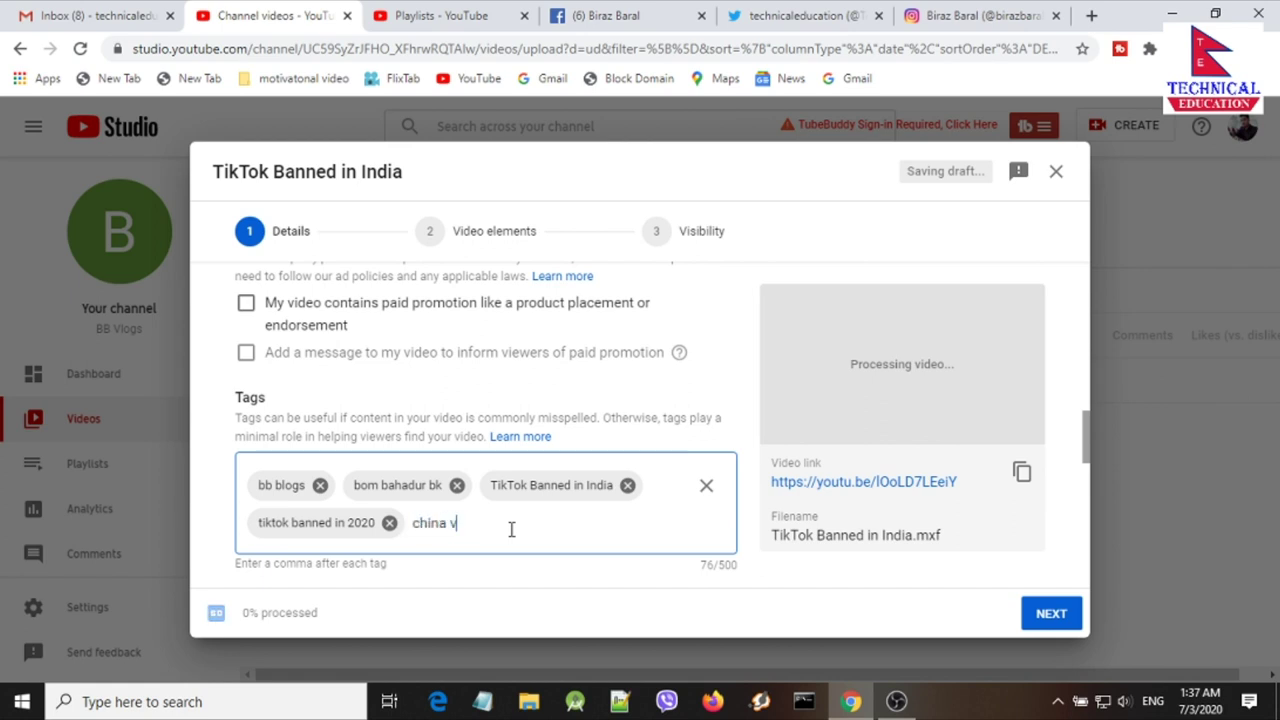
pyautogui.write('china vs indian')
pyautogui.press('BackSpace')
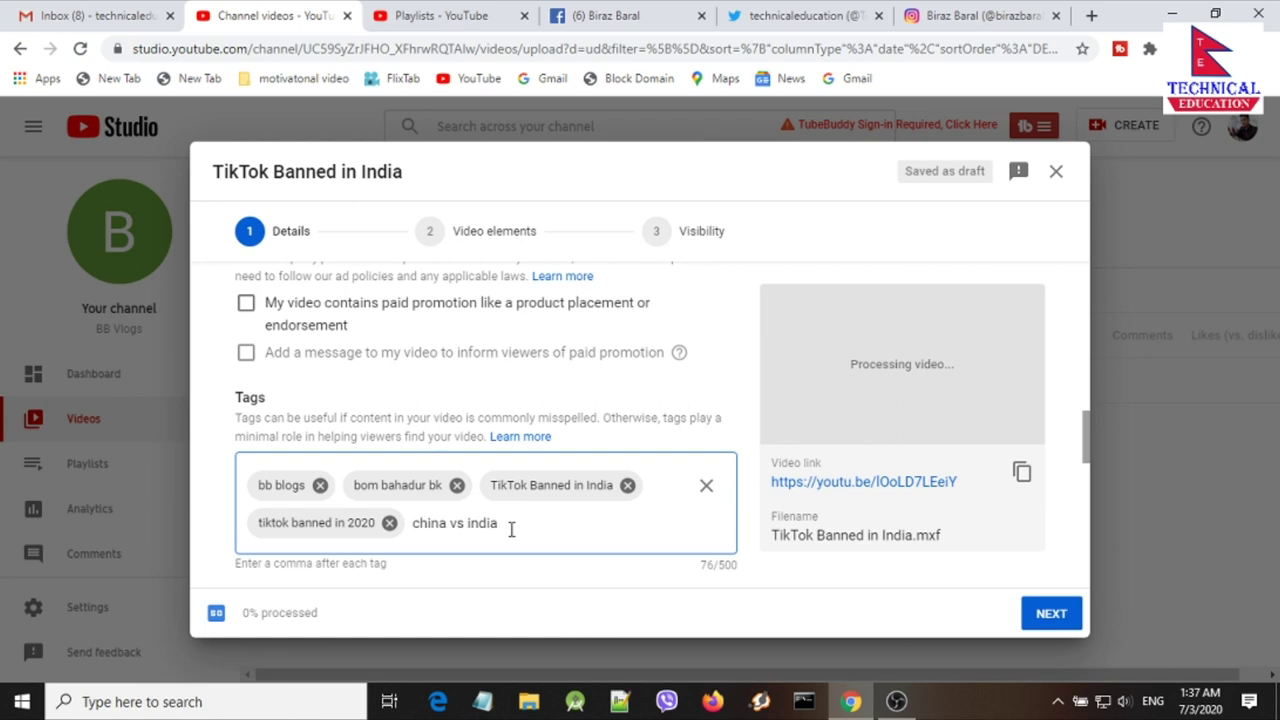
pyautogui.press(',')
pyautogui.scroll(-2, 631, 530)
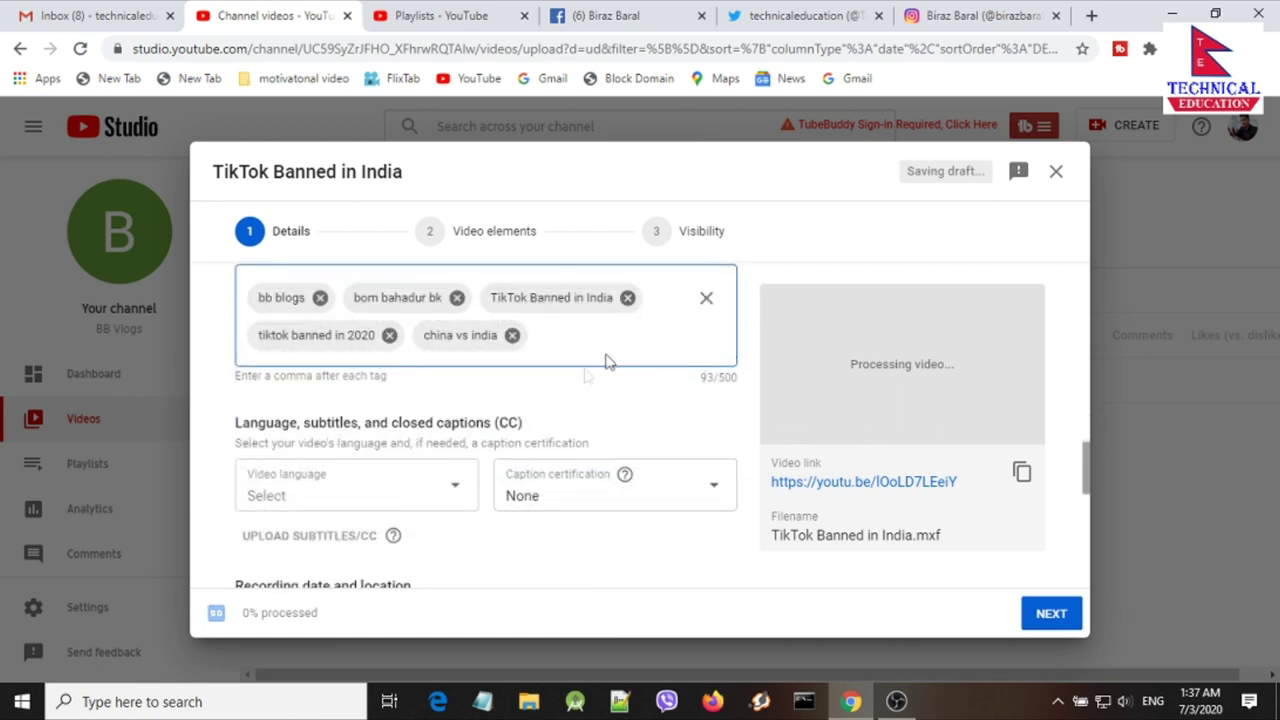
pyautogui.click(722, 385)
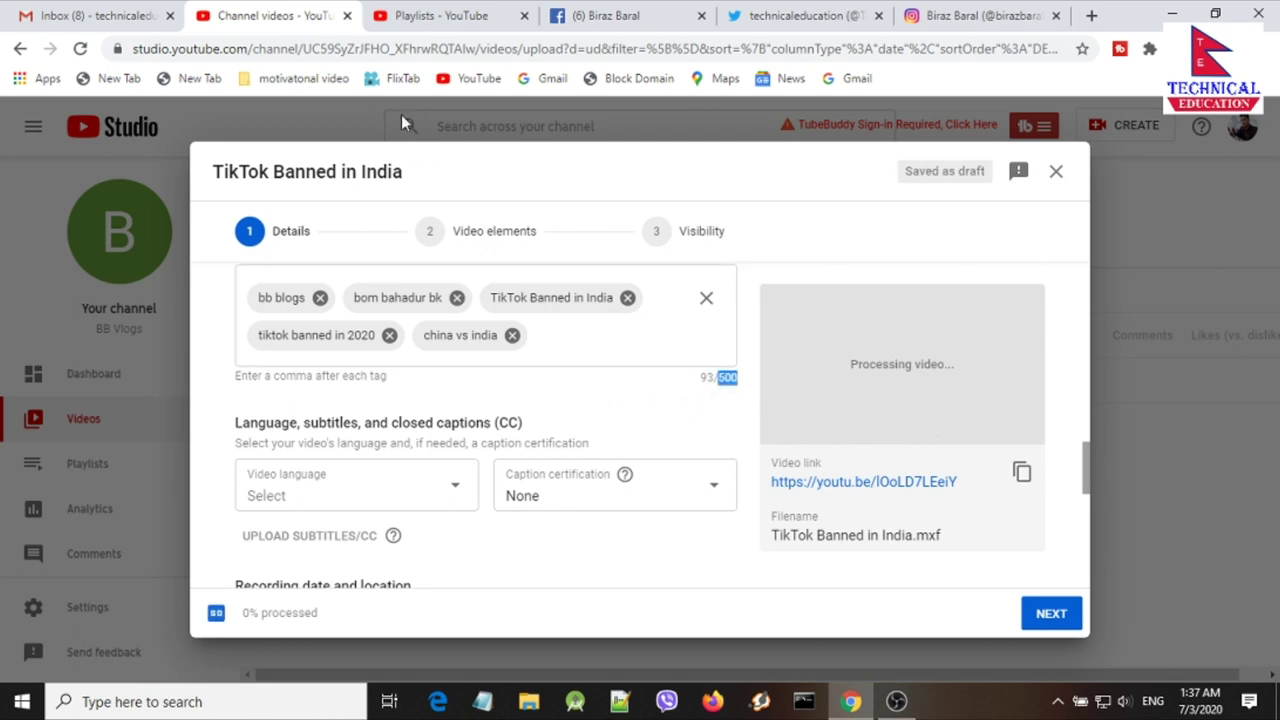
# - Check YouTube's search suggestions for "tiktok banned" as tag ideas and return to the tags of the video draft
pyautogui.click(441, 12)
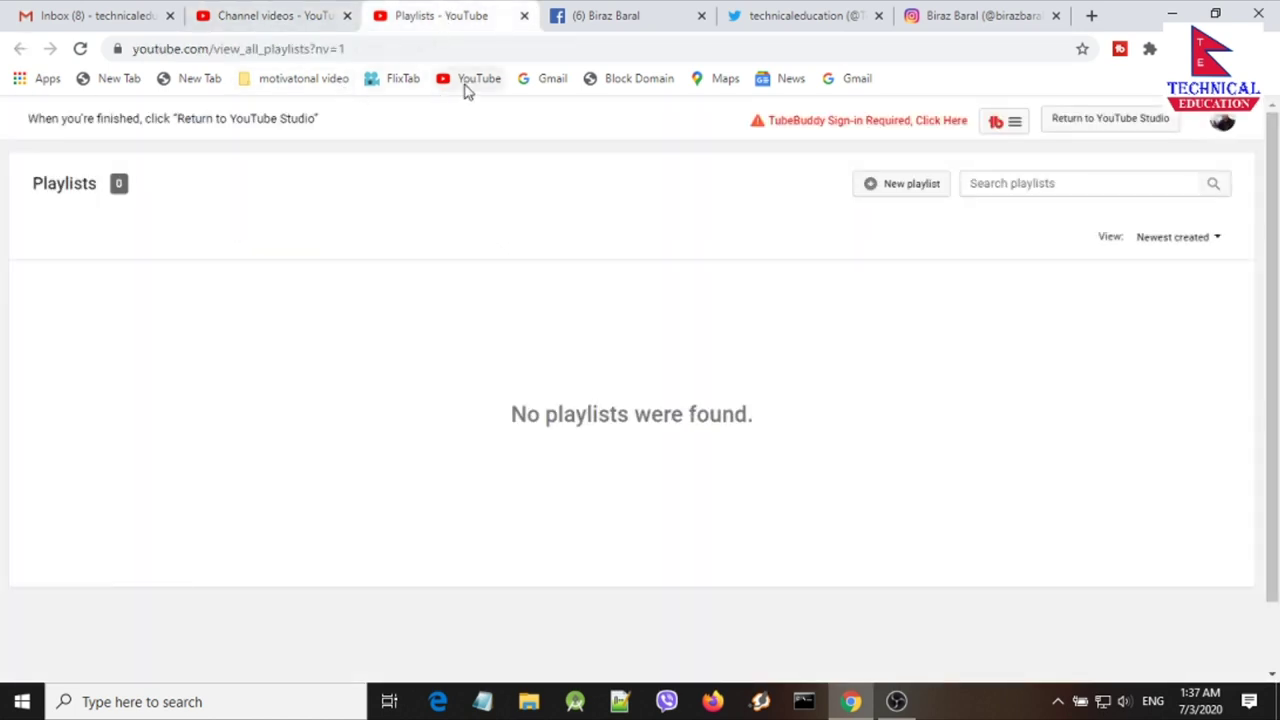
pyautogui.click(465, 85)
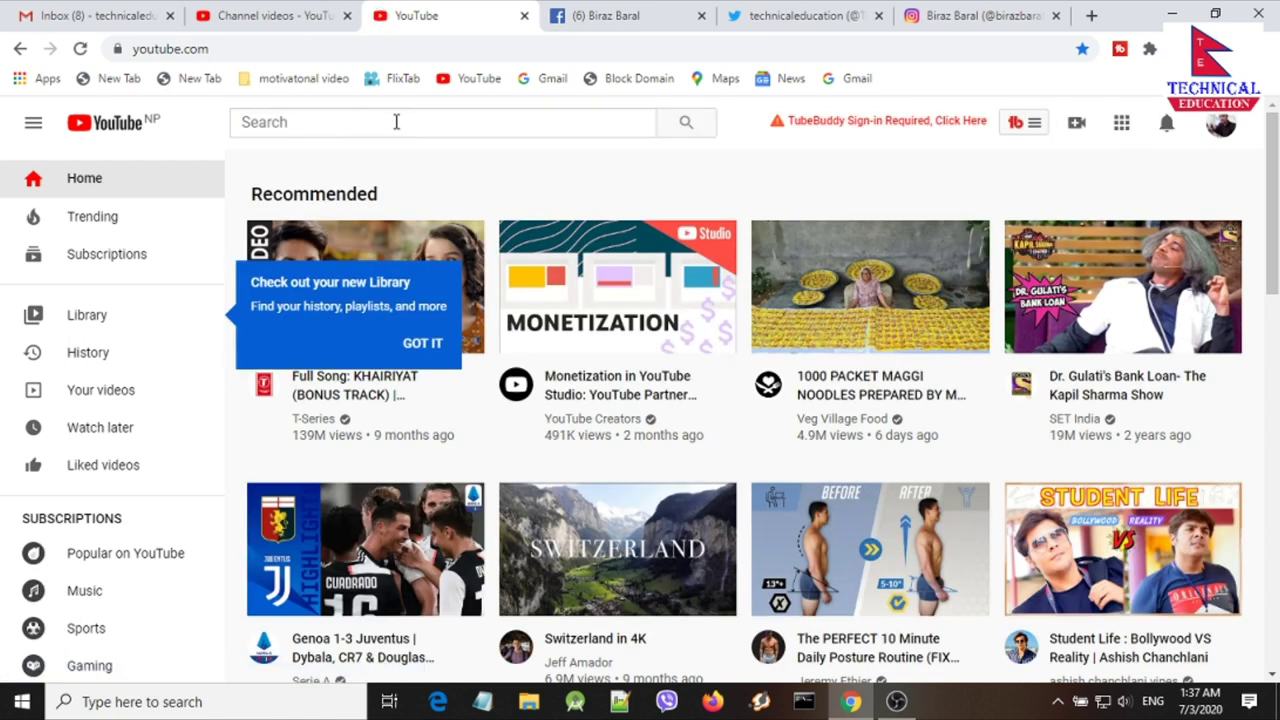
pyautogui.click(396, 122)
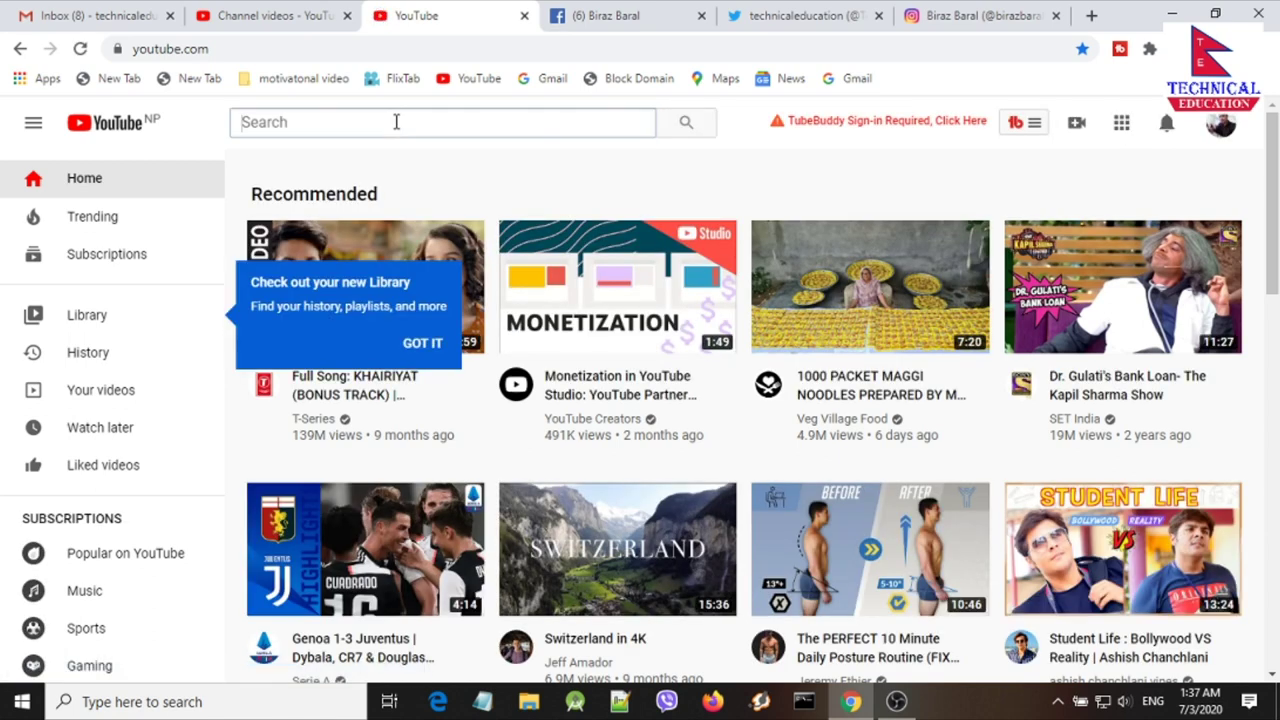
pyautogui.write('te')
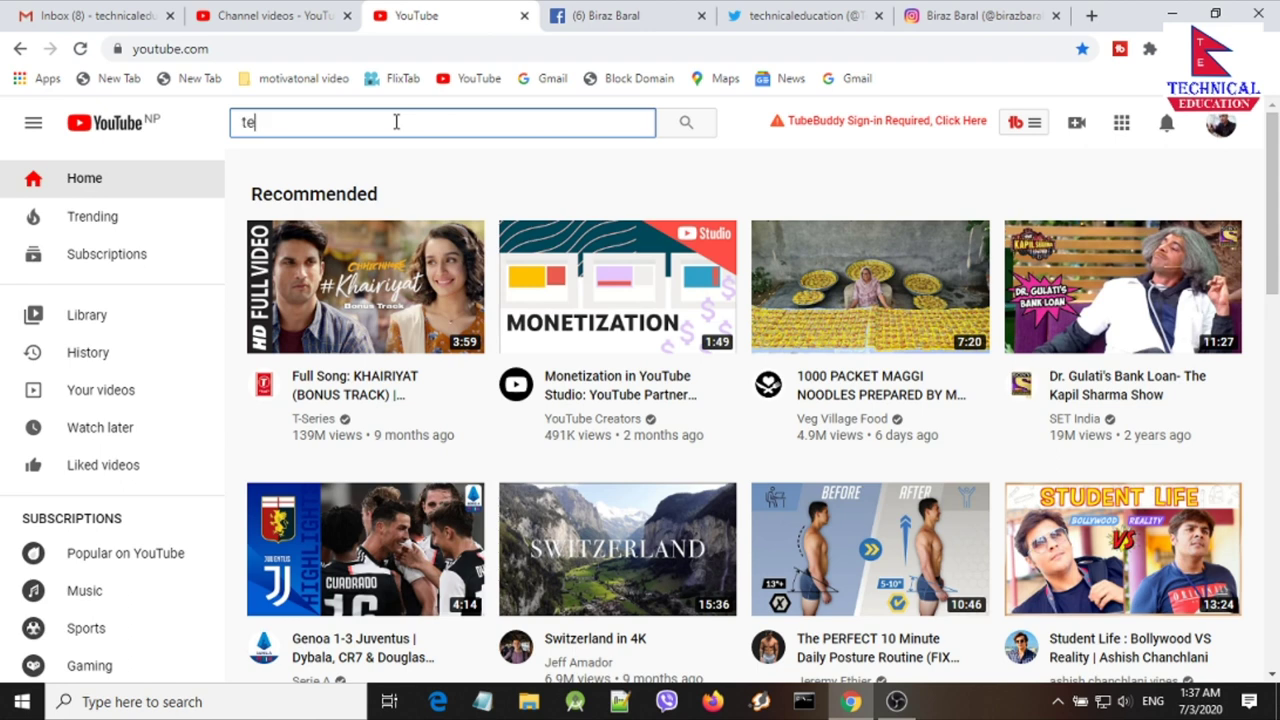
pyautogui.press('BackSpace')
pyautogui.press('BackSpace')
pyautogui.write('ti')
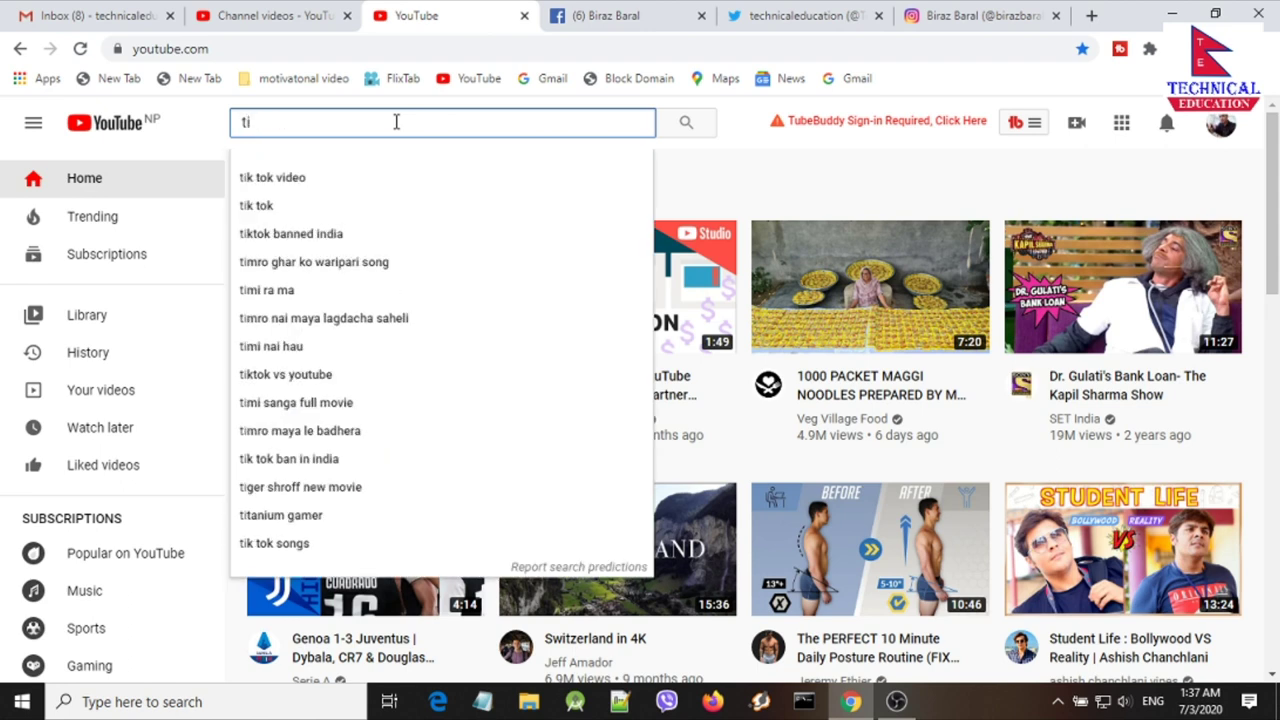
pyautogui.write('kto')
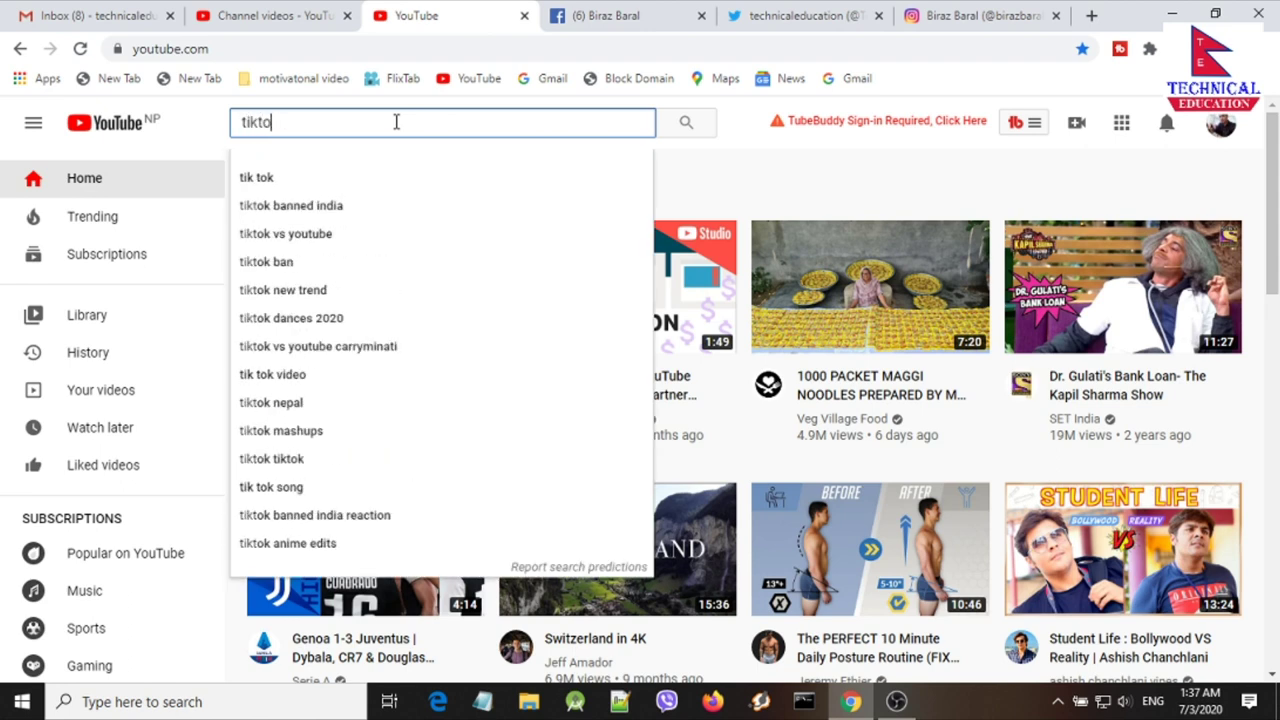
pyautogui.write('k banned')
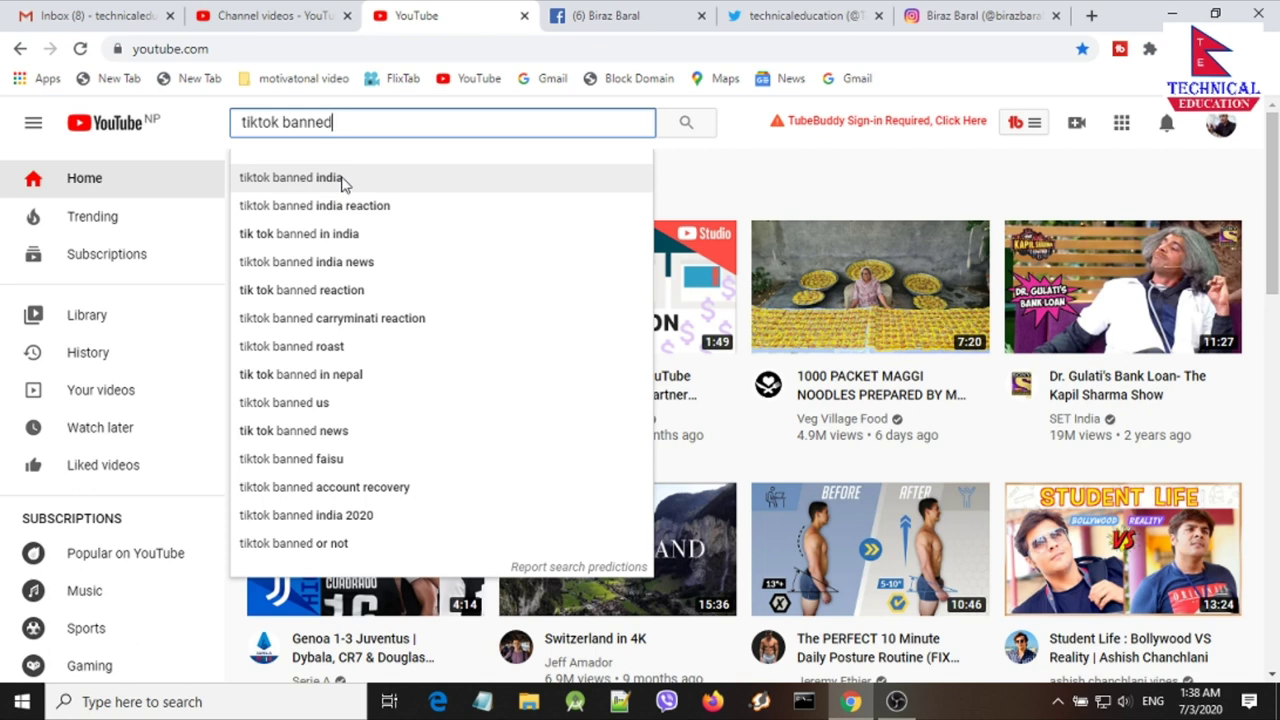
pyautogui.click(258, 15)
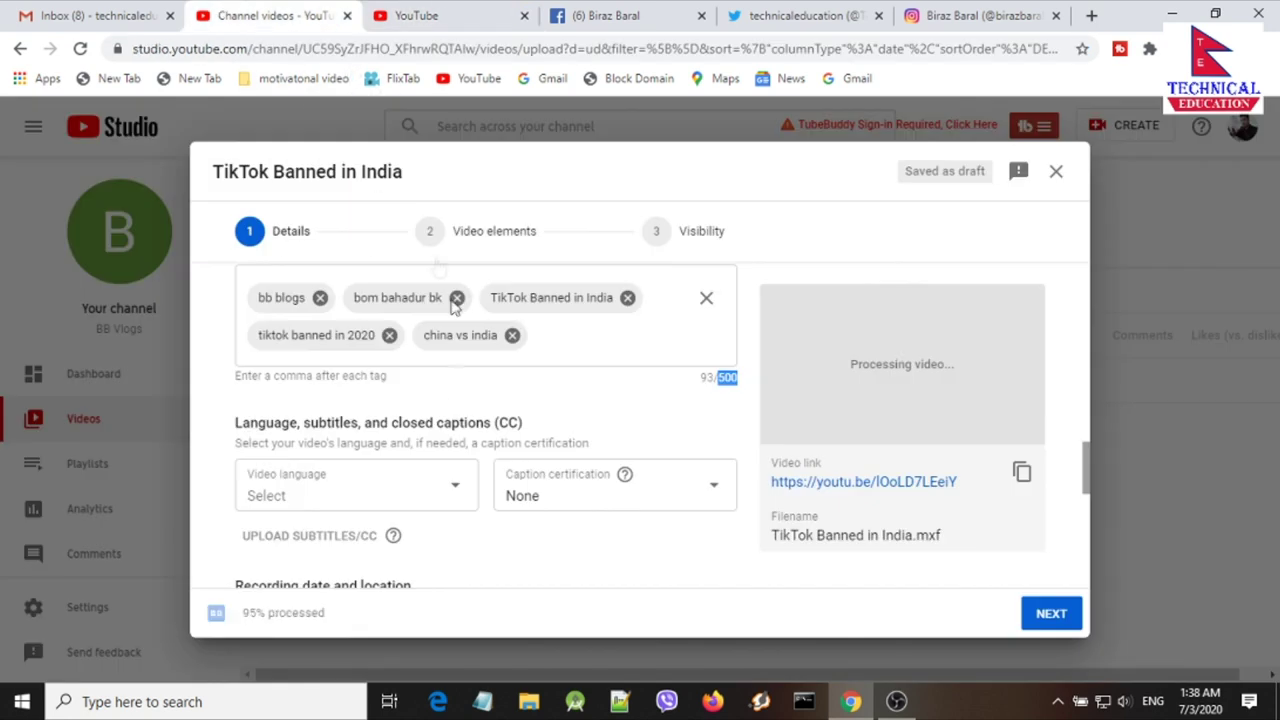
pyautogui.click(585, 351)
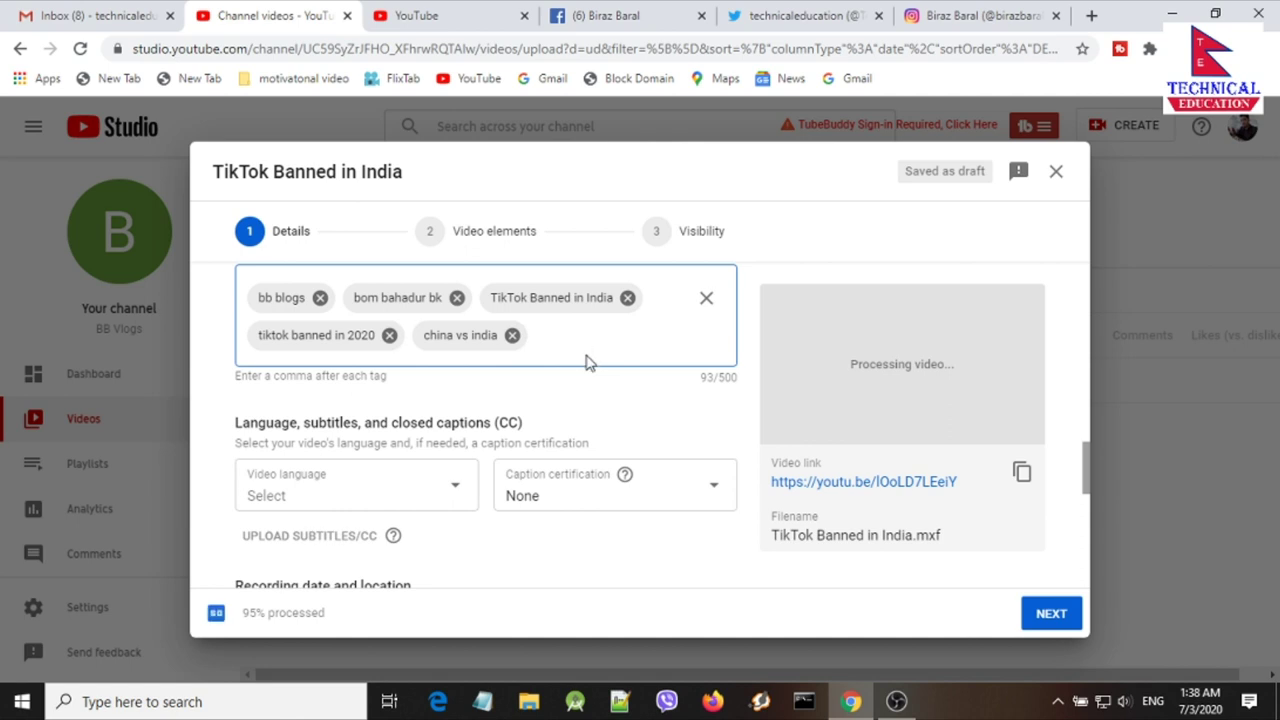
# - Look over the remaining video details, from language, recording date and license to category and comments, and return to the playlists section
pyautogui.scroll(-3, 595, 380)
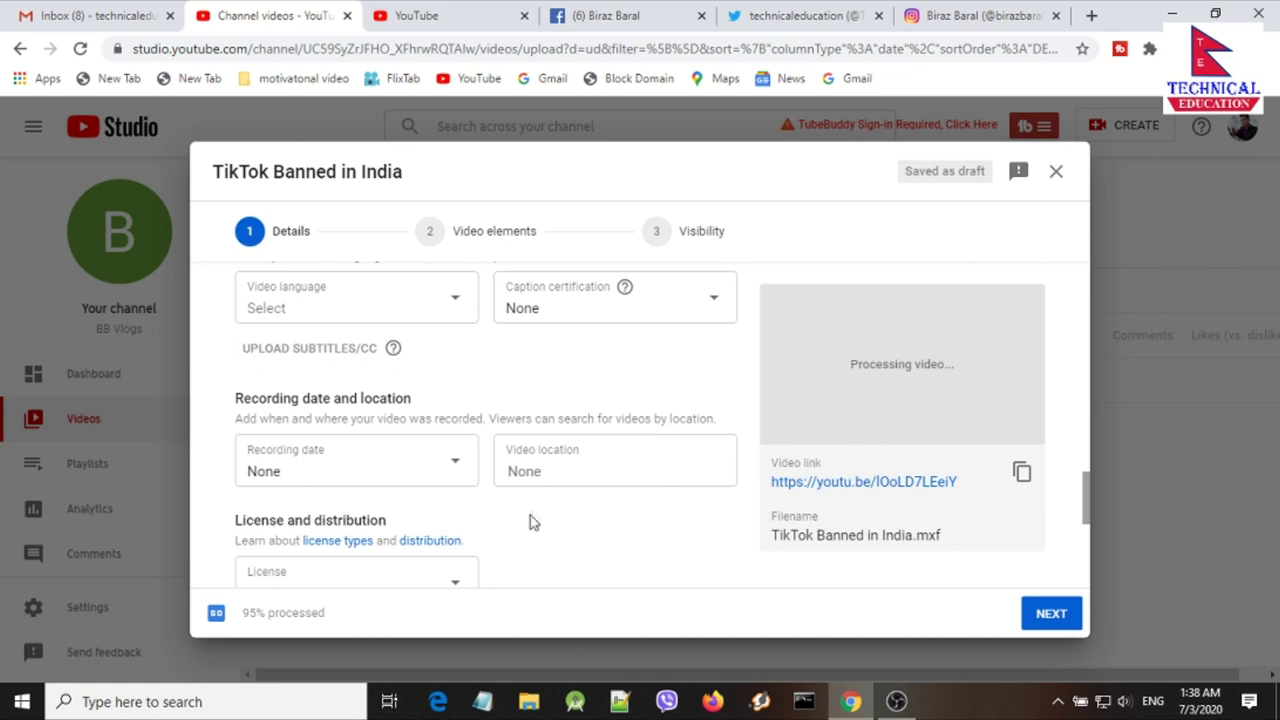
pyautogui.scroll(-5, 534, 520)
pyautogui.scroll(-2, 530, 470)
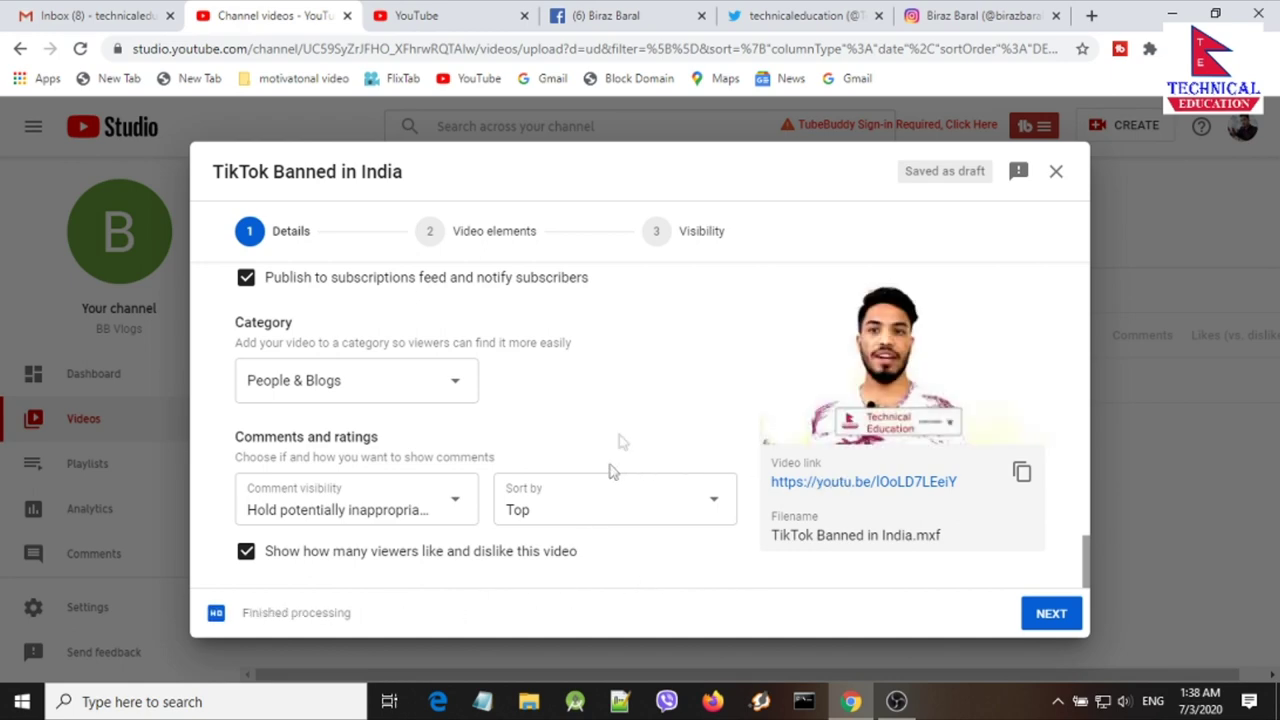
pyautogui.scroll(3, 590, 410)
pyautogui.scroll(5, 583, 383)
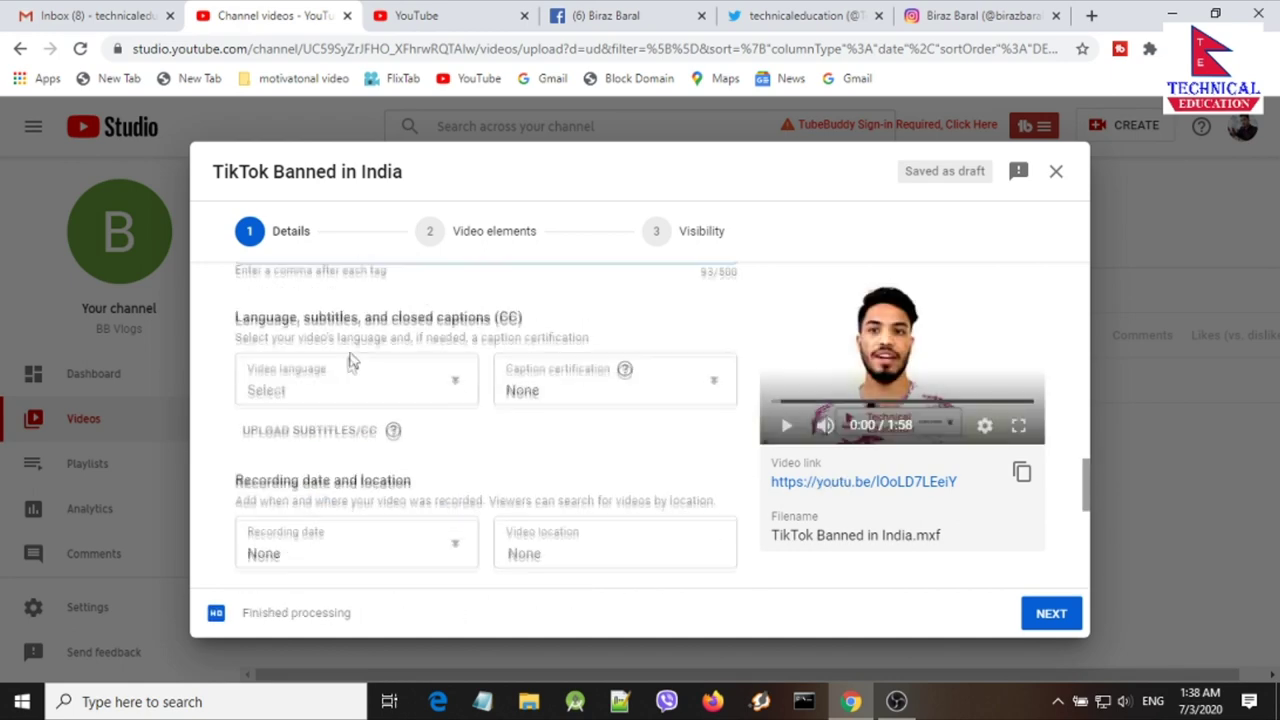
pyautogui.scroll(10, 298, 398)
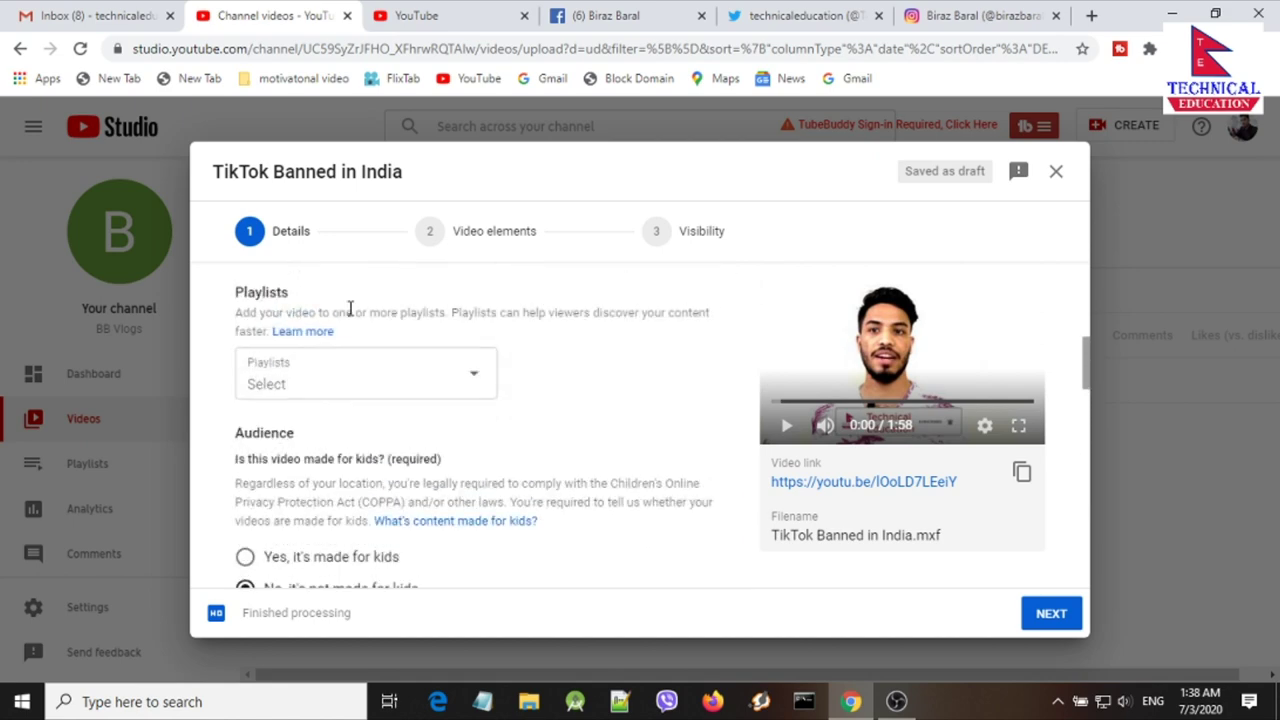
pyautogui.moveTo(340, 398)
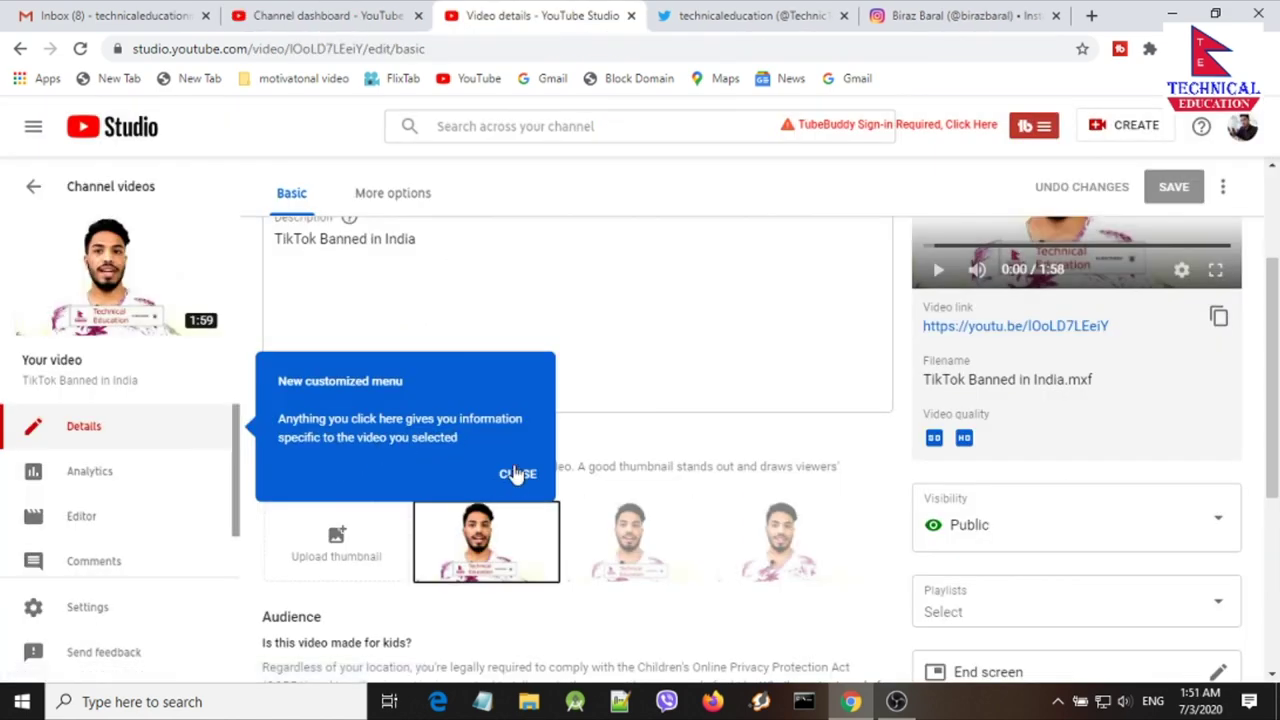
# - Upload the image titok from New folder (8) as the video's custom thumbnail and save the changes
pyautogui.click(517, 474)
pyautogui.click(337, 541)
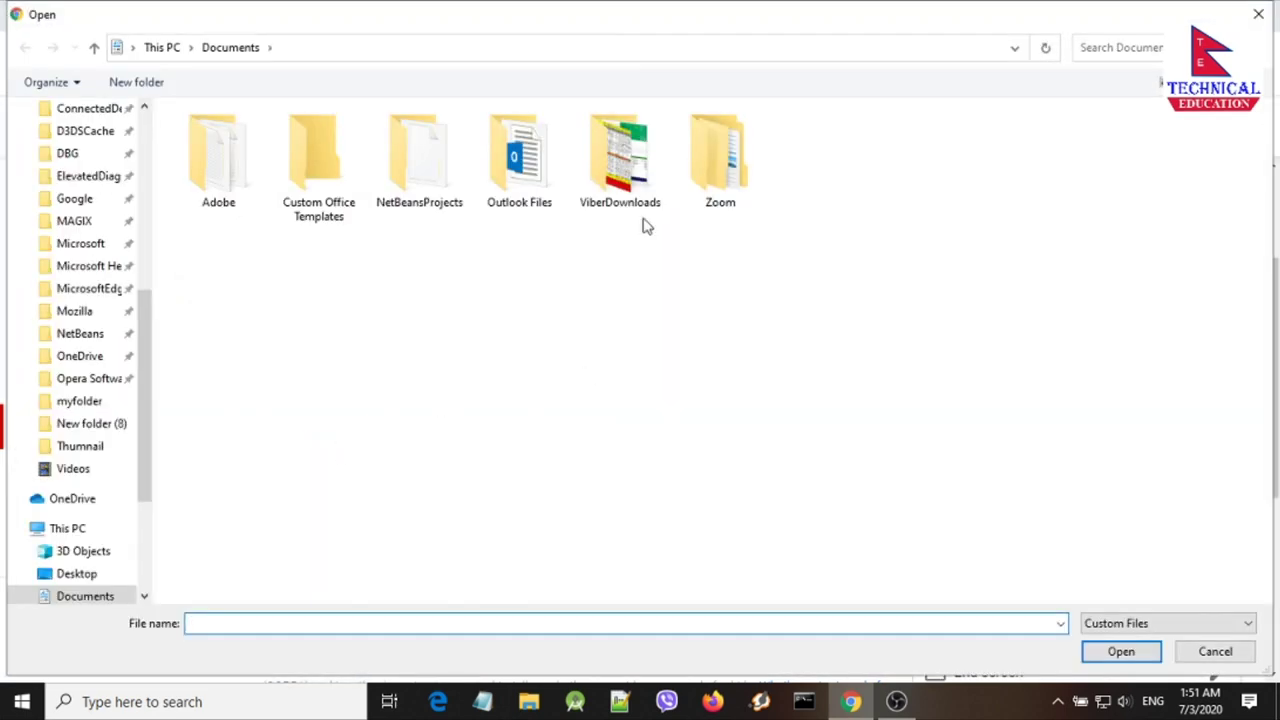
pyautogui.click(98, 408)
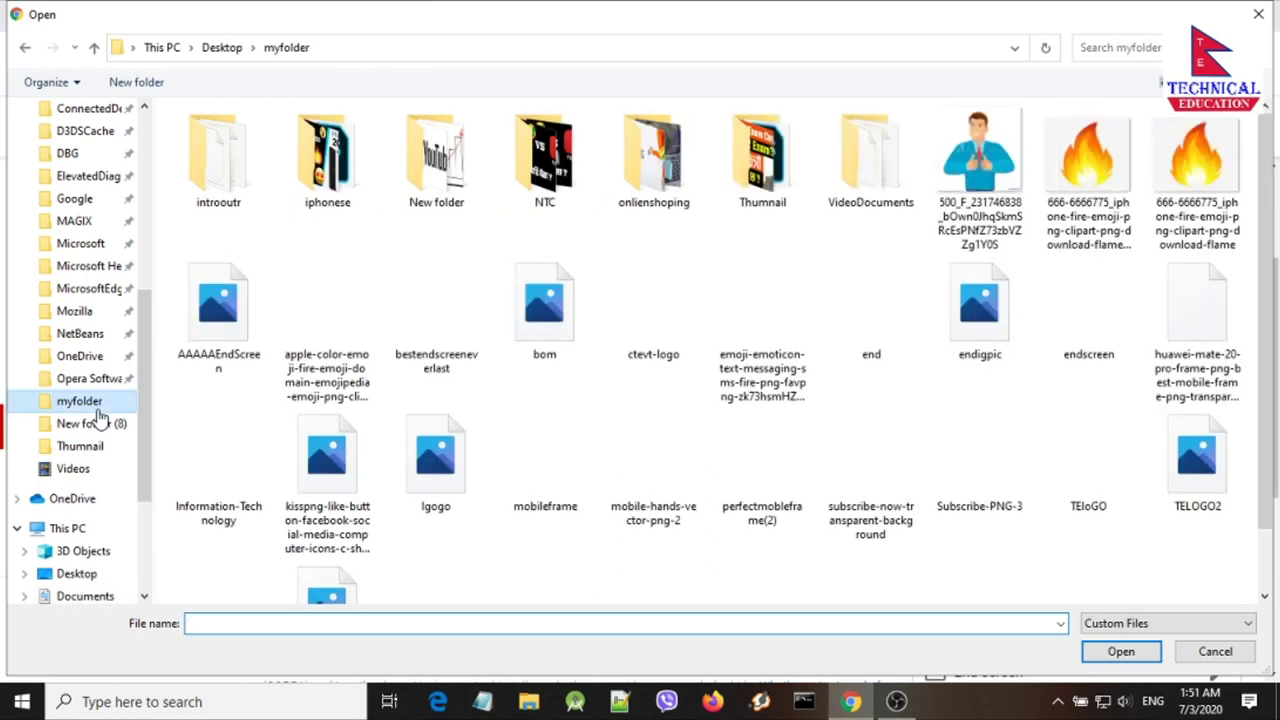
pyautogui.click(84, 446)
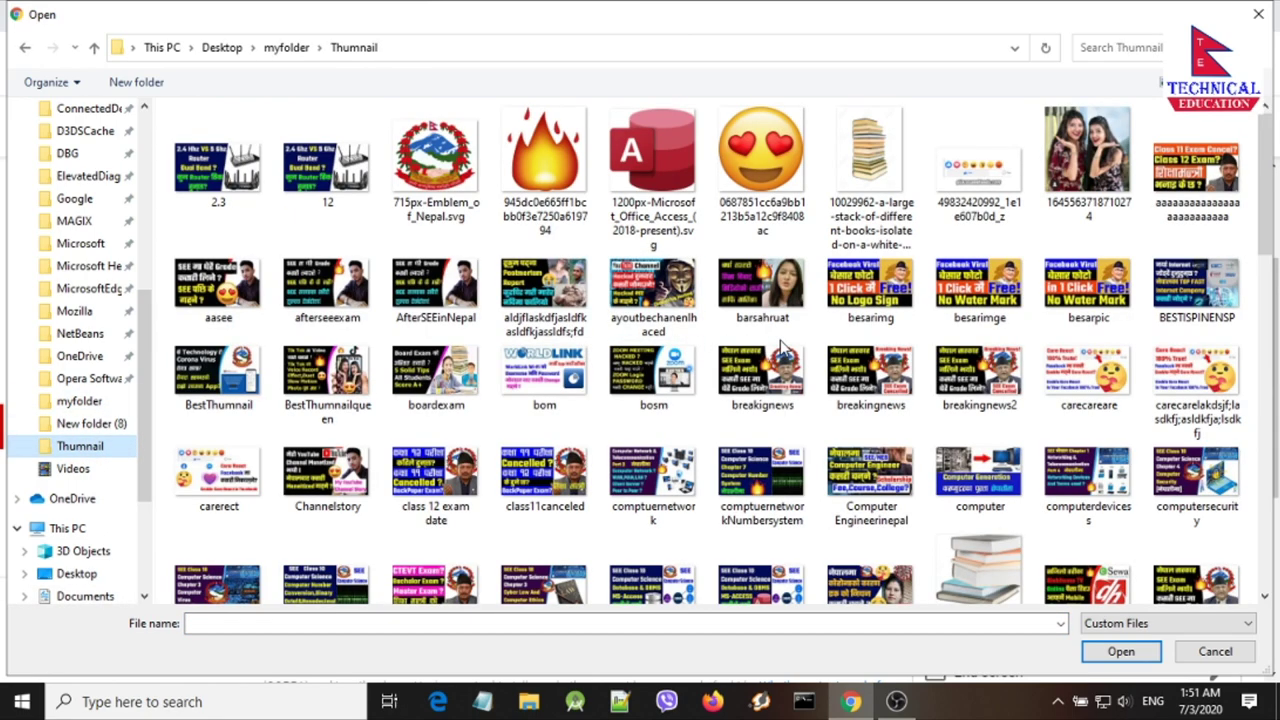
pyautogui.click(91, 423)
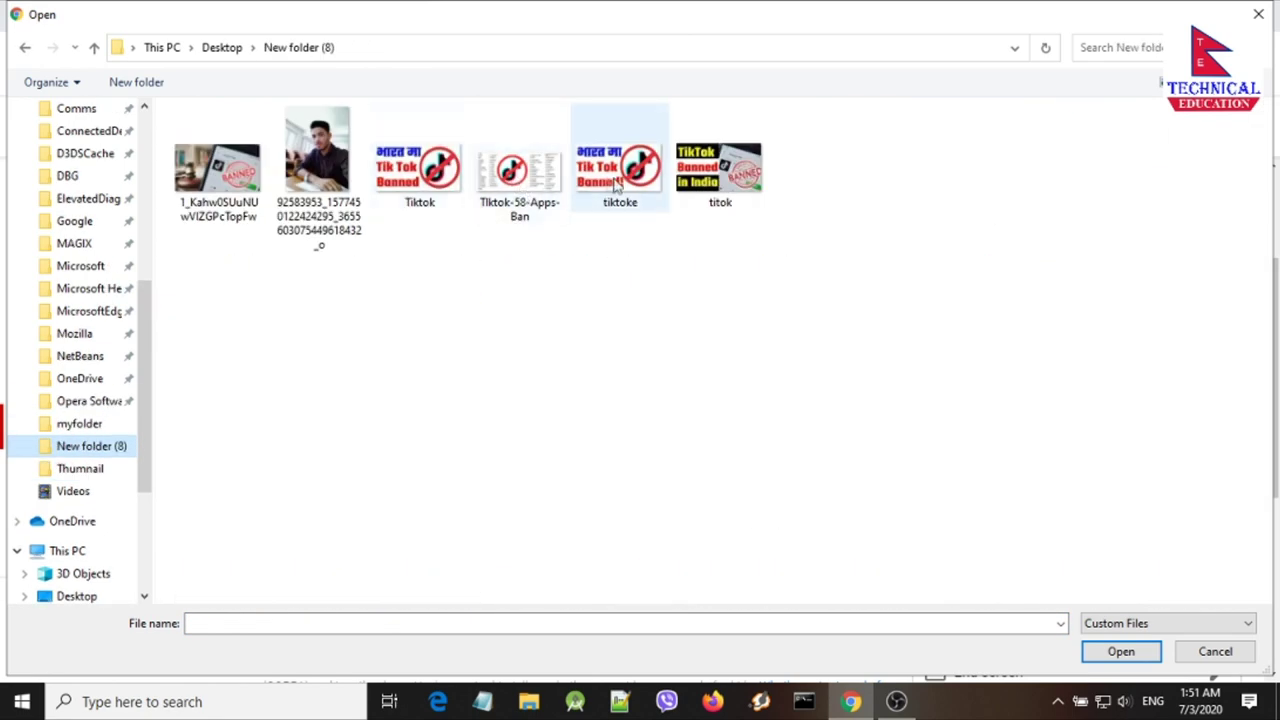
pyautogui.click(700, 175)
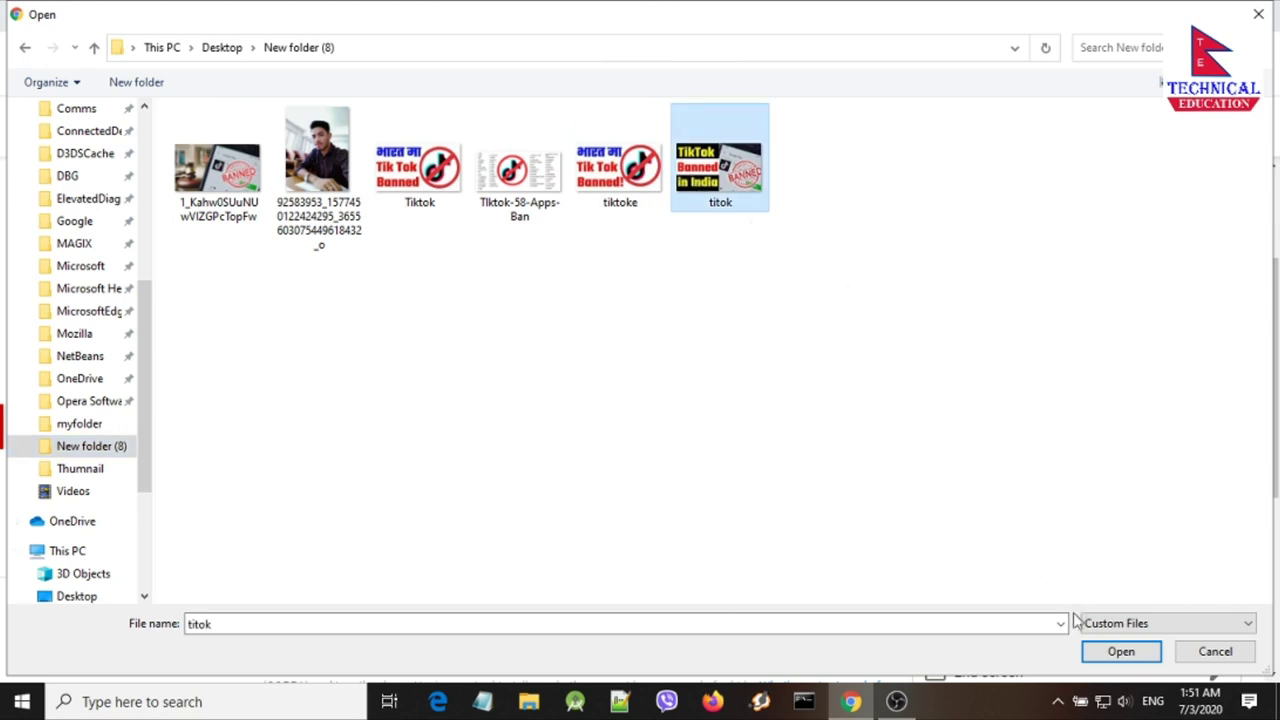
pyautogui.click(1120, 651)
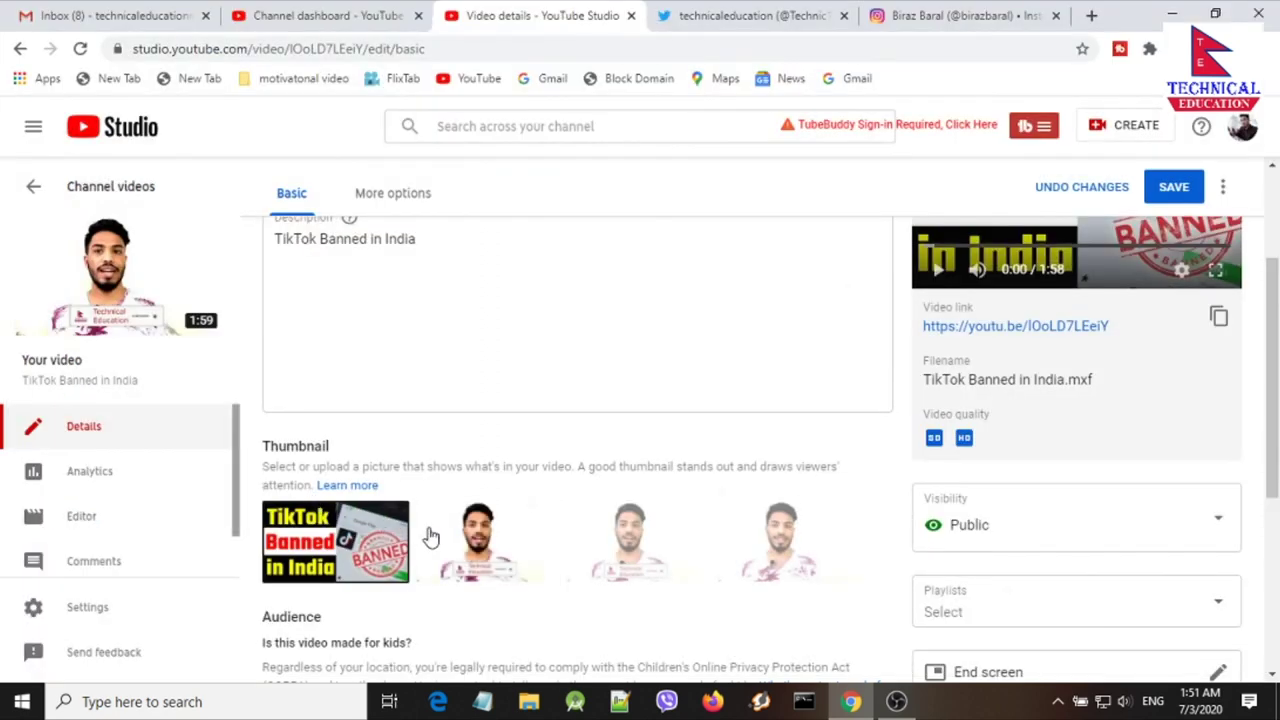
pyautogui.scroll(-2, 480, 535)
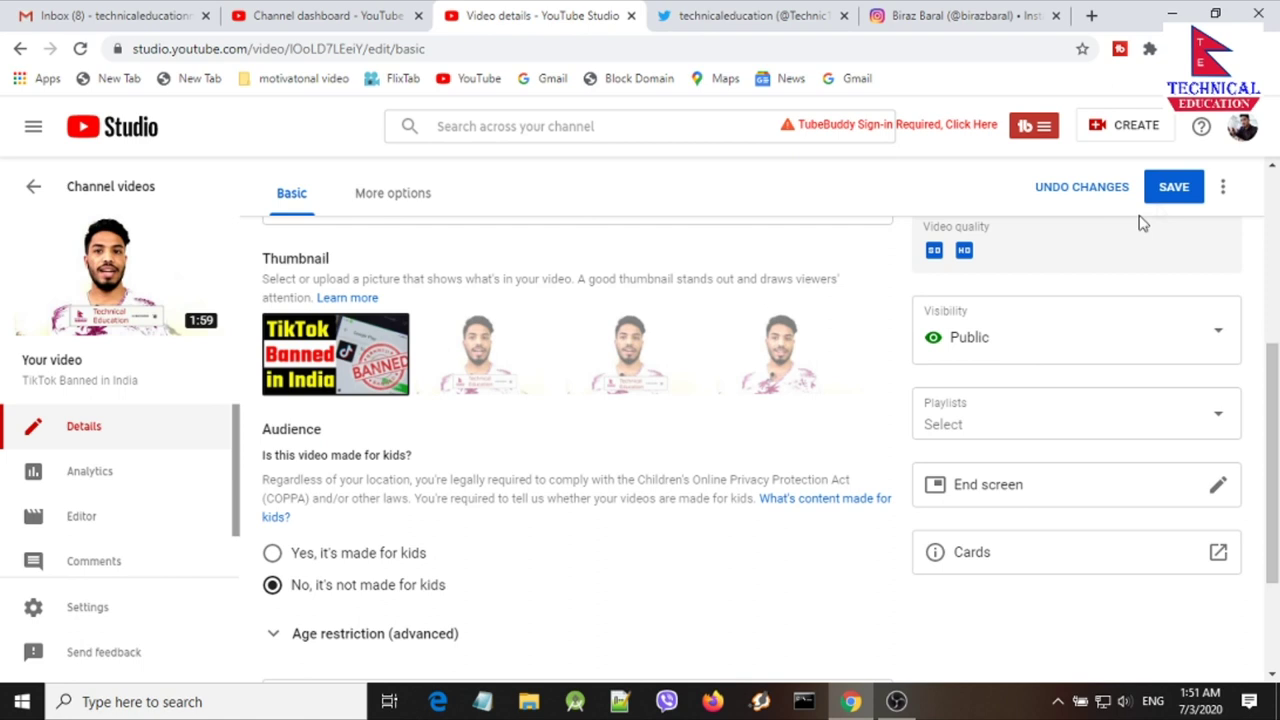
pyautogui.click(1171, 190)
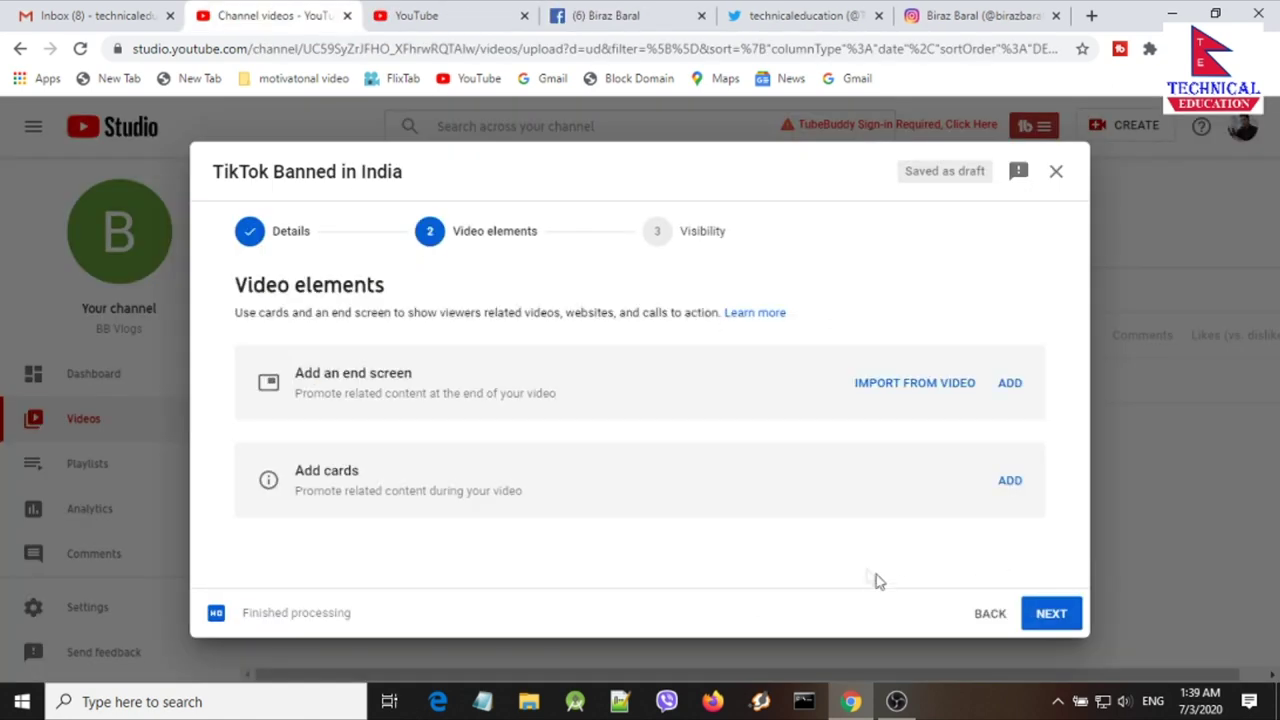
# - Try to add a video or playlist card at 0:17, cancel it and return to the upload's video elements
pyautogui.click(1010, 481)
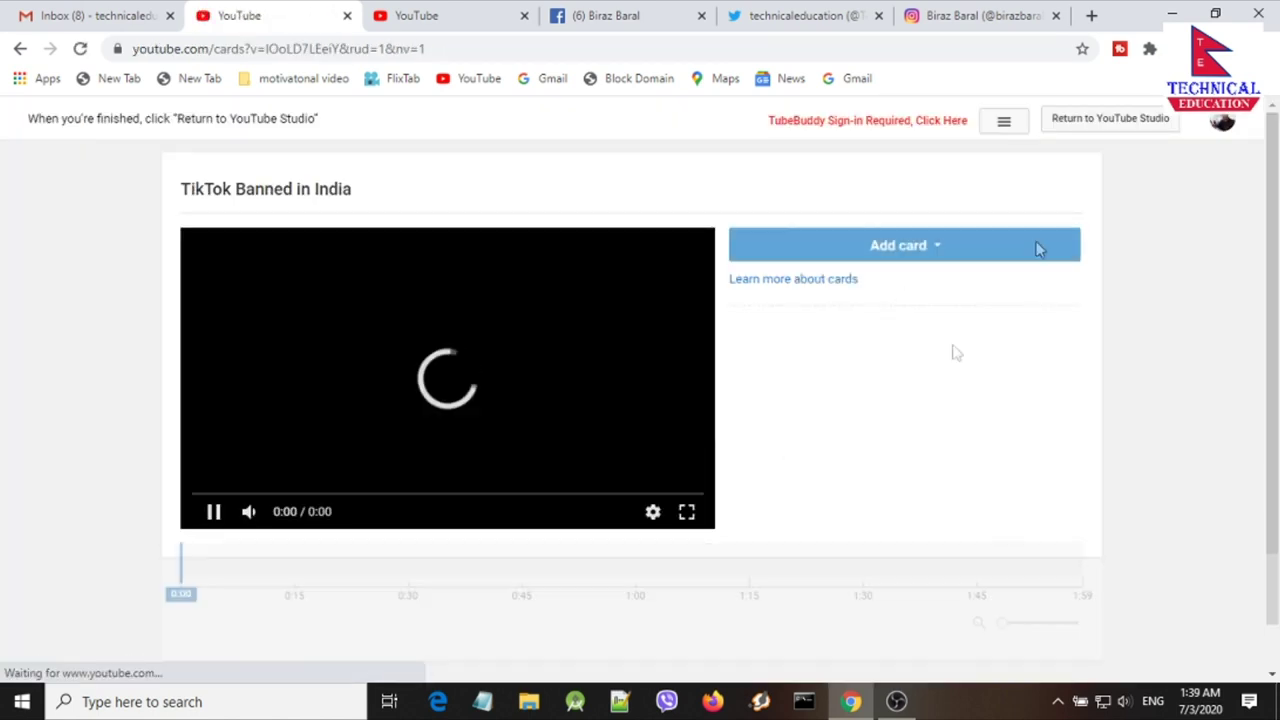
pyautogui.click(272, 497)
pyautogui.click(928, 243)
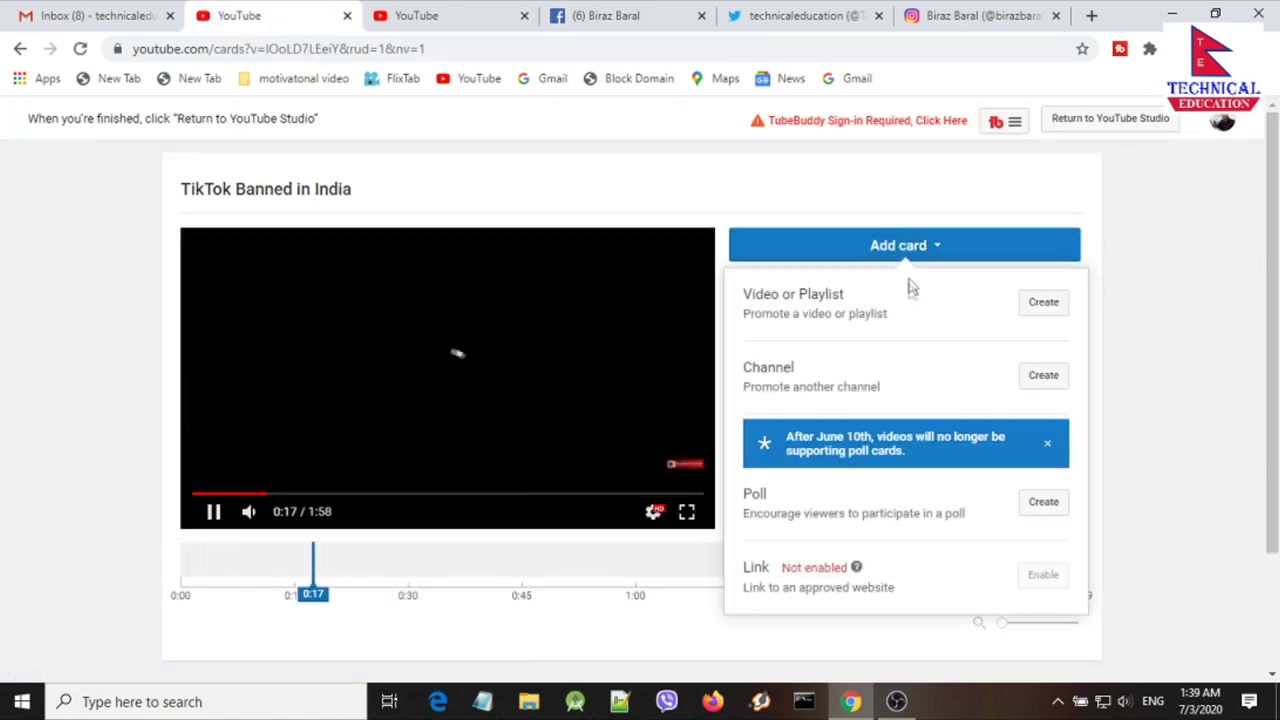
pyautogui.click(1035, 305)
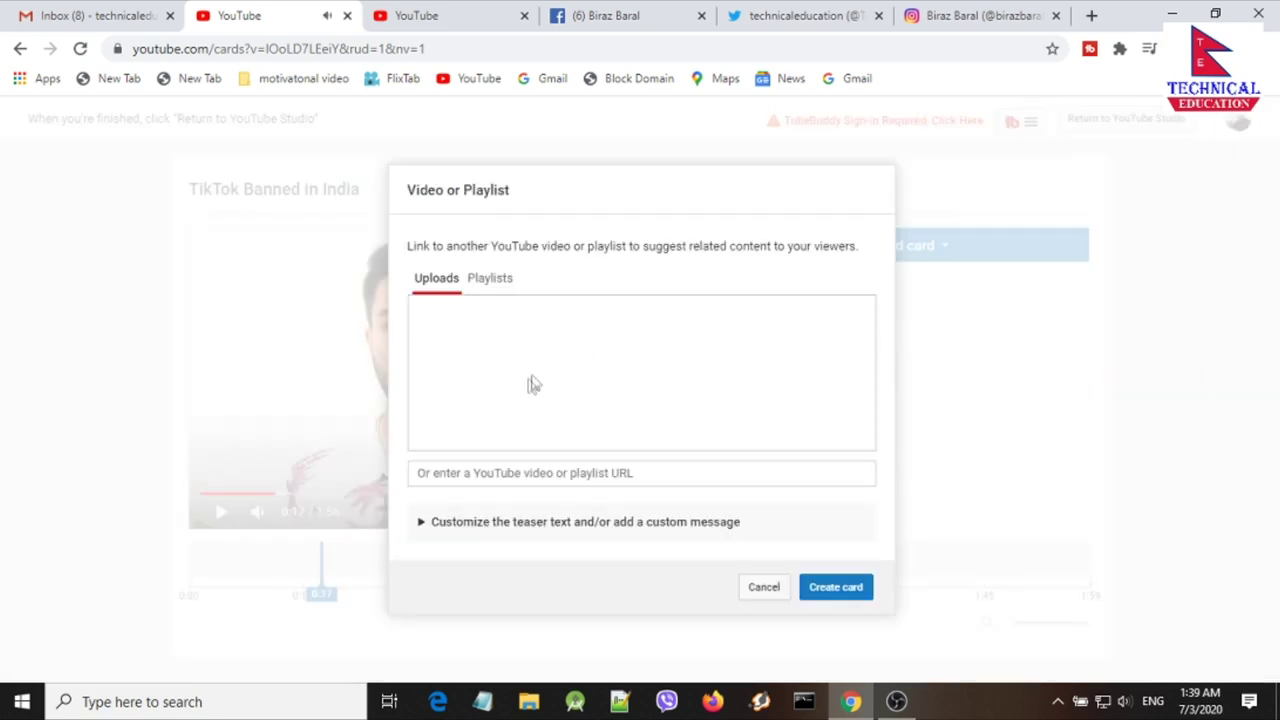
pyautogui.click(764, 588)
pyautogui.click(1140, 120)
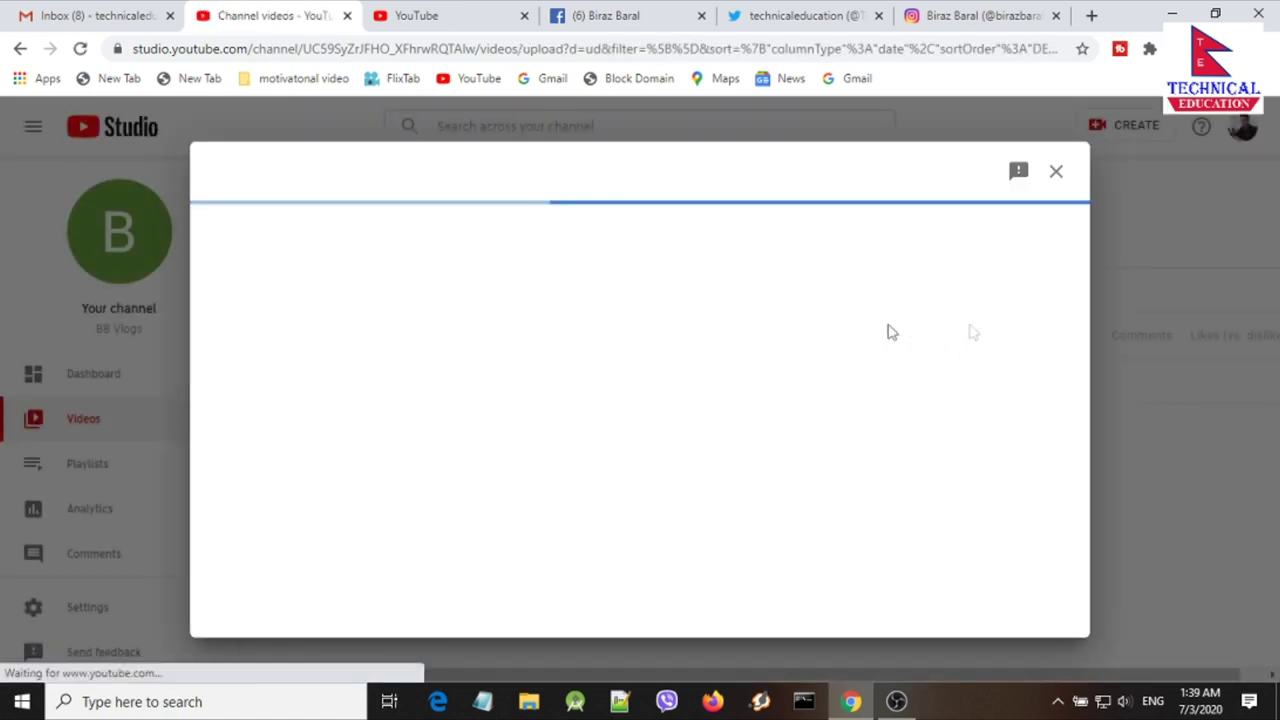
# - Try an end screen template with one video and one subscribe element, reposition both elements and discard the changes
pyautogui.click(1010, 385)
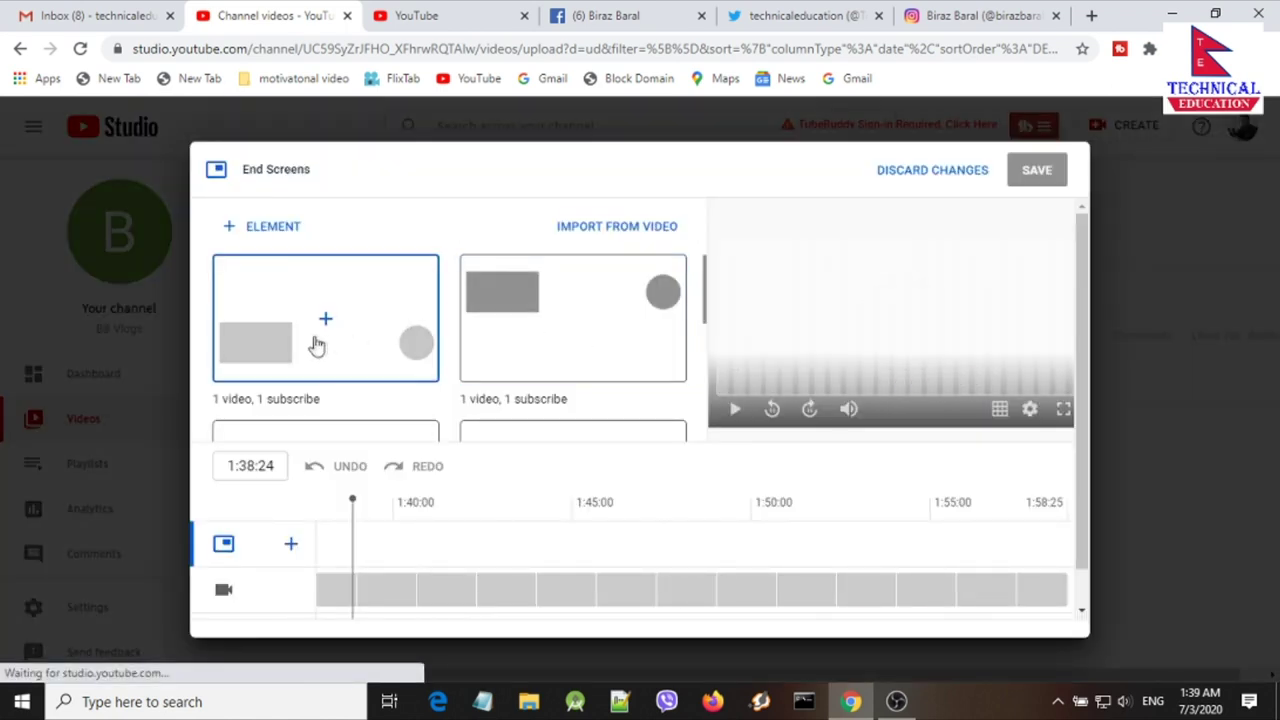
pyautogui.click(634, 320)
pyautogui.moveTo(723, 290)
pyautogui.mouseDown()
pyautogui.moveTo(723, 331)
pyautogui.moveTo(723, 303)
pyautogui.mouseUp()
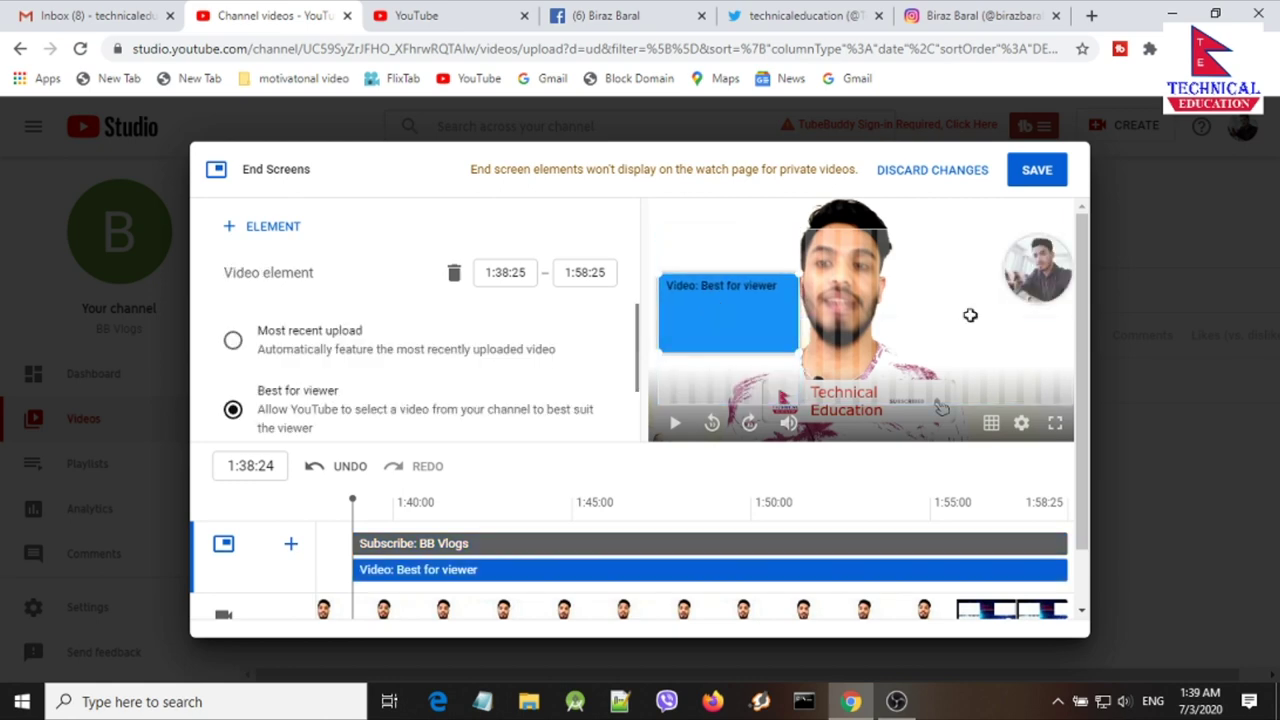
pyautogui.moveTo(1051, 265); pyautogui.dragTo(1033, 314)
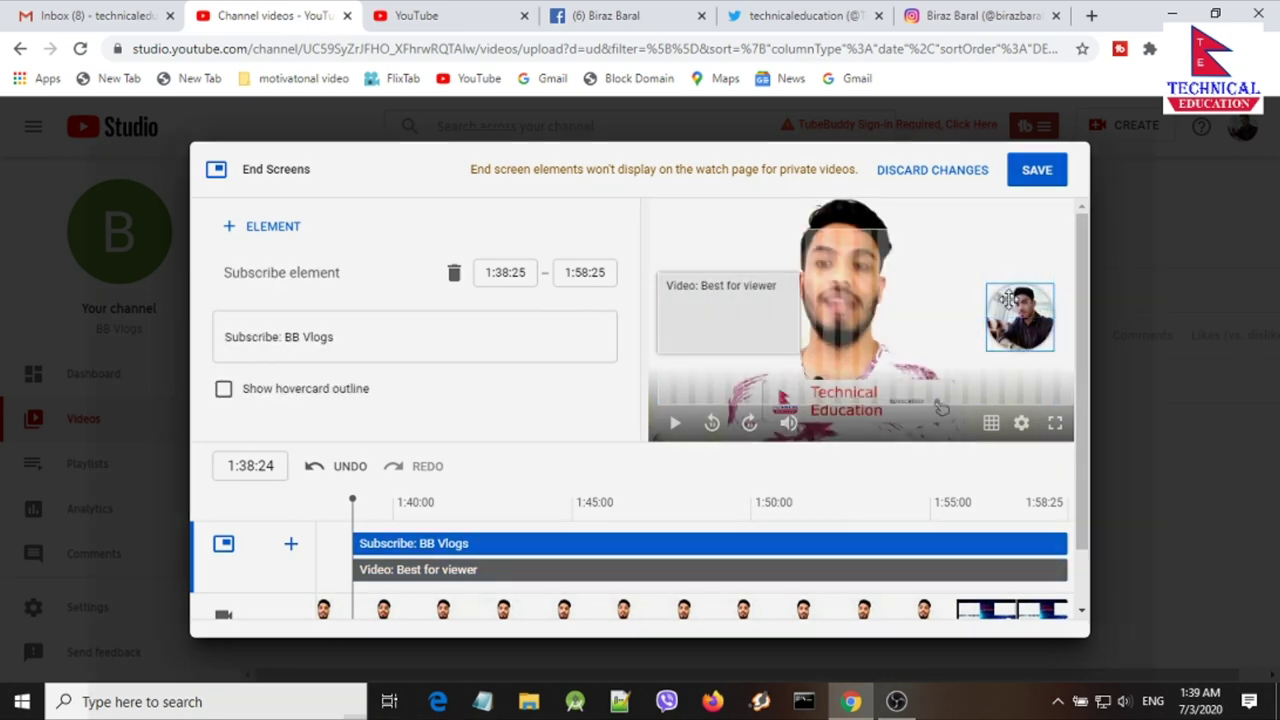
pyautogui.click(940, 170)
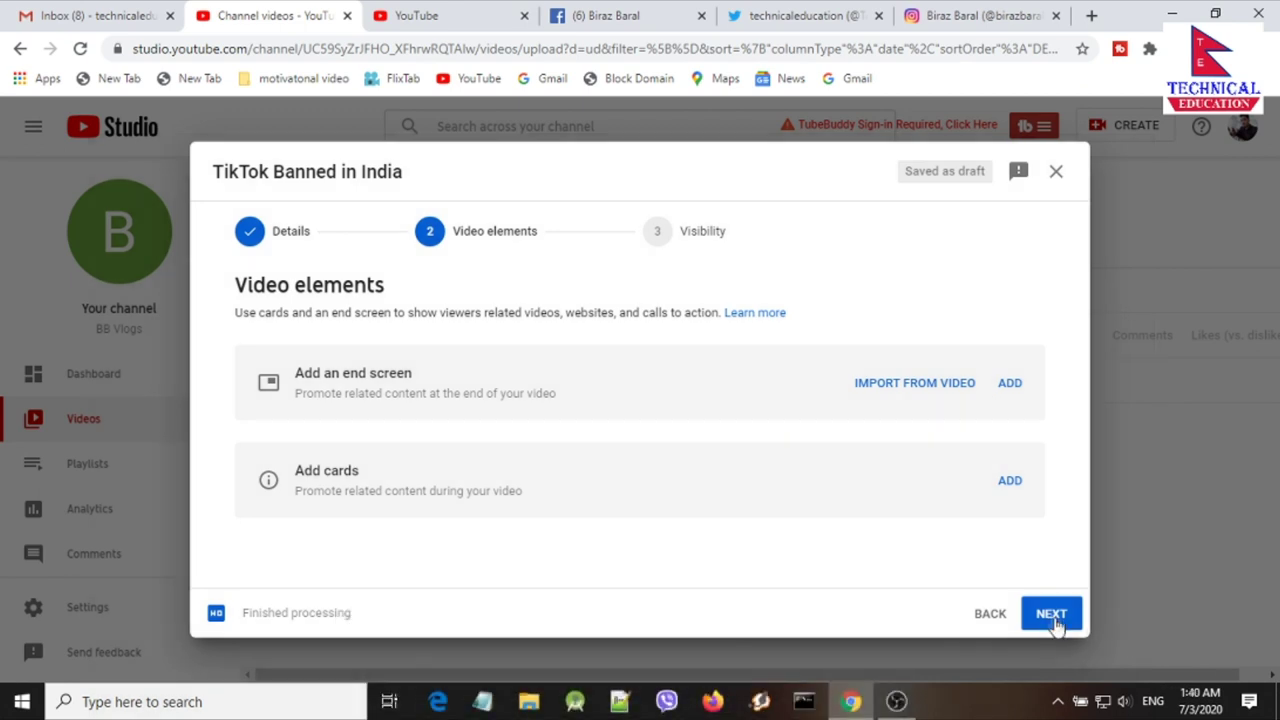
# - Continue to the visibility stage and review the private, unlisted, public and schedule options and the video link
pyautogui.click(1053, 613)
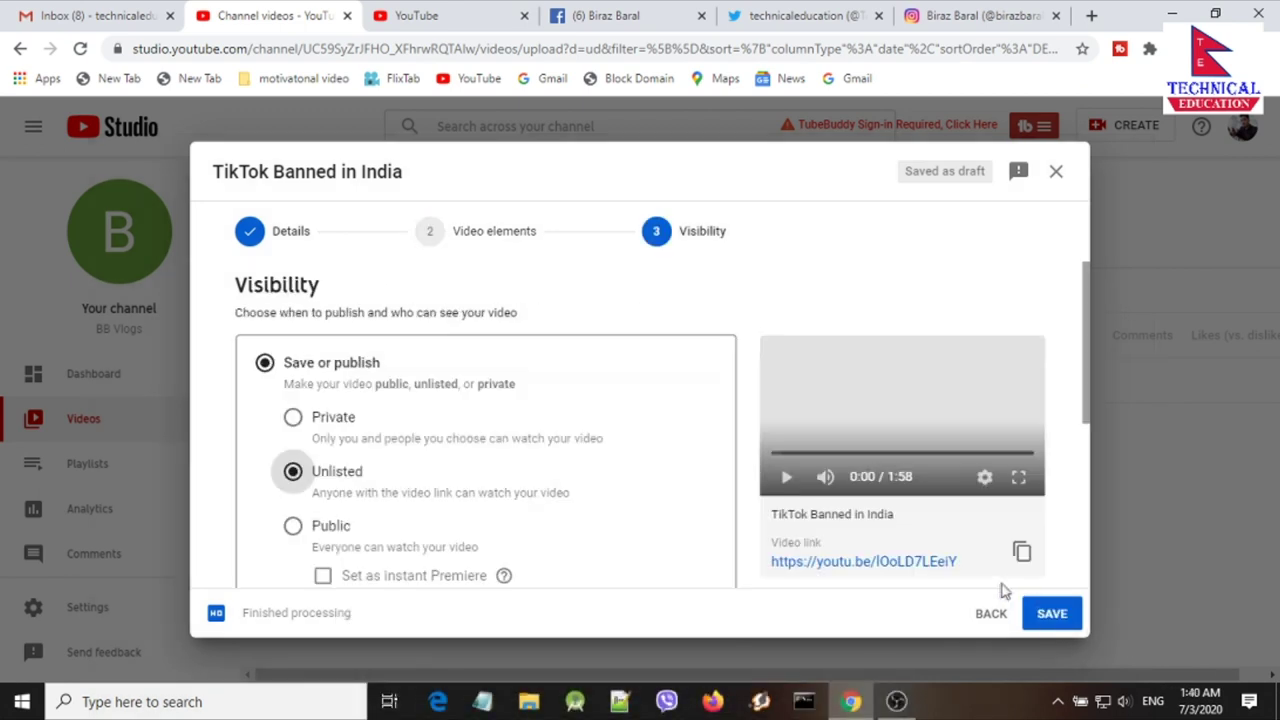
pyautogui.scroll(-2, 329, 457)
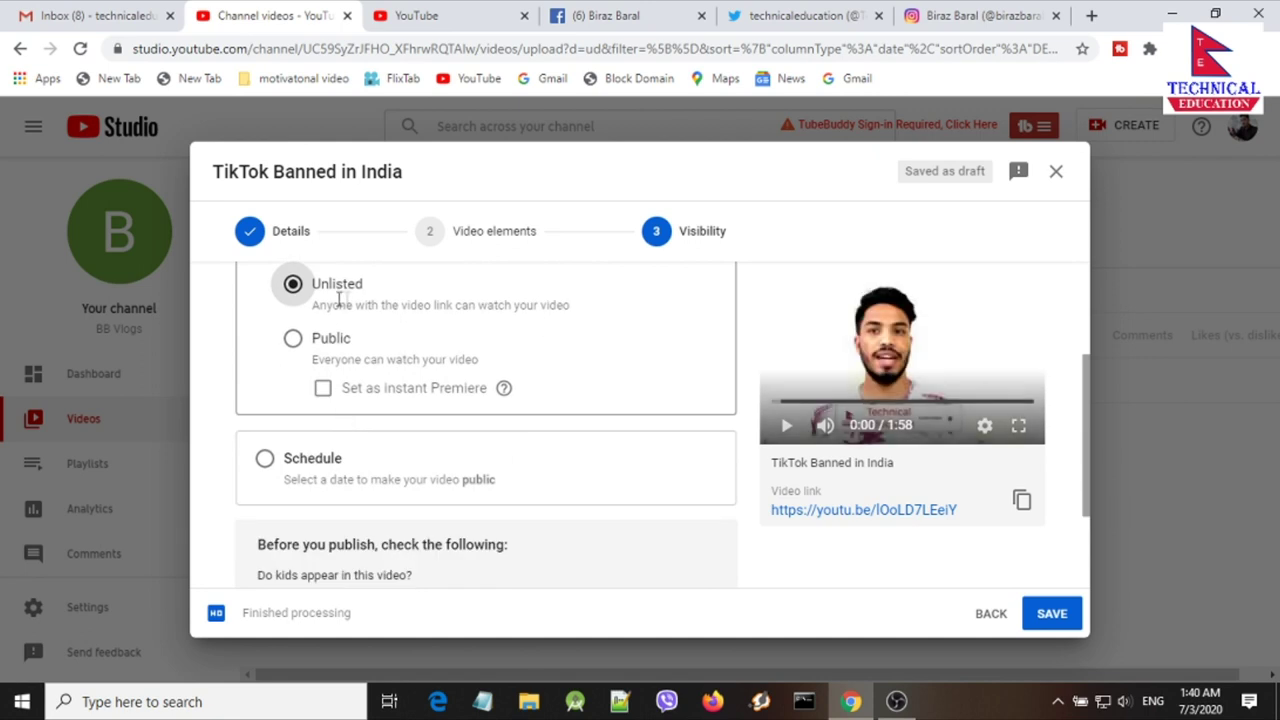
pyautogui.scroll(2, 466, 360)
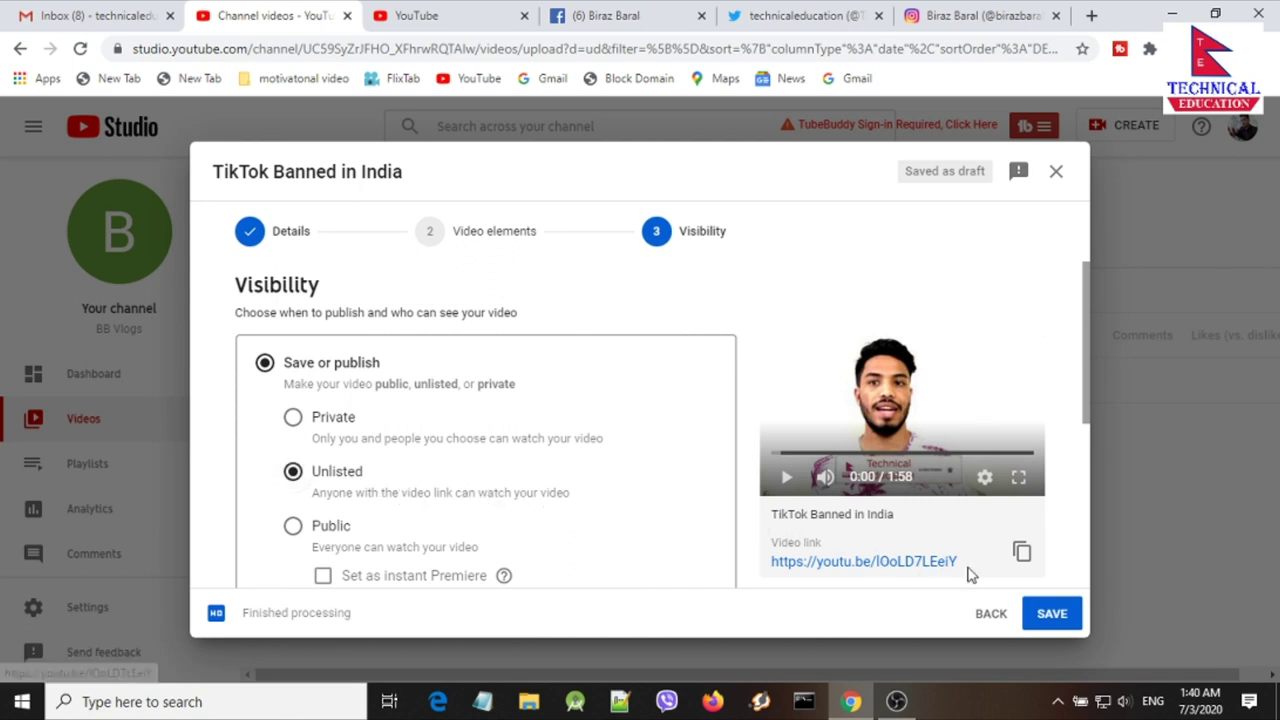
pyautogui.moveTo(956, 566); pyautogui.dragTo(776, 514)
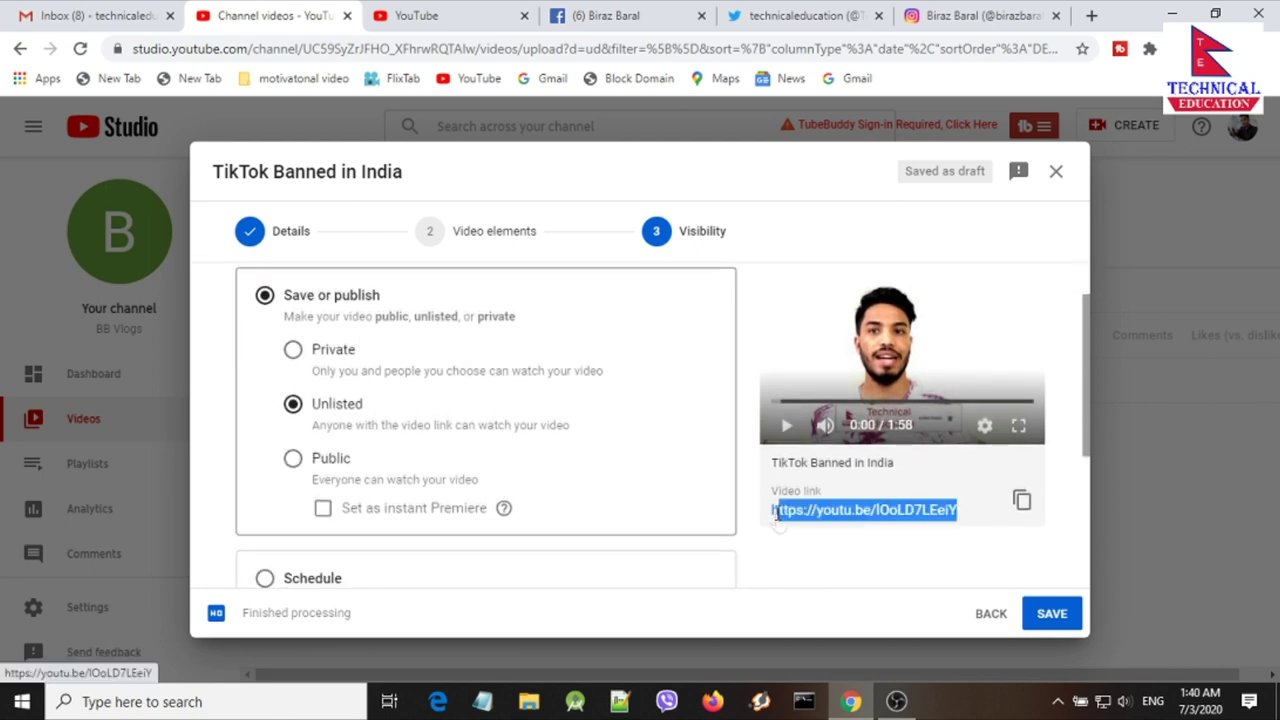
pyautogui.click(776, 527)
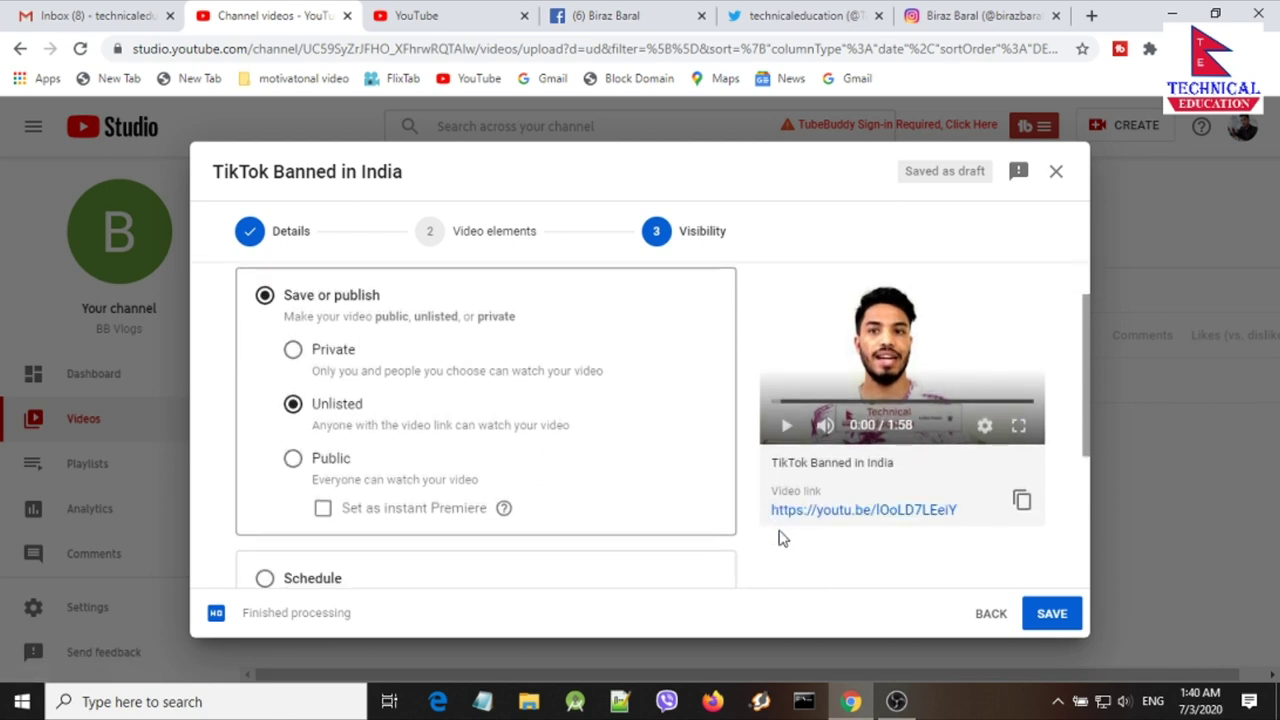
# - Set the video's visibility to Public and enable the instant Premiere option
pyautogui.scroll(1, 783, 538)
pyautogui.scroll(-1, 445, 490)
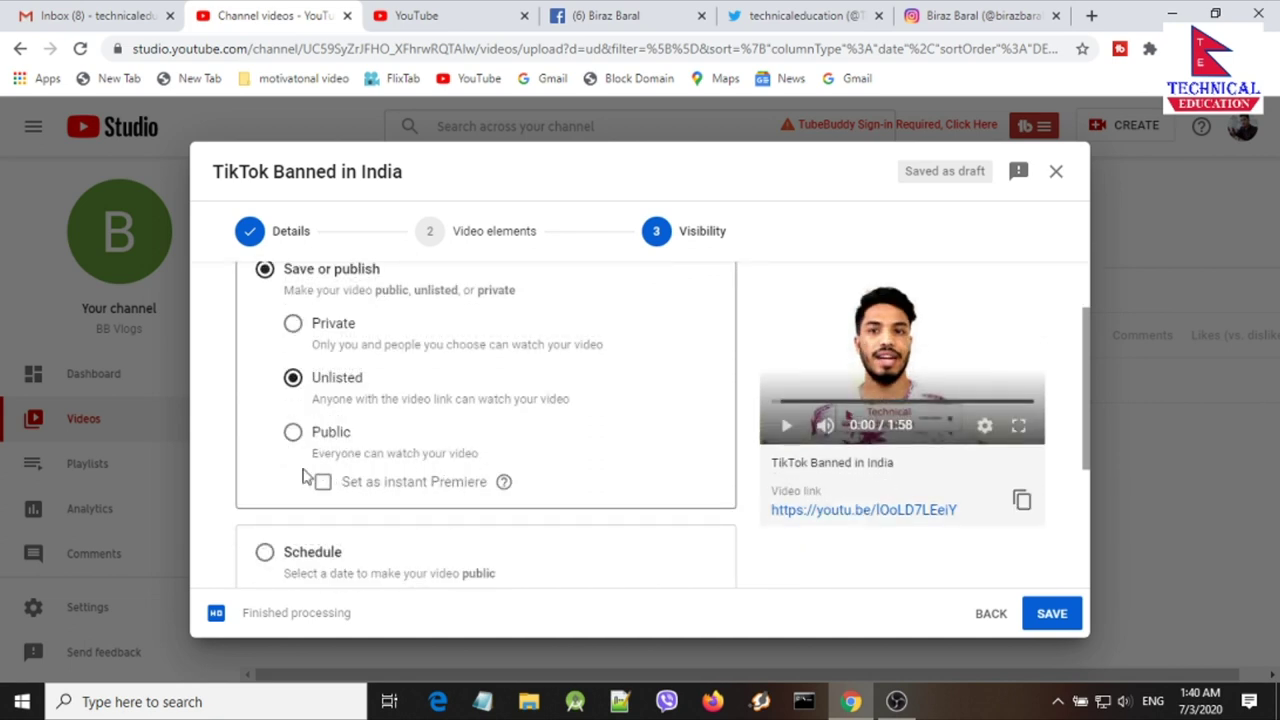
pyautogui.click(330, 489)
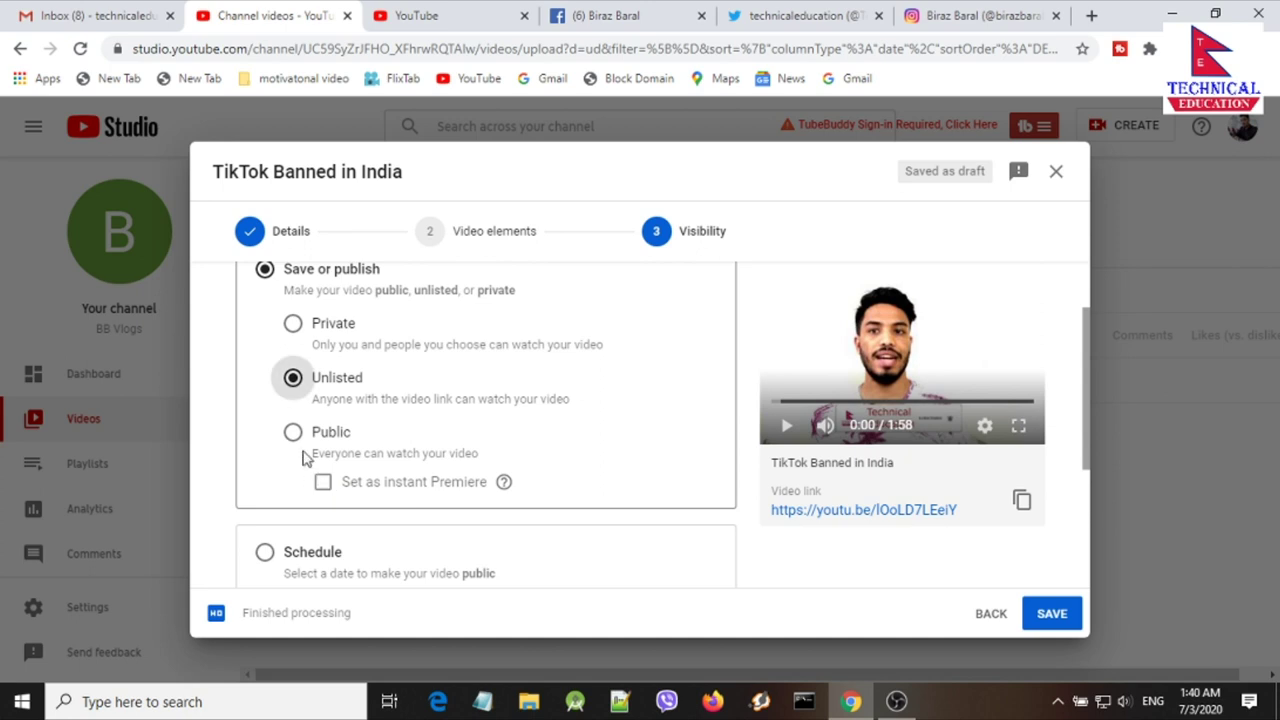
pyautogui.scroll(-1, 341, 489)
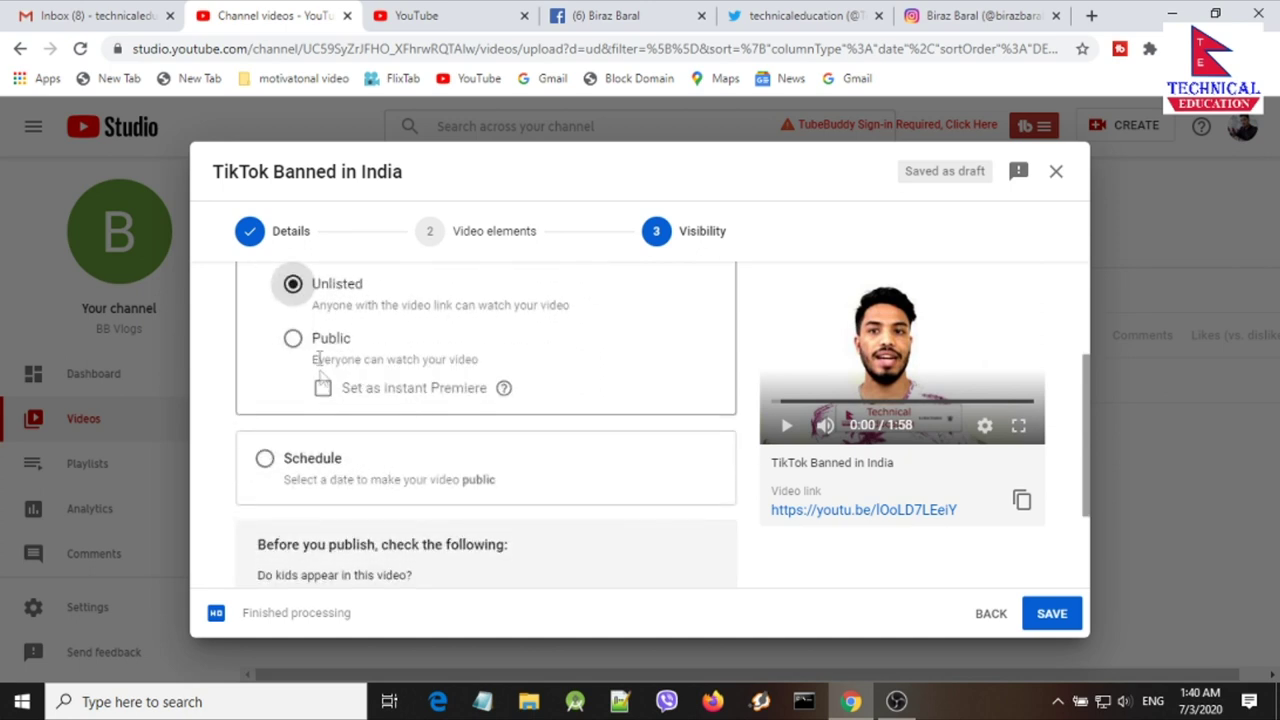
pyautogui.click(293, 340)
pyautogui.click(322, 388)
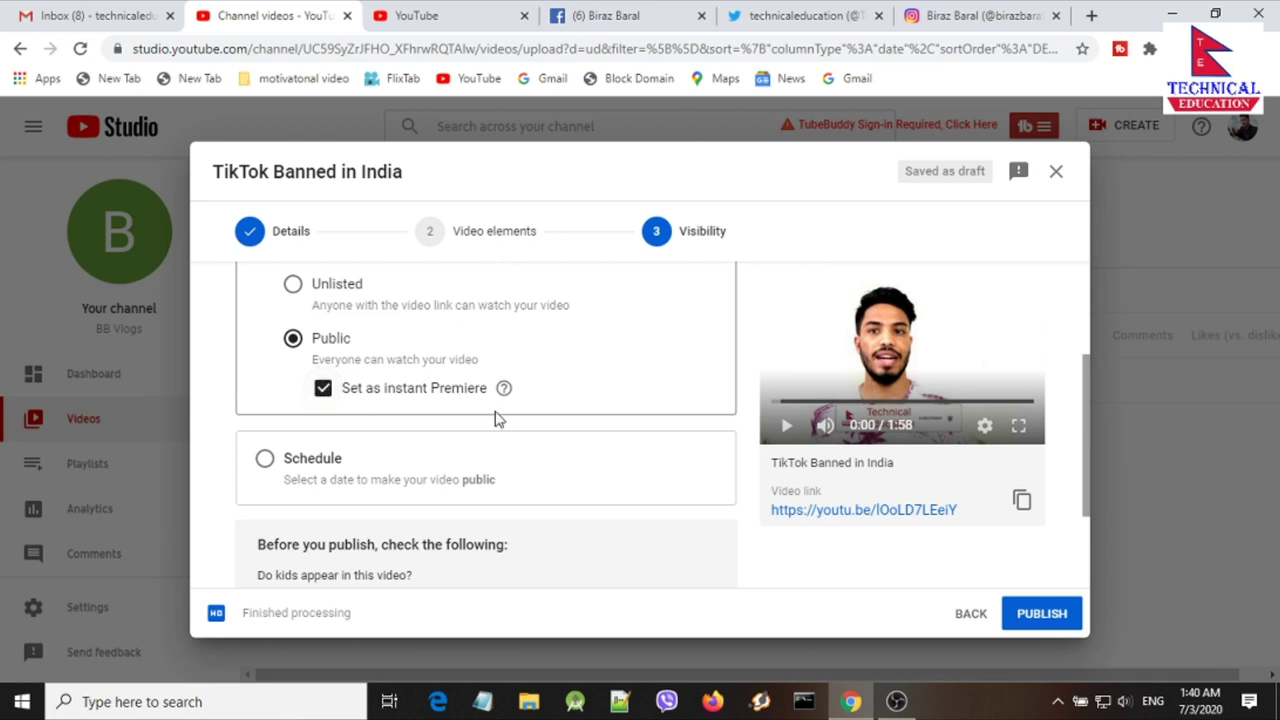
pyautogui.click(323, 390)
pyautogui.click(323, 389)
# - Try scheduling the video to go public on Jul 3, 2020 at 3:15 AM
pyautogui.click(265, 460)
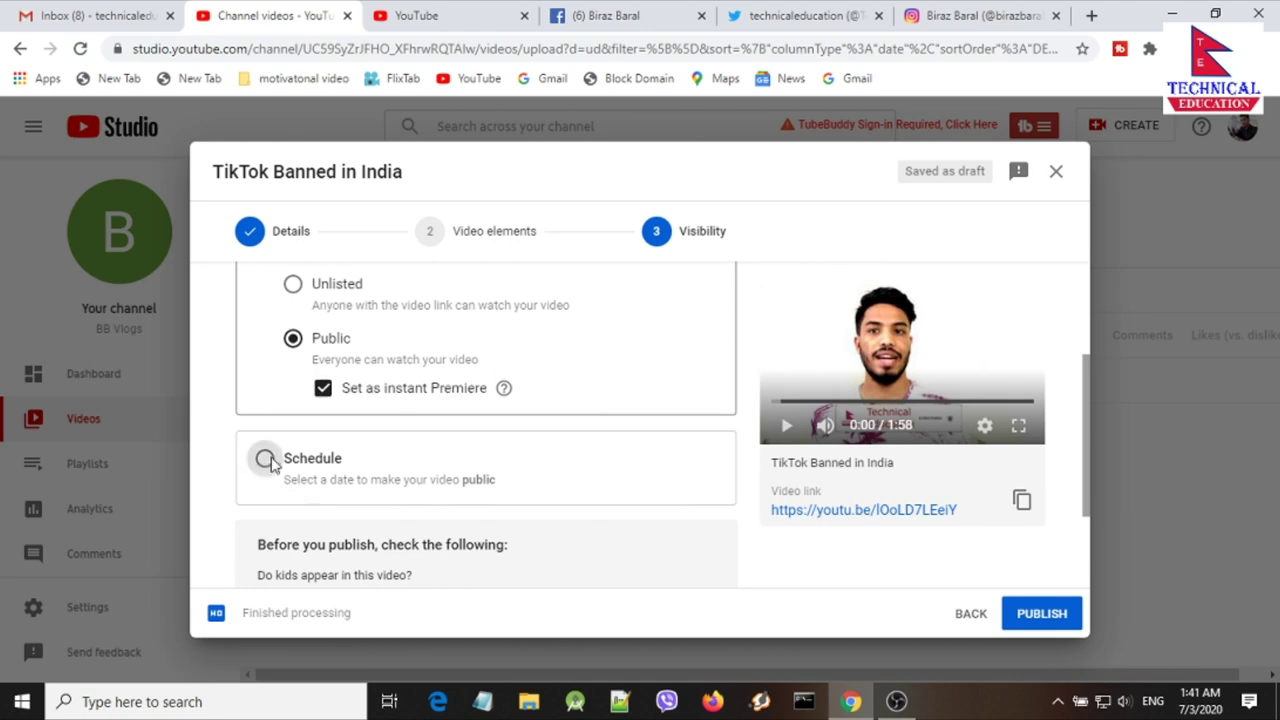
pyautogui.scroll(-1, 474, 470)
pyautogui.scroll(2, 428, 414)
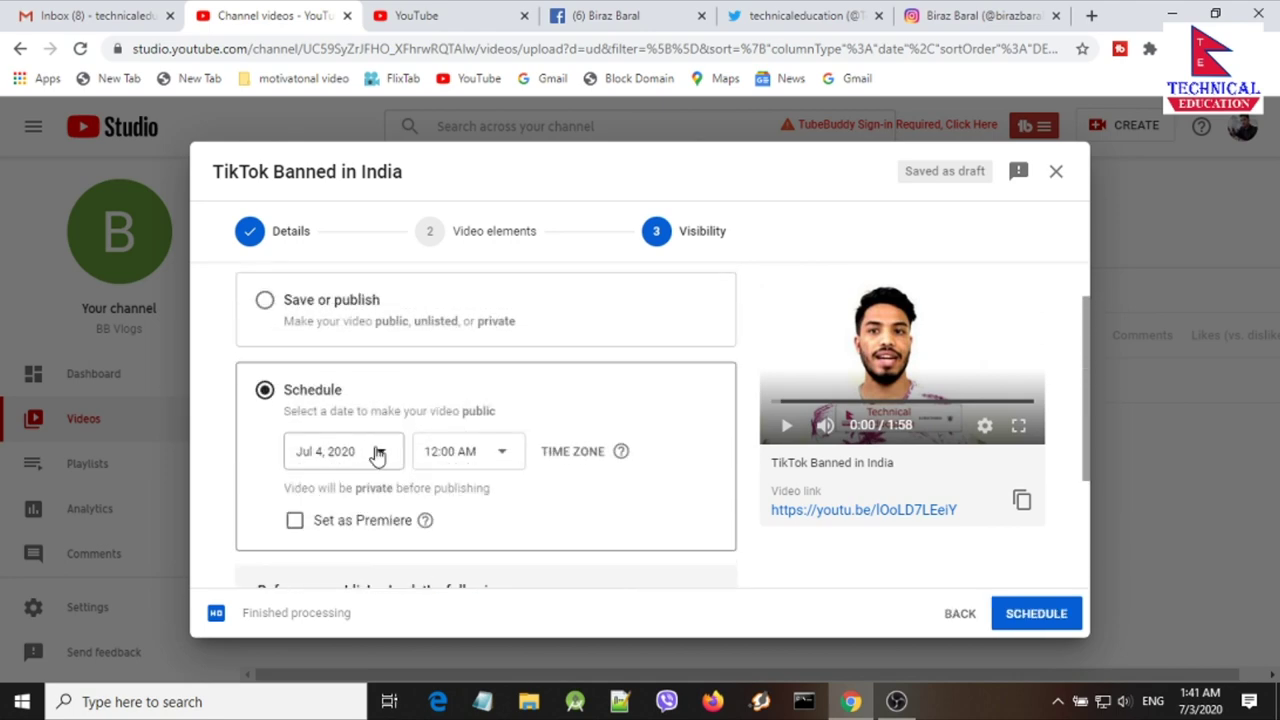
pyautogui.click(376, 452)
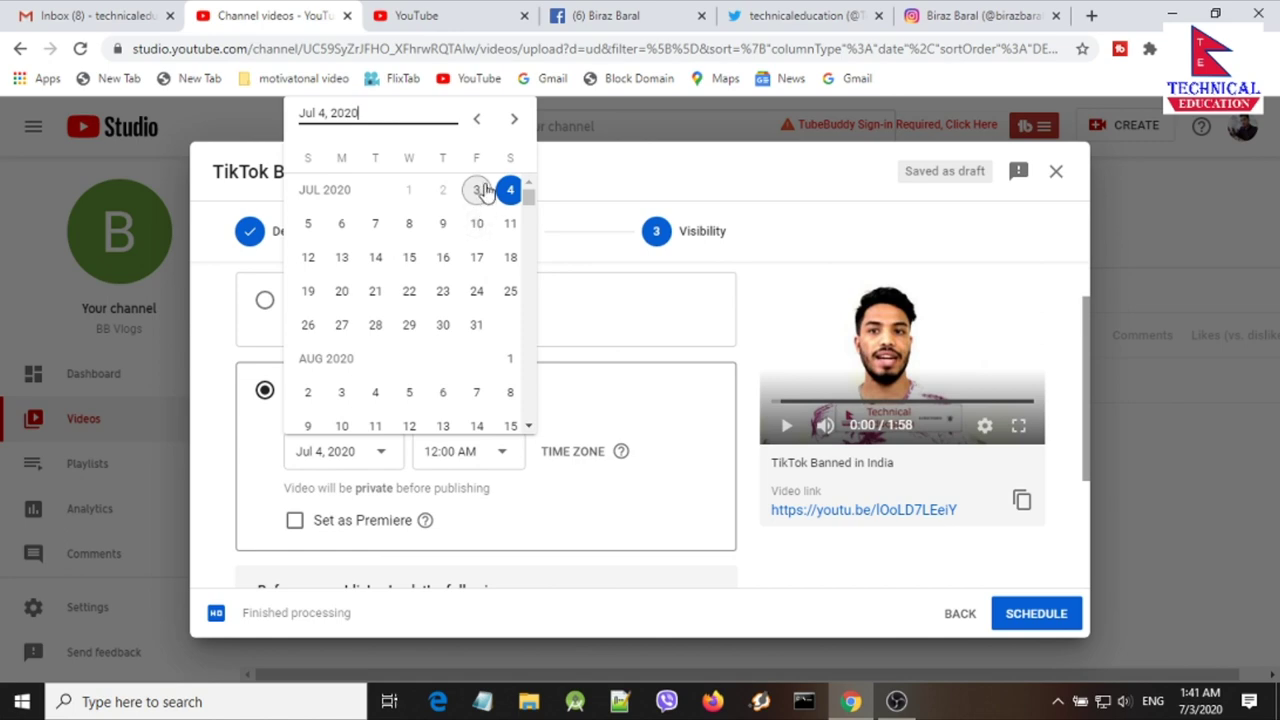
pyautogui.click(476, 190)
pyautogui.click(500, 450)
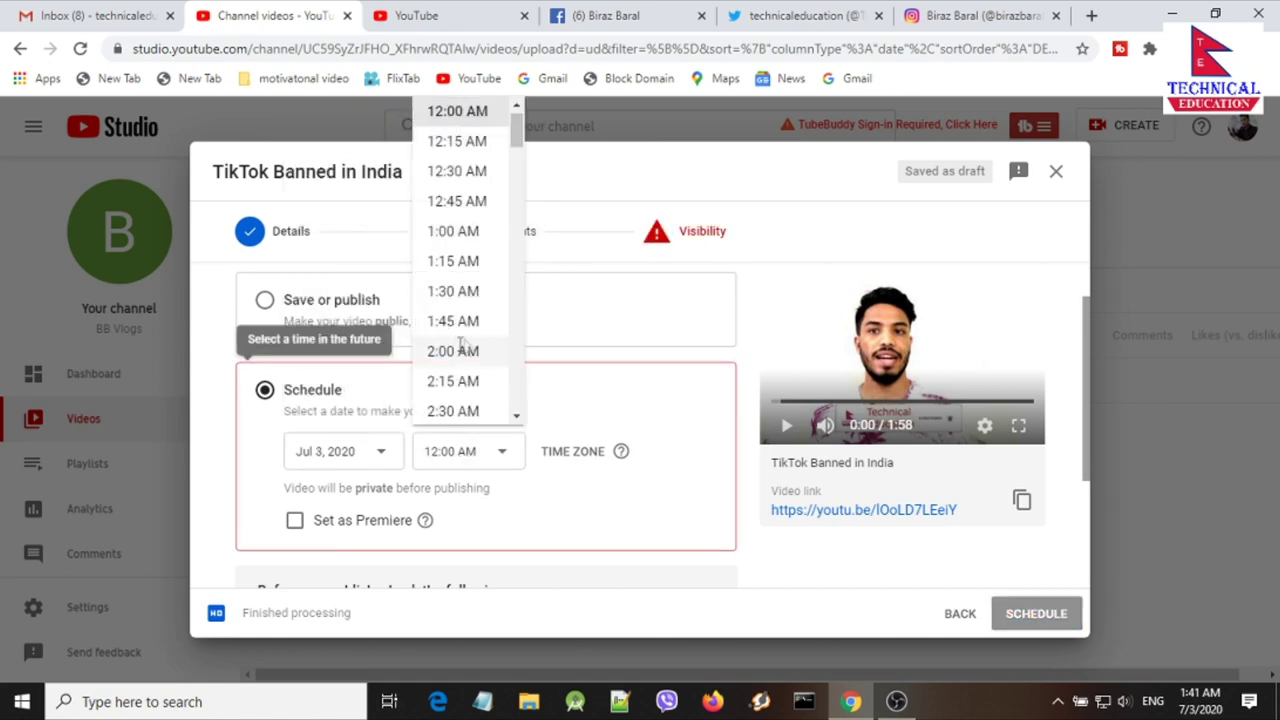
pyautogui.scroll(-2, 466, 300)
pyautogui.click(468, 312)
pyautogui.scroll(-3, 534, 400)
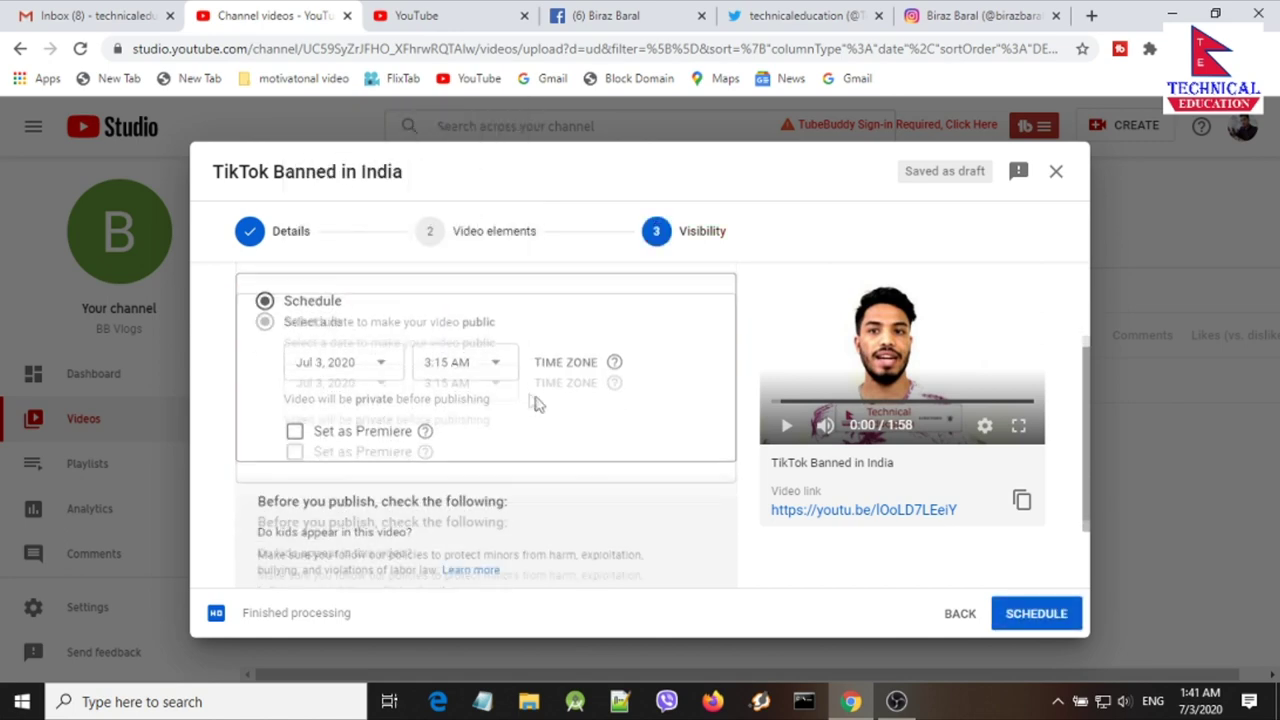
# - Try the Premiere option on the scheduled release and turn it off again
pyautogui.scroll(1, 563, 323)
pyautogui.click(294, 427)
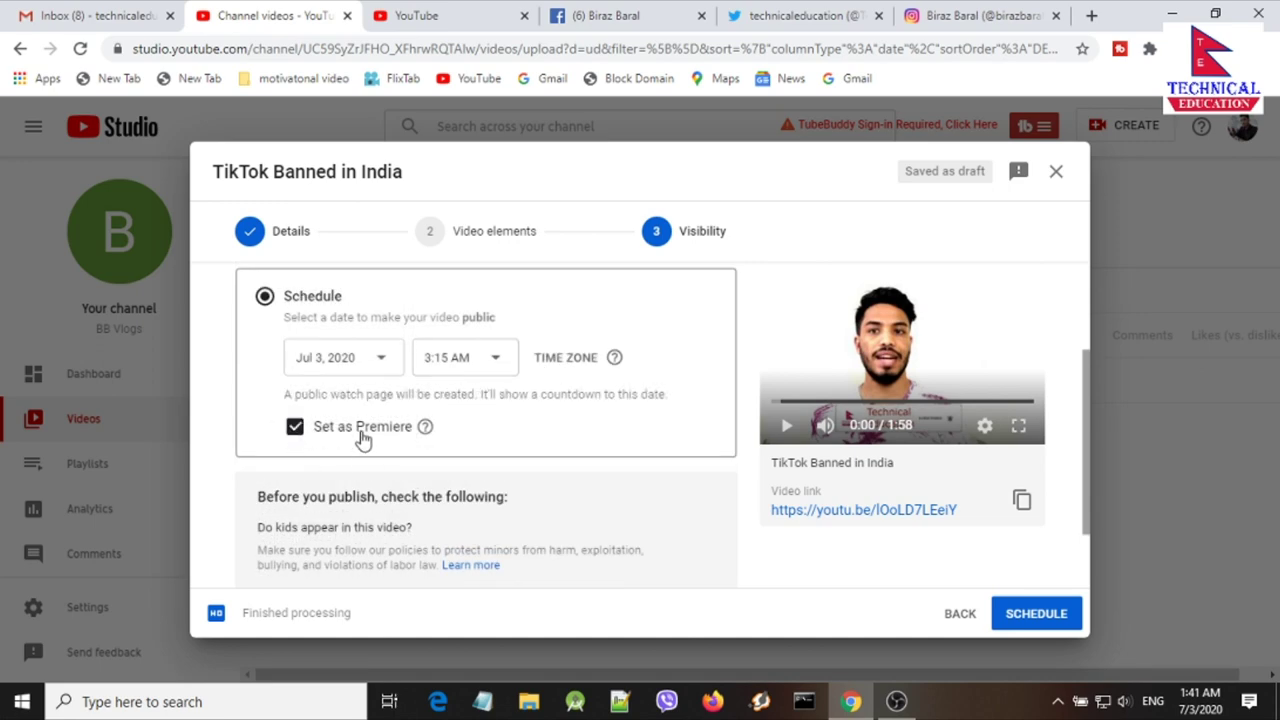
pyautogui.click(296, 427)
pyautogui.scroll(1, 447, 390)
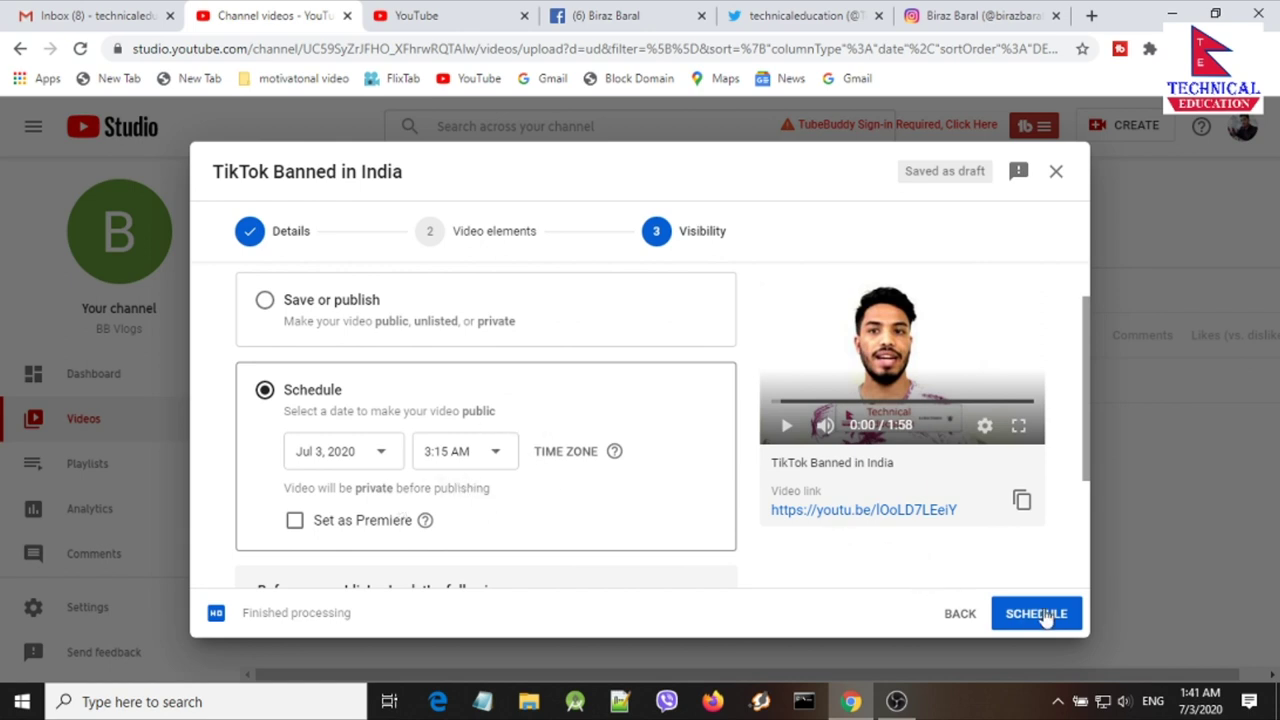
# - Publish the video immediately as Public without instant Premiere, and dismiss the confirmation and the video list tip
pyautogui.scroll(1, 333, 440)
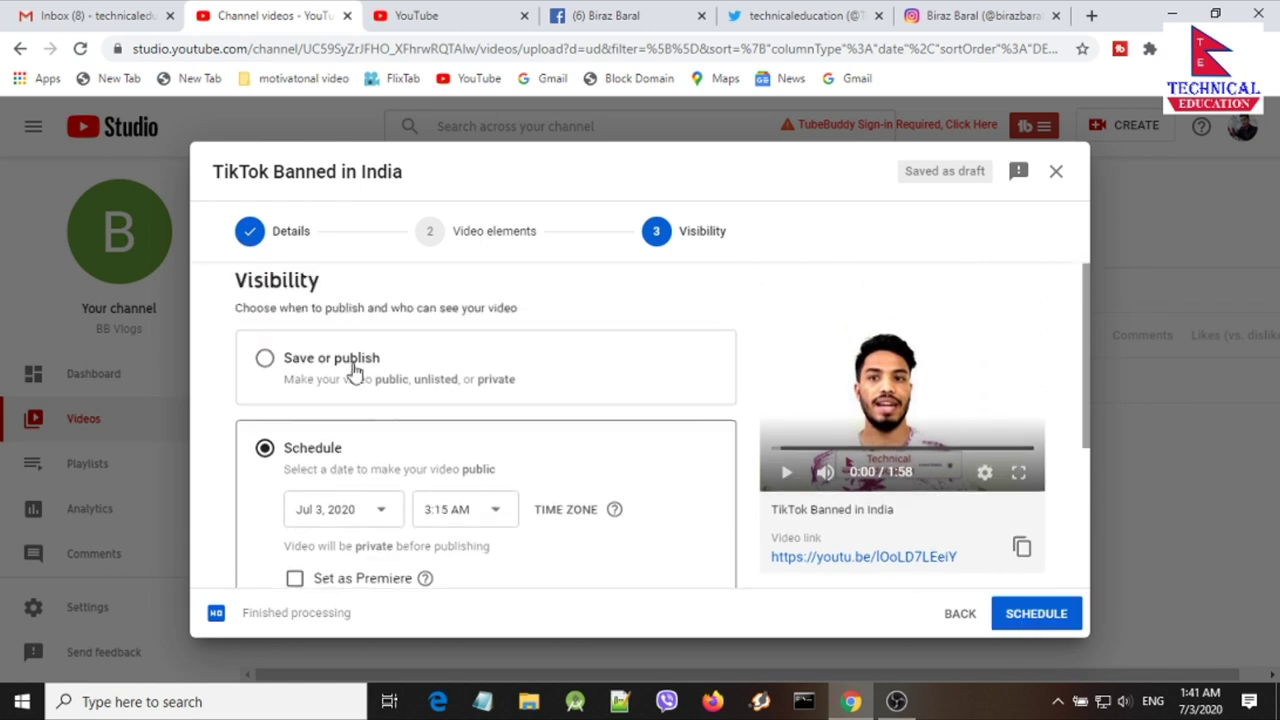
pyautogui.click(264, 364)
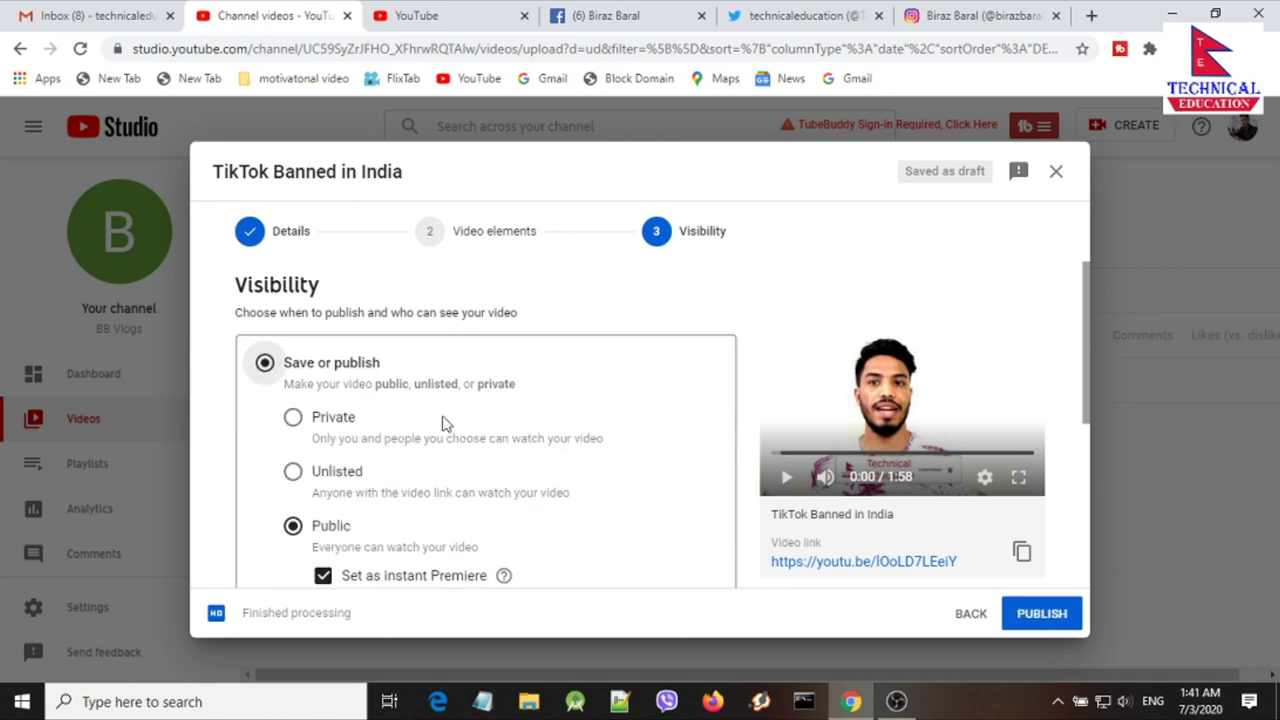
pyautogui.scroll(-2, 443, 514)
pyautogui.click(324, 390)
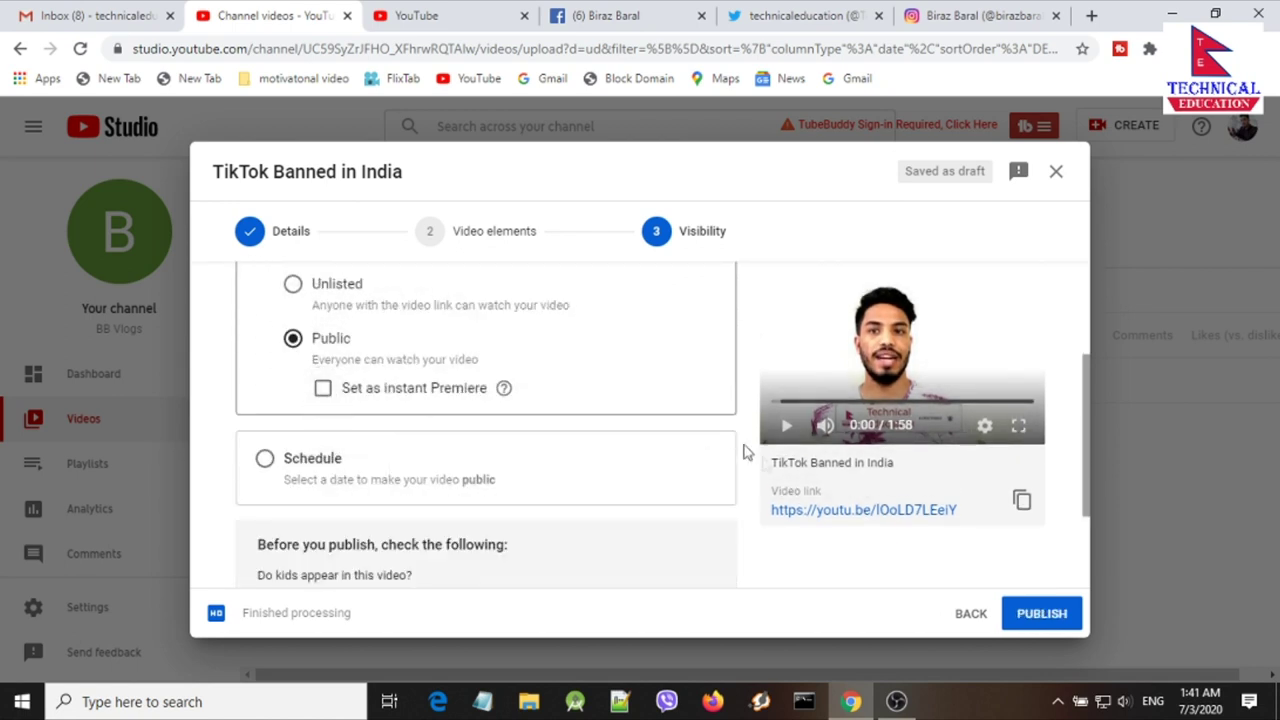
pyautogui.click(1021, 614)
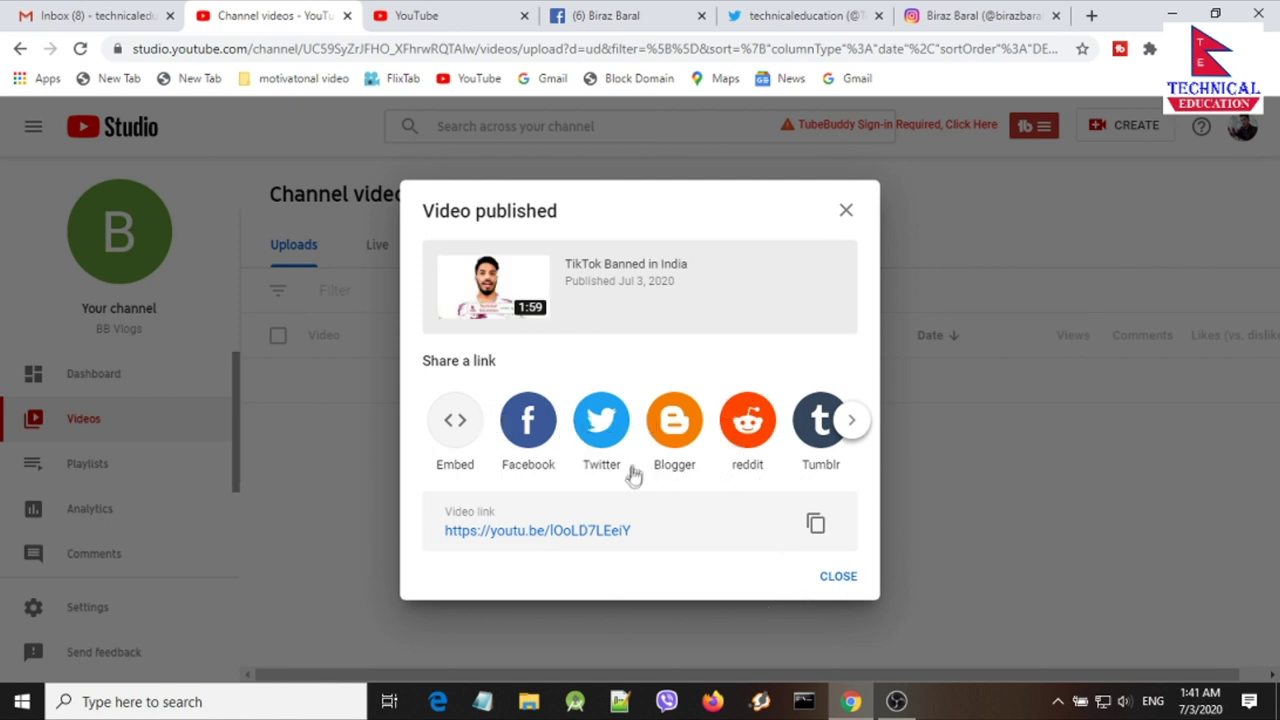
pyautogui.click(840, 578)
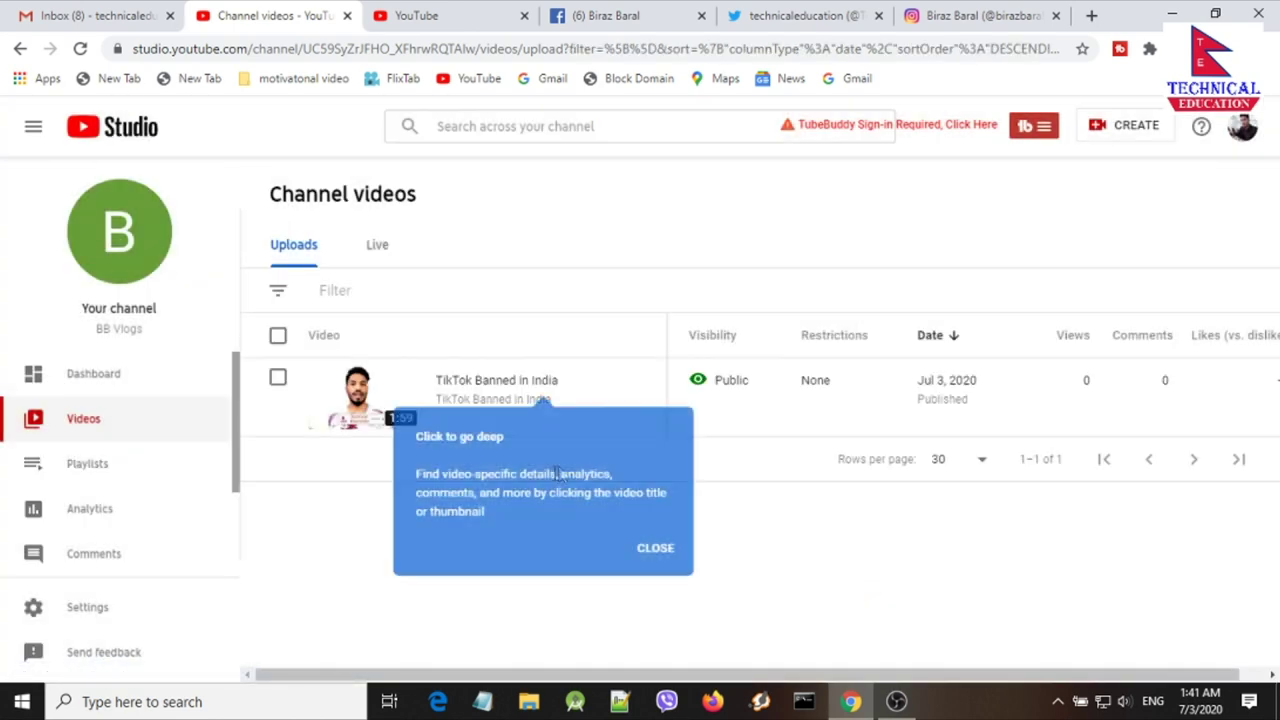
pyautogui.click(652, 549)
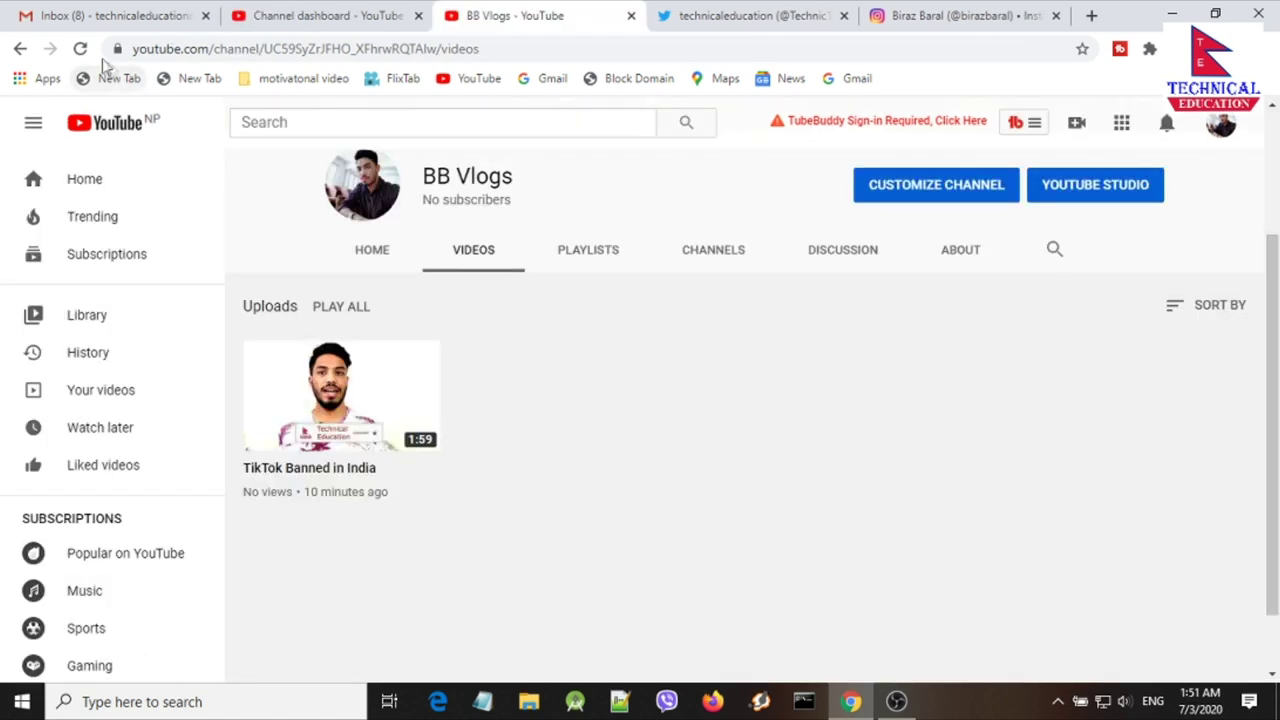
# - Reload the BB Vlogs videos page and reopen the channel from the YouTube home page to check the published upload
pyautogui.click(80, 48)
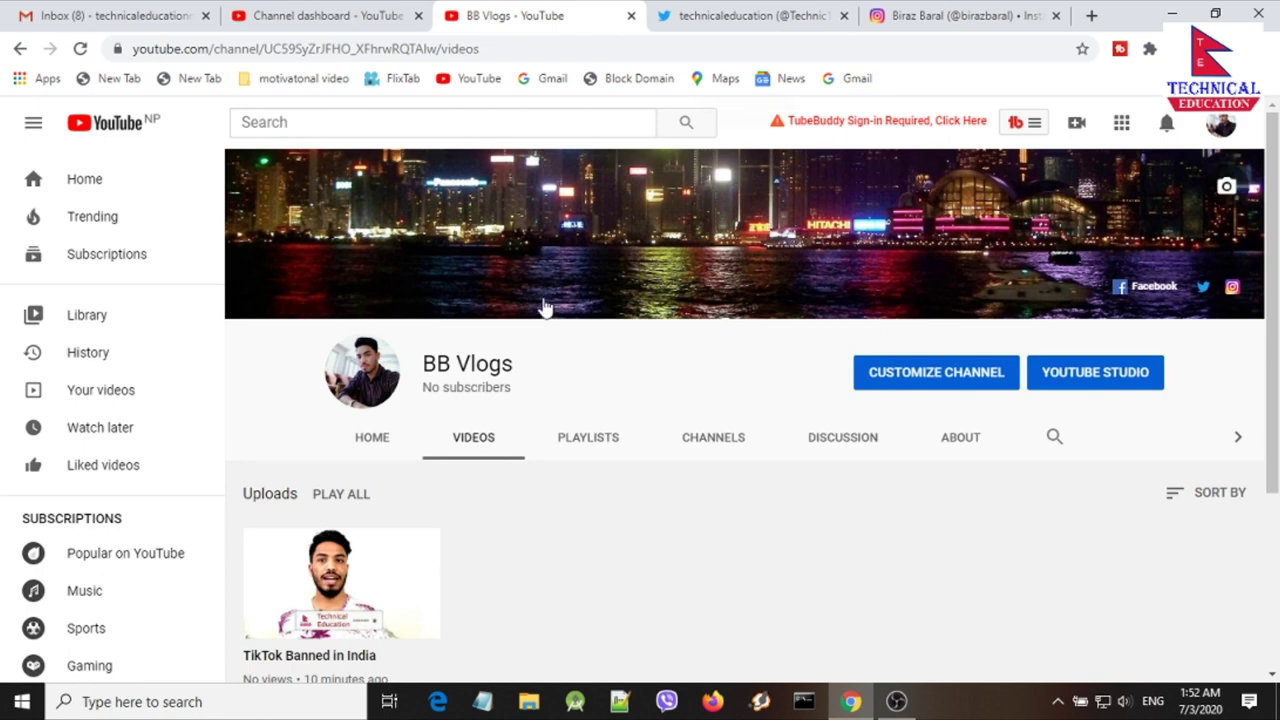
pyautogui.click(128, 132)
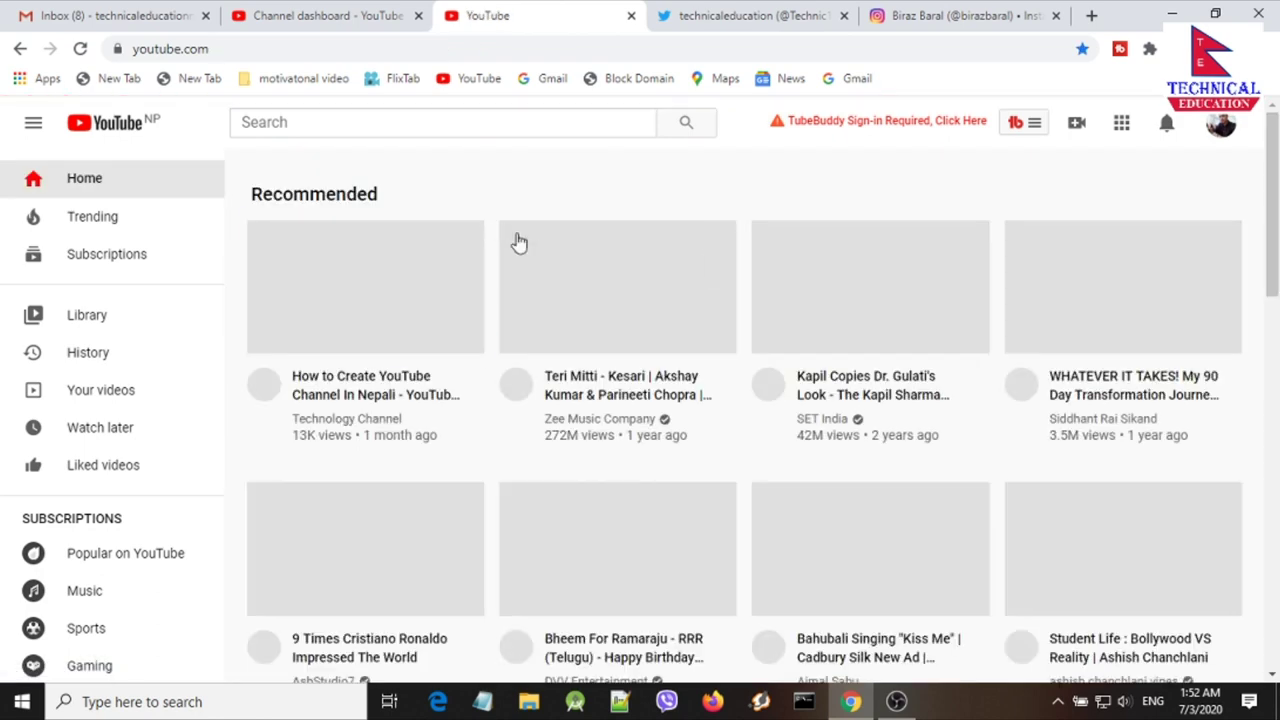
pyautogui.click(1227, 140)
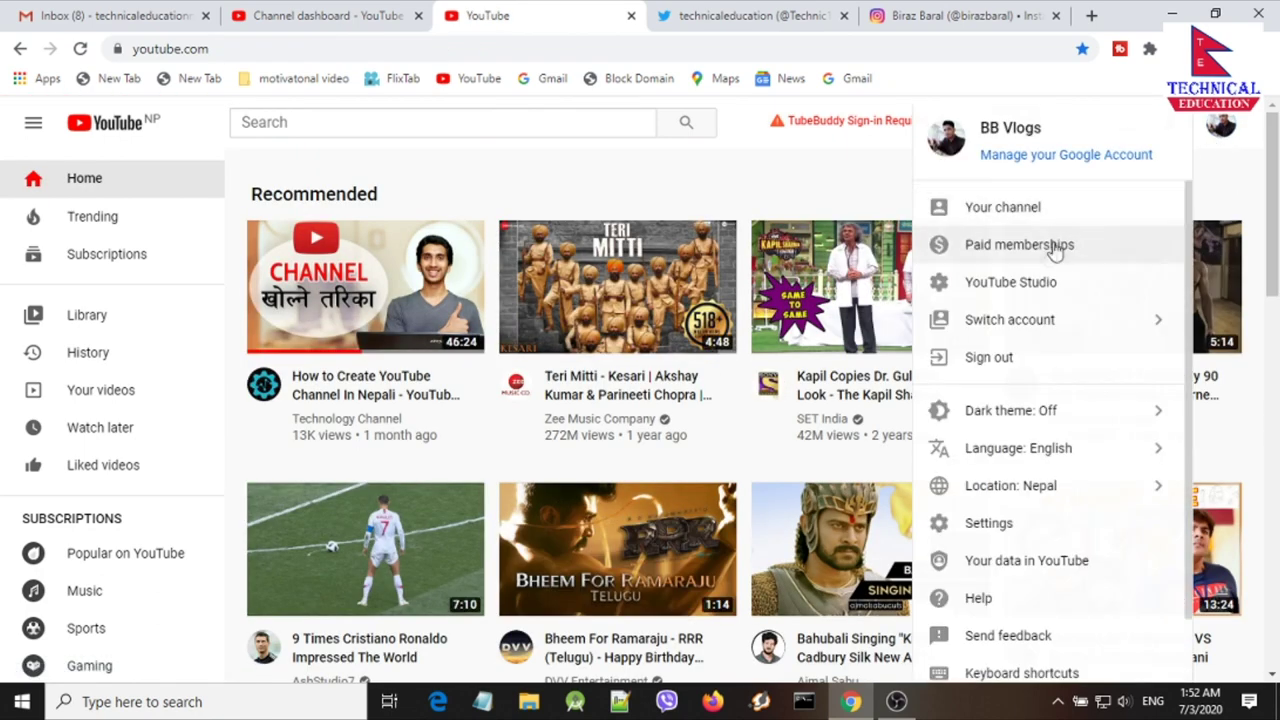
pyautogui.click(1050, 222)
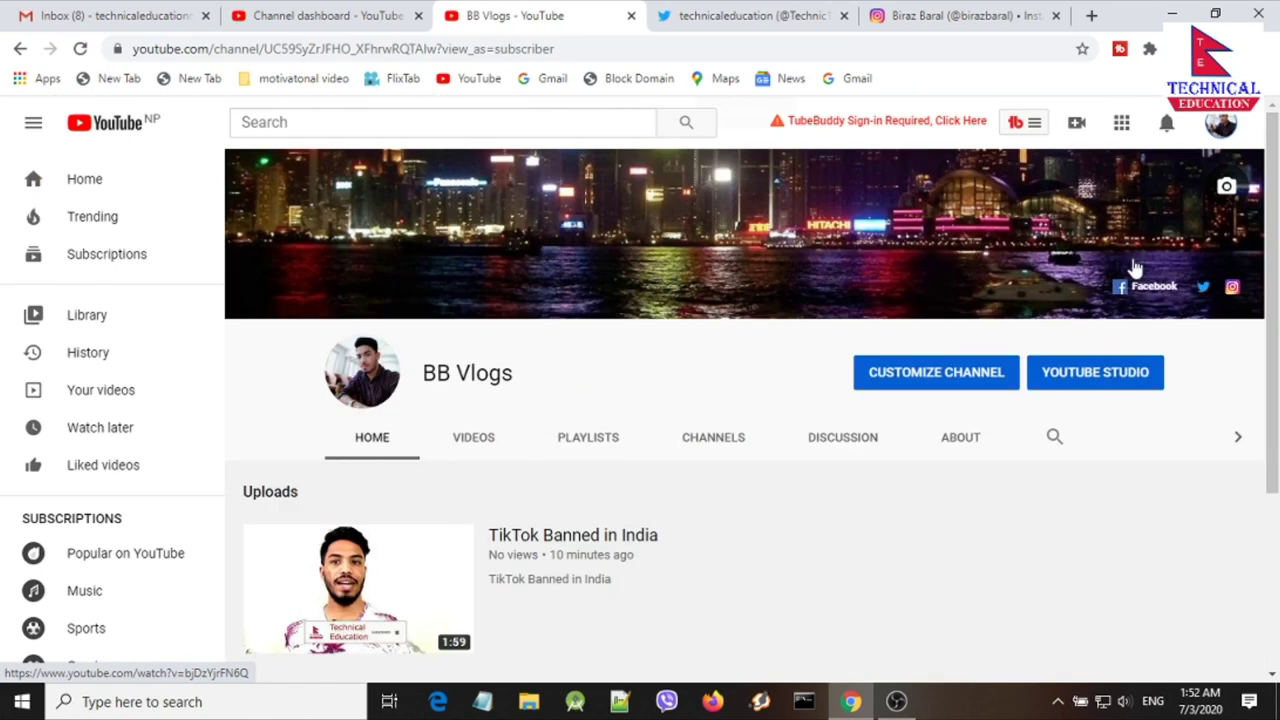
# - Open the BB Vlogs channel dashboard in YouTube Studio and bring its further channel sections into reach
pyautogui.click(1112, 372)
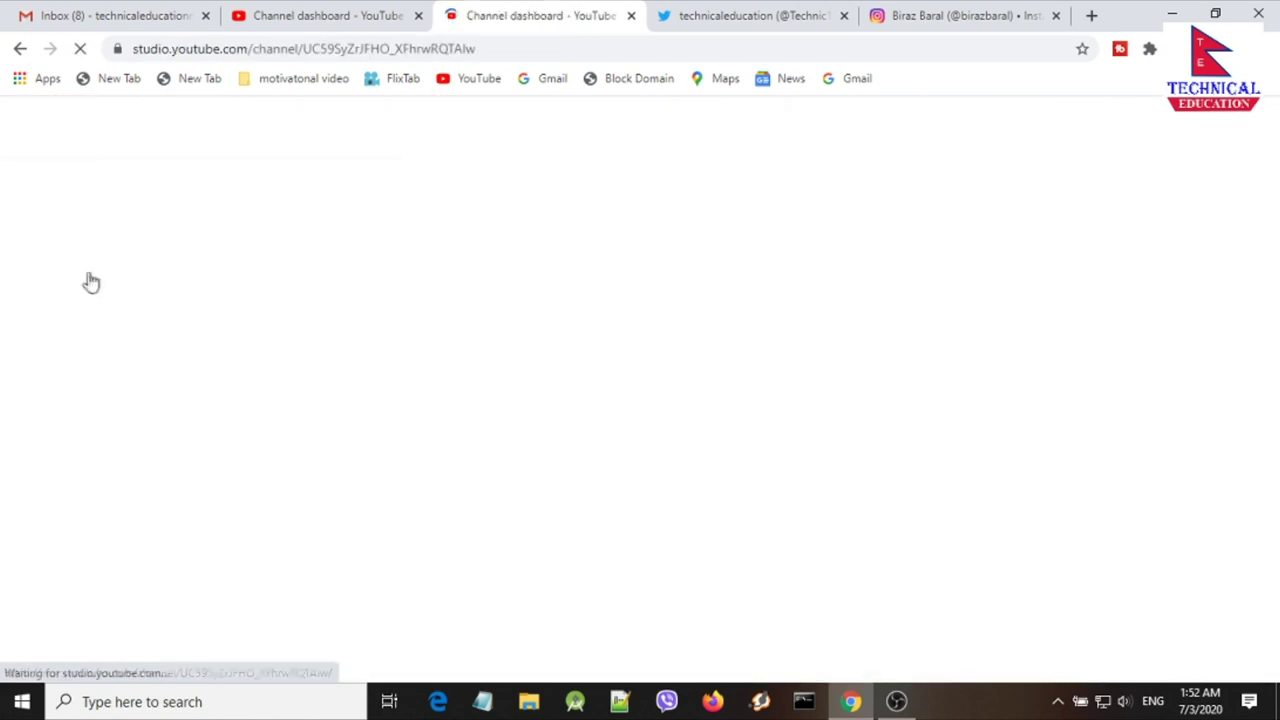
pyautogui.scroll(-3, 95, 440)
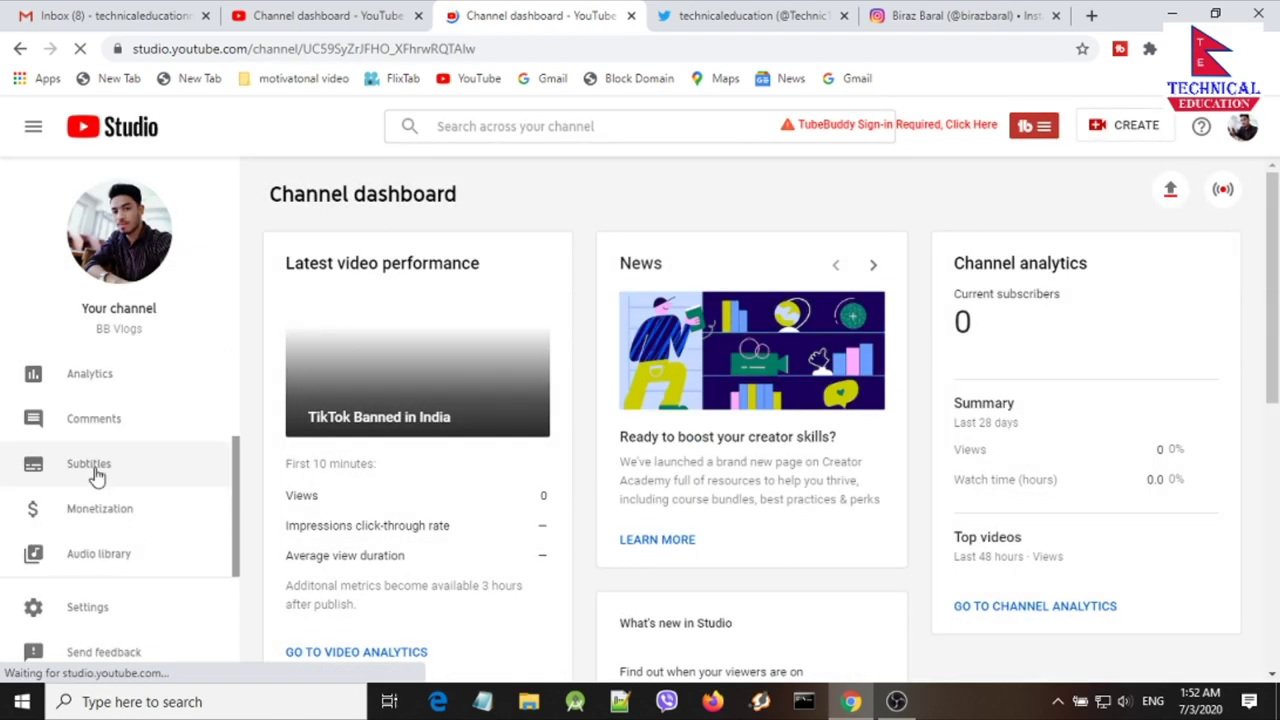